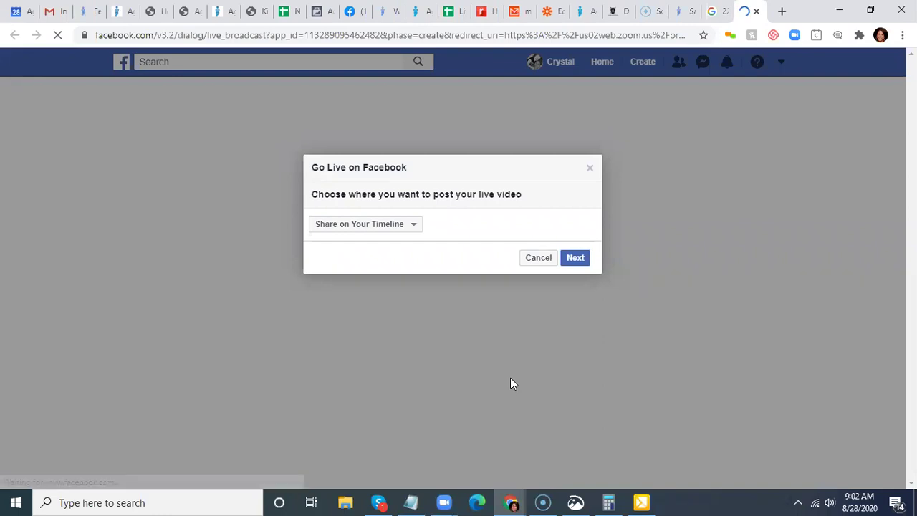
# - Share the live video in the AgentLocator Clients group and continue to the broadcast setup
pyautogui.click(412, 228)
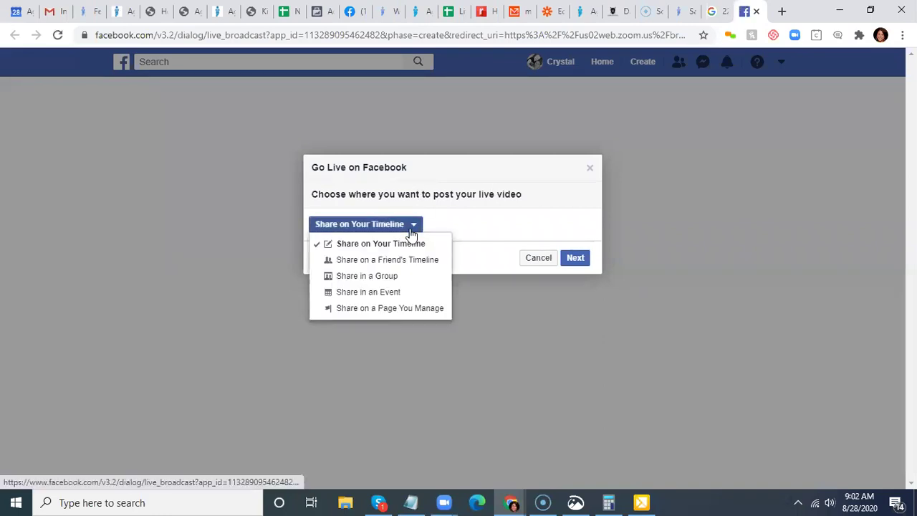
pyautogui.click(370, 278)
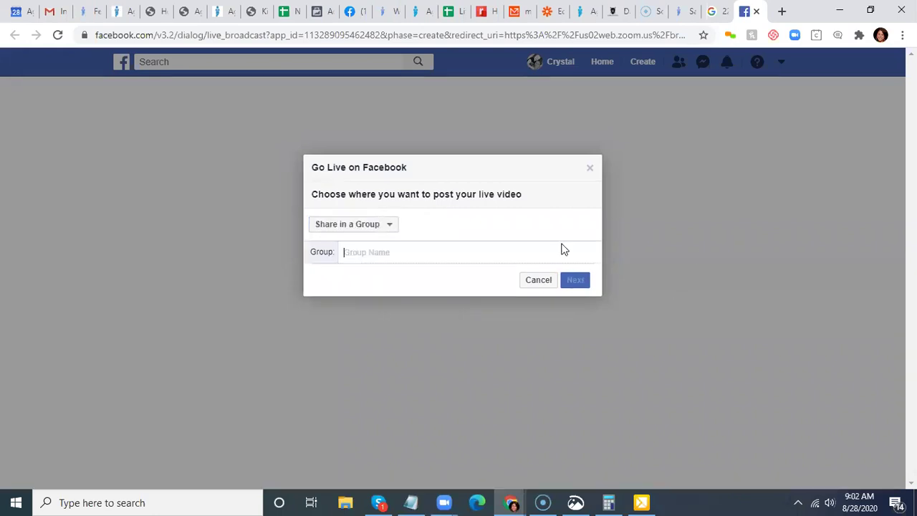
pyautogui.write('a')
pyautogui.click(468, 281)
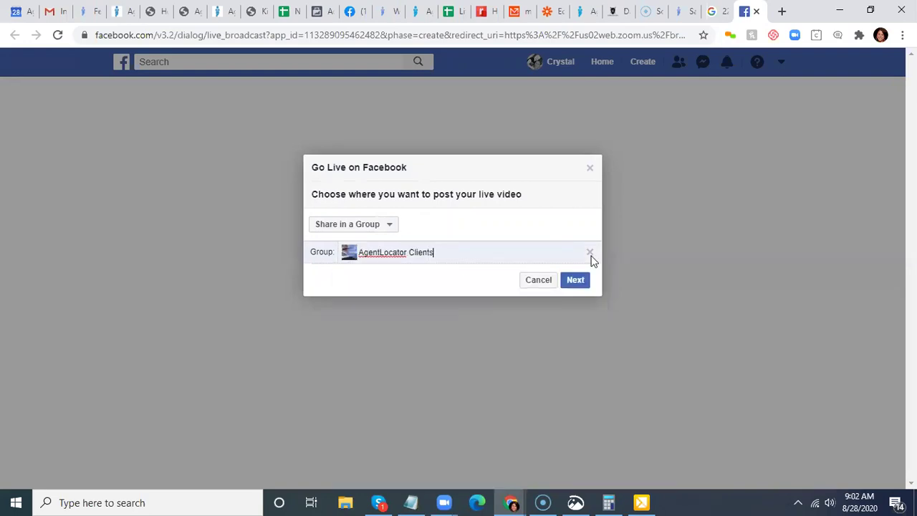
pyautogui.click(571, 281)
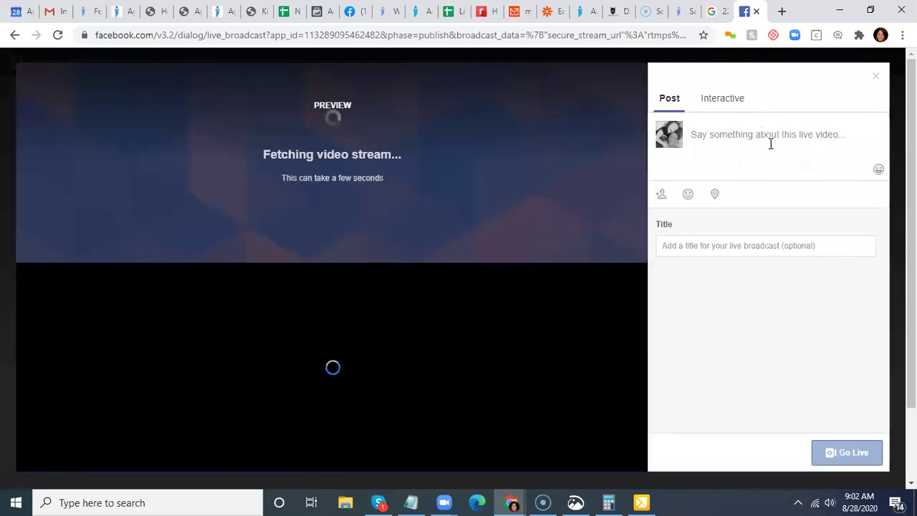
# - Write the live post 'Leveraging your AL services' with a second line 'Emails Templates, Mass Email & More!'
pyautogui.click(773, 142)
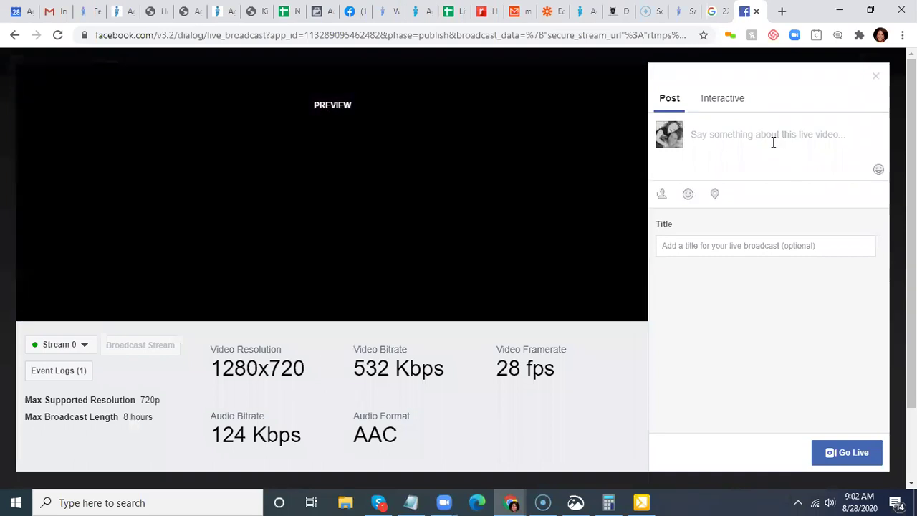
pyautogui.write('Le')
pyautogui.write('ve')
pyautogui.press('BackSpace')
pyautogui.press('BackSpace')
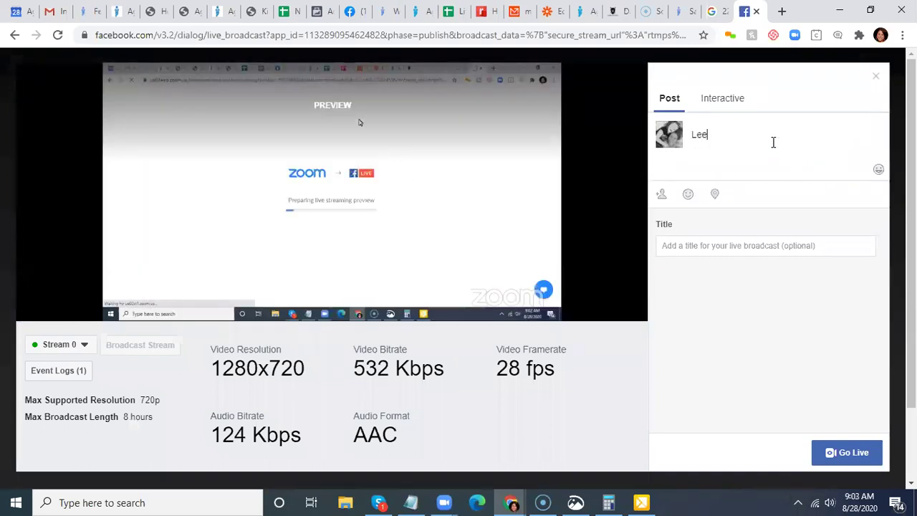
pyautogui.write('veraging your ALer')
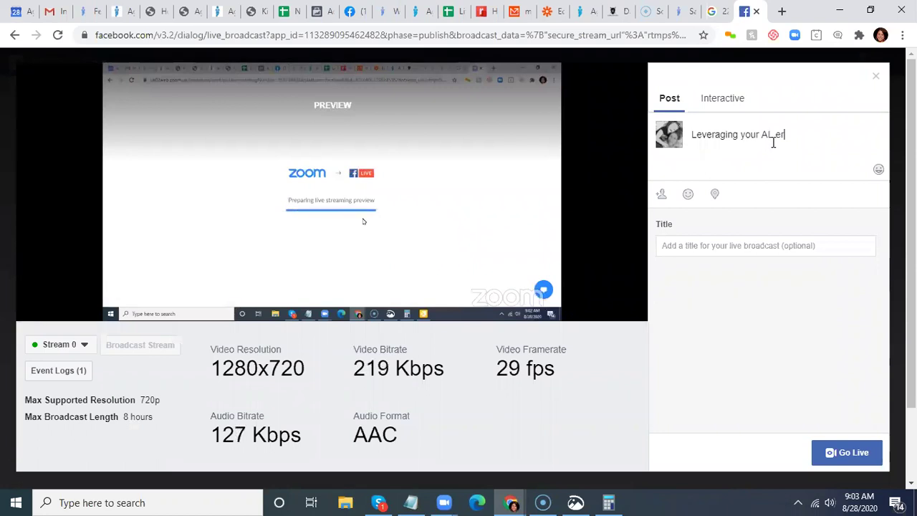
pyautogui.press('Print')
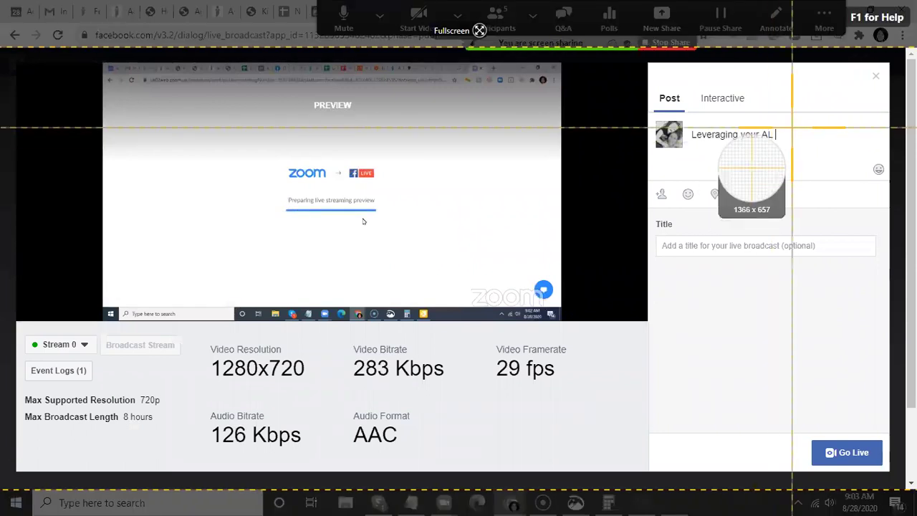
pyautogui.click(792, 127)
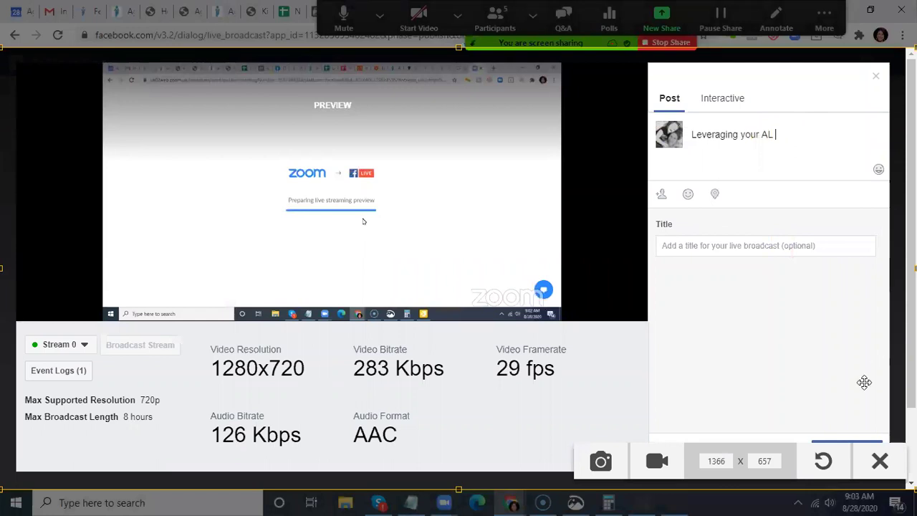
pyautogui.press('Escape')
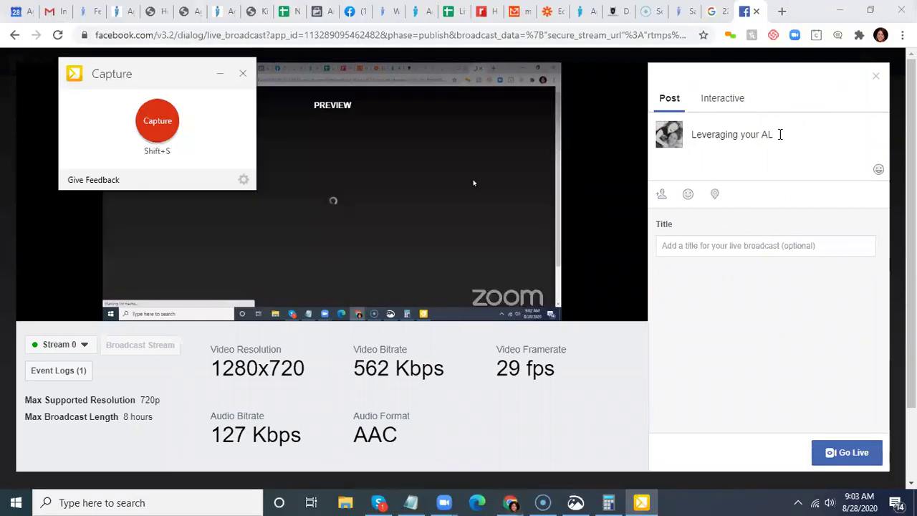
pyautogui.click(276, 151)
pyautogui.write('services')
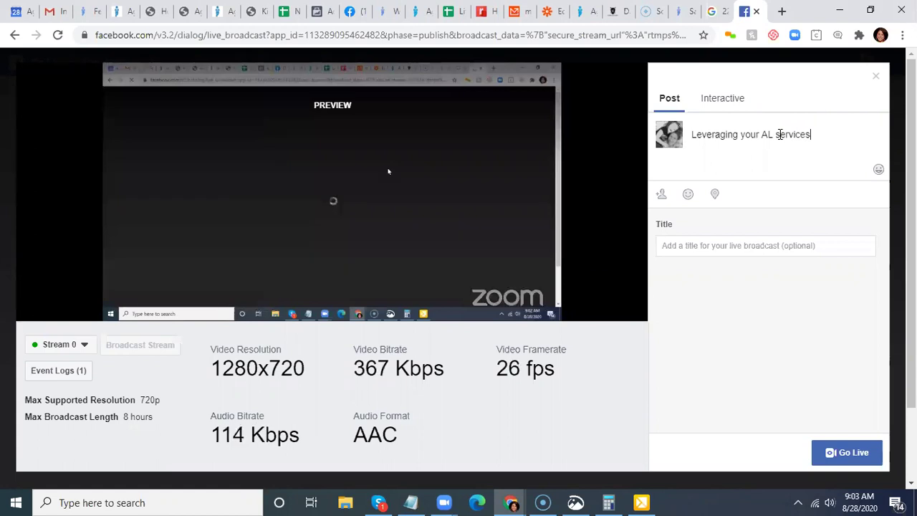
pyautogui.press('Return')
pyautogui.write('Emails Templat')
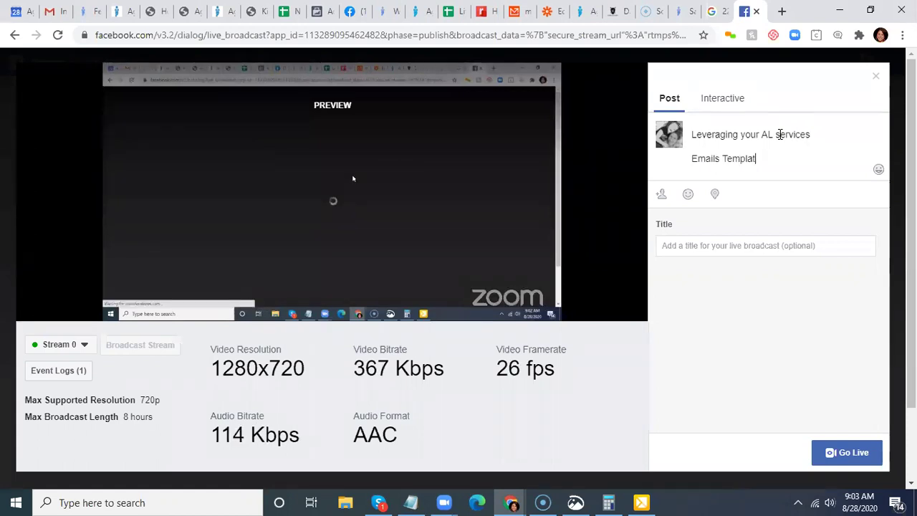
pyautogui.write('e')
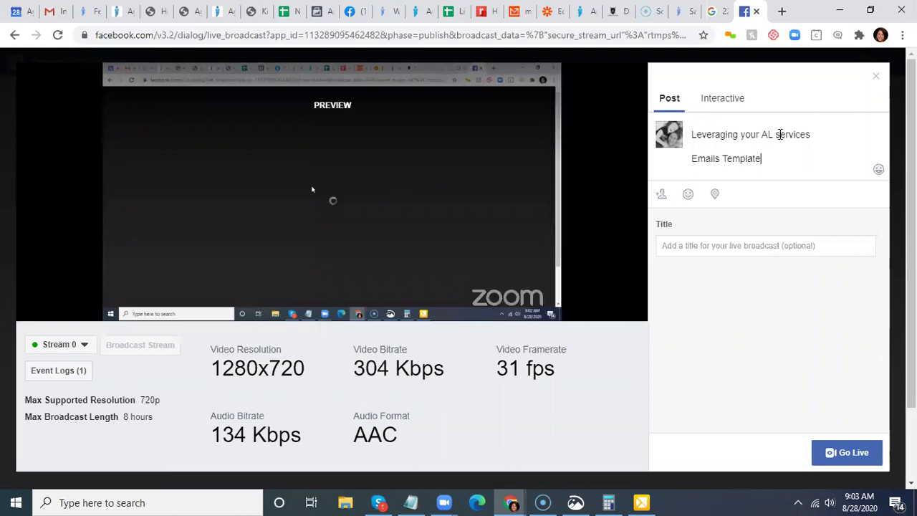
pyautogui.write('s, Mas')
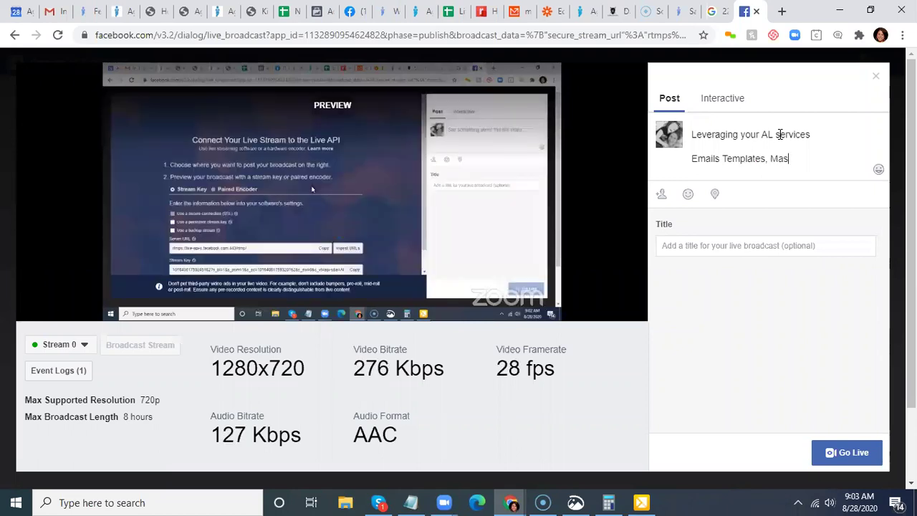
pyautogui.write('s Email & More')
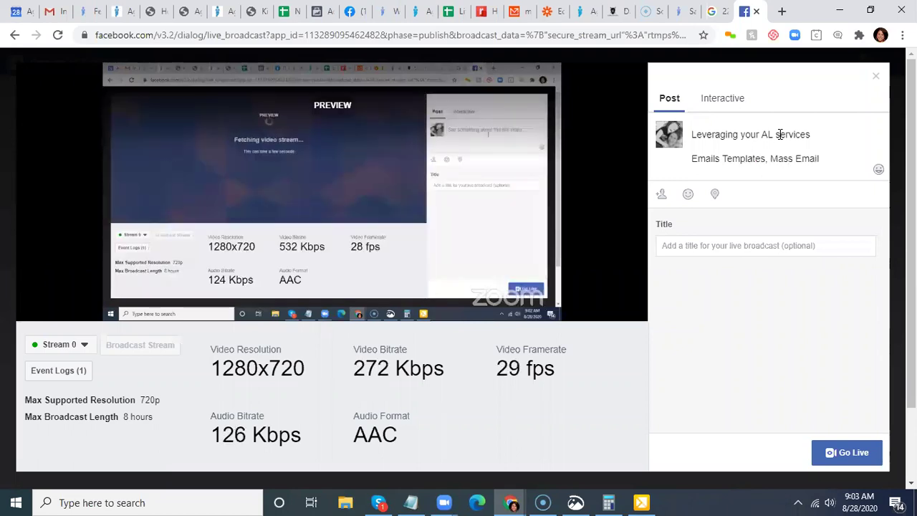
pyautogui.write('!')
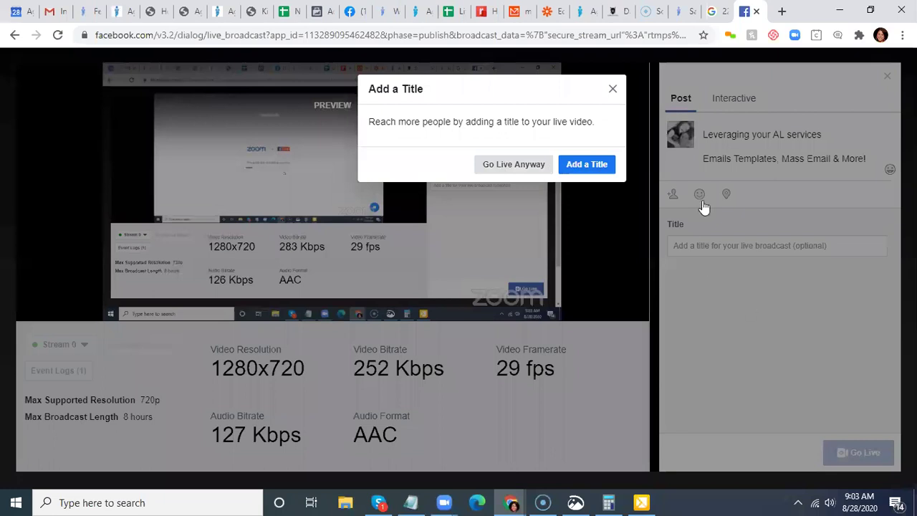
# - Go live without a title and switch to the AgentLocator CRM window
pyautogui.click(705, 205)
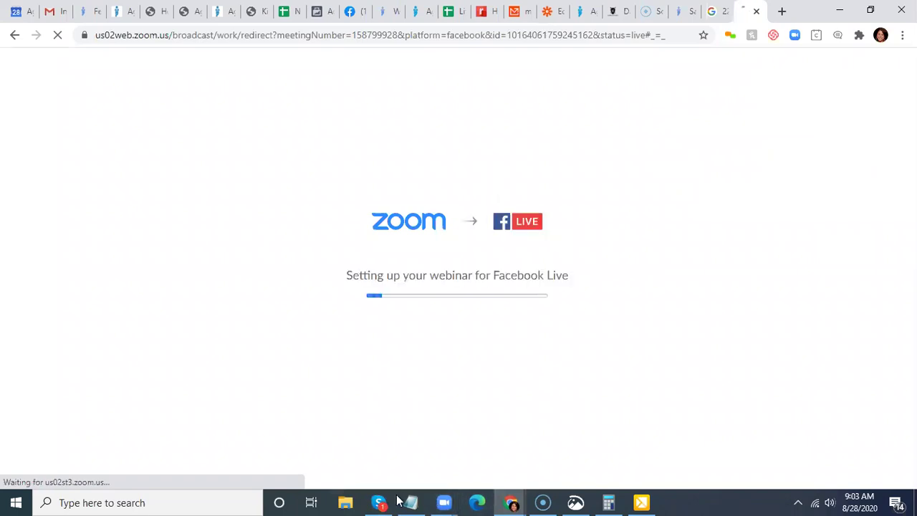
pyautogui.click(513, 503)
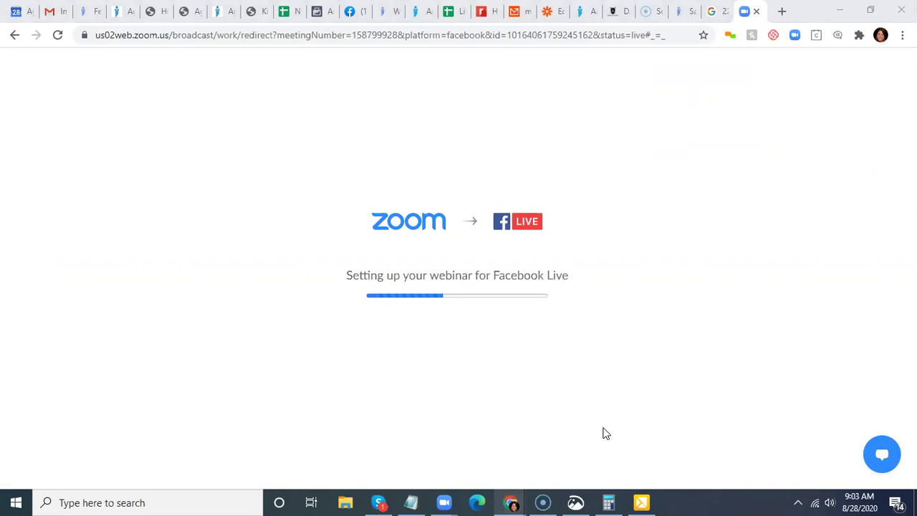
pyautogui.click(604, 434)
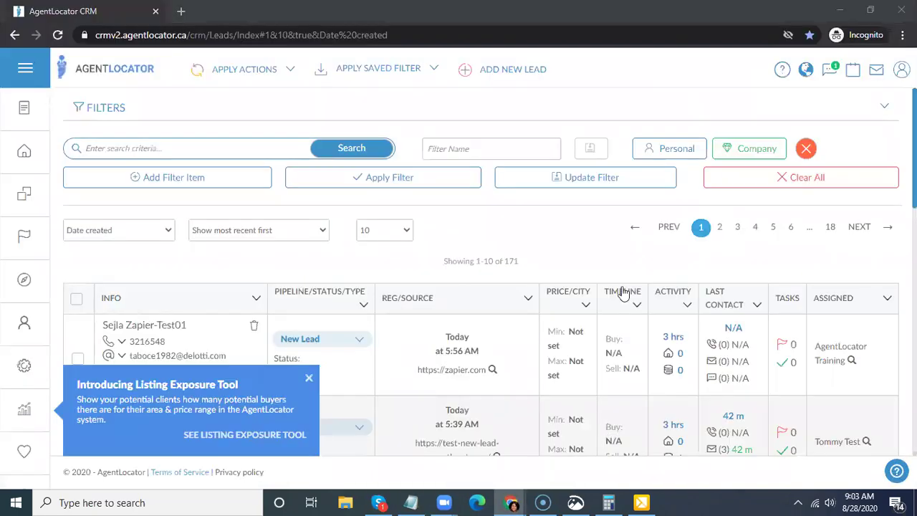
# - Dismiss the Listing Exposure Tool popup and start an e-mail to the top lead's address
pyautogui.click(317, 407)
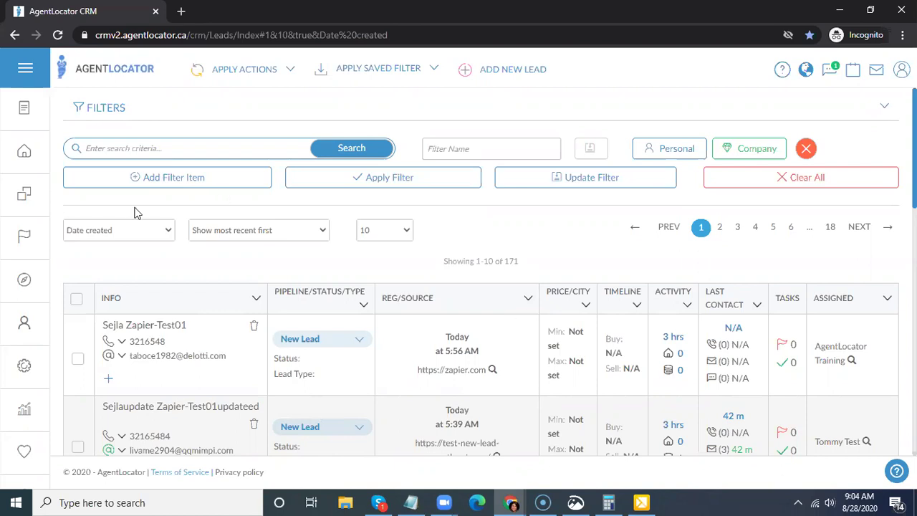
pyautogui.scroll(-1, 143, 236)
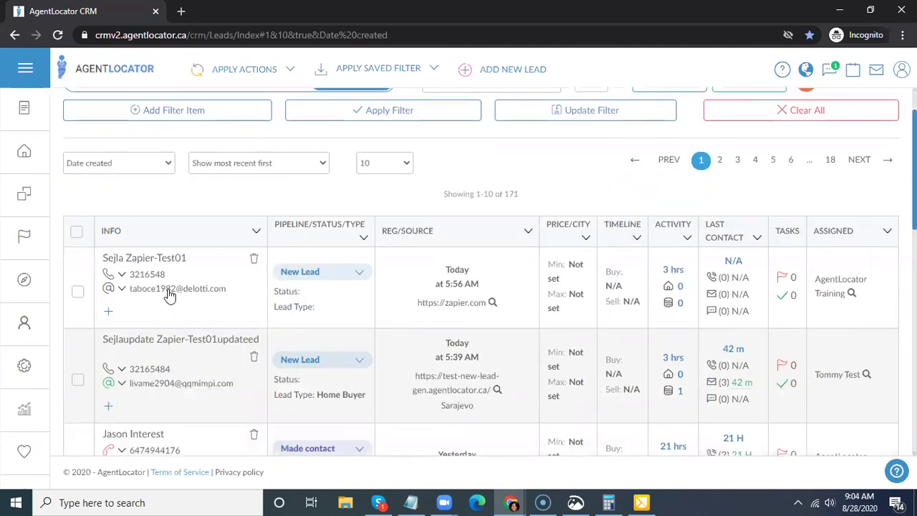
pyautogui.click(235, 262)
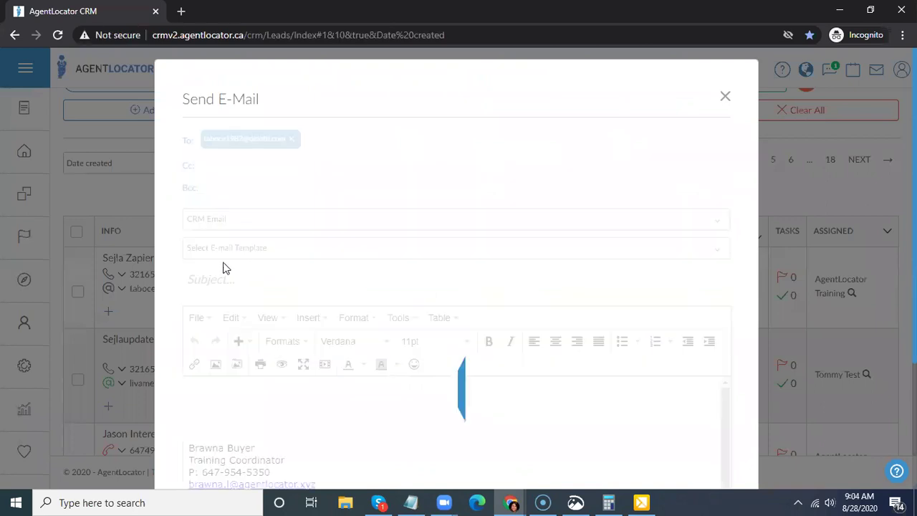
# - Search the e-mail templates for 'tra' and apply the top matching template
pyautogui.click(274, 251)
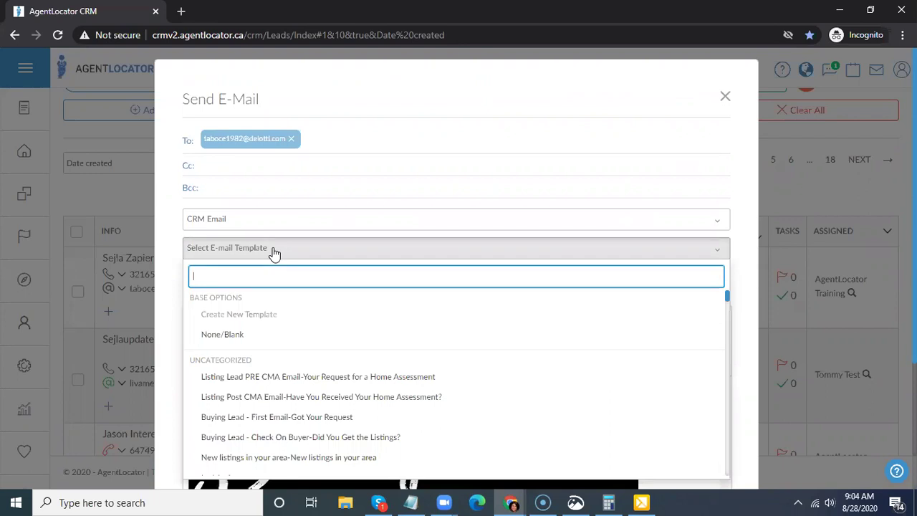
pyautogui.write('trai')
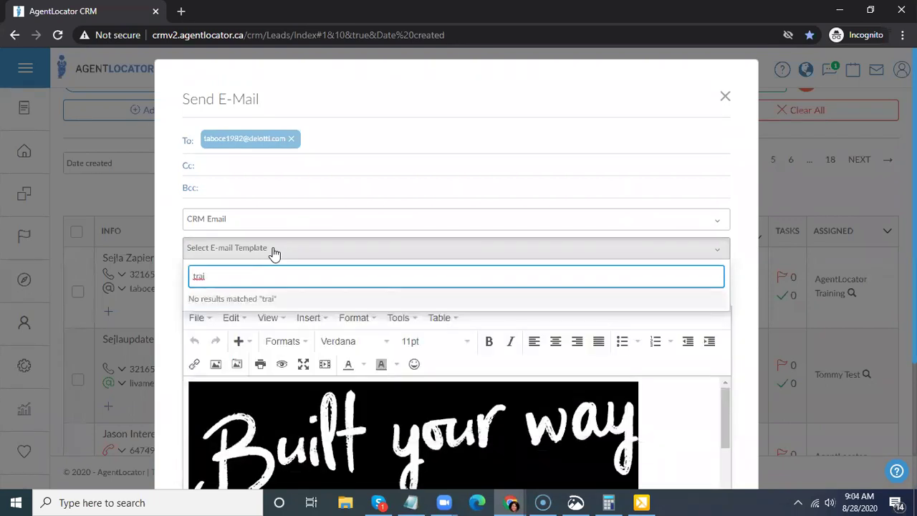
pyautogui.press('BackSpace')
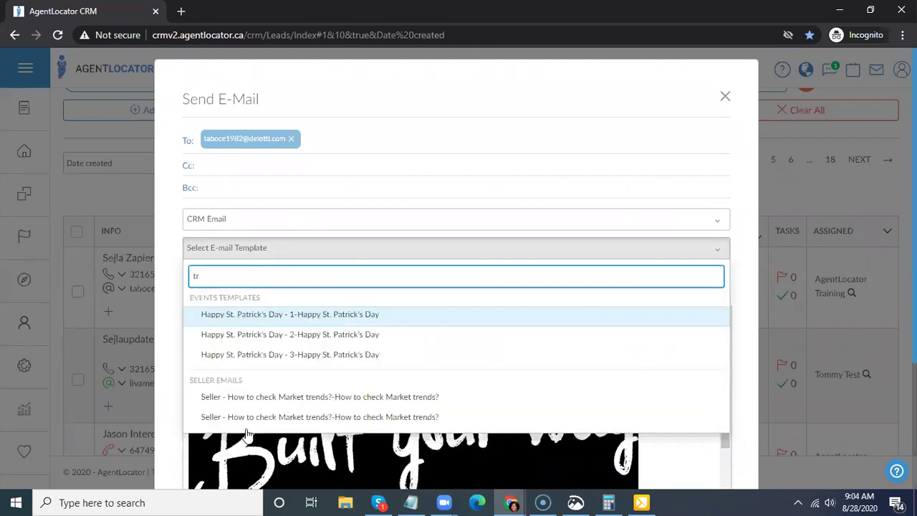
pyautogui.press('Return')
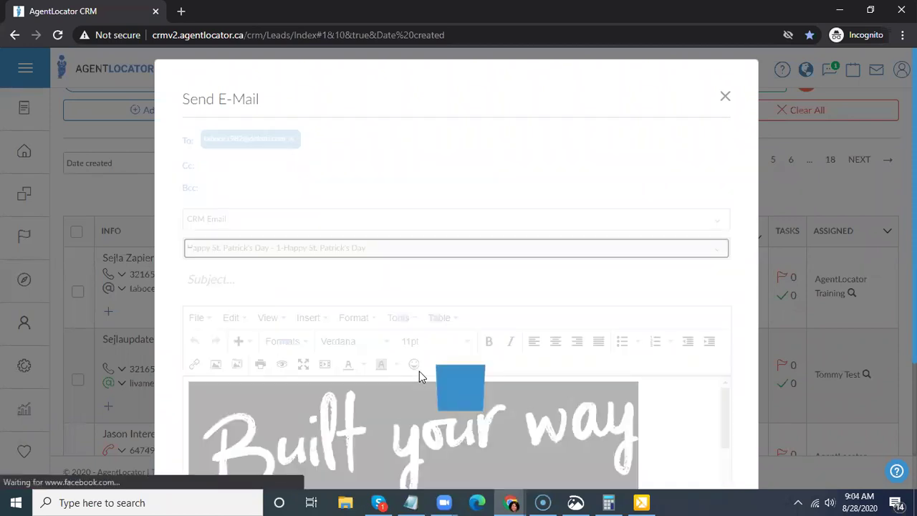
pyautogui.scroll(-1, 751, 391)
pyautogui.scroll(-1, 745, 402)
pyautogui.scroll(3, 545, 369)
# - Load the 'Buying Lead - First Email-Got Your Request' template, review it, then close the e-mail unsent
pyautogui.click(332, 251)
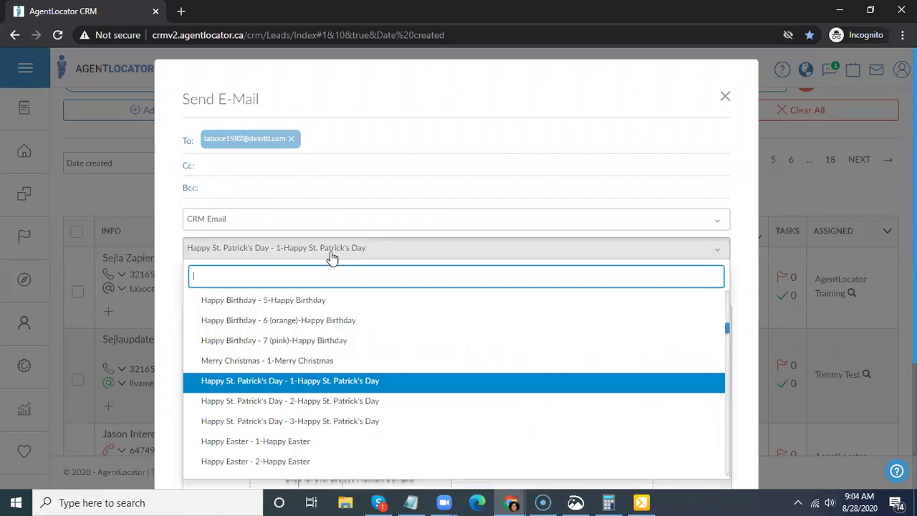
pyautogui.write('buy')
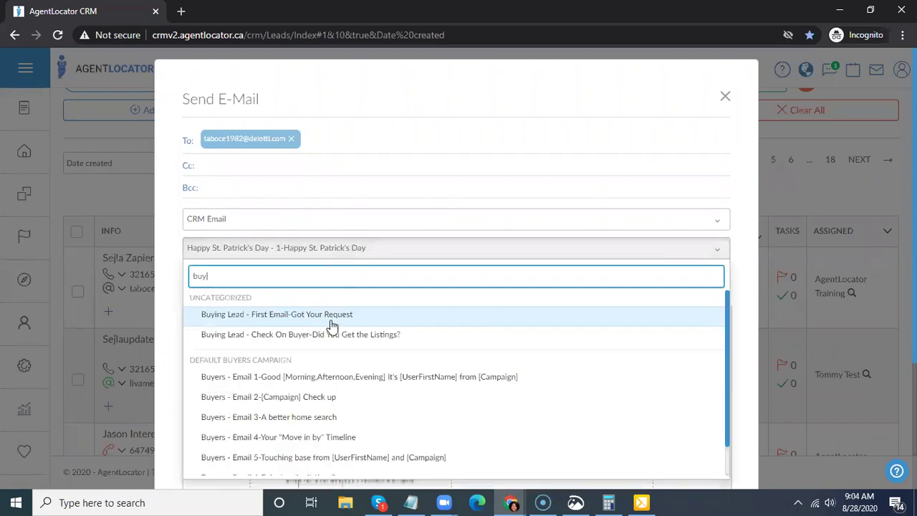
pyautogui.click(335, 320)
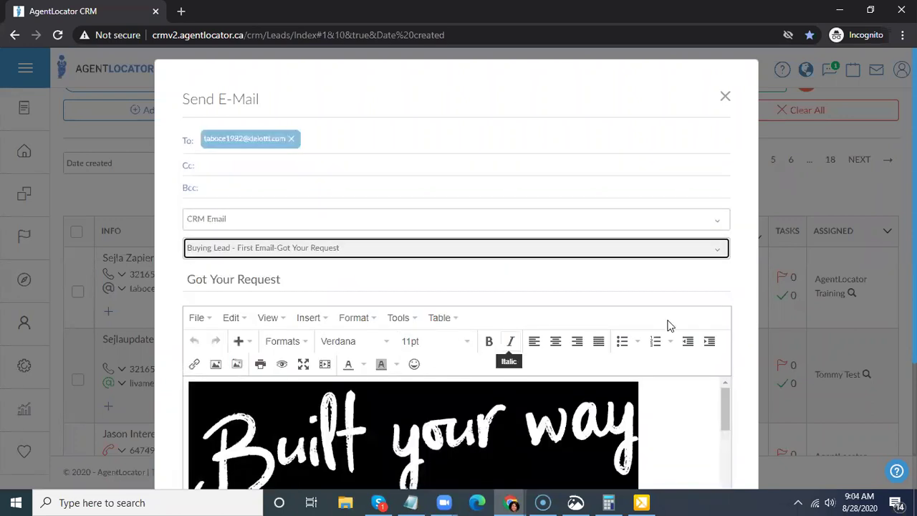
pyautogui.scroll(-2, 681, 324)
pyautogui.scroll(-3, 389, 280)
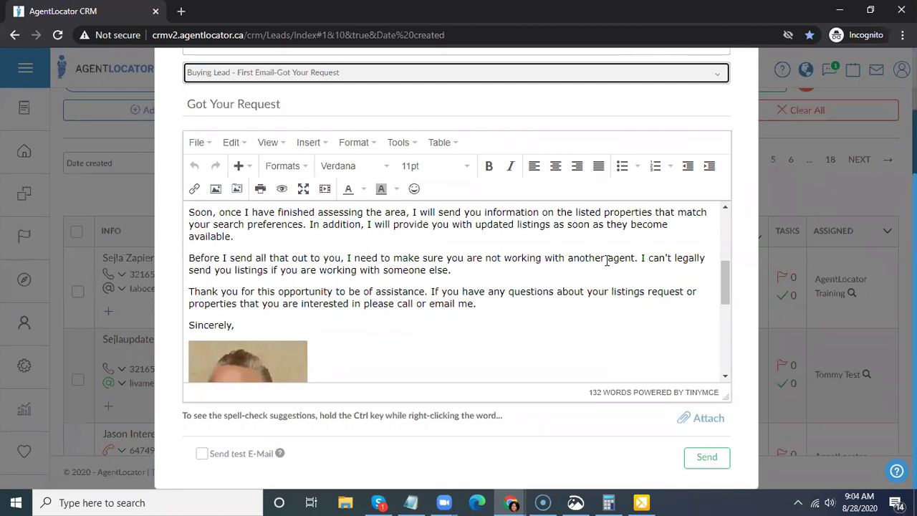
pyautogui.scroll(5, 607, 260)
pyautogui.scroll(-1, 638, 308)
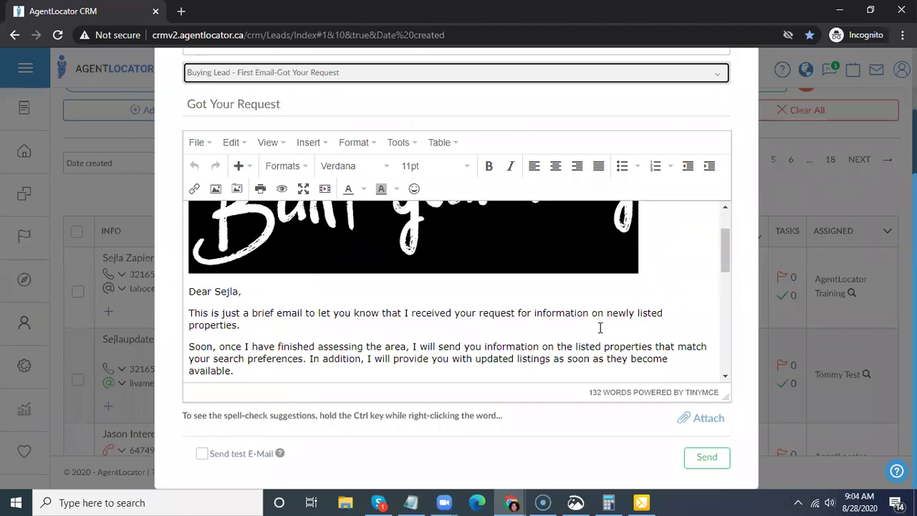
pyautogui.scroll(2, 754, 142)
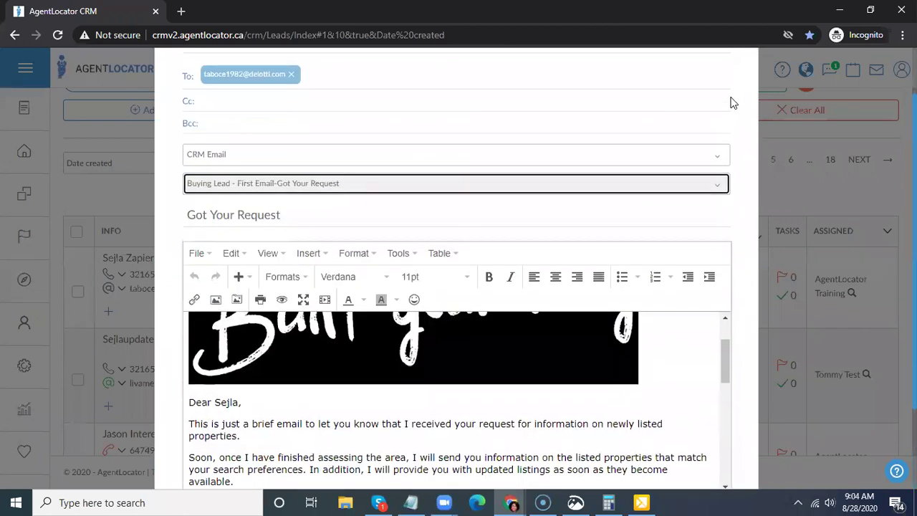
pyautogui.scroll(2, 734, 102)
pyautogui.click(725, 96)
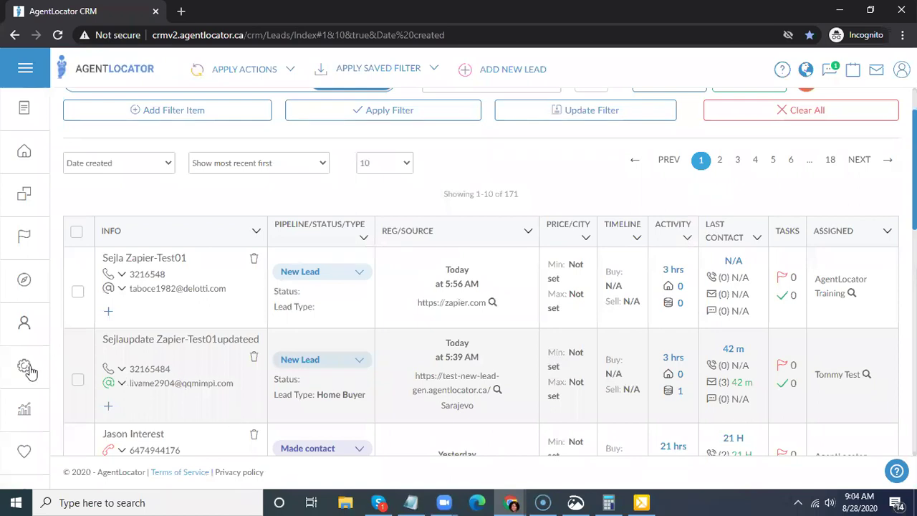
# - Open E-mail Settings from the Settings gear, then bring up the video help section
pyautogui.moveTo(27, 370)
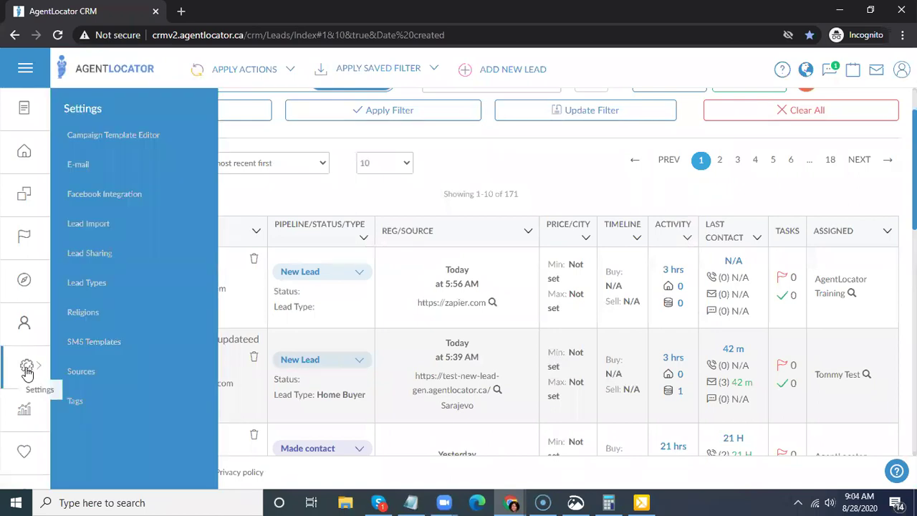
pyautogui.click(78, 164)
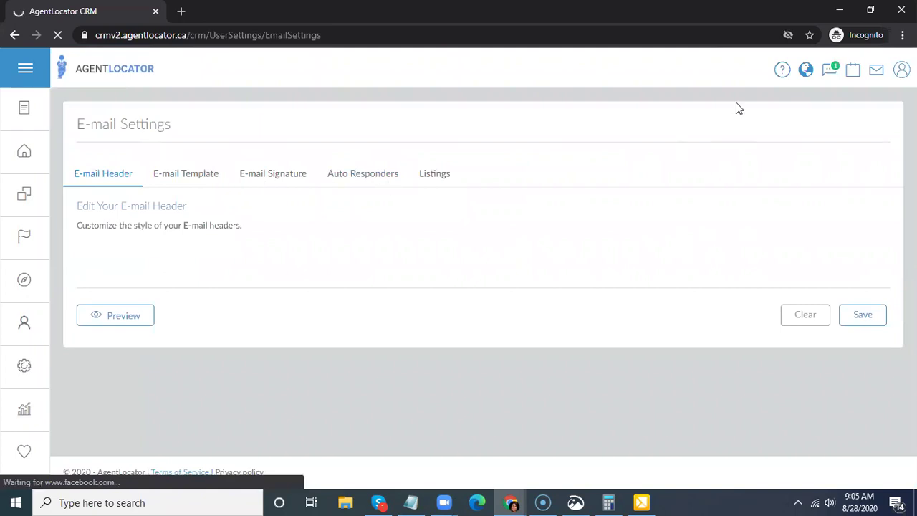
pyautogui.click(784, 72)
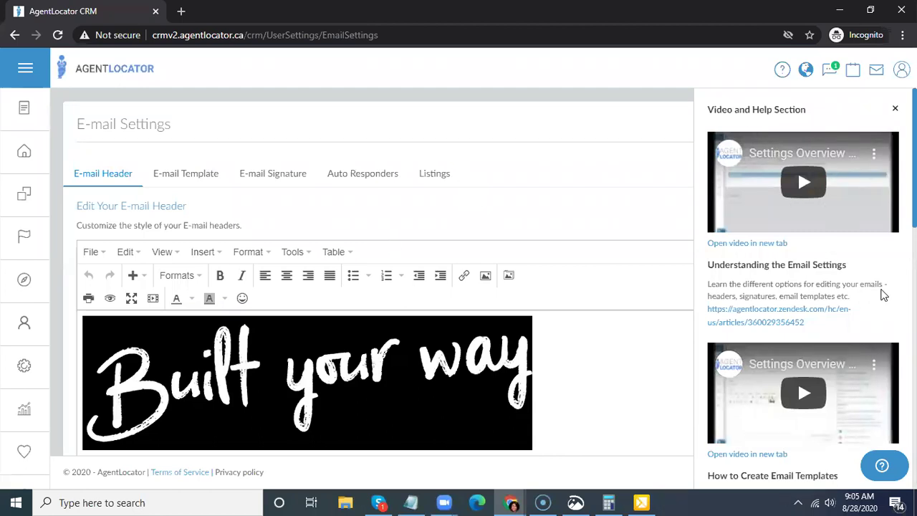
# - Scroll through the e-mail tutorials in the Video and Help Section panel
pyautogui.scroll(-2, 883, 293)
pyautogui.scroll(-5, 874, 292)
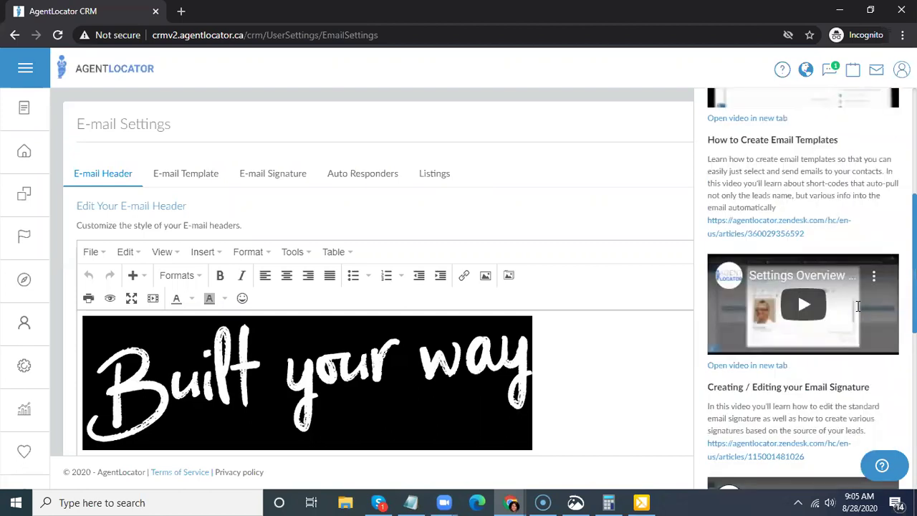
pyautogui.scroll(-4, 856, 326)
pyautogui.scroll(-3, 808, 473)
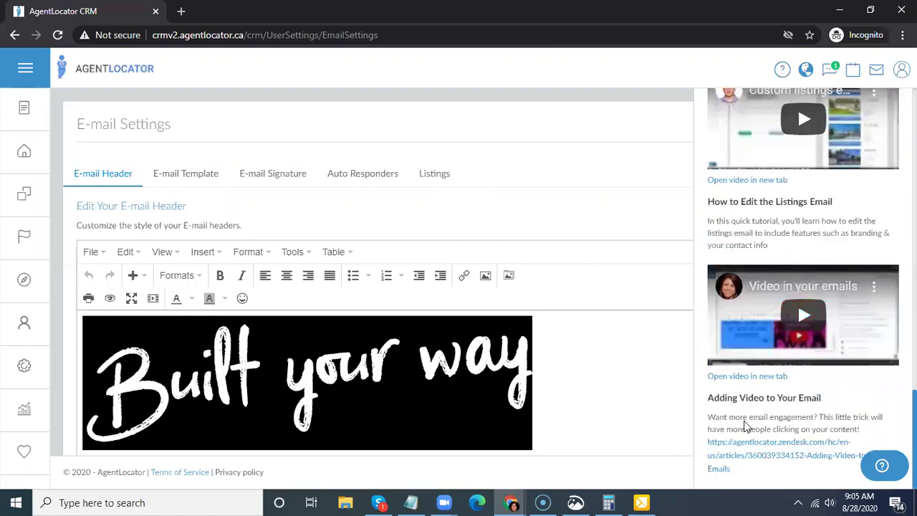
# - Switch to the E-mail Template tab and scroll through the 168 saved templates
pyautogui.click(188, 177)
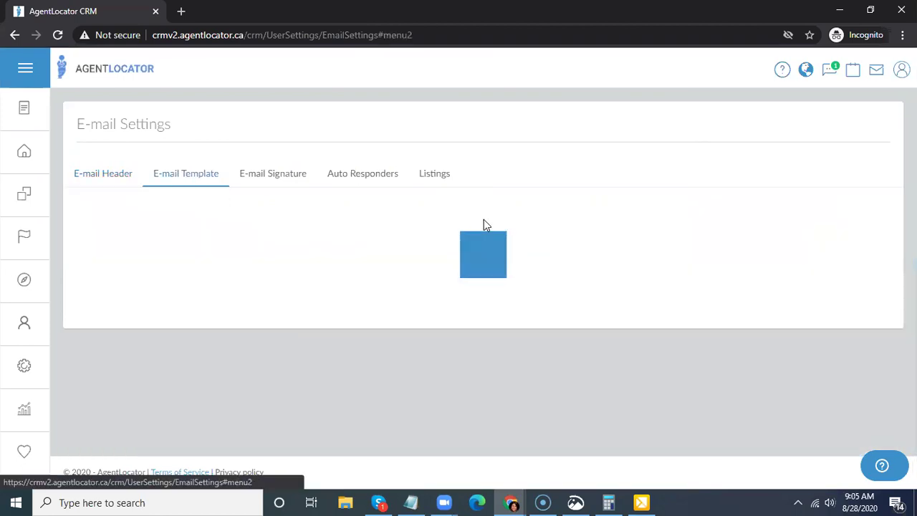
pyautogui.scroll(-3, 458, 347)
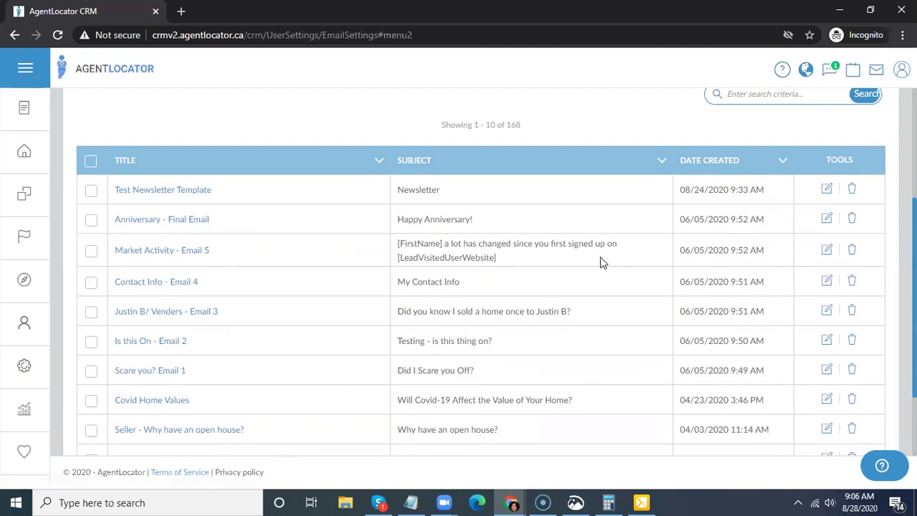
pyautogui.scroll(-2, 588, 269)
# - Edit the 'Seller - Why is staging important?' template and place the caret before its heading
pyautogui.click(827, 355)
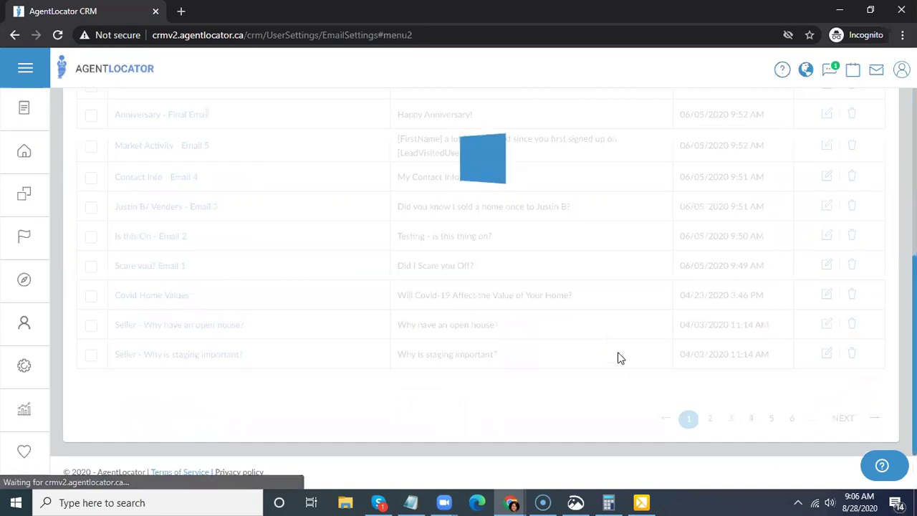
pyautogui.scroll(1, 292, 228)
pyautogui.scroll(2, 292, 228)
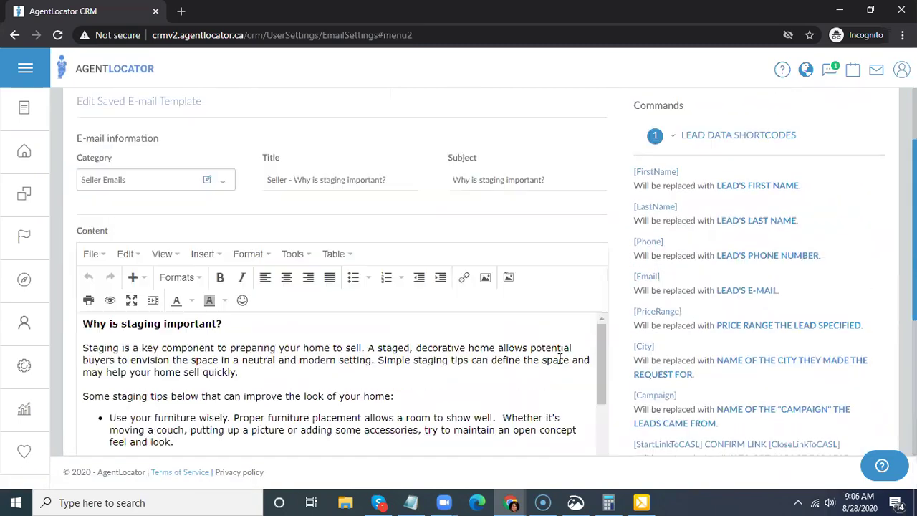
pyautogui.scroll(-2, 584, 337)
pyautogui.scroll(1, 584, 337)
pyautogui.click(85, 323)
# - Insert a new line reading 'Hi [FirstName],' in plain, non-bold text above the staging heading
pyautogui.press('Return')
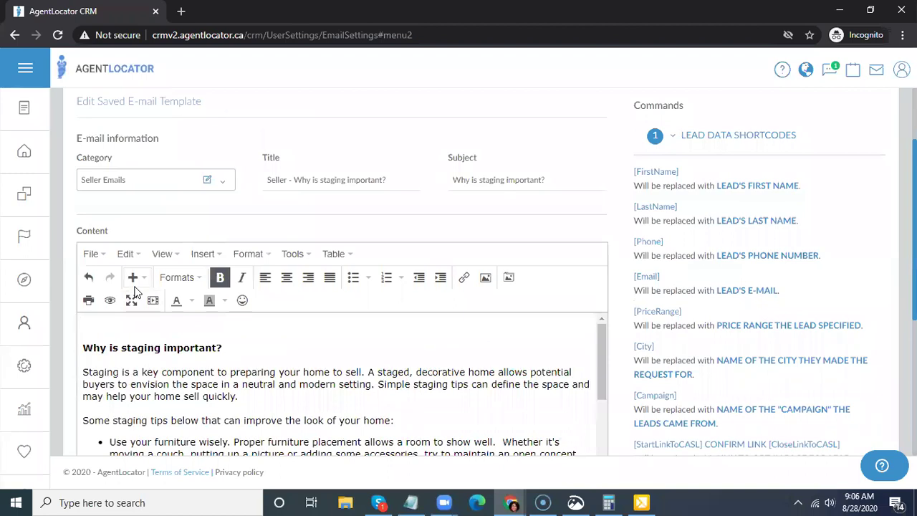
pyautogui.write('Hi')
pyautogui.moveTo(637, 174); pyautogui.dragTo(81, 331)
pyautogui.hotkey('ctrl', 'b')
pyautogui.click(335, 349)
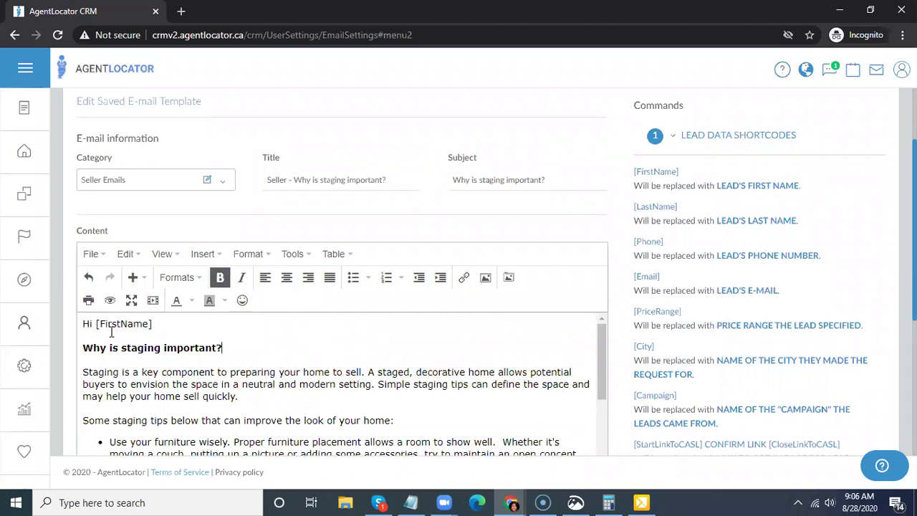
pyautogui.click(168, 324)
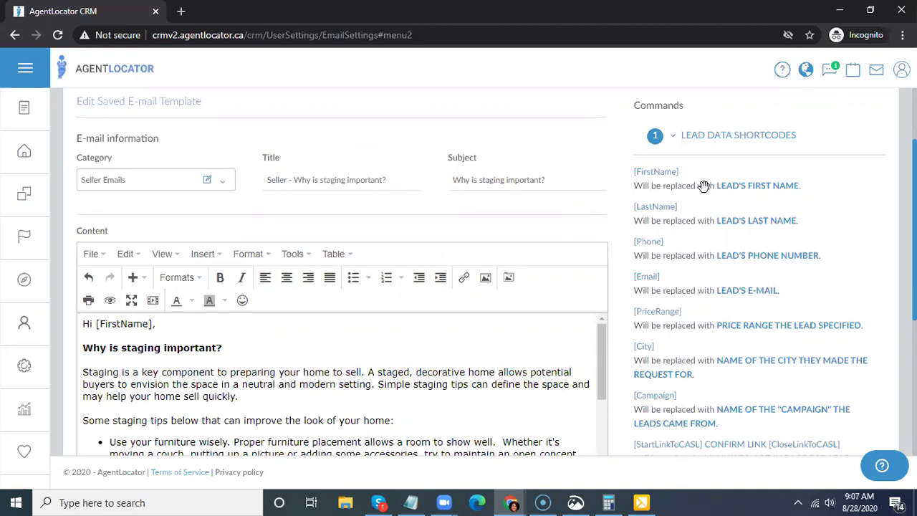
pyautogui.scroll(-2, 703, 240)
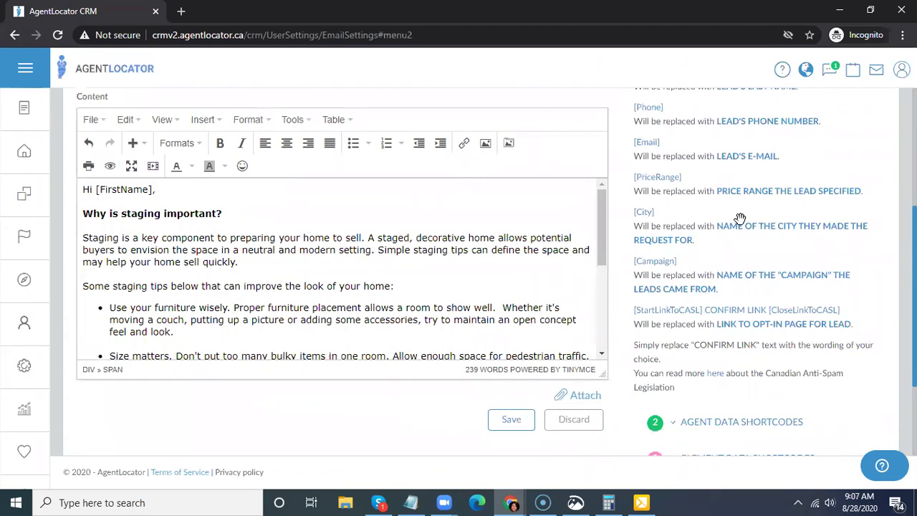
# - Expand the Agent Data and Element Data shortcode sections in the Commands panel
pyautogui.scroll(-2, 745, 222)
pyautogui.click(745, 288)
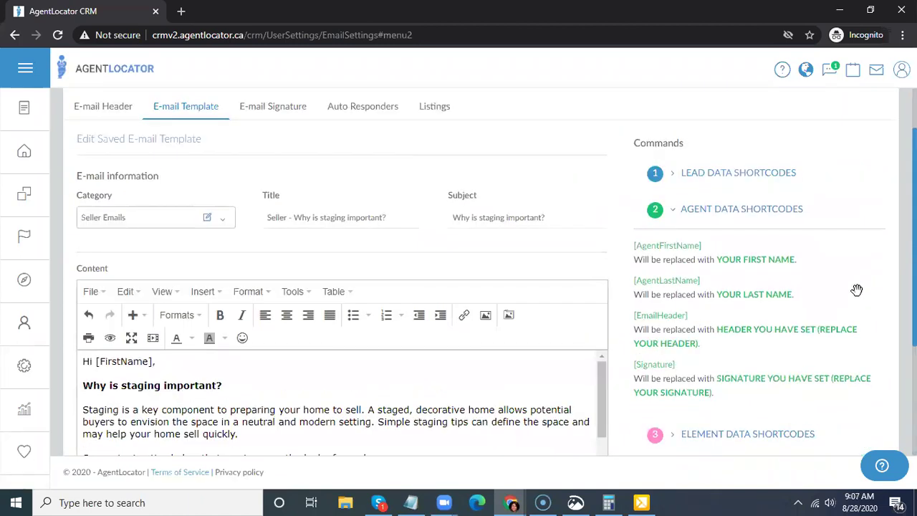
pyautogui.scroll(-1, 857, 289)
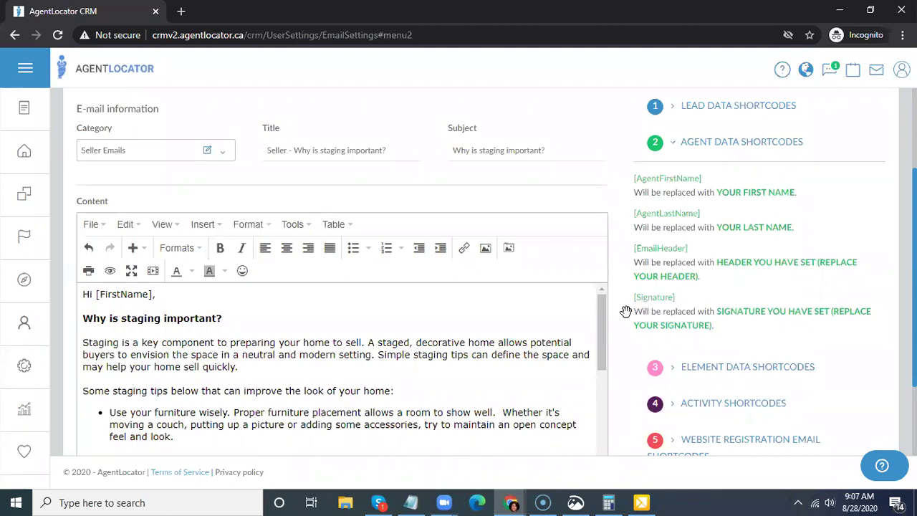
pyautogui.scroll(-5, 462, 340)
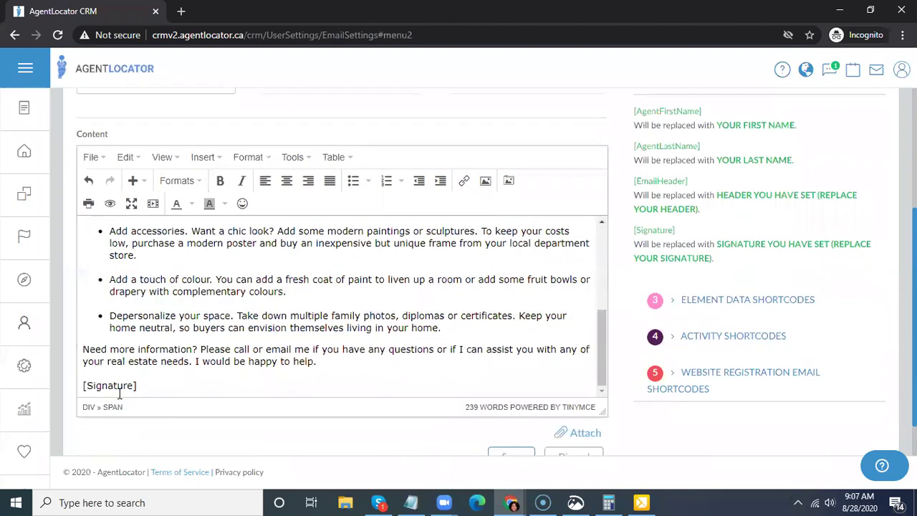
pyautogui.scroll(5, 789, 205)
pyautogui.scroll(10, 477, 424)
pyautogui.scroll(3, 476, 424)
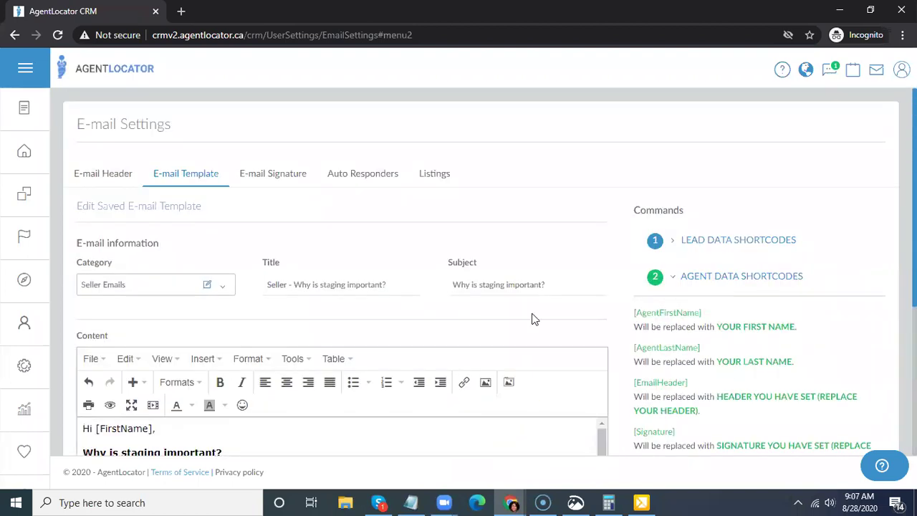
pyautogui.scroll(-3, 573, 318)
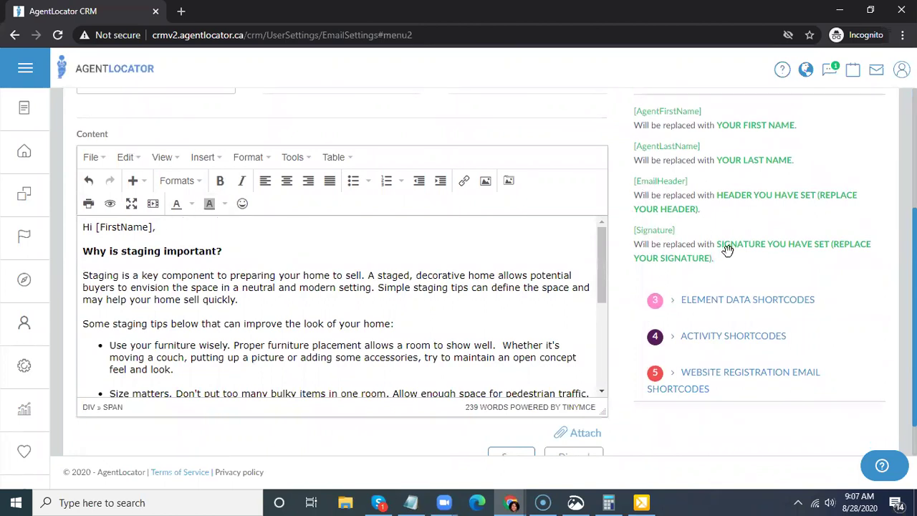
pyautogui.click(874, 314)
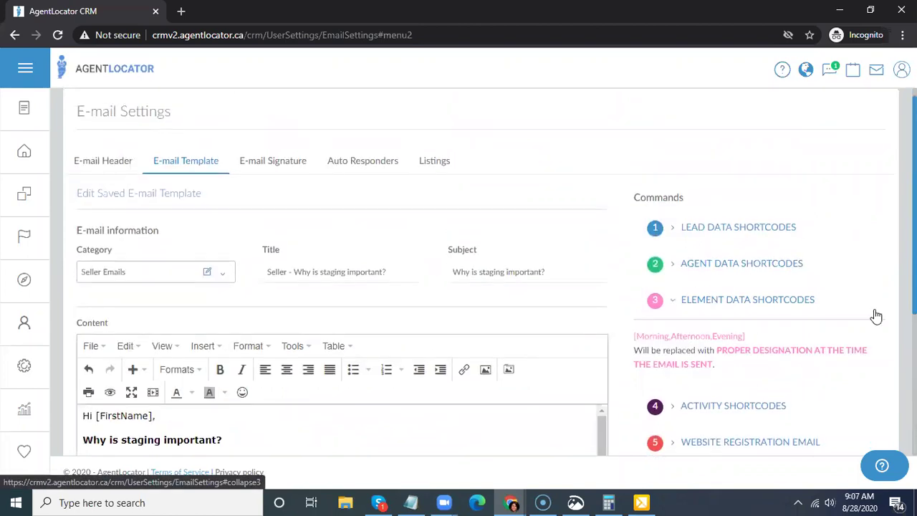
# - Replace 'Hi' with 'Good' and insert the [Morning,Afternoon,Evening] shortcode before [FirstName]
pyautogui.scroll(-2, 709, 195)
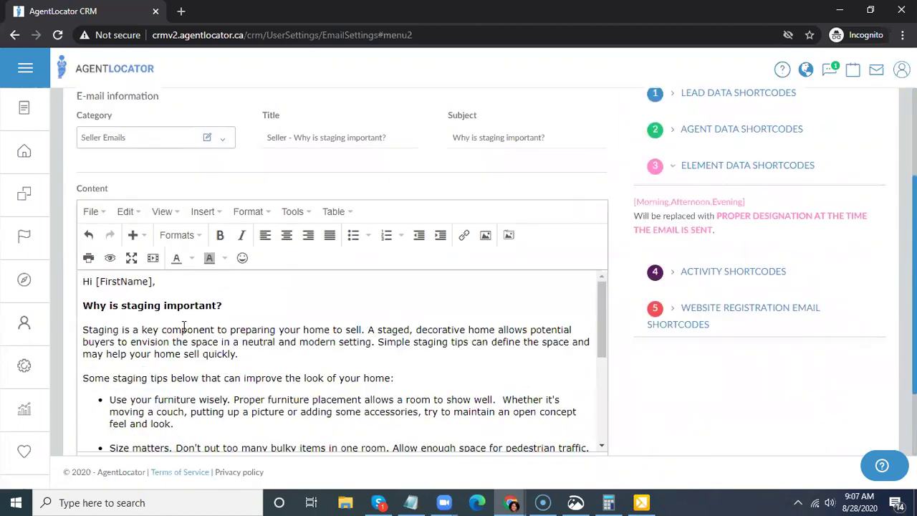
pyautogui.moveTo(90, 283)
pyautogui.mouseDown()
pyautogui.moveTo(63, 291)
pyautogui.moveTo(83, 283)
pyautogui.mouseUp()
pyautogui.click(92, 283)
pyautogui.write('Good')
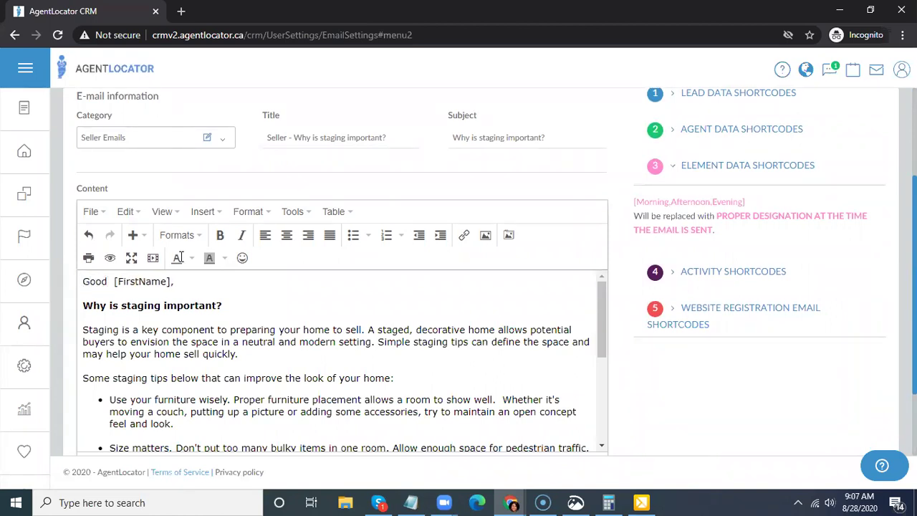
pyautogui.moveTo(676, 203); pyautogui.dragTo(109, 282)
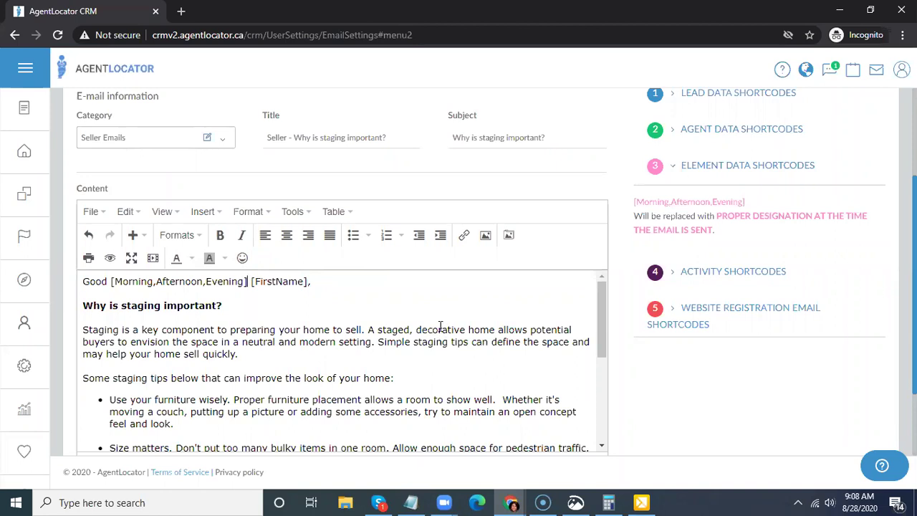
pyautogui.click(700, 173)
pyautogui.click(690, 207)
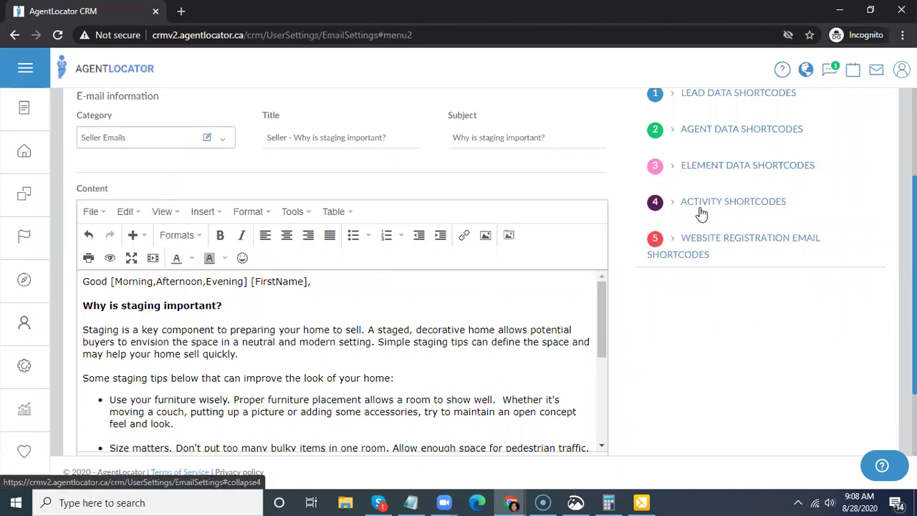
# - Browse the activity shortcodes such as [LeadVisitedUserWebsite], [MostViewedCity] and [LookedAtPriceRange]
pyautogui.scroll(-2, 710, 301)
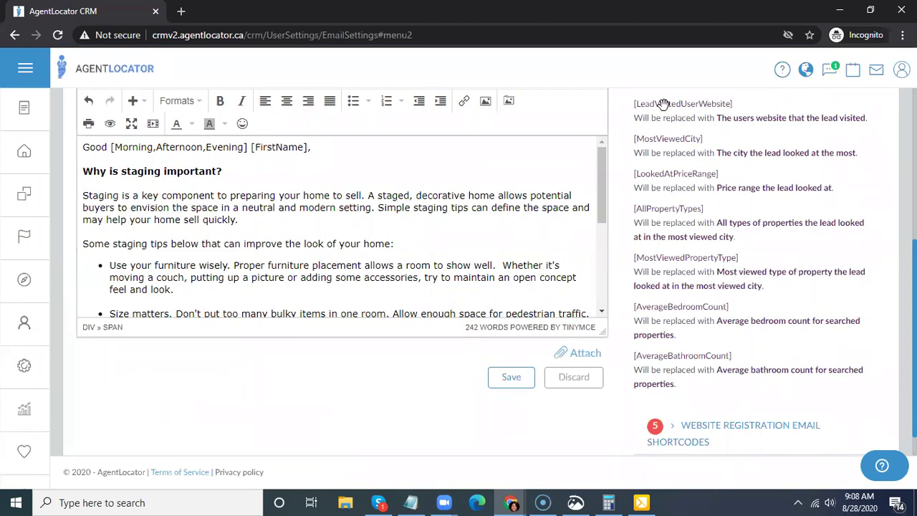
pyautogui.scroll(1, 726, 127)
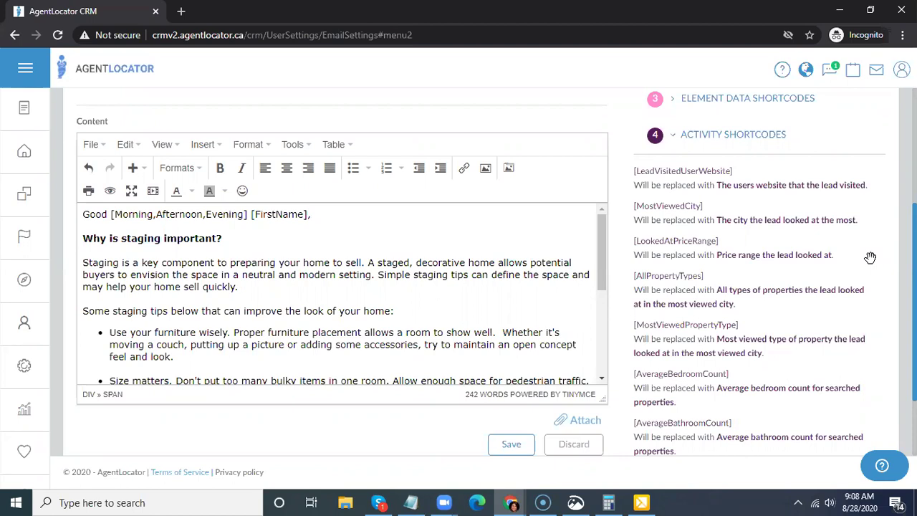
pyautogui.scroll(3, 805, 295)
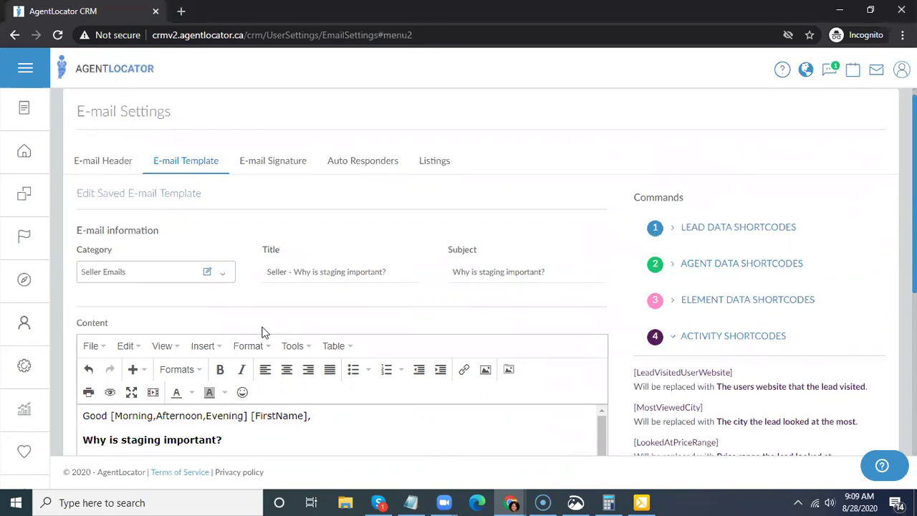
pyautogui.click(277, 273)
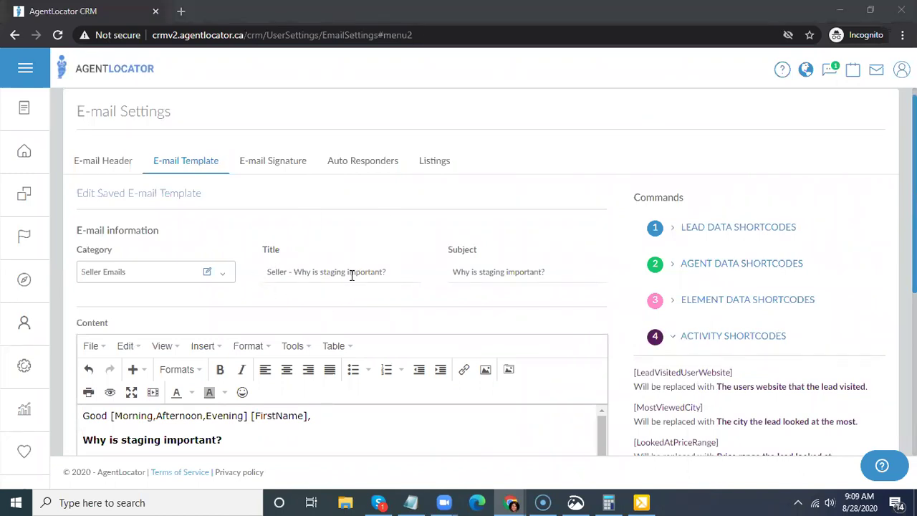
# - Delete the ' - Email 1' suffix so the title reads 'Seller - Why is staging important?'
pyautogui.moveTo(399, 268); pyautogui.dragTo(250, 293)
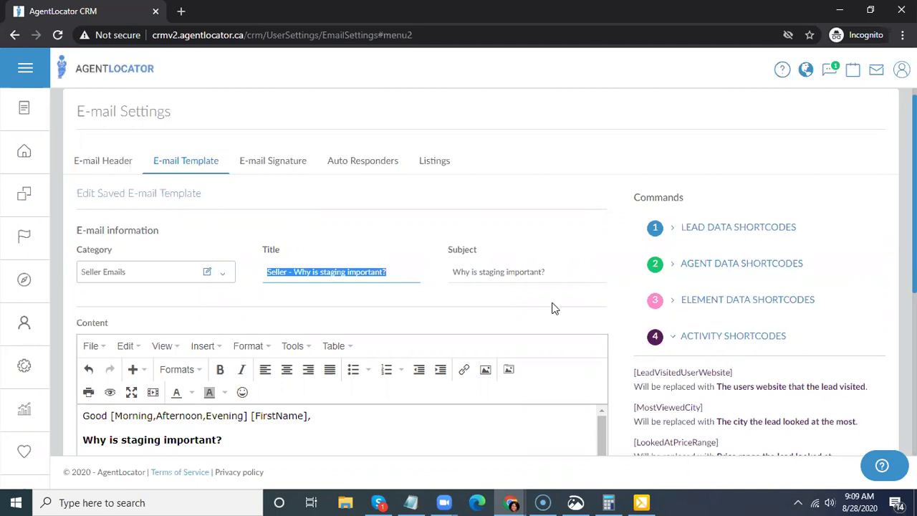
pyautogui.click(404, 262)
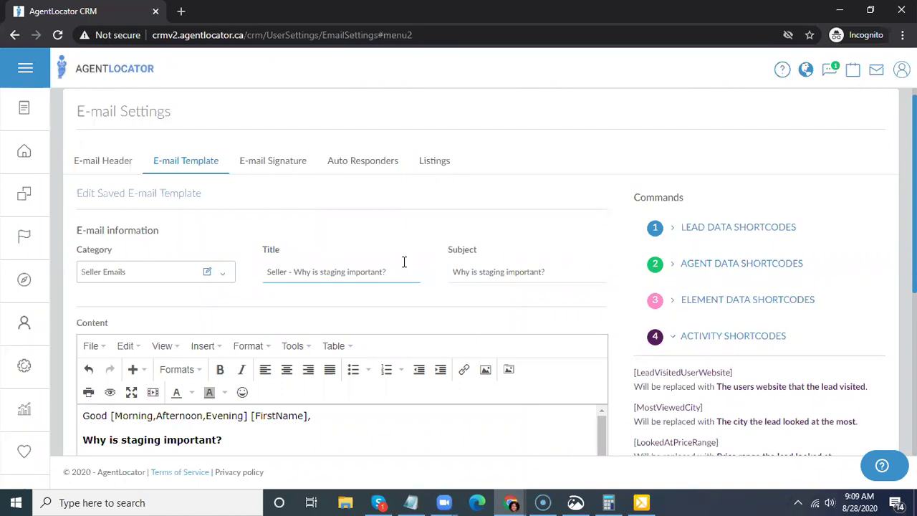
pyautogui.write('- Email 1')
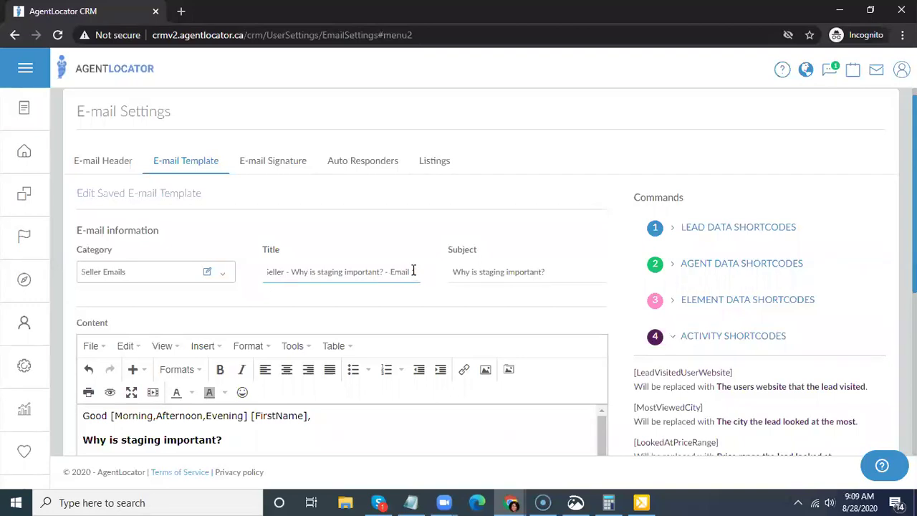
pyautogui.moveTo(417, 272); pyautogui.dragTo(384, 271)
pyautogui.press('BackSpace')
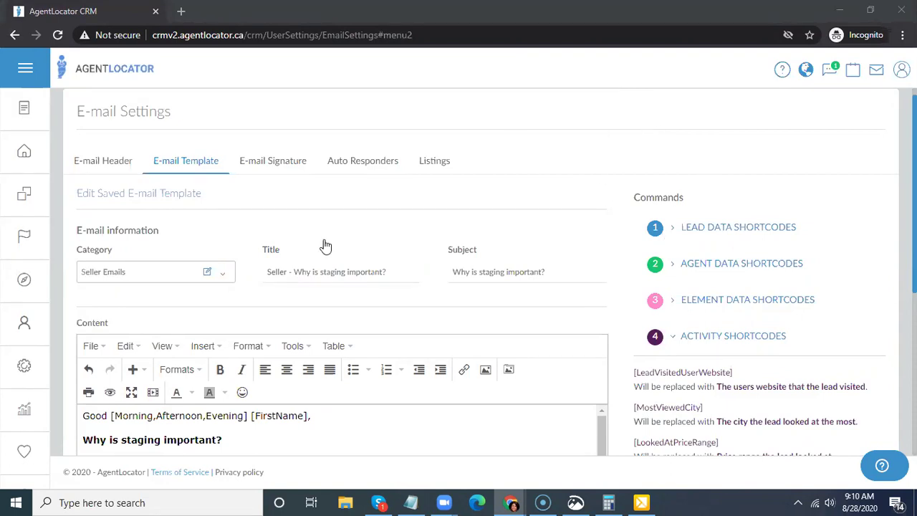
pyautogui.scroll(-1, 578, 197)
pyautogui.scroll(1, 578, 195)
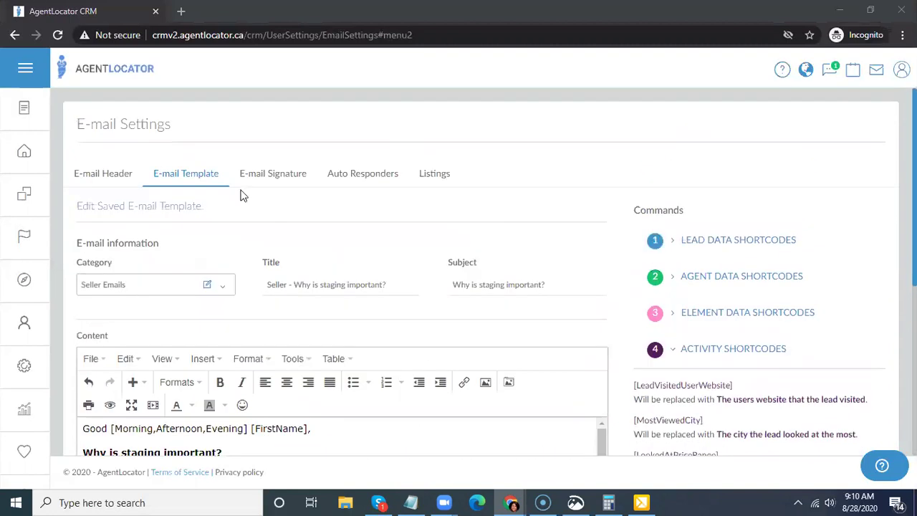
# - Return to the e-mail template list, create a new template and open its Category dropdown
pyautogui.click(165, 179)
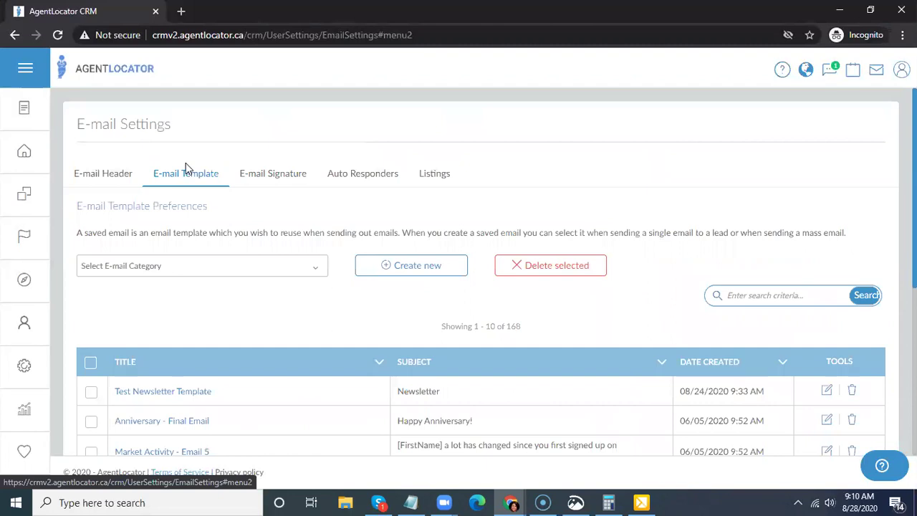
pyautogui.scroll(-1, 194, 169)
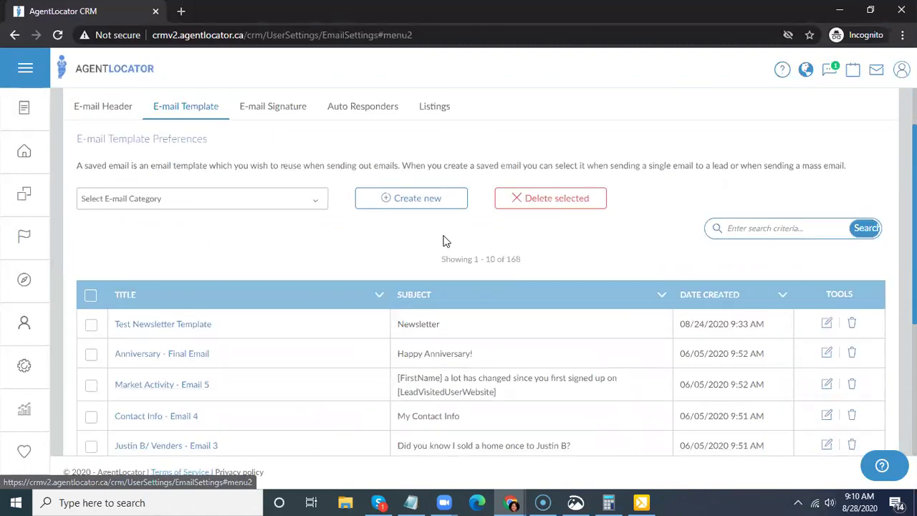
pyautogui.click(373, 206)
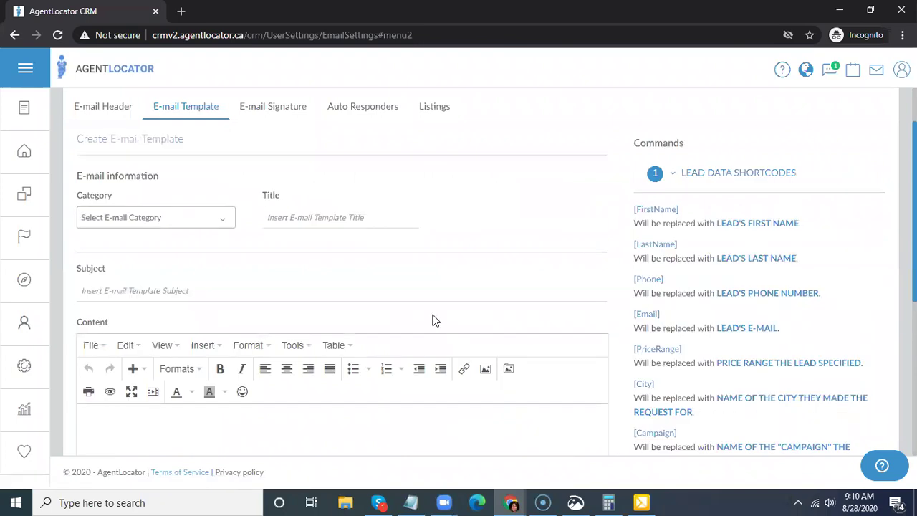
pyautogui.scroll(-1, 445, 280)
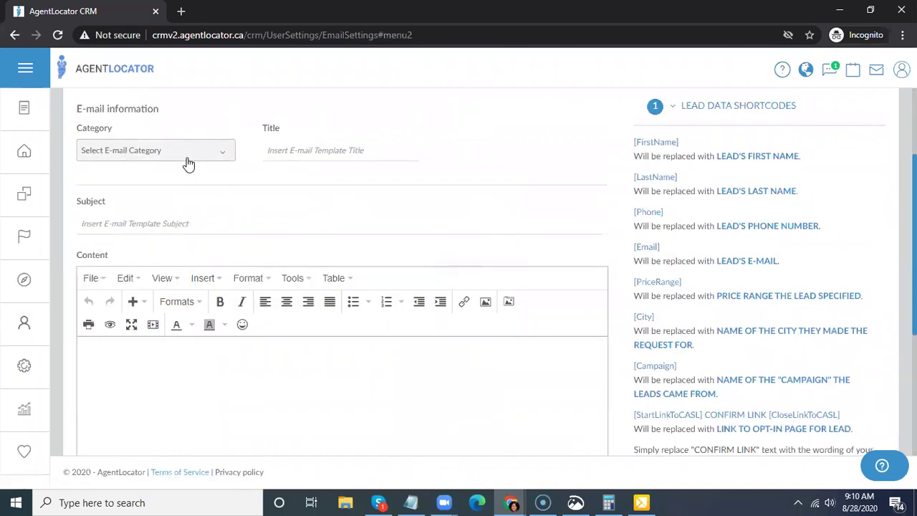
pyautogui.click(153, 150)
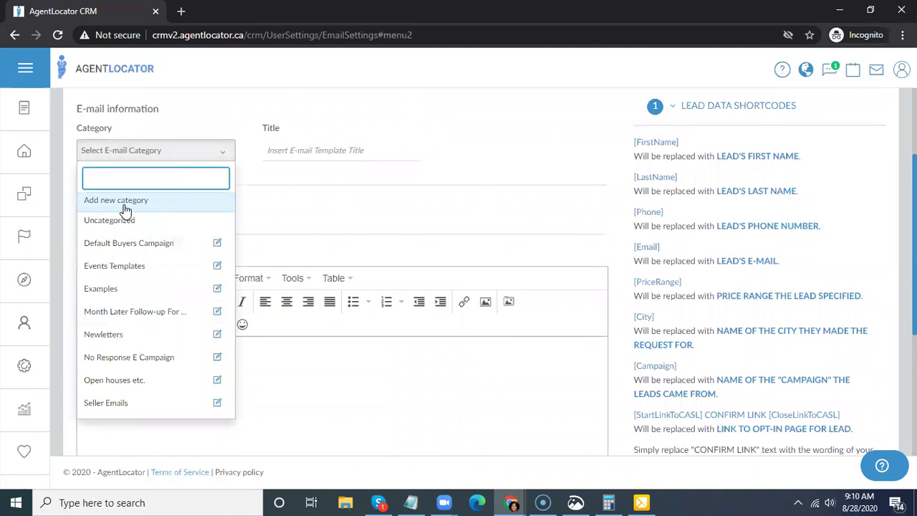
# - Add and save a new template category called 'training emails'
pyautogui.click(126, 205)
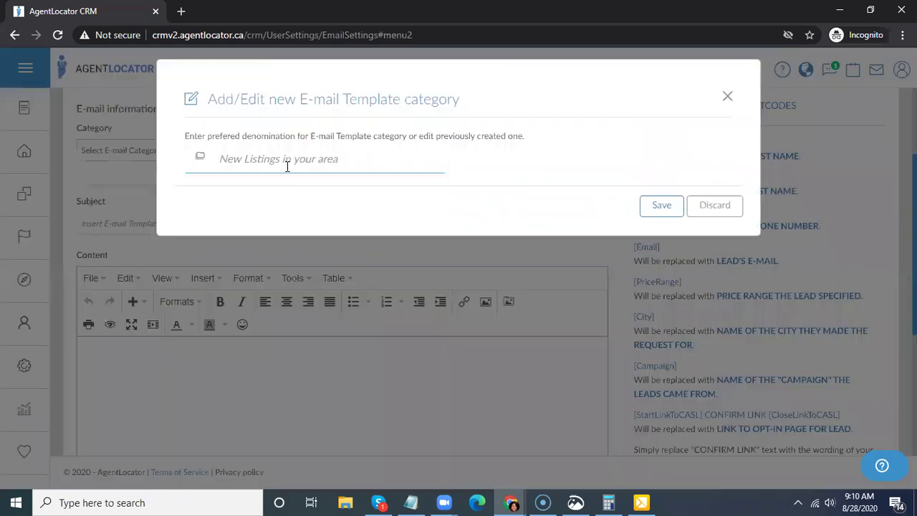
pyautogui.write('training ')
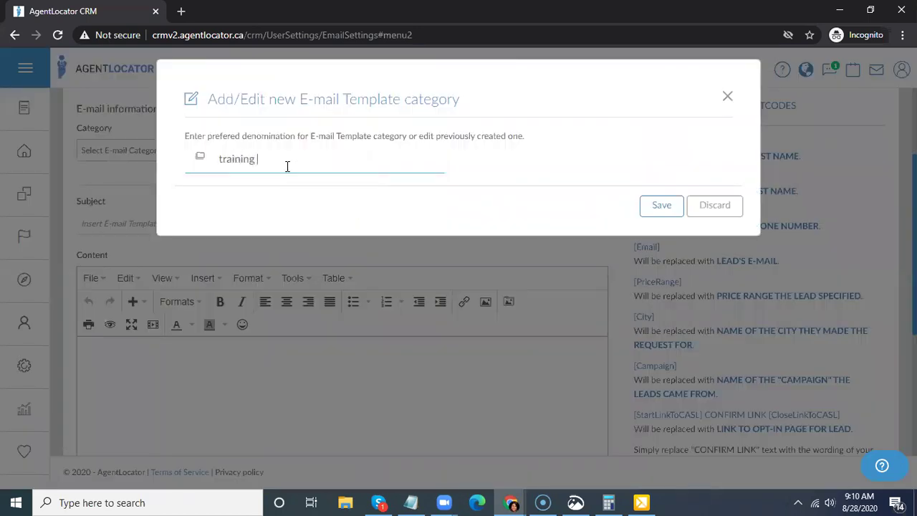
pyautogui.write('emails')
pyautogui.click(652, 208)
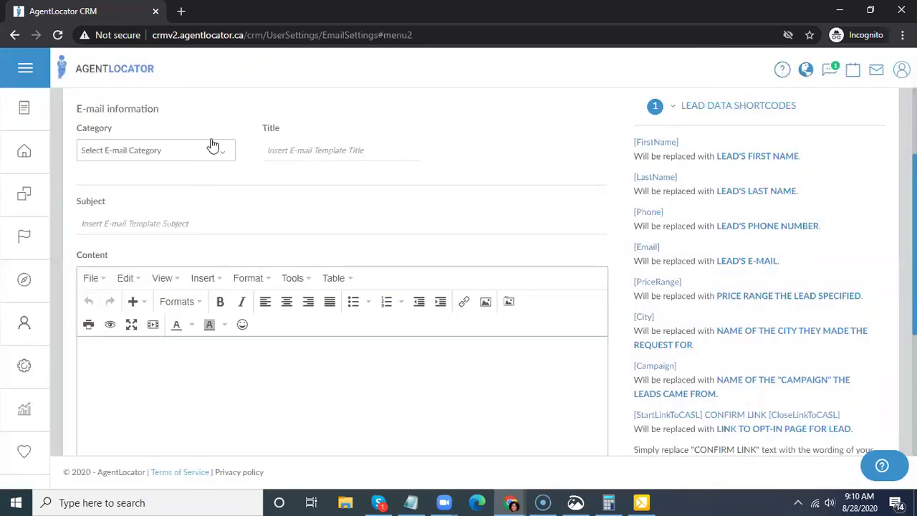
# - Choose 'training emails' from the new template's Category dropdown
pyautogui.click(167, 157)
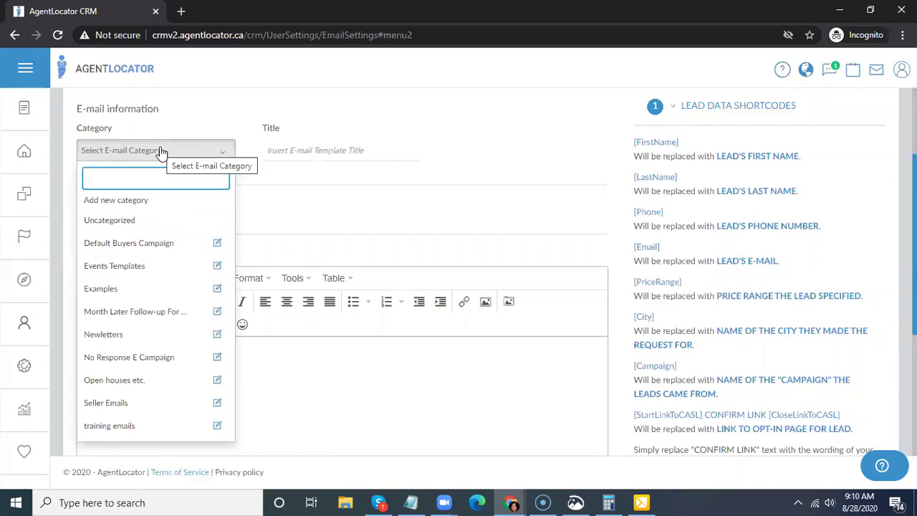
pyautogui.scroll(-2, 133, 294)
pyautogui.click(131, 293)
pyautogui.scroll(4, 240, 309)
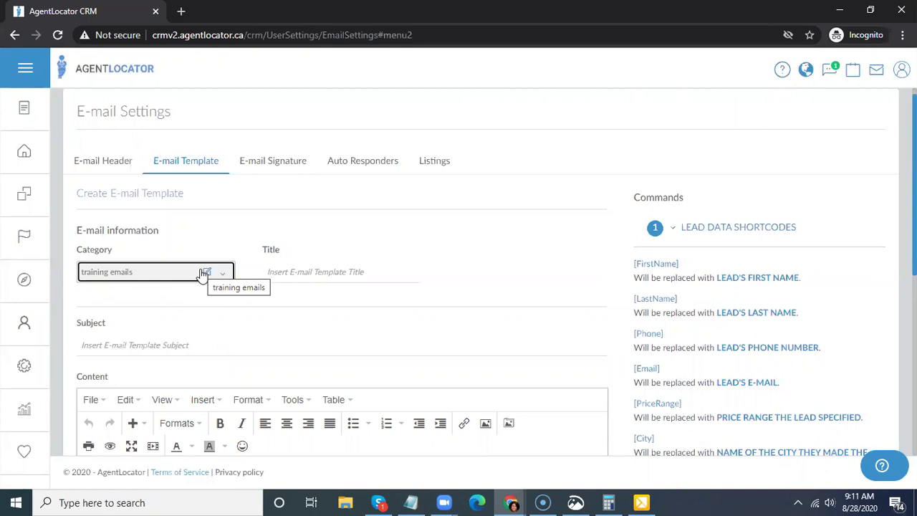
# - Enter the title 'Test Newsletter' and the subject 'test subject', then place the caret in the body
pyautogui.click(321, 268)
pyautogui.write('Te')
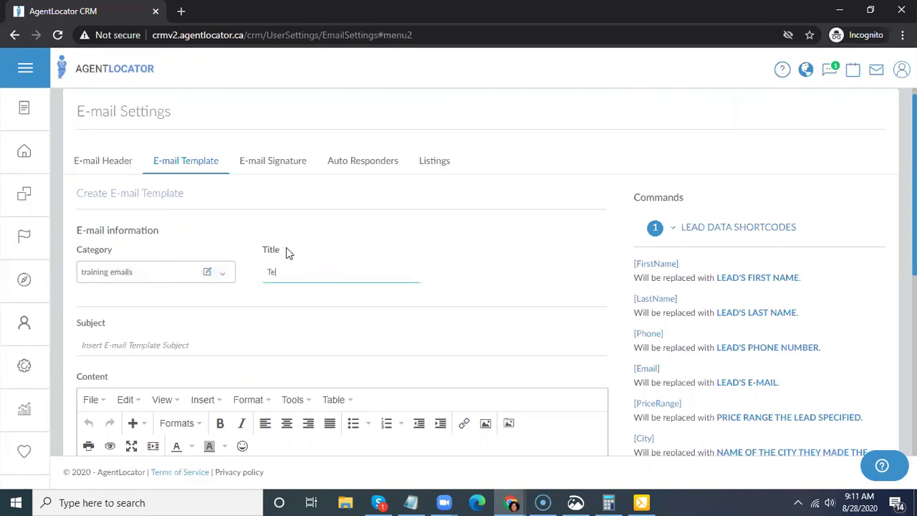
pyautogui.write('st Newsletter')
pyautogui.scroll(-2, 269, 181)
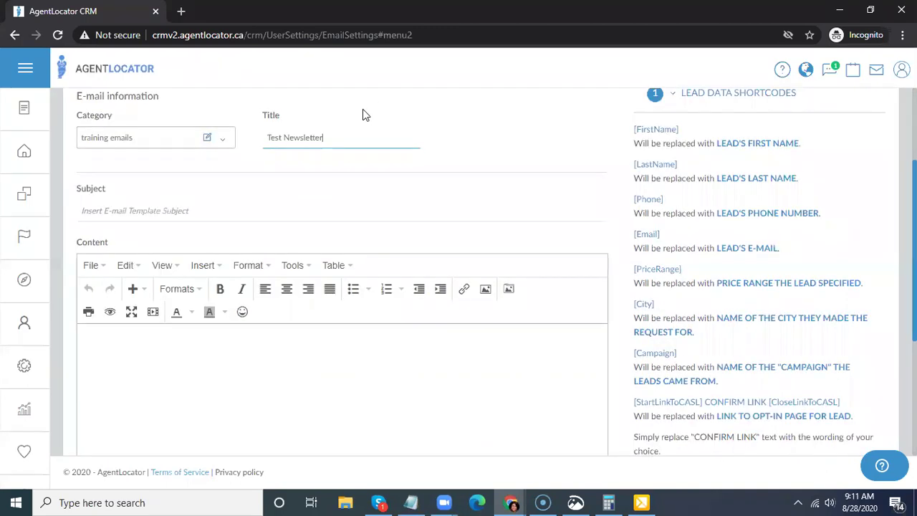
pyautogui.click(136, 210)
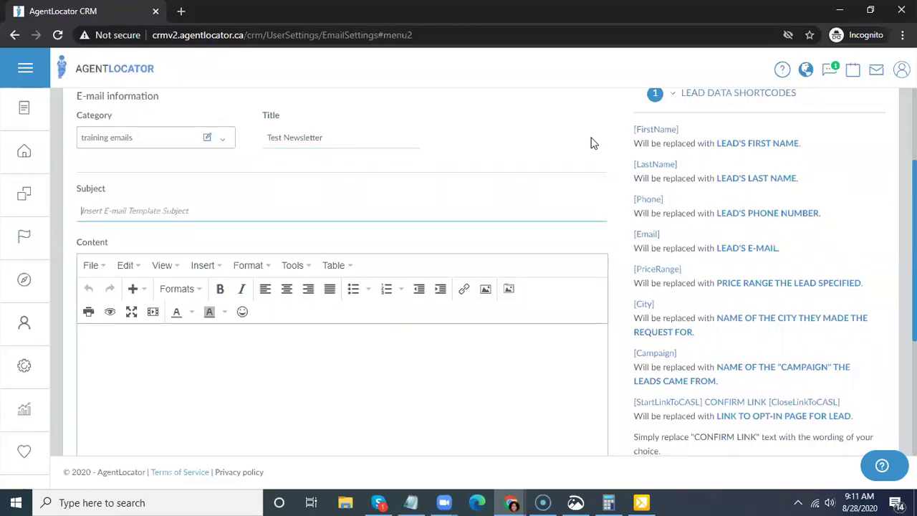
pyautogui.write('test ')
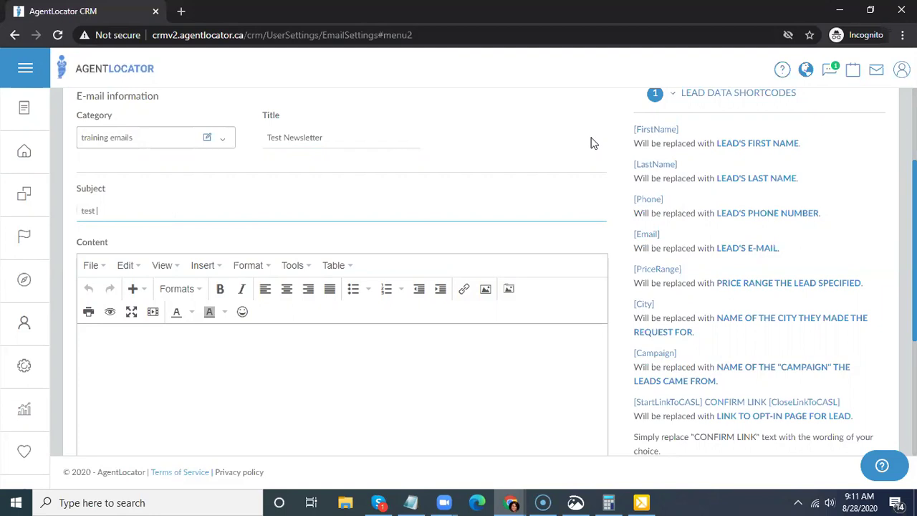
pyautogui.write('subject')
pyautogui.scroll(-2, 215, 290)
pyautogui.click(156, 231)
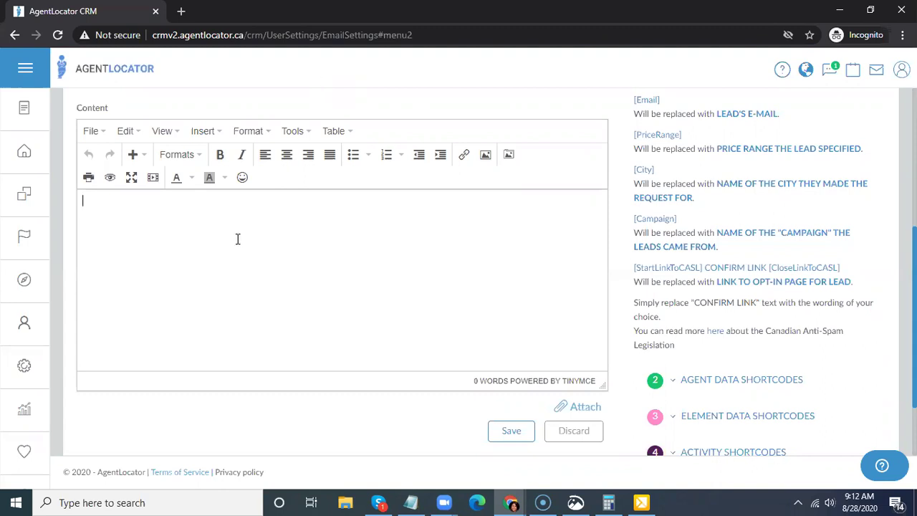
pyautogui.scroll(4, 344, 273)
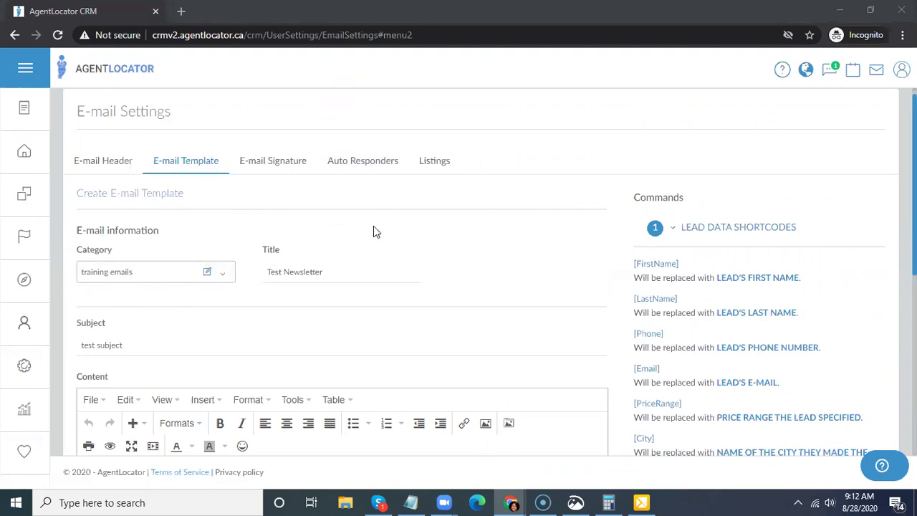
pyautogui.scroll(-1, 374, 226)
pyautogui.scroll(-2, 425, 210)
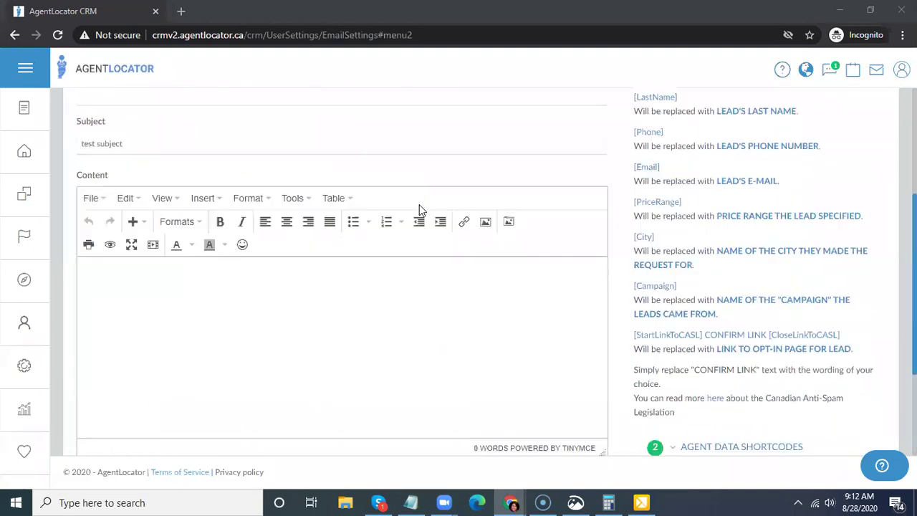
pyautogui.scroll(3, 414, 208)
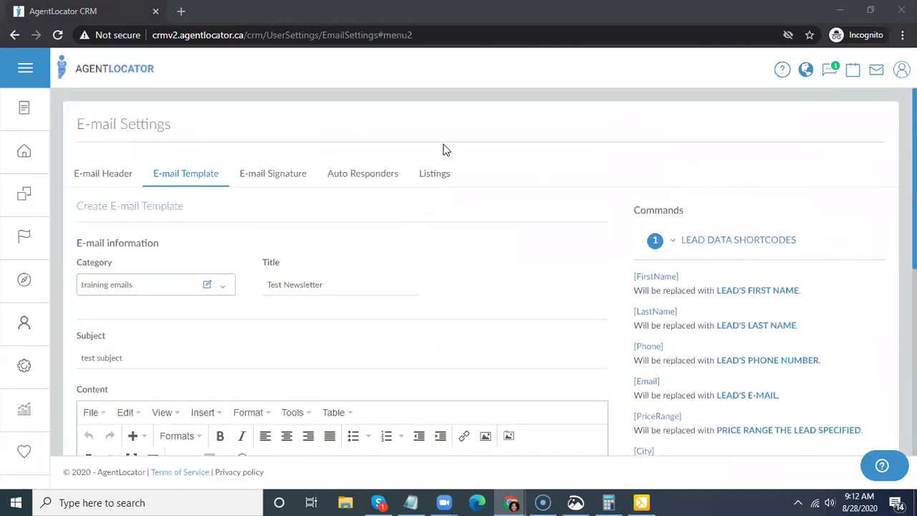
pyautogui.scroll(-2, 491, 297)
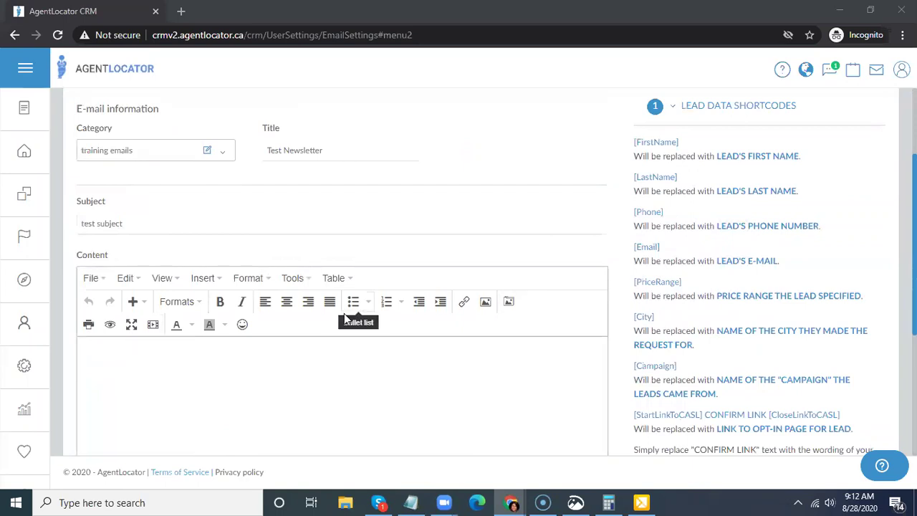
pyautogui.click(220, 154)
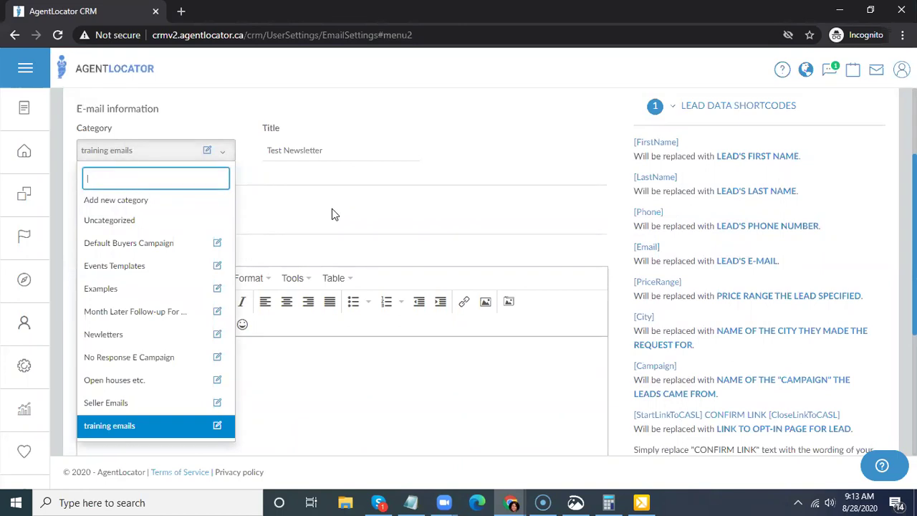
pyautogui.click(108, 152)
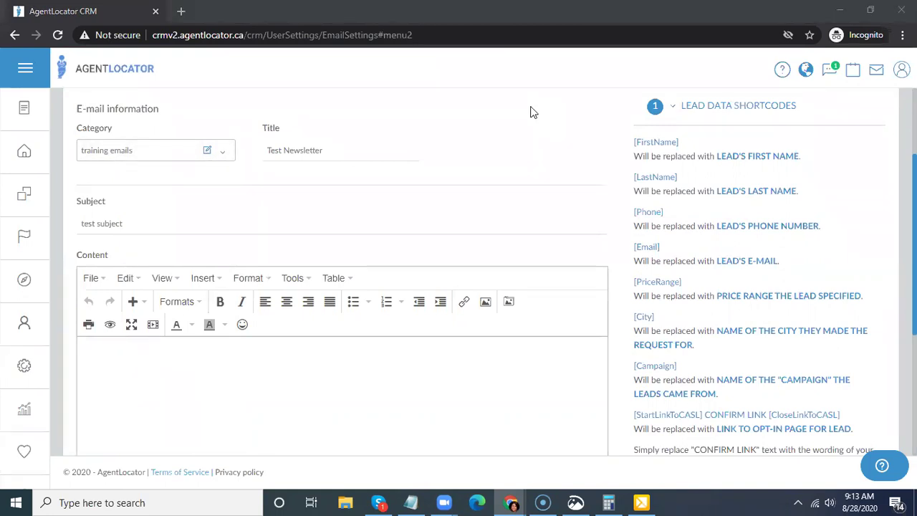
pyautogui.scroll(-2, 408, 231)
pyautogui.click(293, 261)
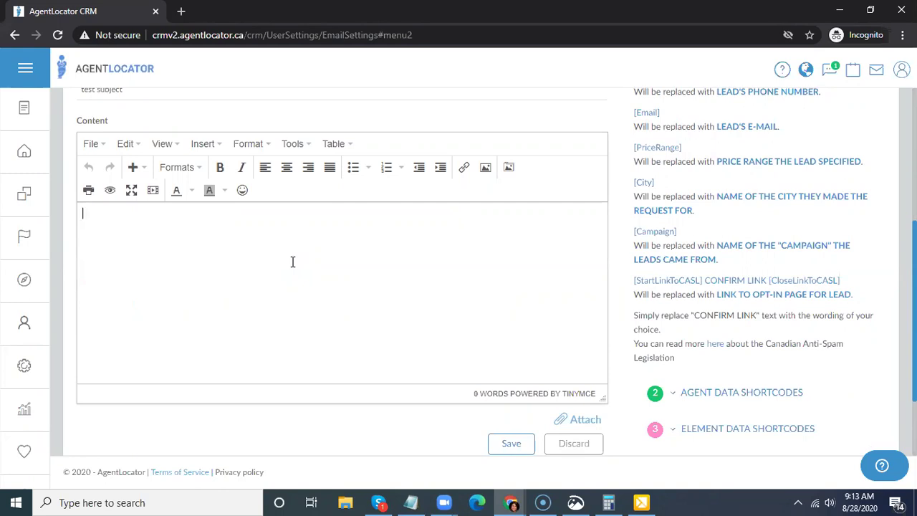
pyautogui.click(293, 261)
# - Insert a 2 x 1 table, one row with two columns, into the empty body
pyautogui.click(215, 149)
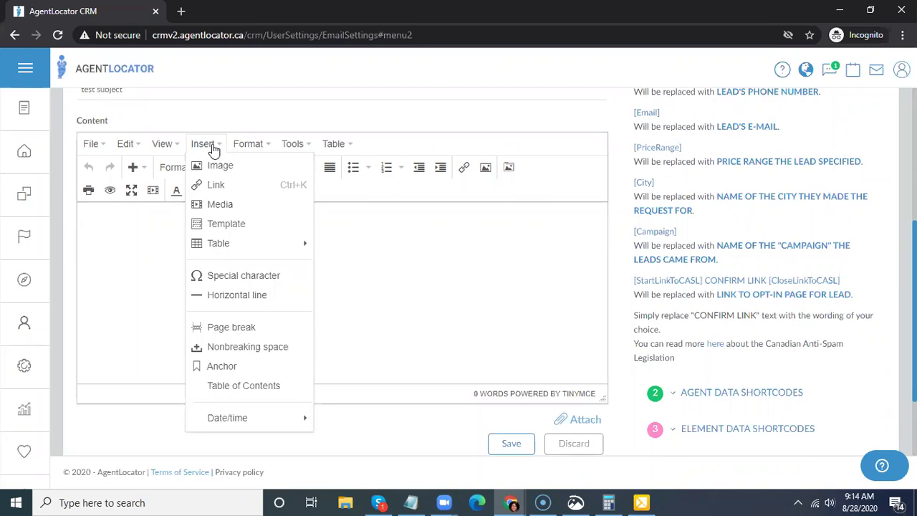
pyautogui.click(203, 147)
pyautogui.click(300, 146)
pyautogui.moveTo(332, 144)
pyautogui.moveTo(348, 165)
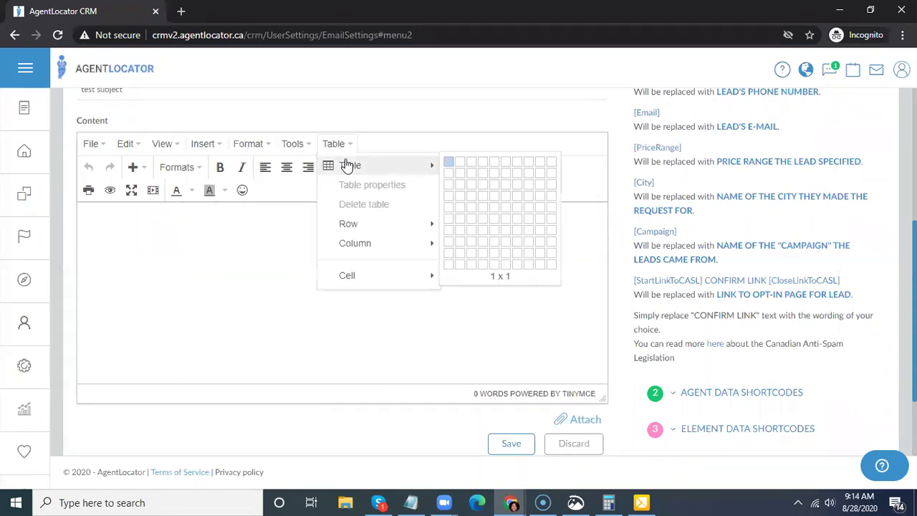
pyautogui.click(463, 164)
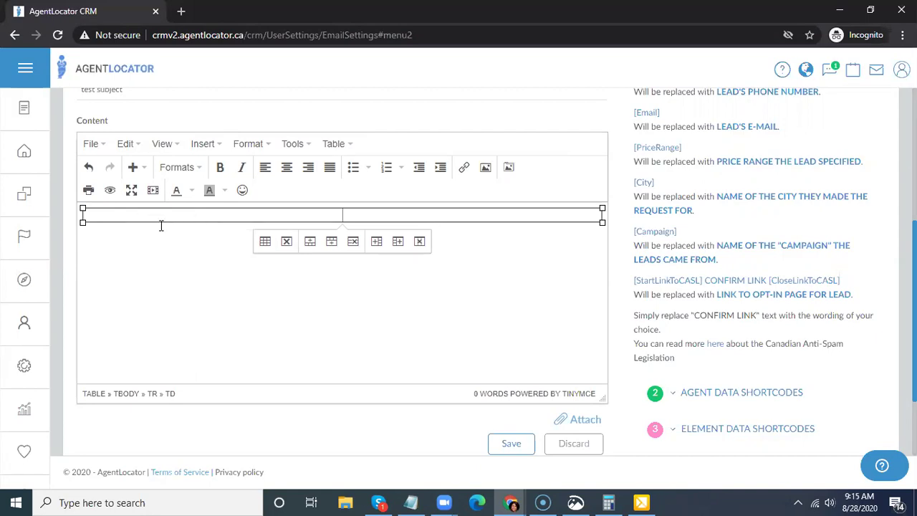
pyautogui.click(511, 172)
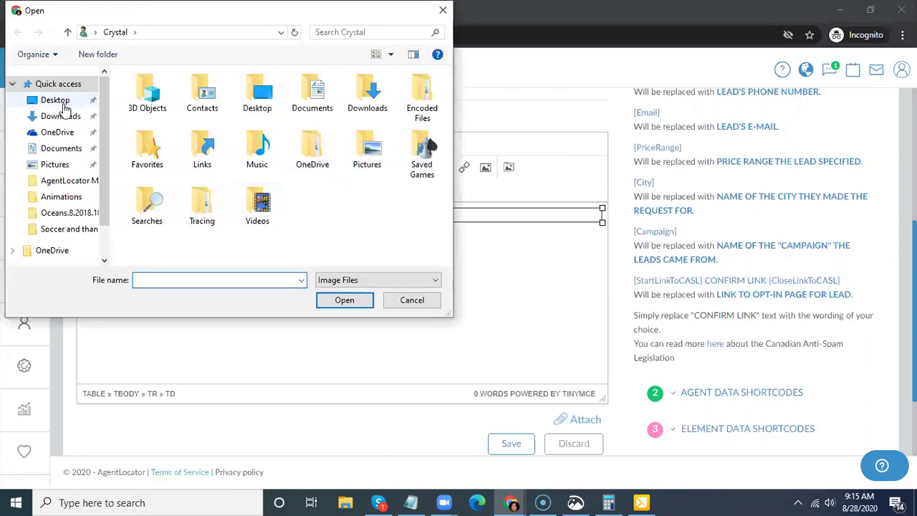
# - Upload the FBtag banner image from Desktop > AgentLocator Marketing into the table cell
pyautogui.click(62, 104)
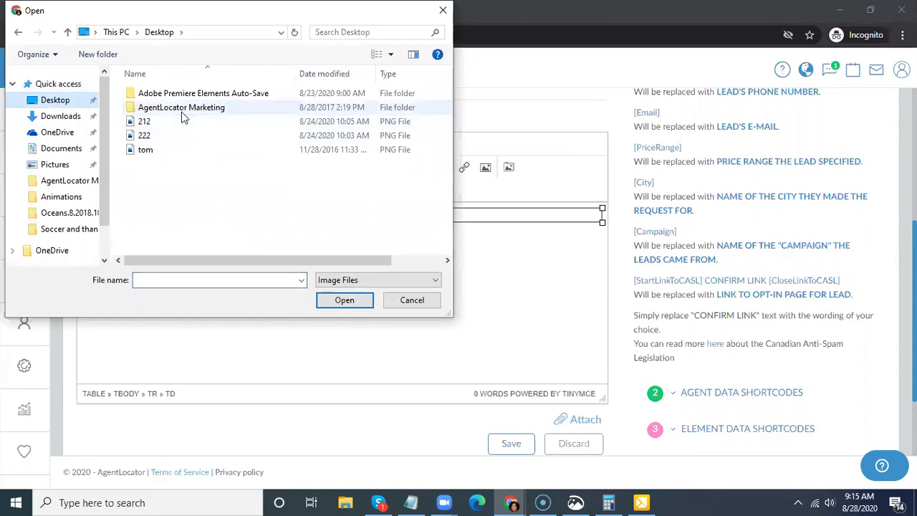
pyautogui.doubleClick(192, 109)
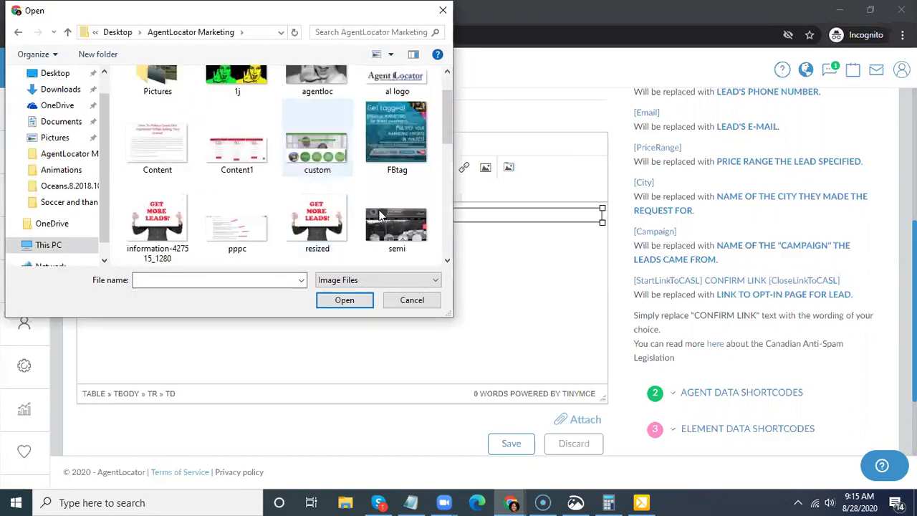
pyautogui.click(404, 129)
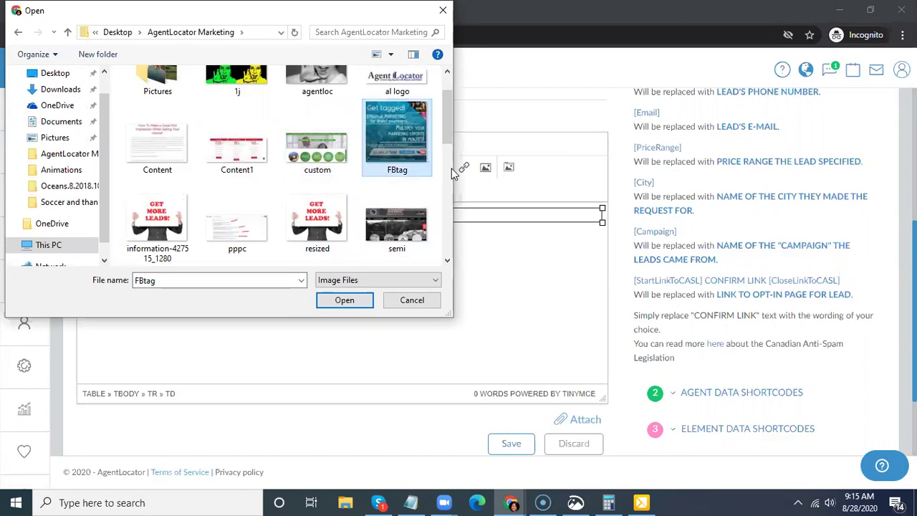
pyautogui.click(349, 302)
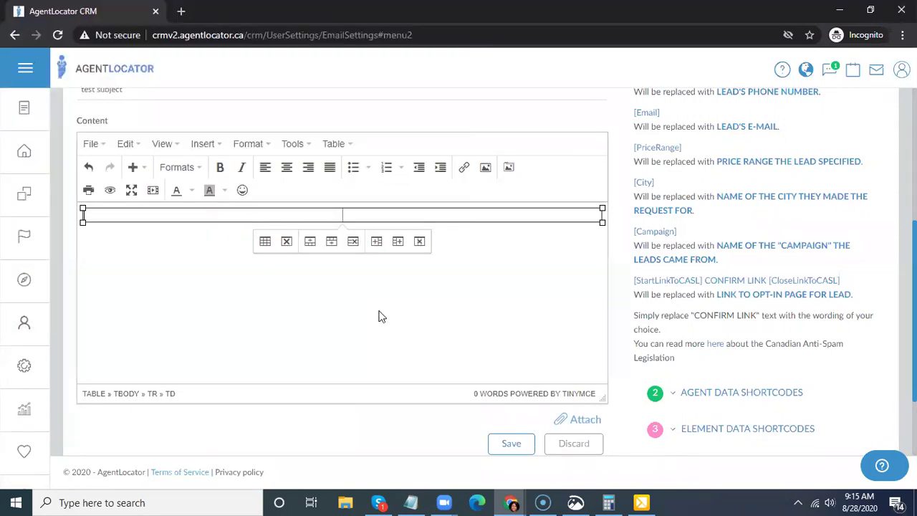
pyautogui.moveTo(4, 344)
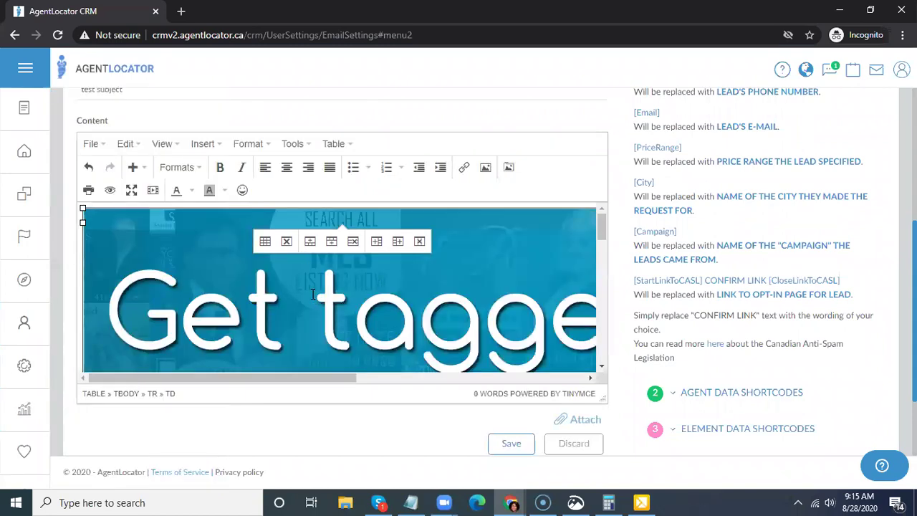
# - Give the banner image a 100% width in its Image properties, then reopen and confirm
pyautogui.click(312, 296)
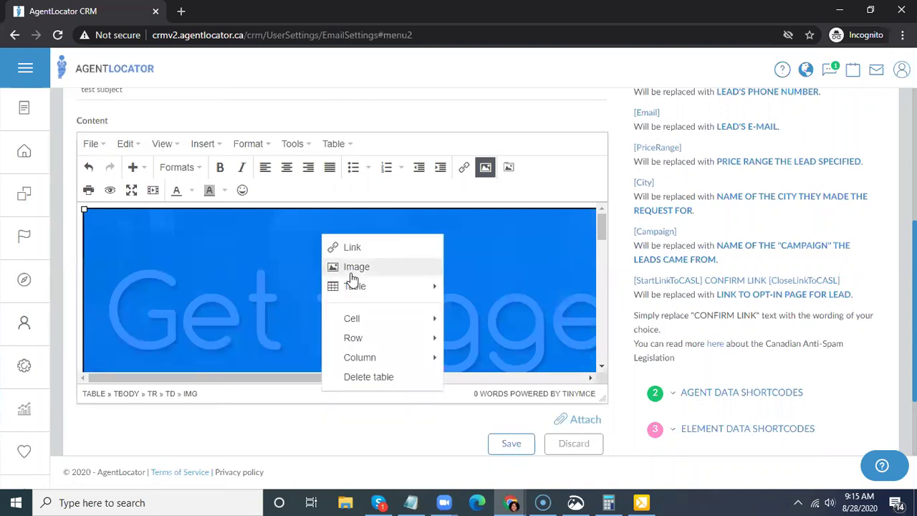
pyautogui.click(354, 266)
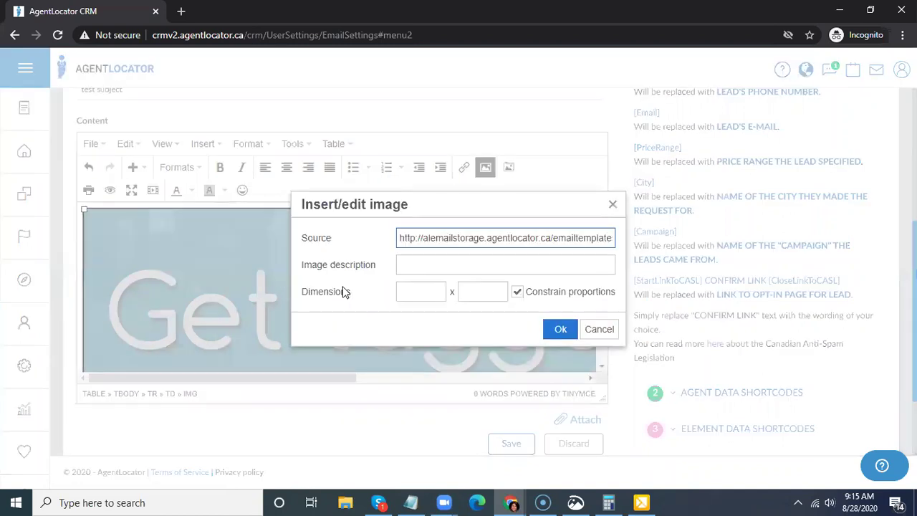
pyautogui.click(421, 291)
pyautogui.write('100%')
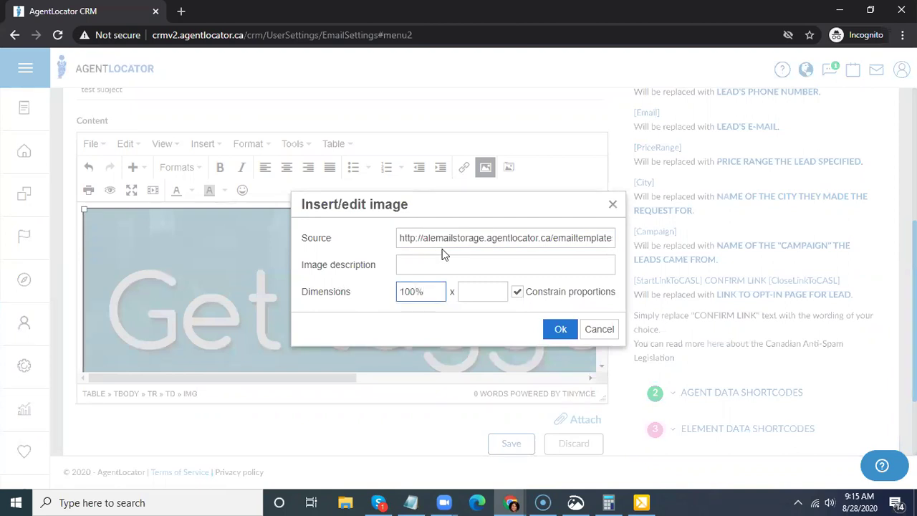
pyautogui.click(559, 329)
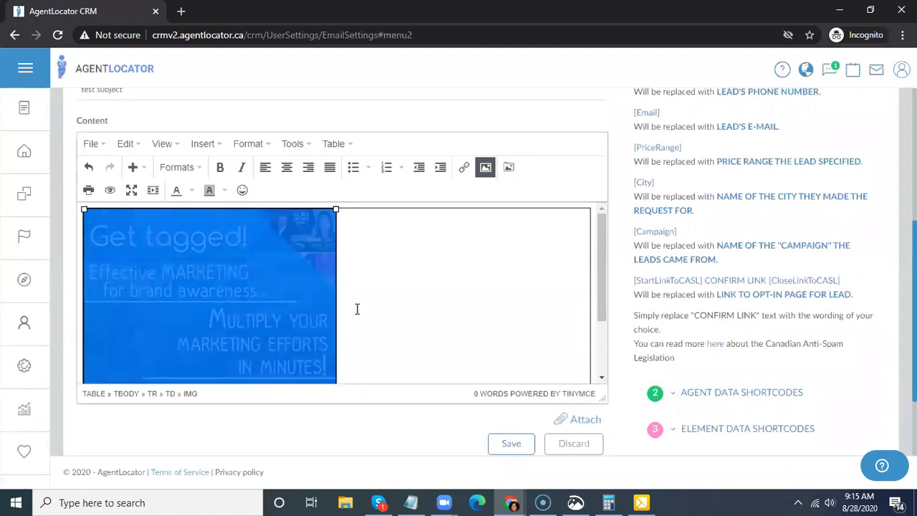
pyautogui.rightClick(286, 270)
pyautogui.click(311, 301)
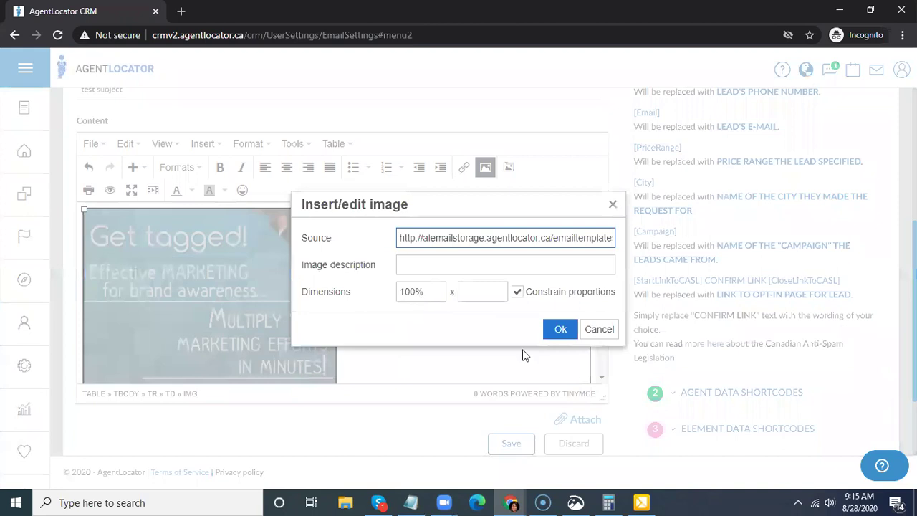
pyautogui.click(561, 330)
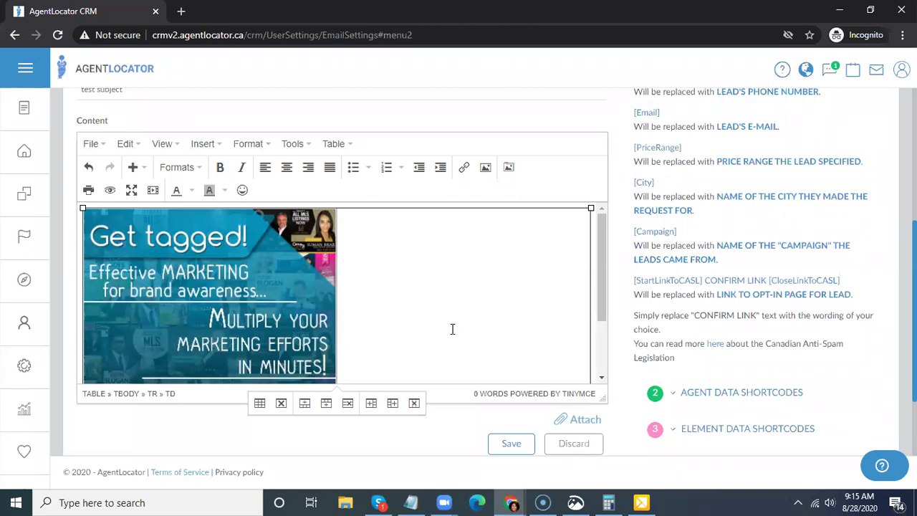
pyautogui.click(304, 405)
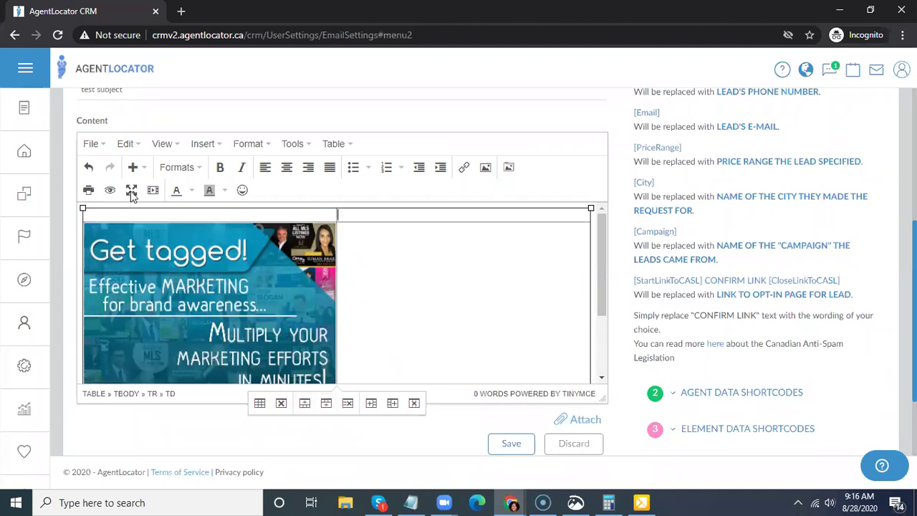
# - Undo the extra row, type the listing text beside the banner, and select it
pyautogui.click(88, 169)
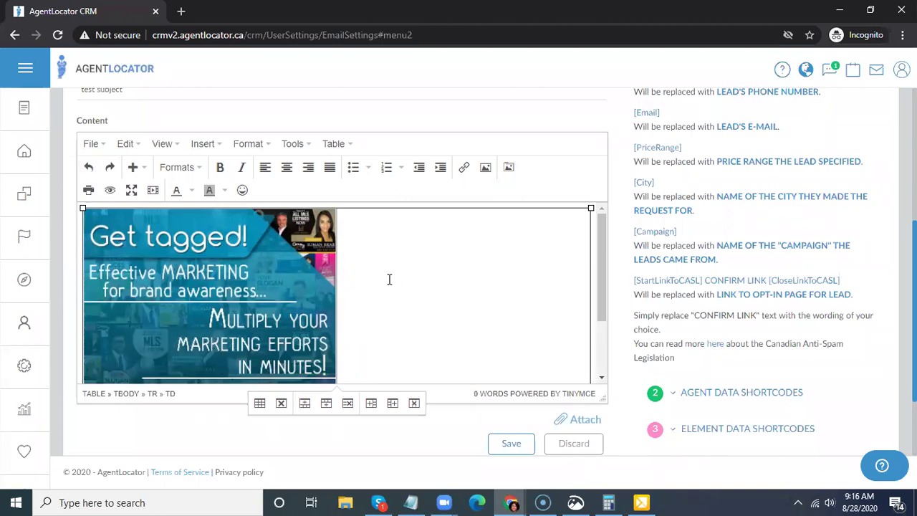
pyautogui.write('New Listings')
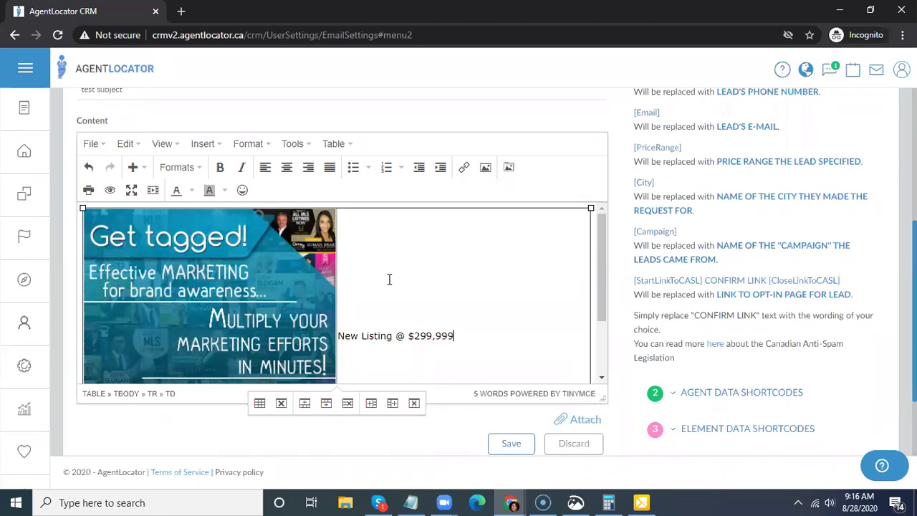
pyautogui.moveTo(454, 337); pyautogui.dragTo(335, 342)
pyautogui.click(389, 336)
pyautogui.moveTo(454, 337); pyautogui.dragTo(337, 337)
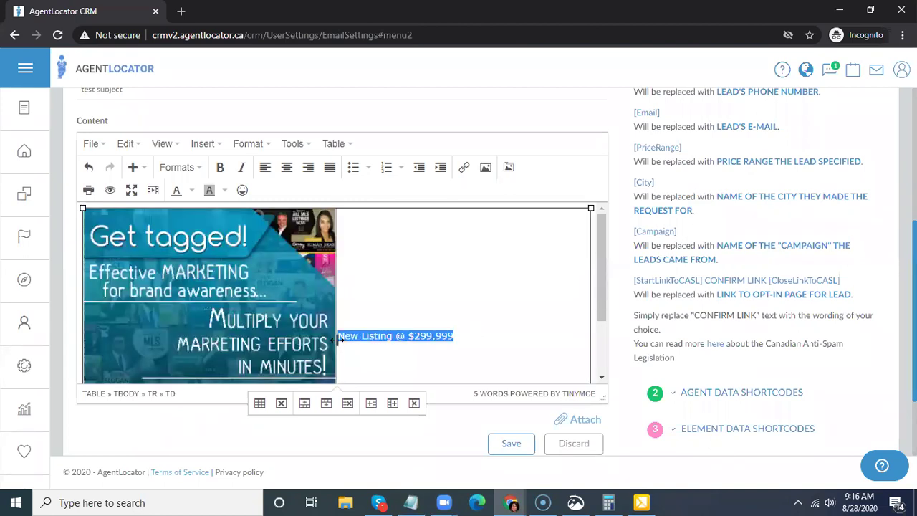
# - Make 'New Listing @ $299,999' a centred Heading 1 and start a new line below it
pyautogui.click(201, 167)
pyautogui.moveTo(244, 190)
pyautogui.click(342, 193)
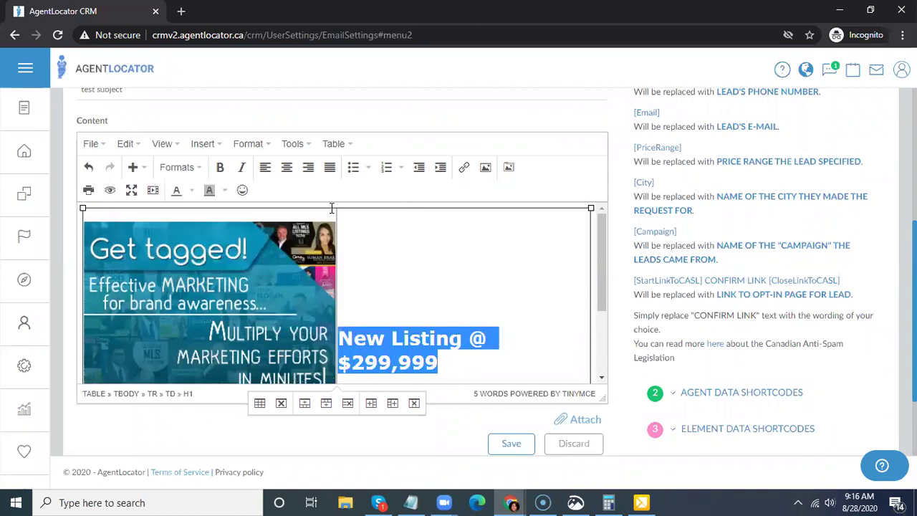
pyautogui.click(286, 172)
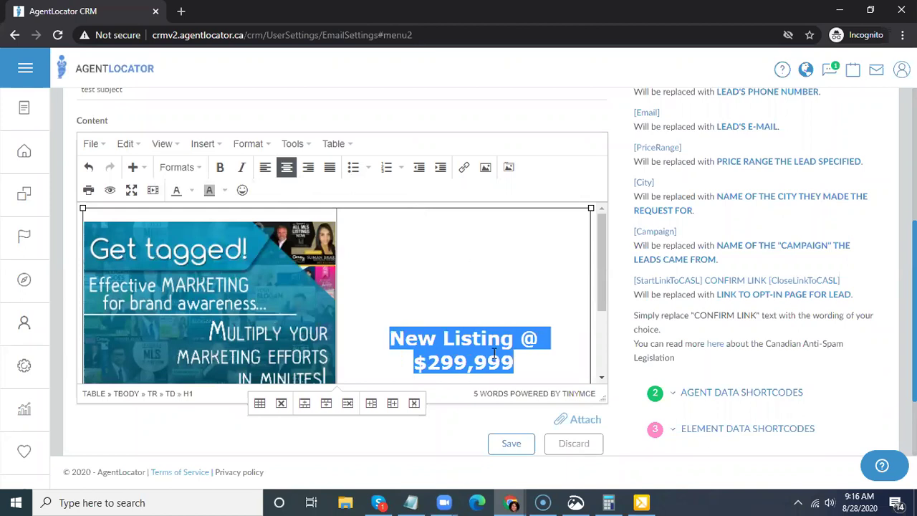
pyautogui.scroll(-1, 522, 283)
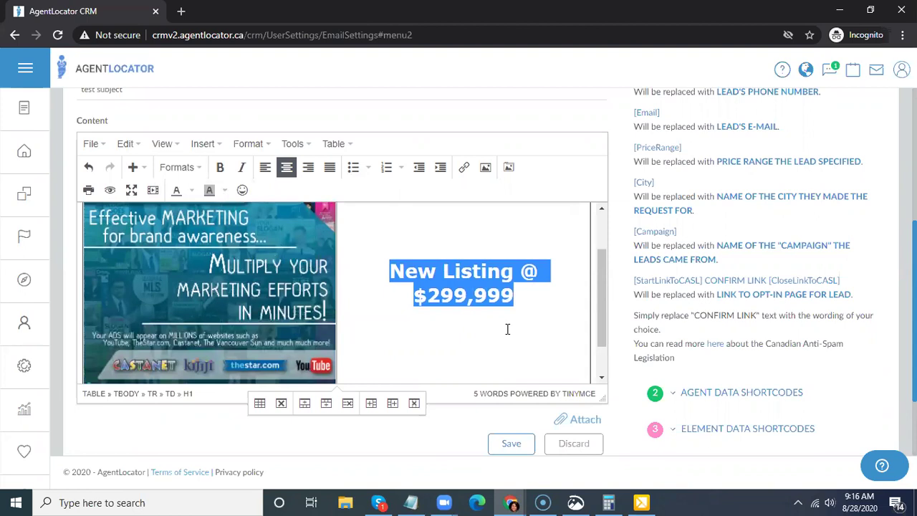
pyautogui.click(507, 298)
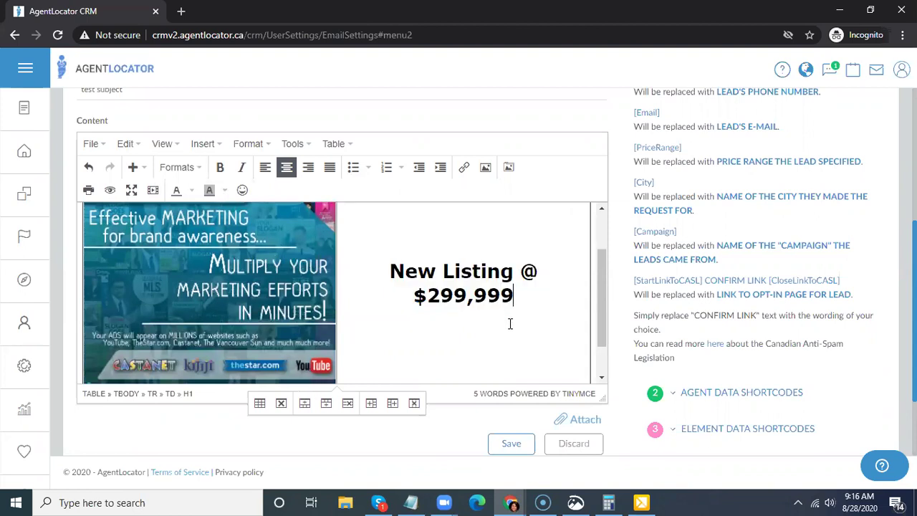
pyautogui.press('Return')
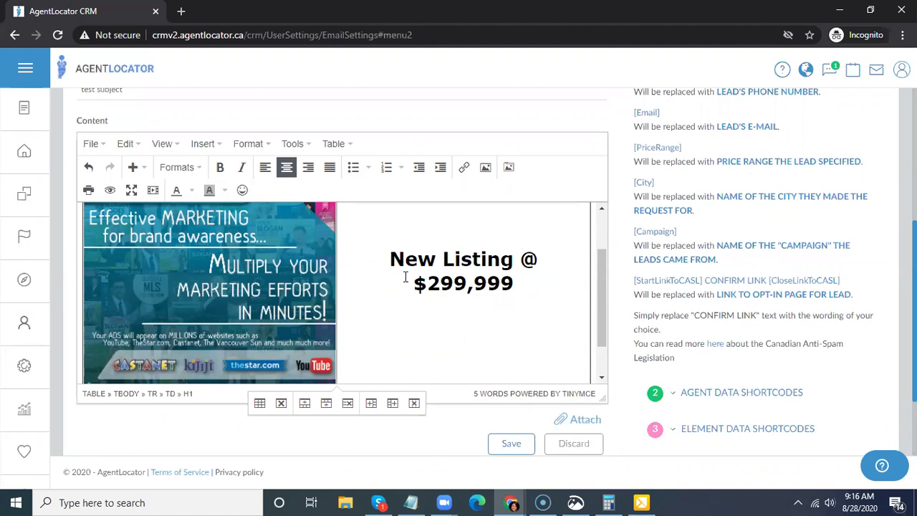
# - Wrap the listing heading in a 1x1 table inside the cell beside the banner
pyautogui.moveTo(514, 284); pyautogui.dragTo(396, 261)
pyautogui.rightClick(426, 263)
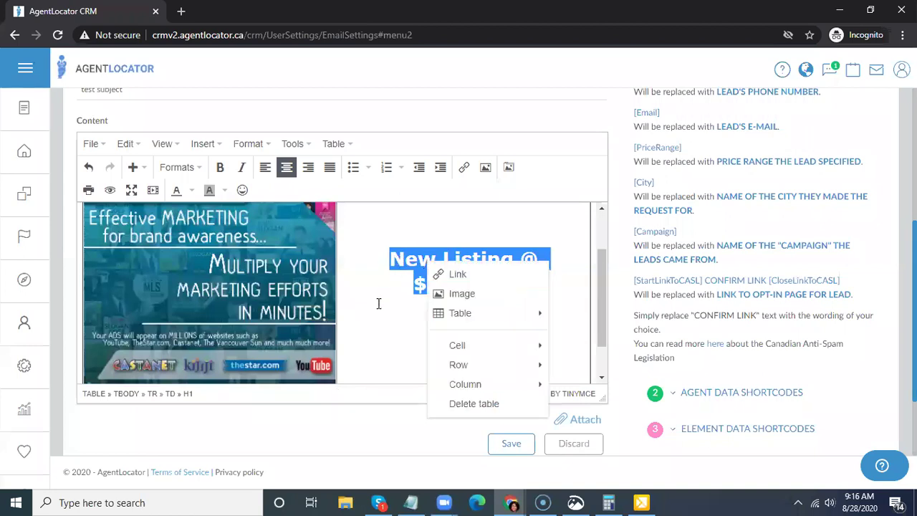
pyautogui.moveTo(469, 321)
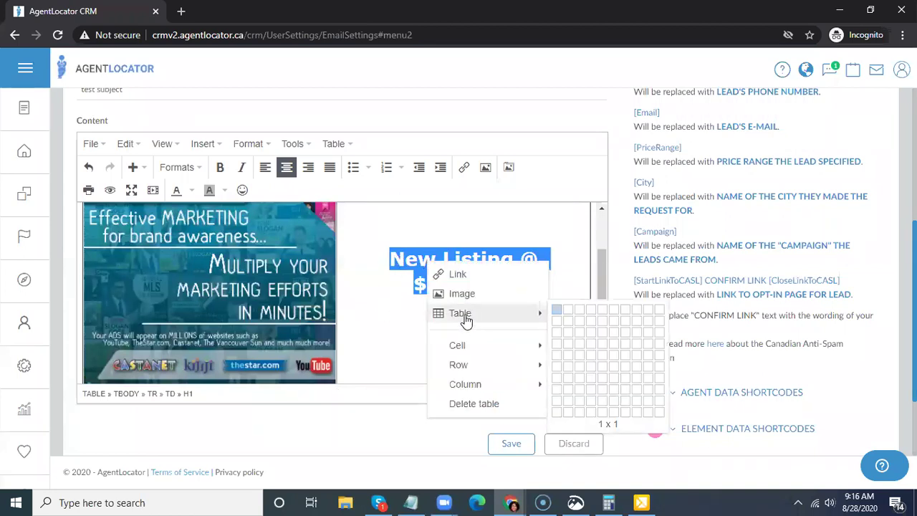
pyautogui.click(556, 315)
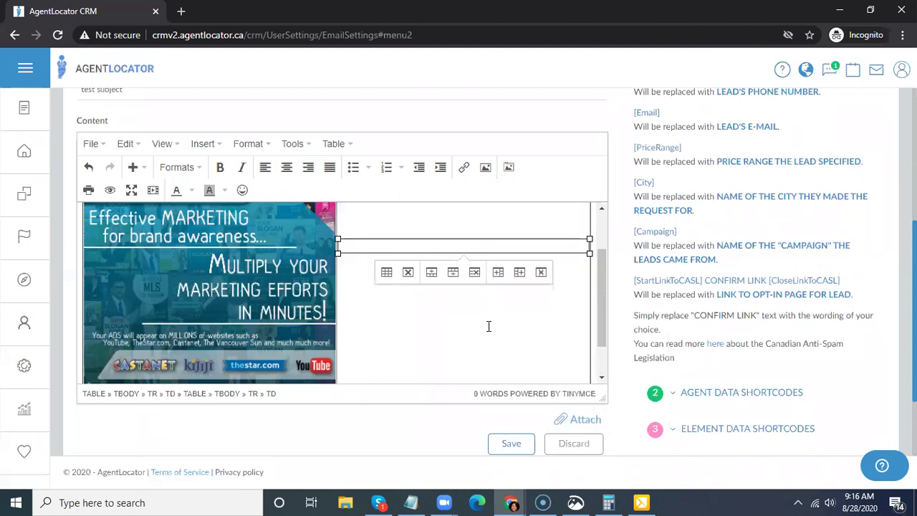
pyautogui.rightClick(450, 284)
pyautogui.moveTo(488, 334)
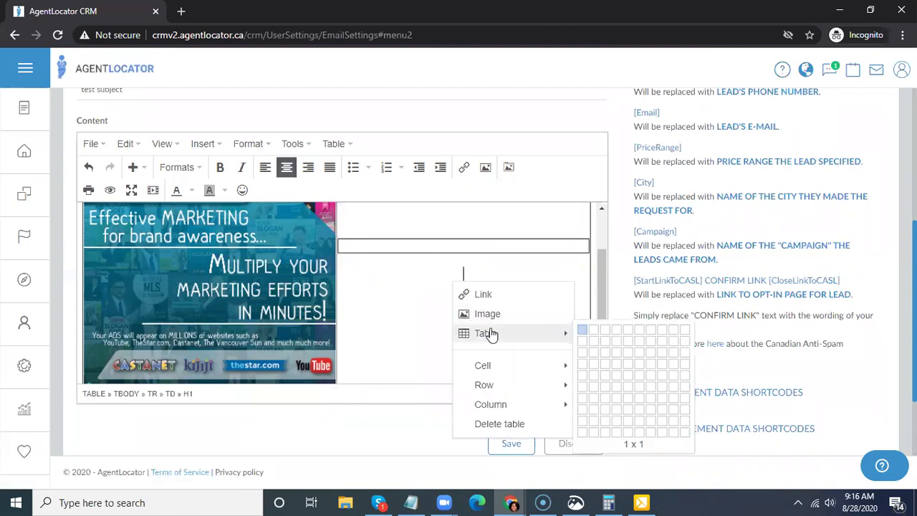
pyautogui.click(580, 334)
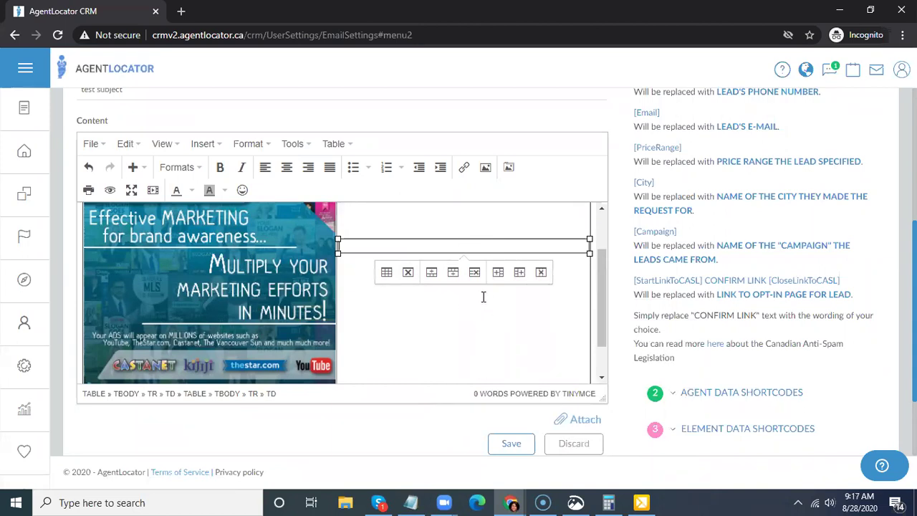
# - Retype 'New Listing @ $299999' in the new table and make it a red Heading 1
pyautogui.write('w Li')
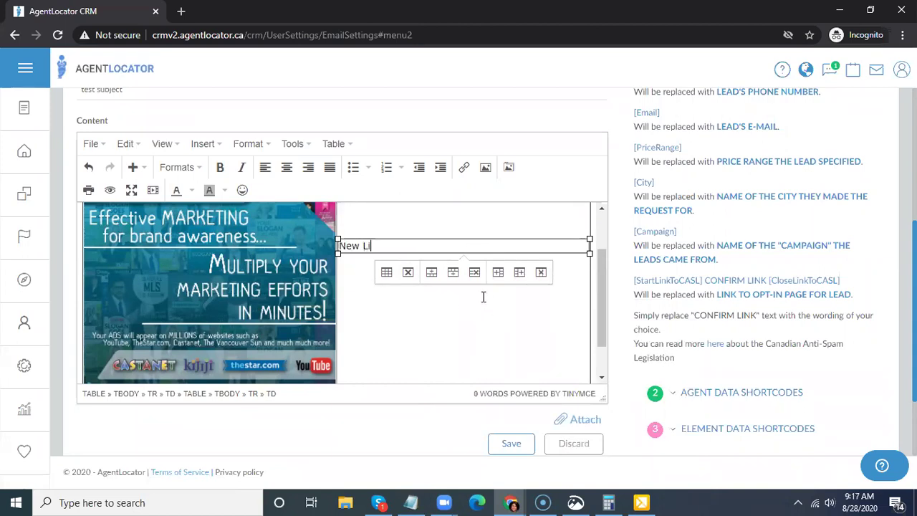
pyautogui.write('si')
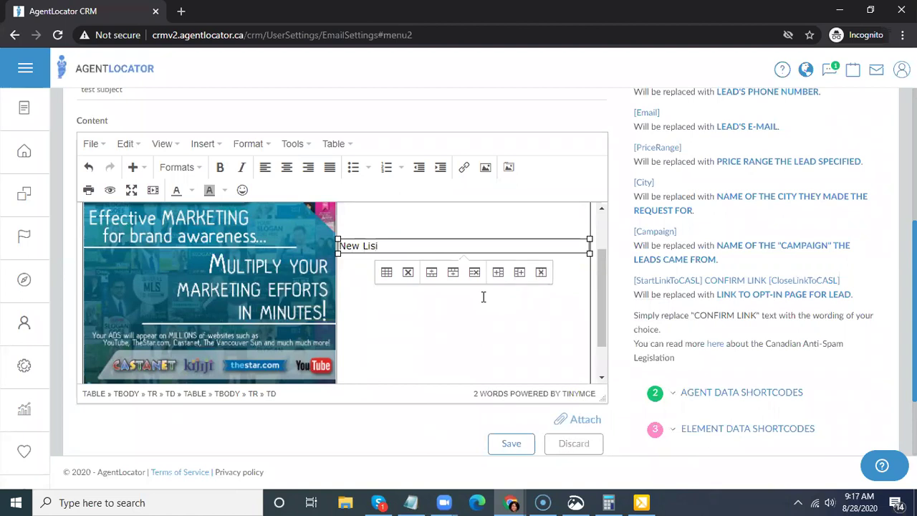
pyautogui.write('nng @ $299999')
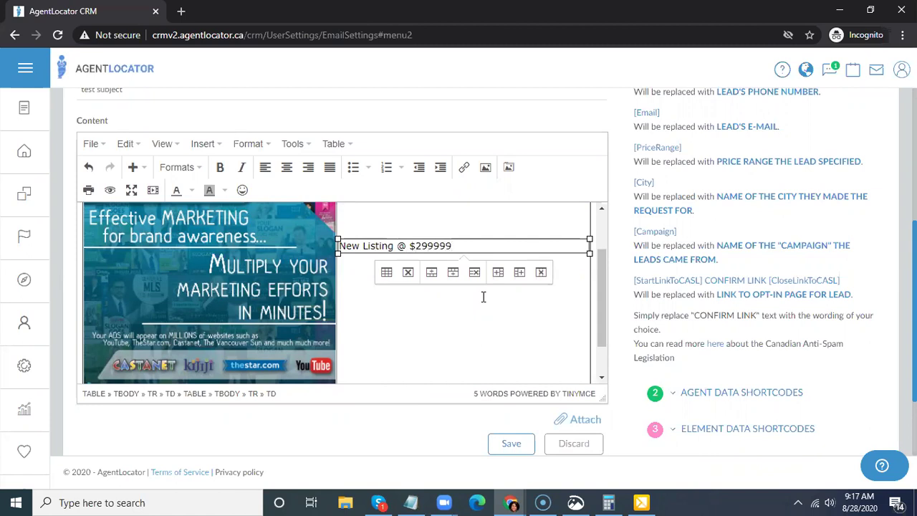
pyautogui.tripleClick(417, 245)
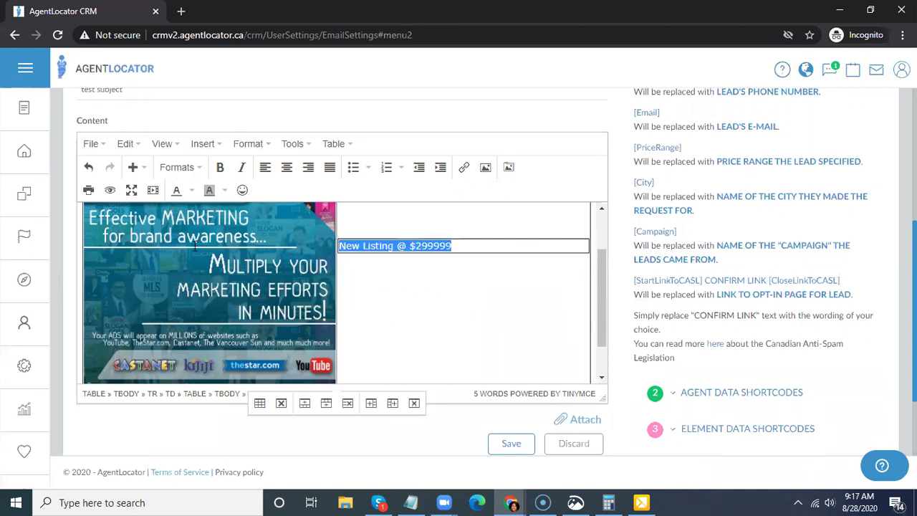
pyautogui.click(190, 167)
pyautogui.moveTo(188, 189)
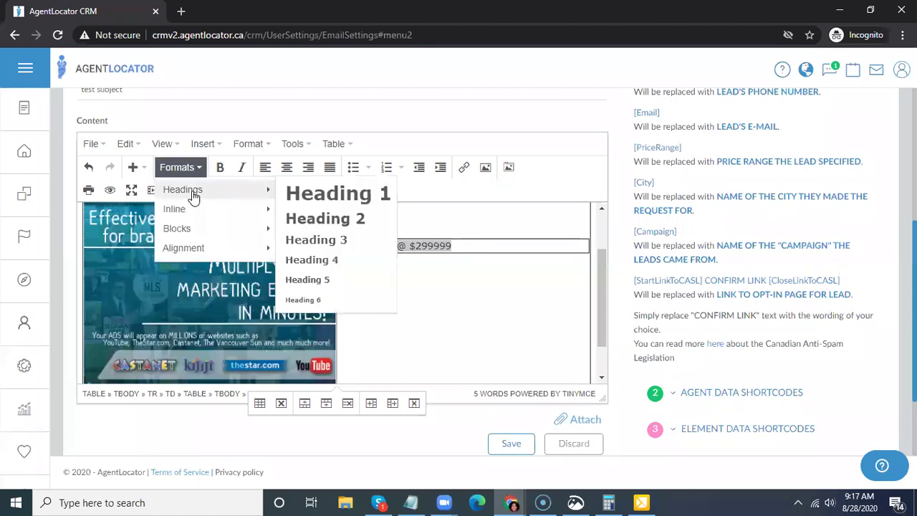
pyautogui.click(336, 192)
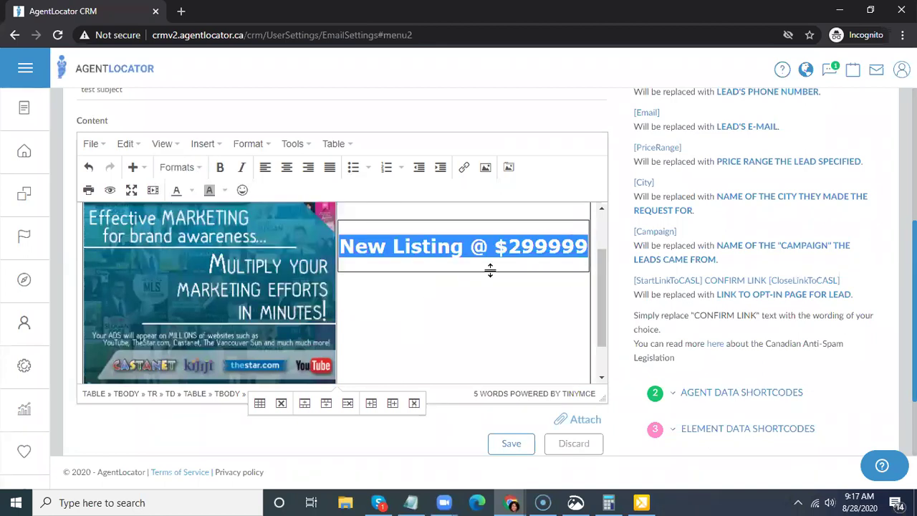
pyautogui.click(192, 192)
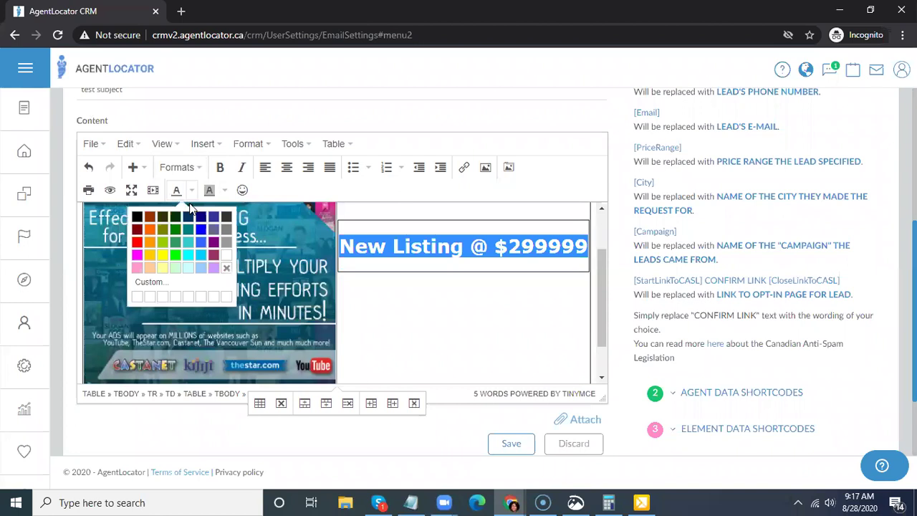
pyautogui.press('Escape')
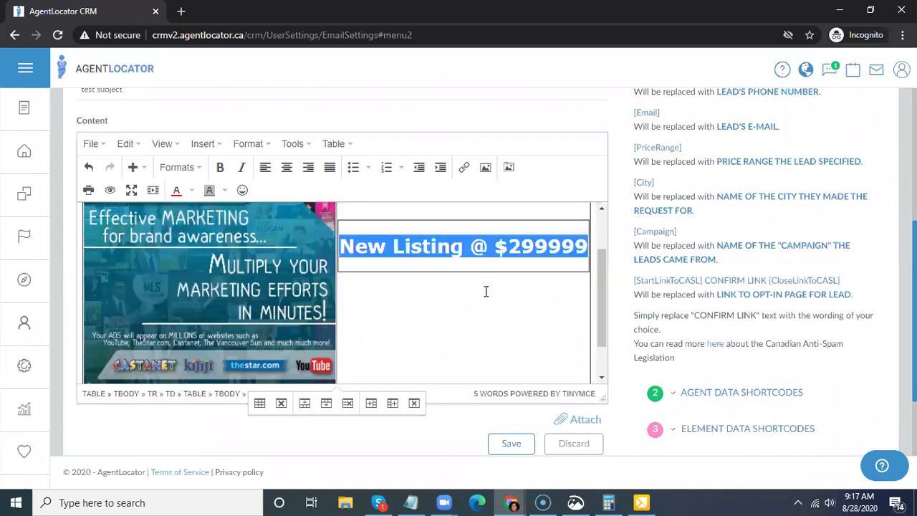
pyautogui.click(513, 313)
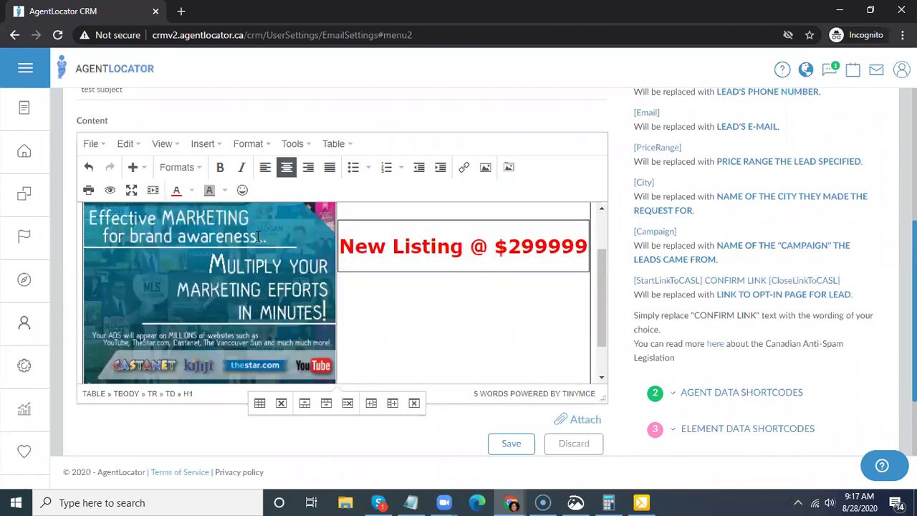
# - Add the Paragraph line 'amazing condo with 2 beds + 2 baths' under the listing heading
pyautogui.click(186, 172)
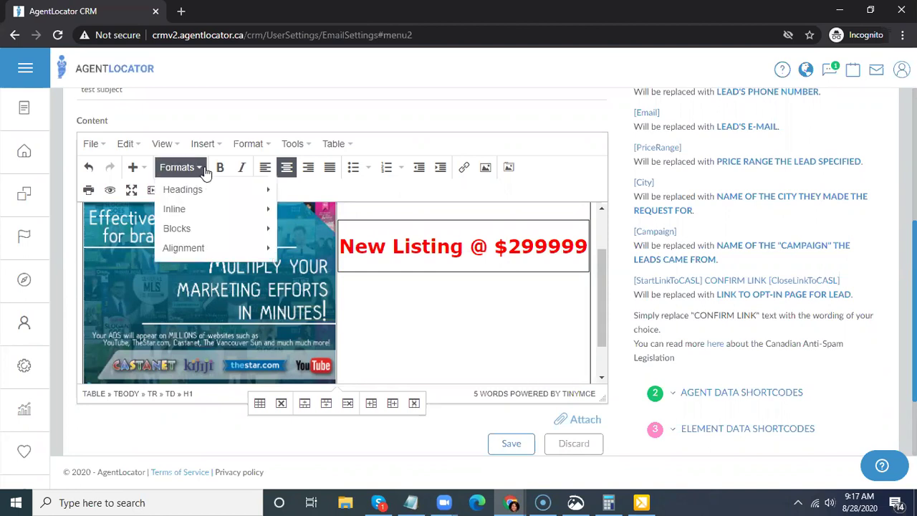
pyautogui.moveTo(206, 251)
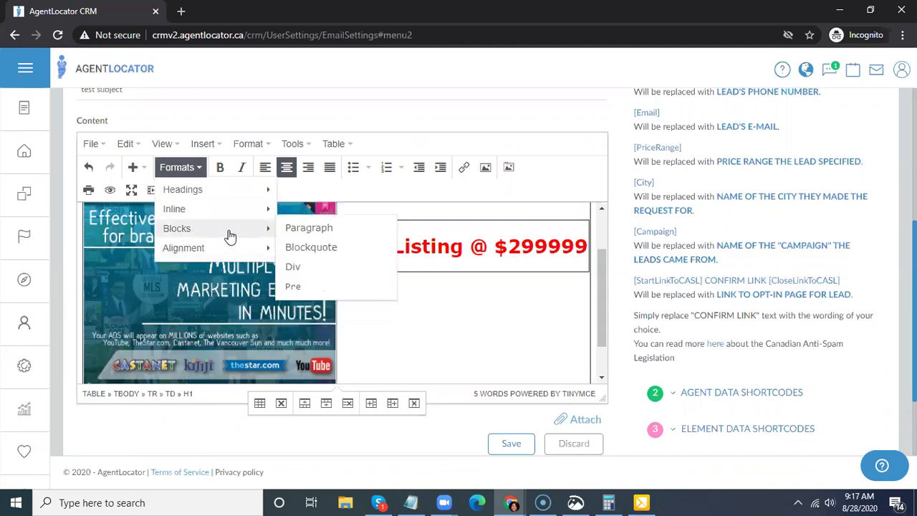
pyautogui.click(304, 229)
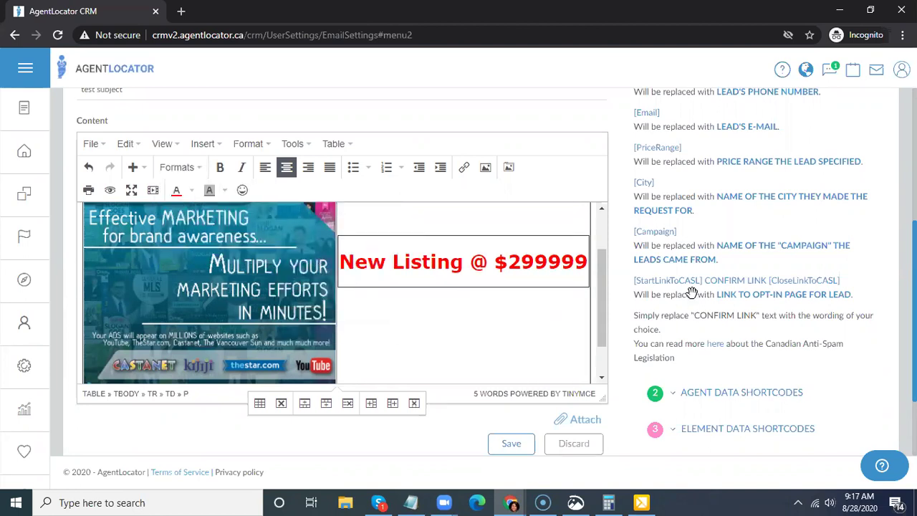
pyautogui.write('lfl')
pyautogui.write('mazing condo')
pyautogui.write(' with ')
pyautogui.write('2')
pyautogui.write(' be')
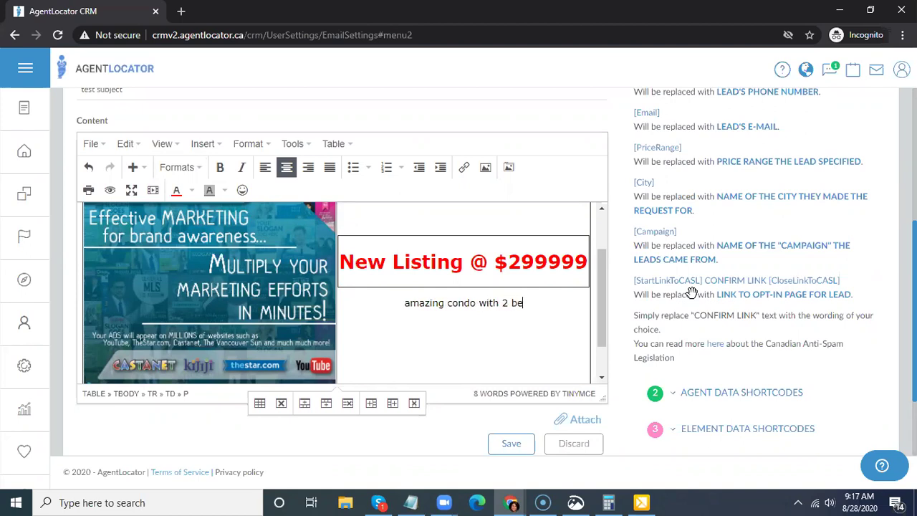
pyautogui.write('ds + 2')
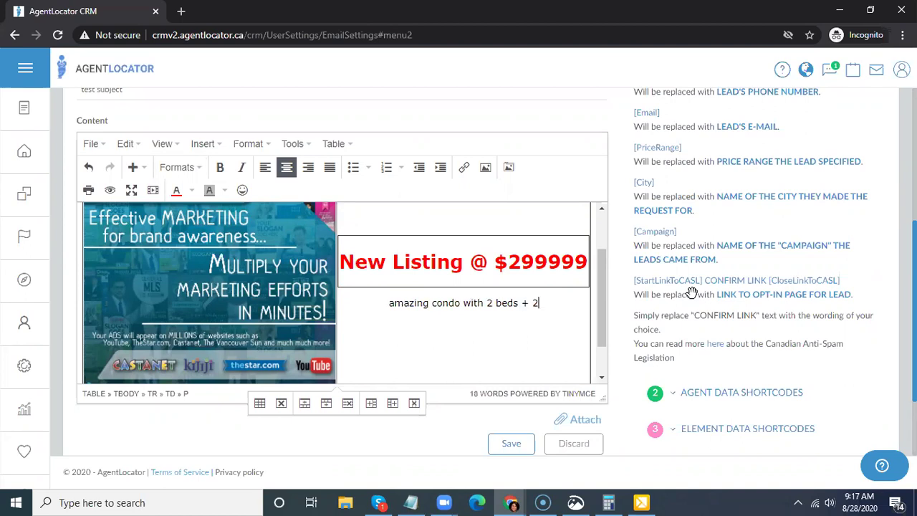
pyautogui.write(' baths')
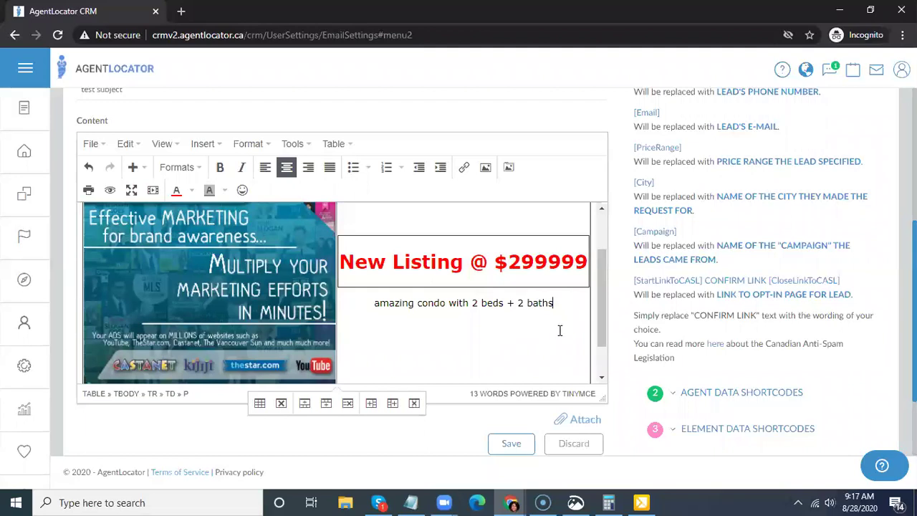
pyautogui.press('Return')
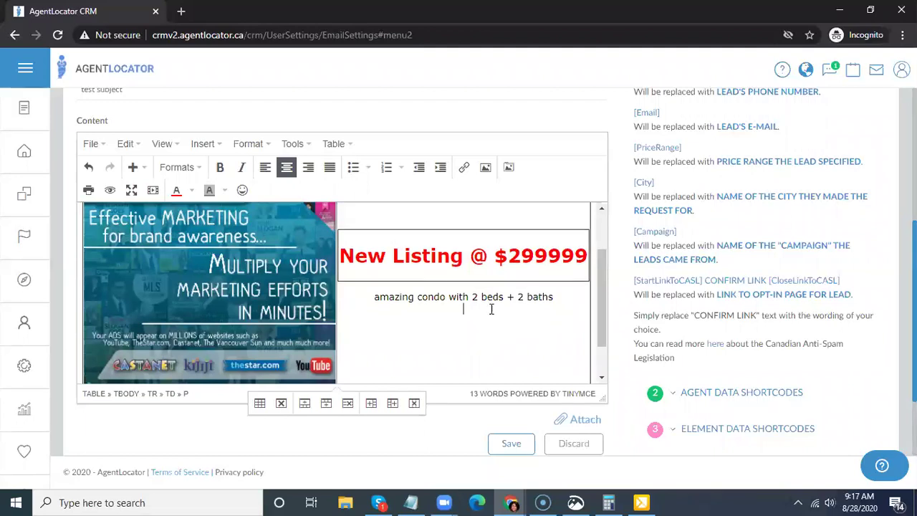
pyautogui.click(434, 239)
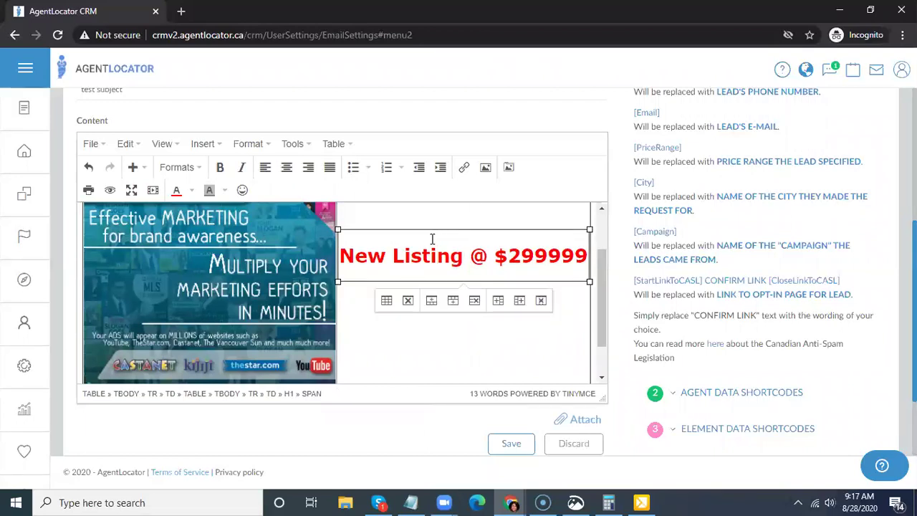
# - Set the price heading cell's border style to None in its Cell properties
pyautogui.rightClick(428, 240)
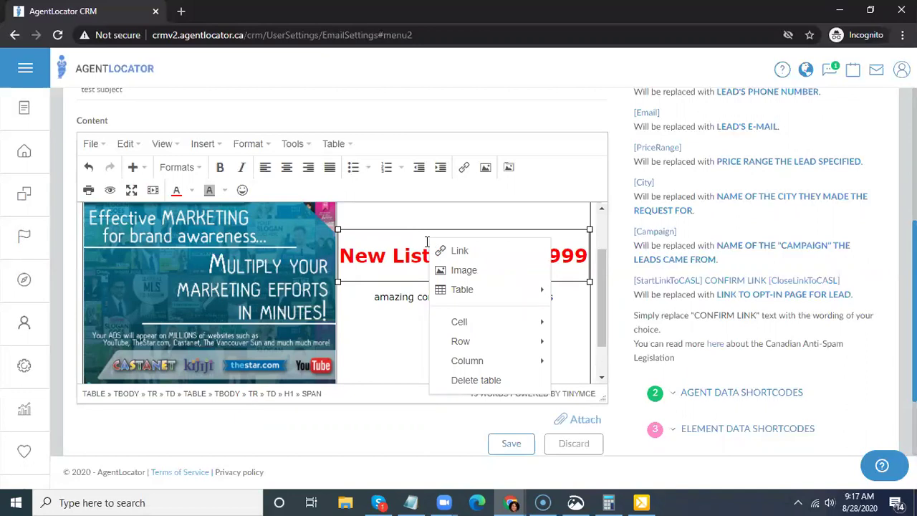
pyautogui.moveTo(459, 288)
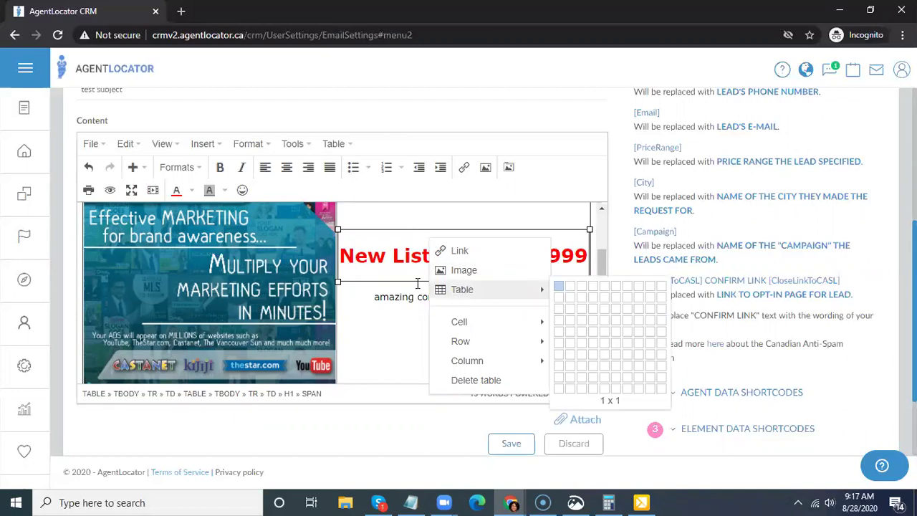
pyautogui.moveTo(463, 332)
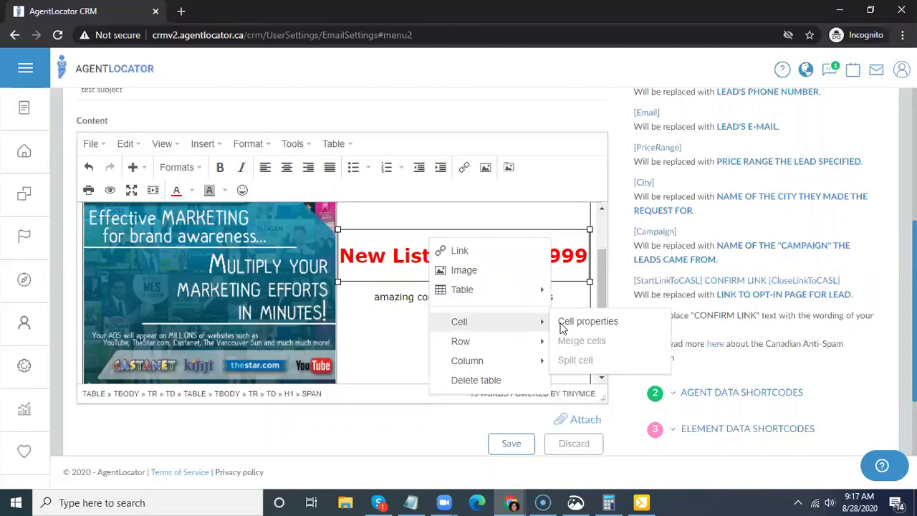
pyautogui.click(582, 322)
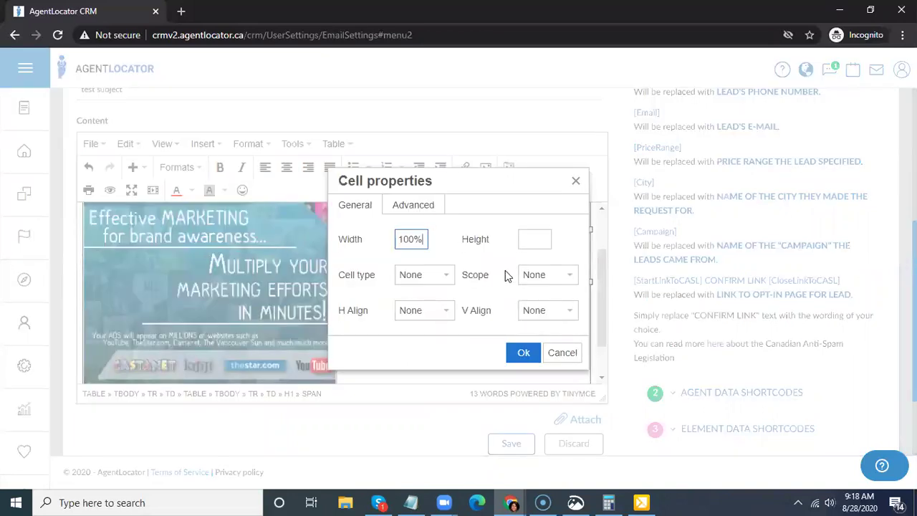
pyautogui.click(419, 205)
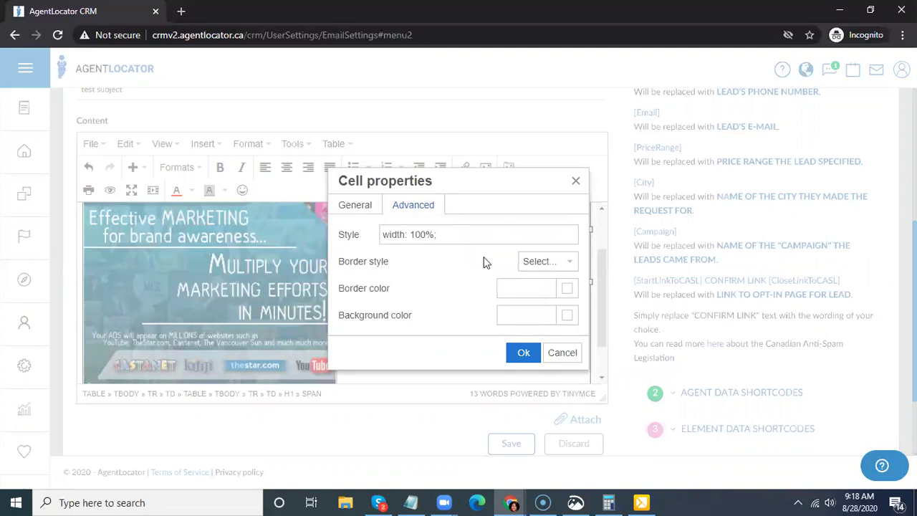
pyautogui.click(549, 263)
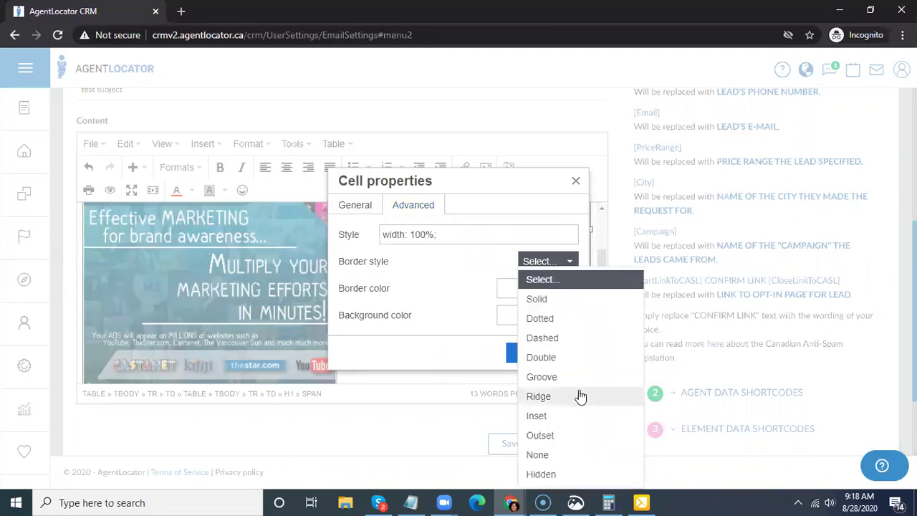
pyautogui.click(549, 454)
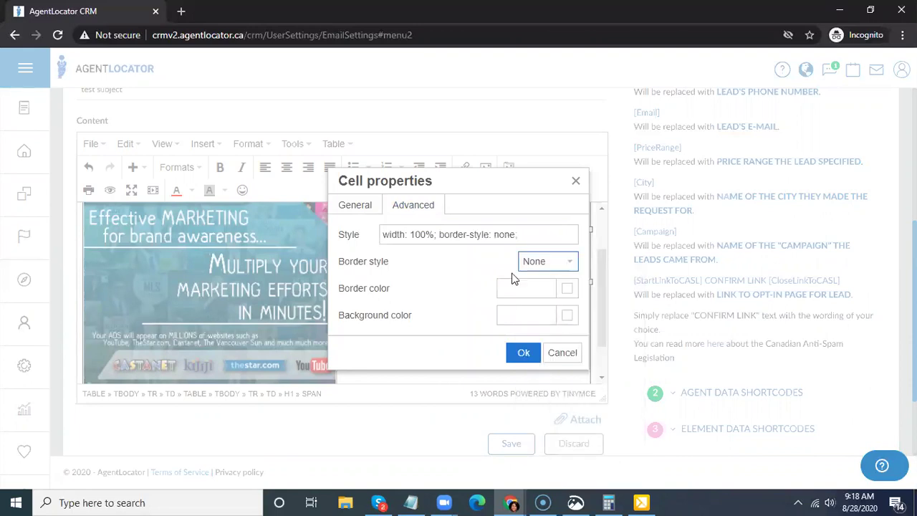
pyautogui.click(524, 353)
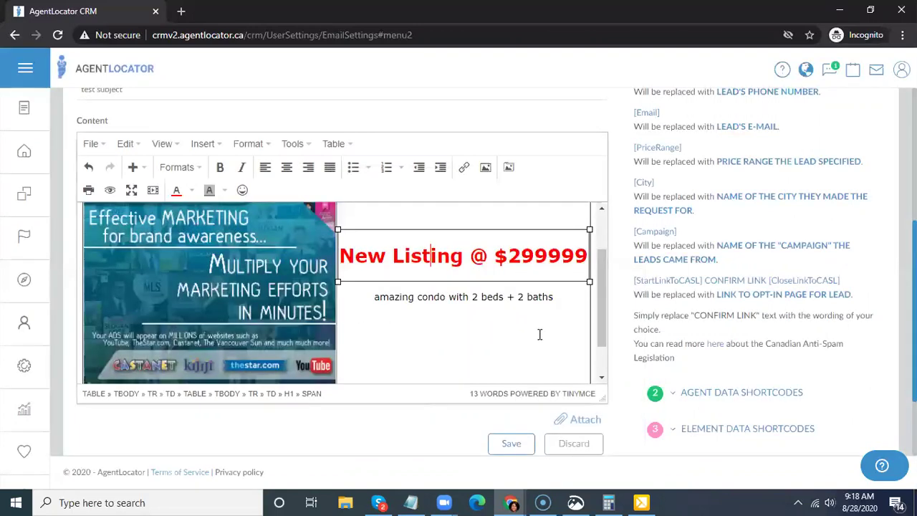
pyautogui.click(518, 334)
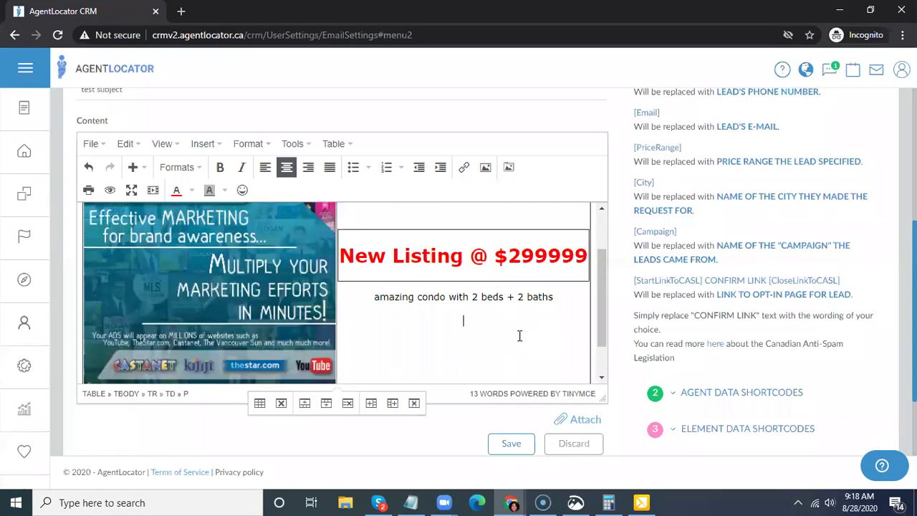
# - Set the price heading row's border style to None in Row properties
pyautogui.click(498, 270)
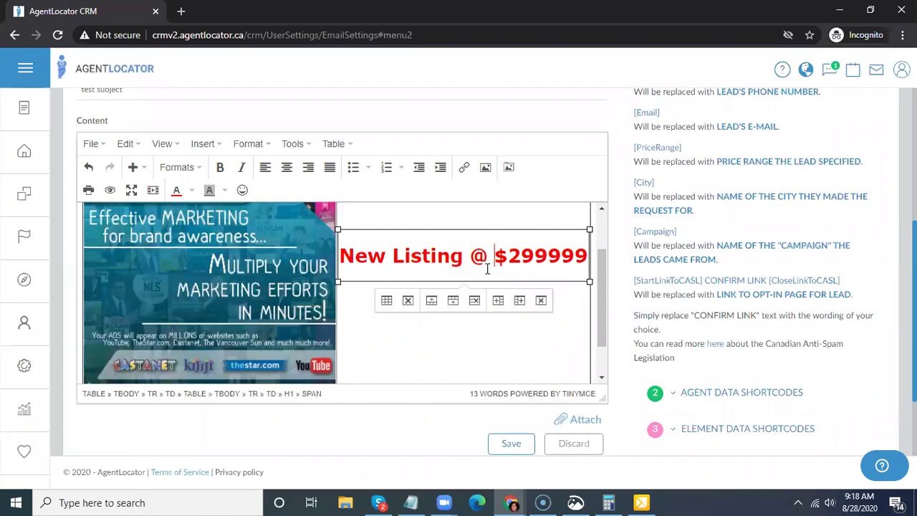
pyautogui.rightClick(486, 273)
pyautogui.moveTo(589, 398)
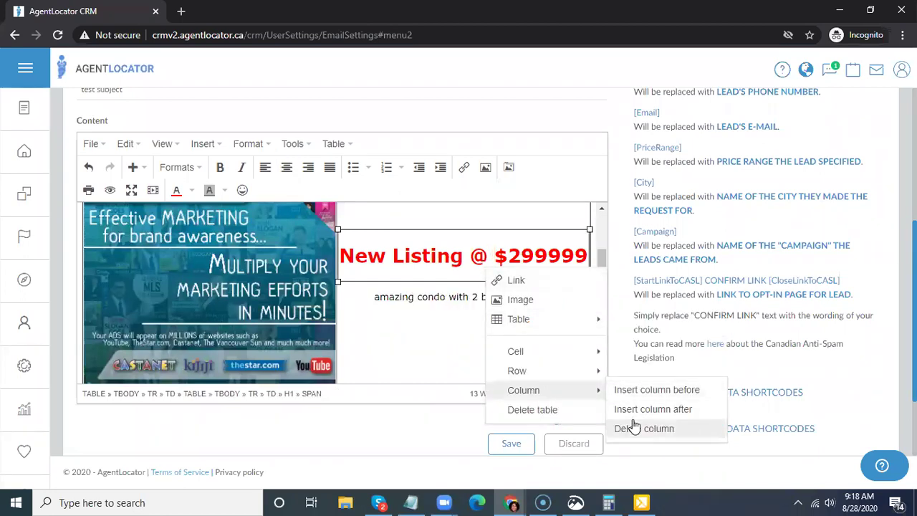
pyautogui.moveTo(548, 377)
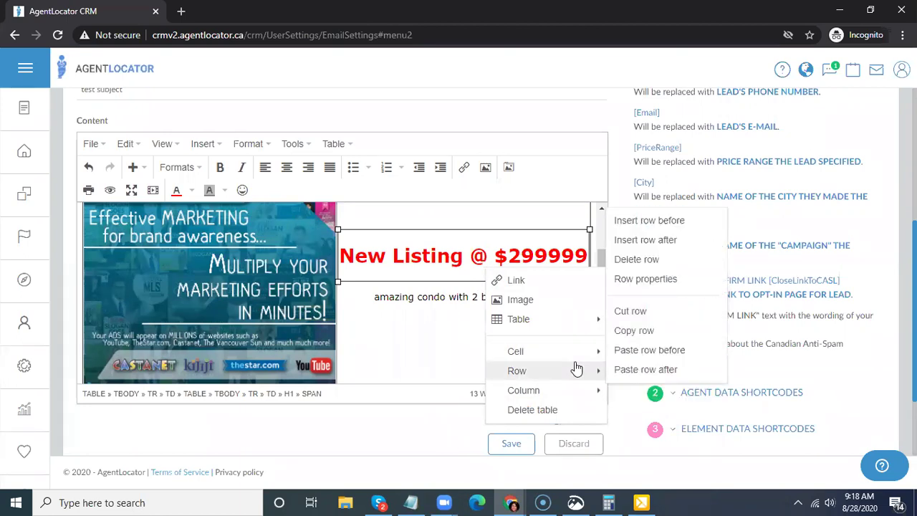
pyautogui.click(571, 377)
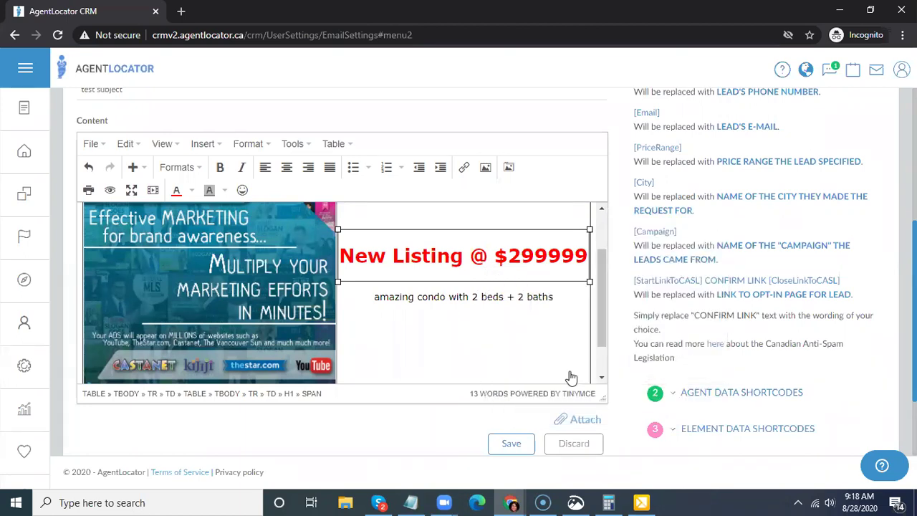
pyautogui.click(436, 205)
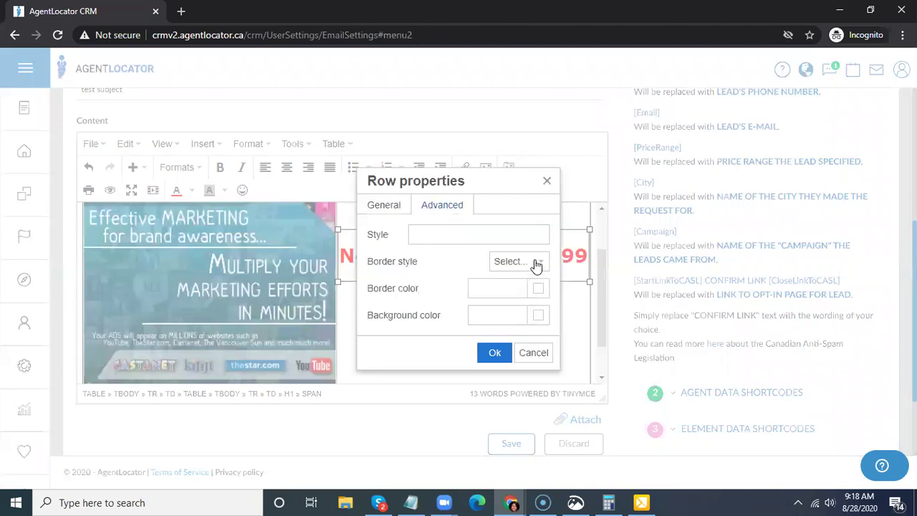
pyautogui.click(536, 264)
pyautogui.click(519, 456)
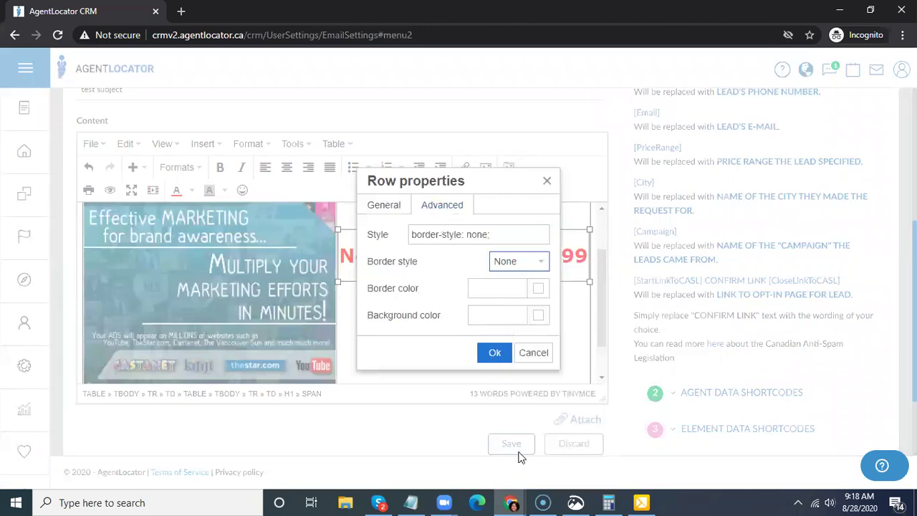
pyautogui.click(495, 352)
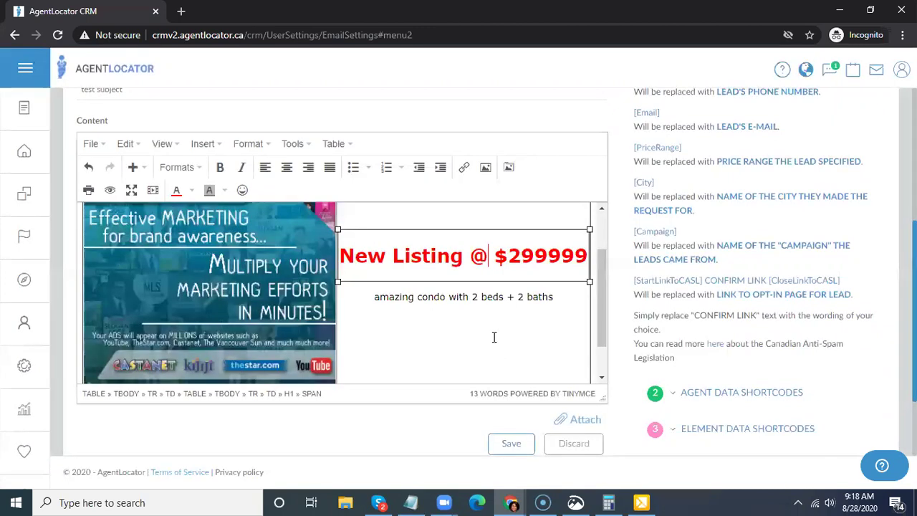
# - Set the price heading cell's border style to Hidden in Cell properties
pyautogui.tripleClick(511, 272)
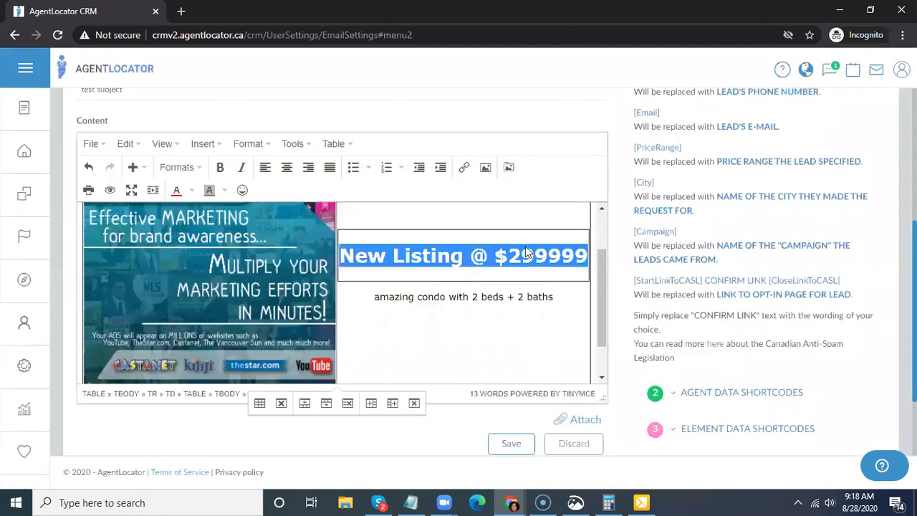
pyautogui.rightClick(525, 251)
pyautogui.moveTo(552, 330)
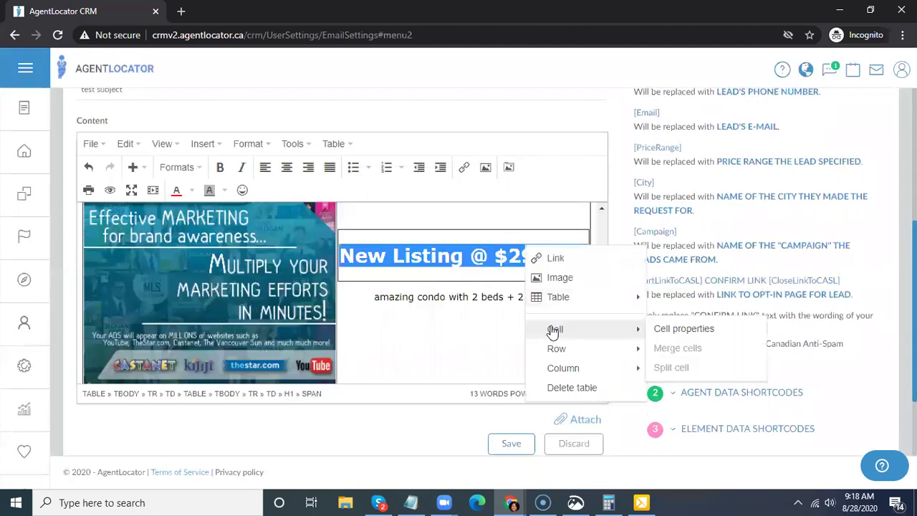
pyautogui.click(685, 330)
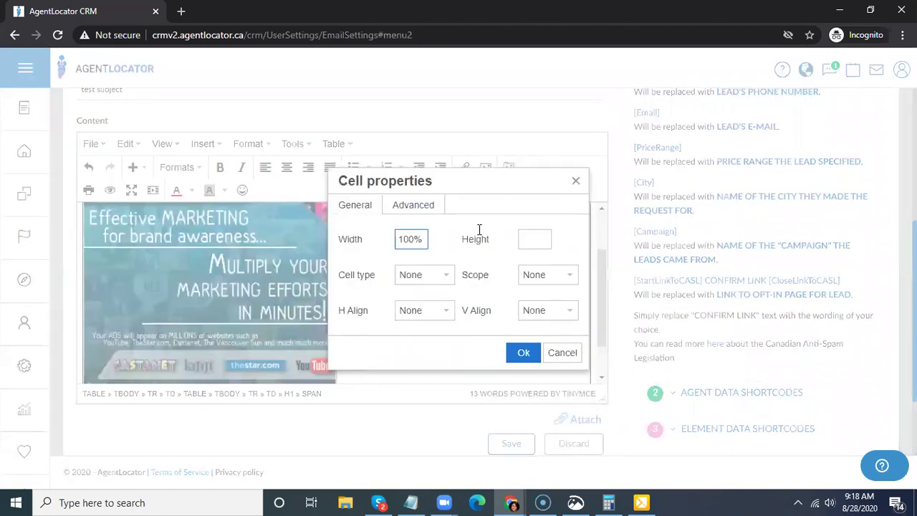
pyautogui.click(428, 207)
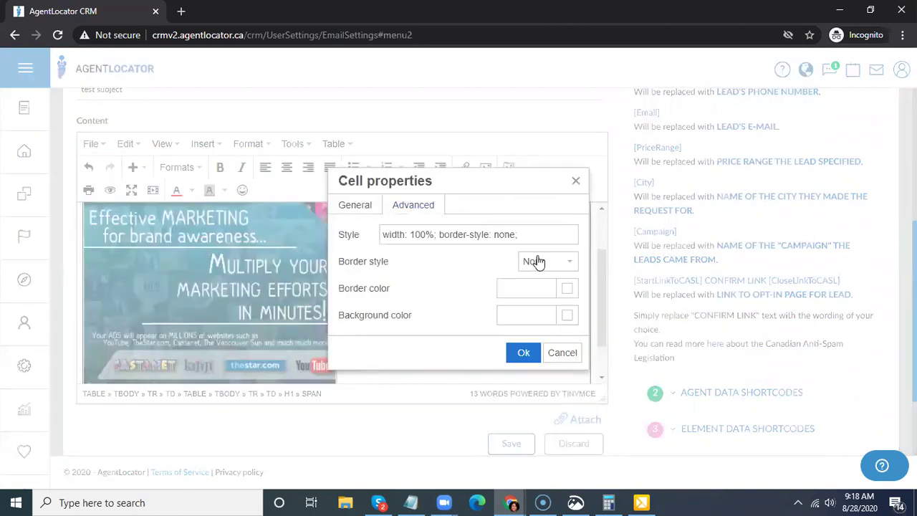
pyautogui.click(540, 263)
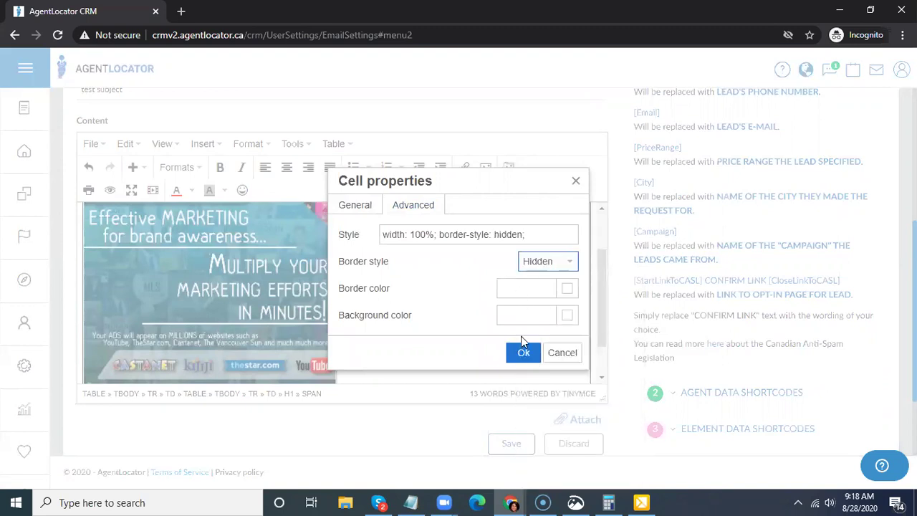
pyautogui.click(524, 352)
pyautogui.click(497, 309)
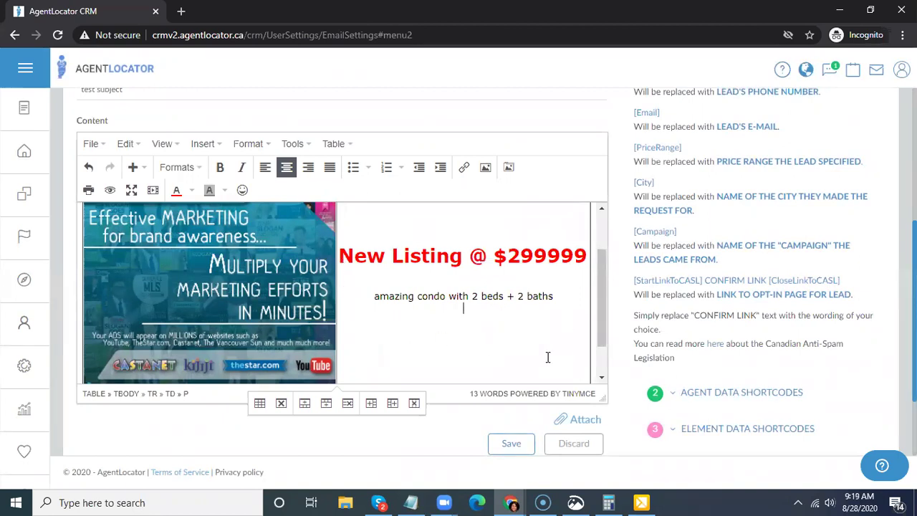
# - Drag the heading table's resize handles so the condo description sits right beneath it
pyautogui.hotkey('ctrl', 'z')
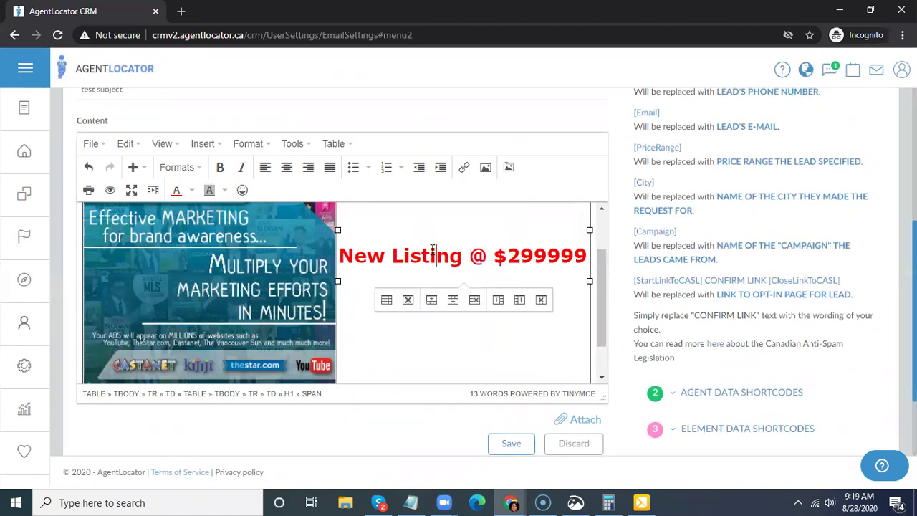
pyautogui.hotkey('ctrl', 'y')
pyautogui.hotkey('ctrl', 'z')
pyautogui.moveTo(339, 233); pyautogui.dragTo(339, 217)
pyautogui.moveTo(342, 291); pyautogui.dragTo(342, 269)
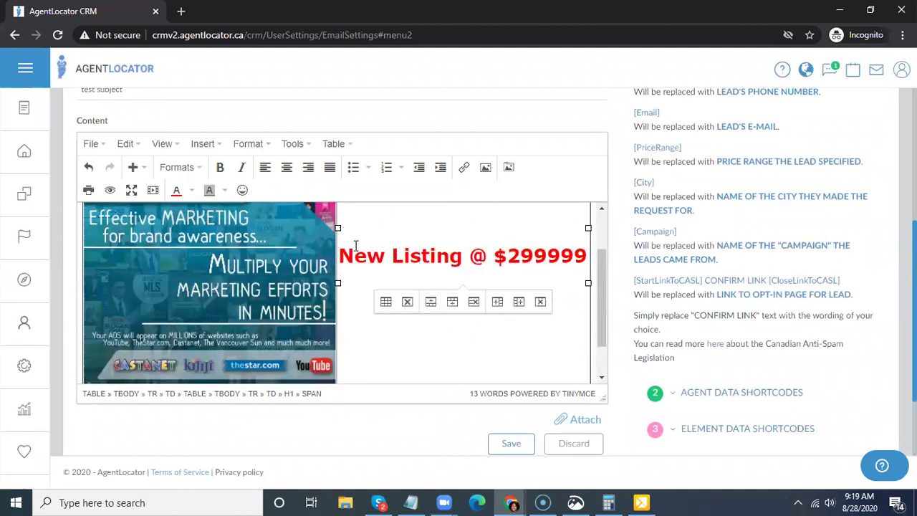
pyautogui.click(391, 206)
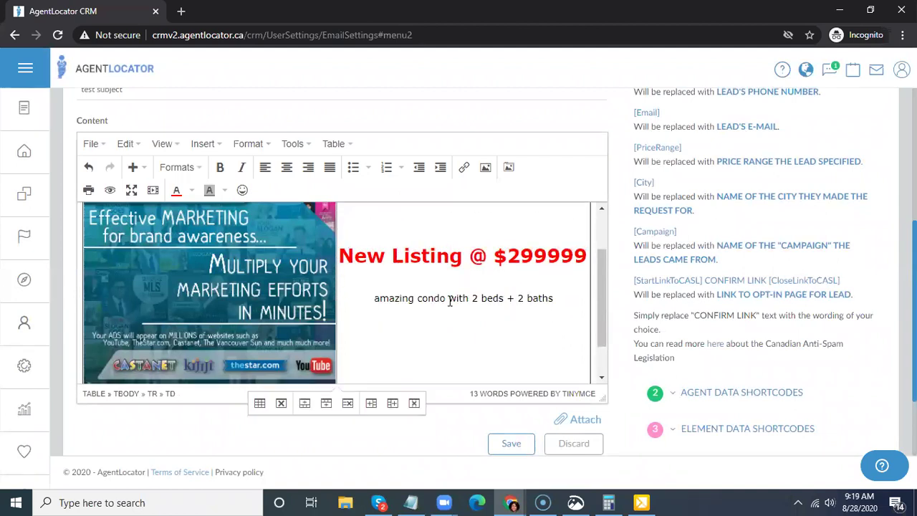
pyautogui.click(438, 325)
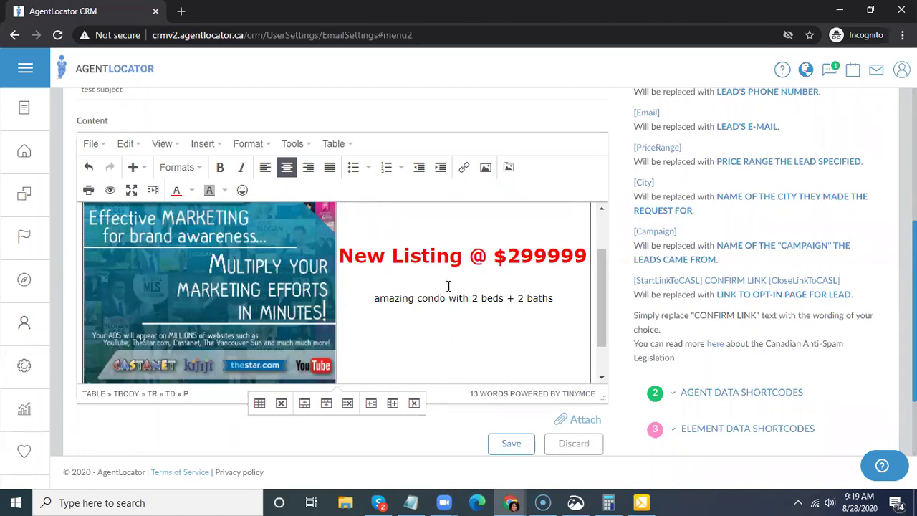
# - Search Google Images for 'click here', copy the yellow CLICK HERE image, and paste it into the template
pyautogui.click(180, 11)
pyautogui.write('click ')
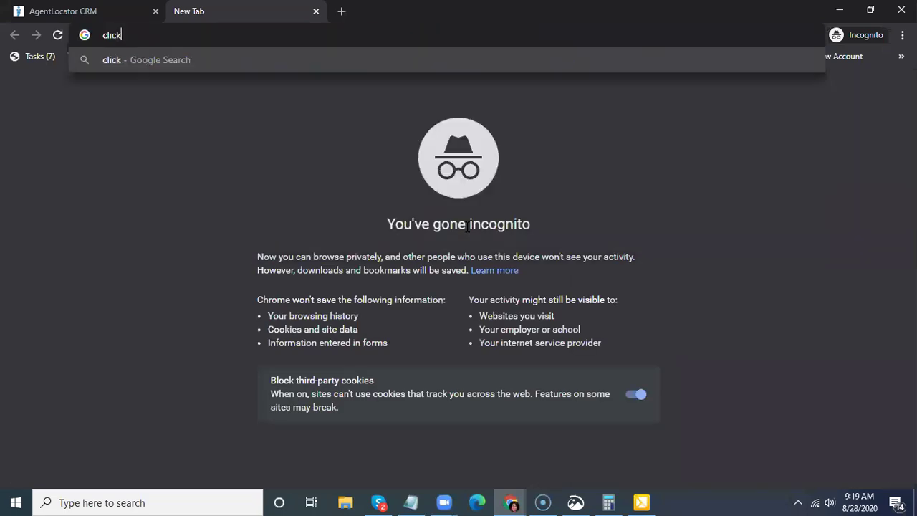
pyautogui.write('here')
pyautogui.press('Return')
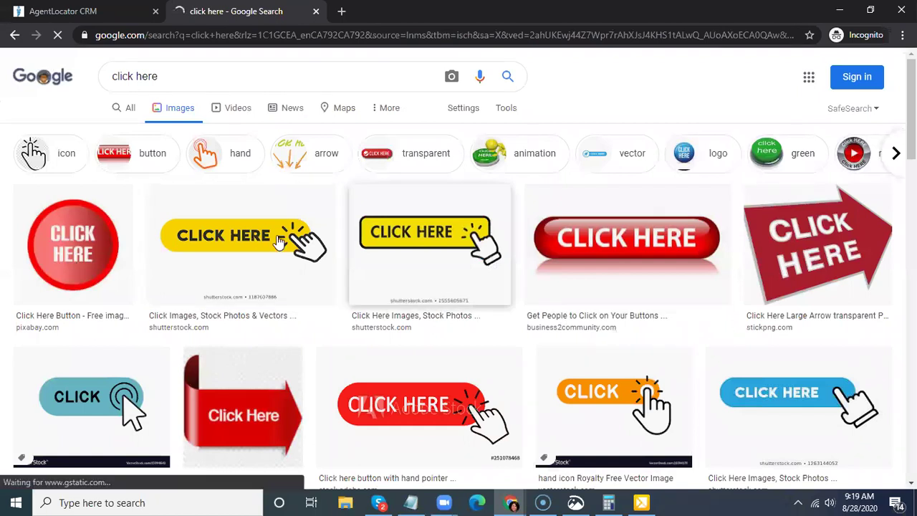
pyautogui.press('Return')
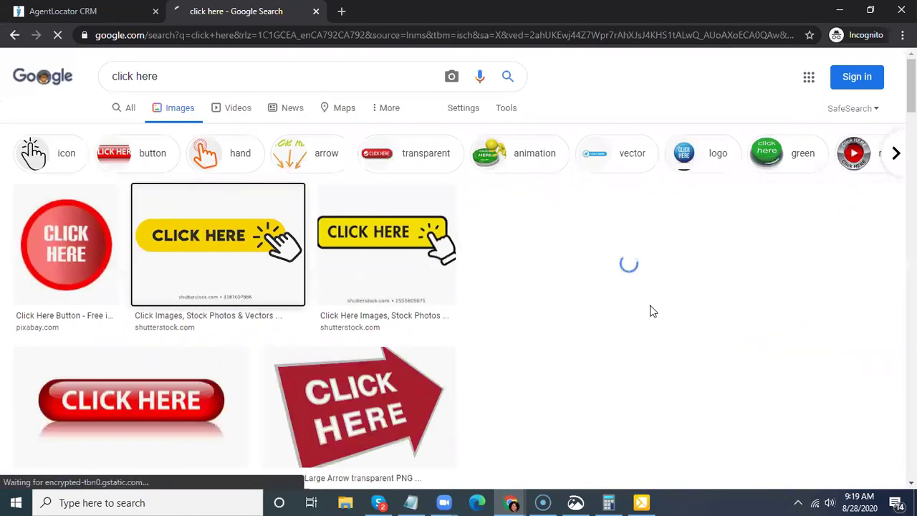
pyautogui.rightClick(665, 153)
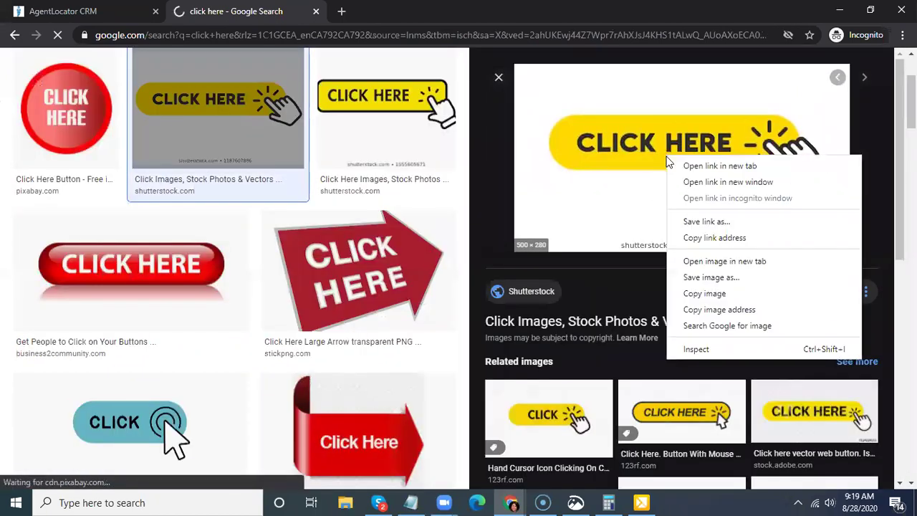
pyautogui.click(699, 299)
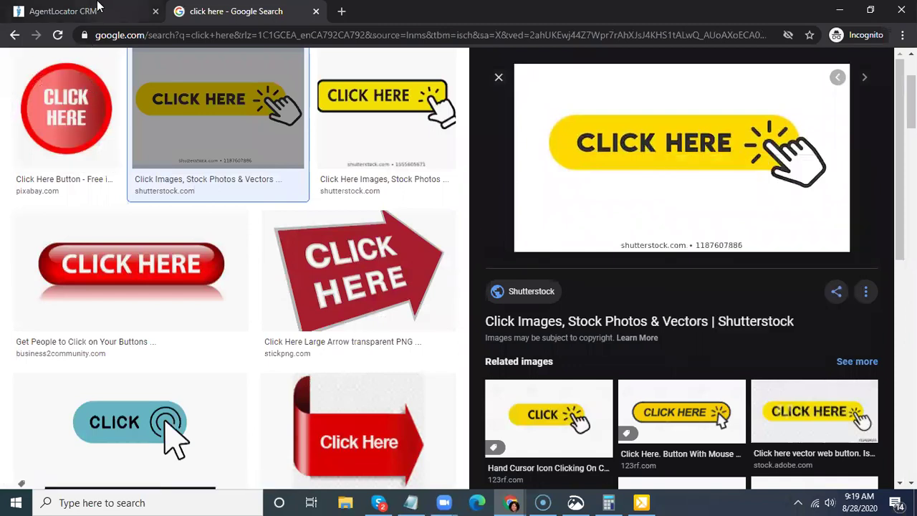
pyautogui.hotkey('ctrl', 'Tab')
pyautogui.hotkey('ctrl', 'v')
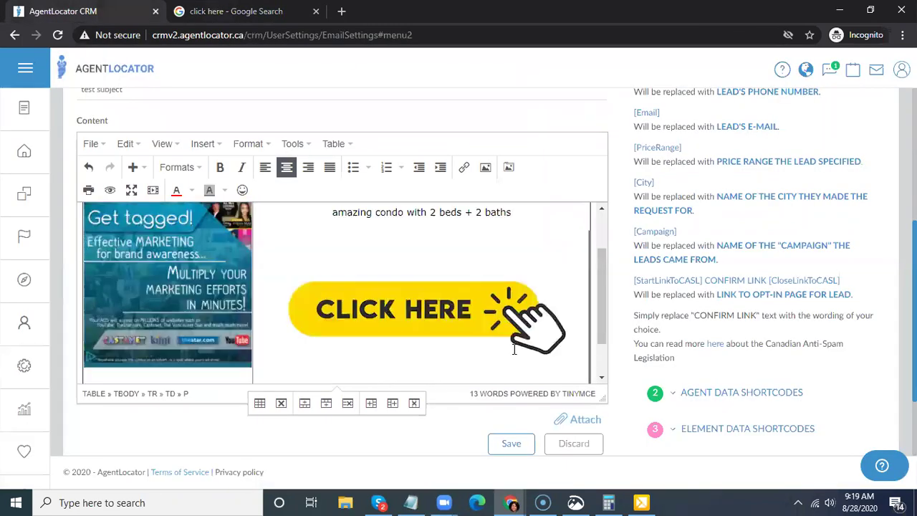
# - Shrink the pasted CLICK HERE image to width 150 through its Image properties
pyautogui.click(354, 301)
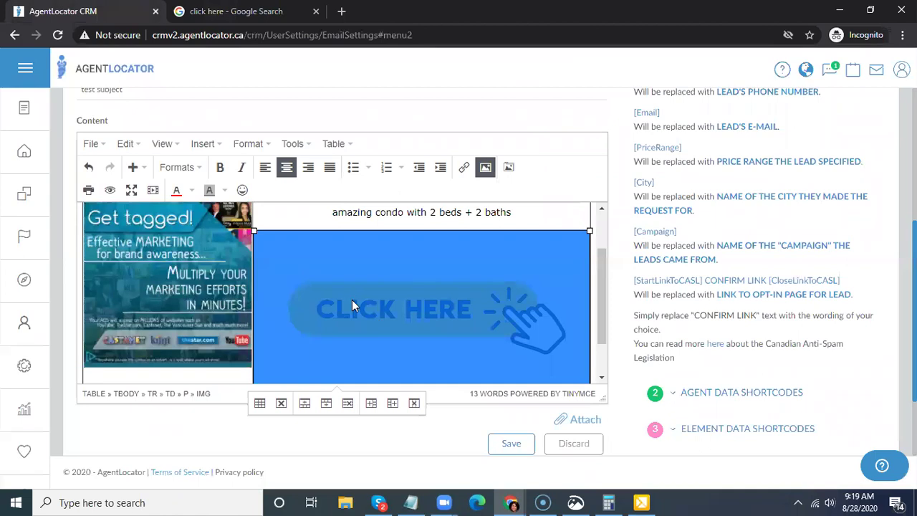
pyautogui.rightClick(352, 306)
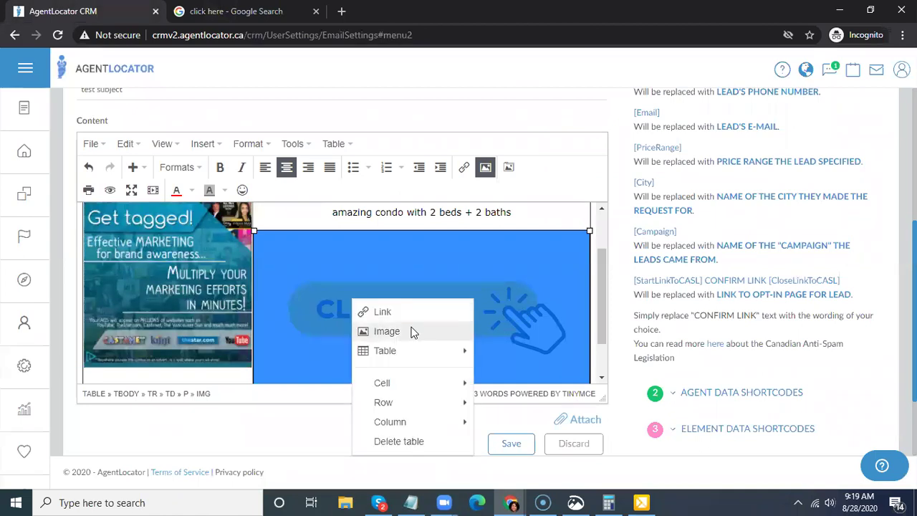
pyautogui.click(412, 332)
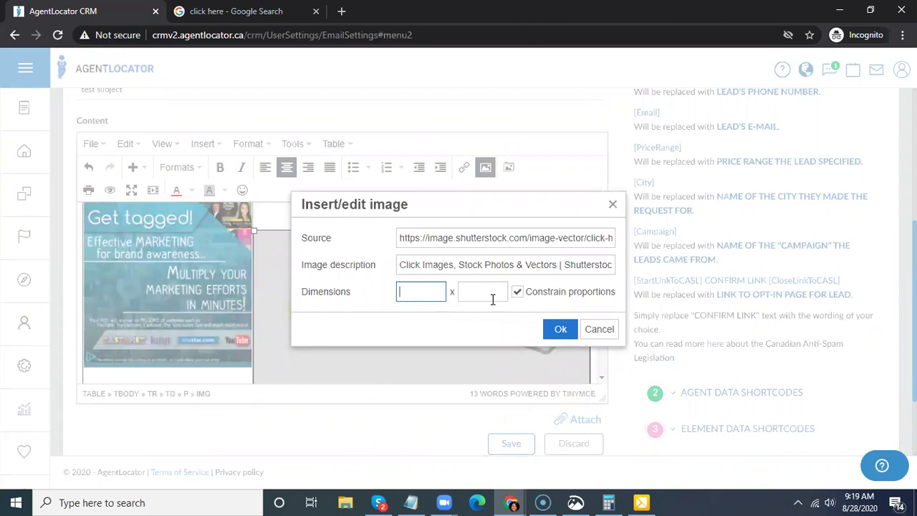
pyautogui.click(562, 329)
pyautogui.click(528, 369)
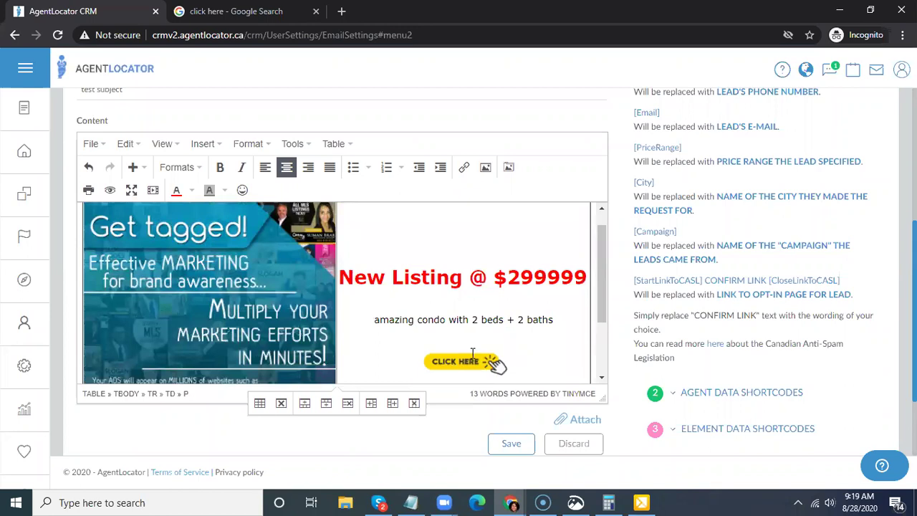
pyautogui.scroll(-3, 587, 331)
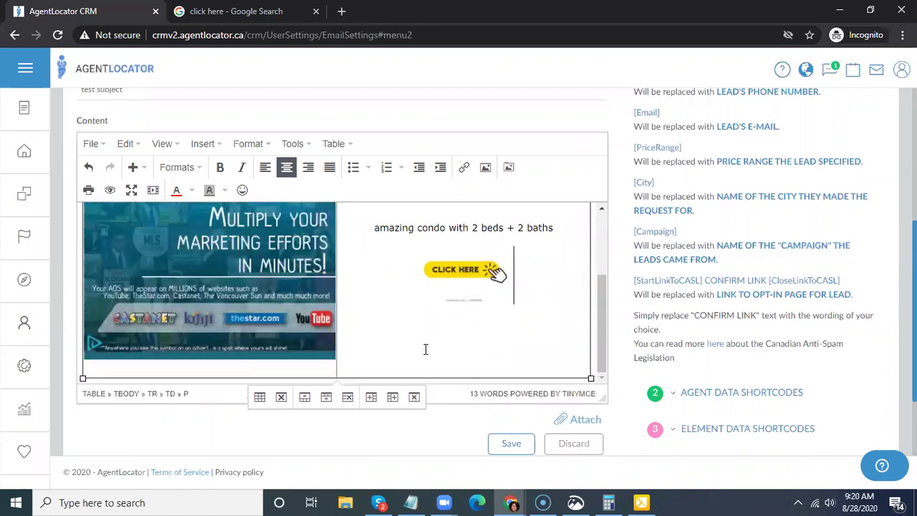
pyautogui.click(485, 294)
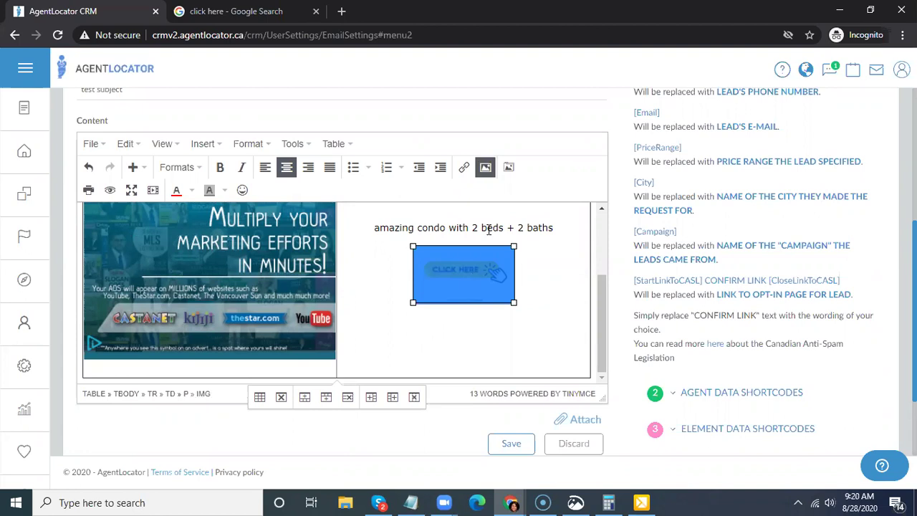
pyautogui.click(466, 171)
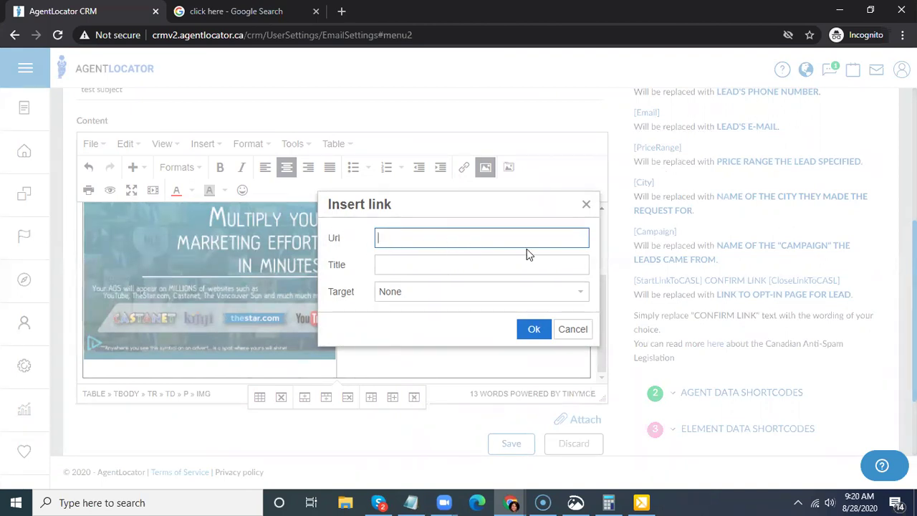
pyautogui.write('www.facebook.com')
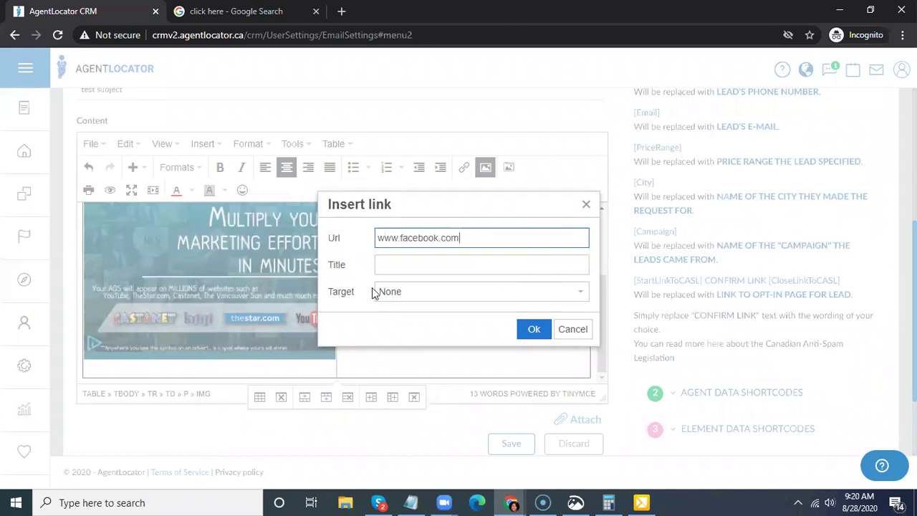
pyautogui.click(406, 297)
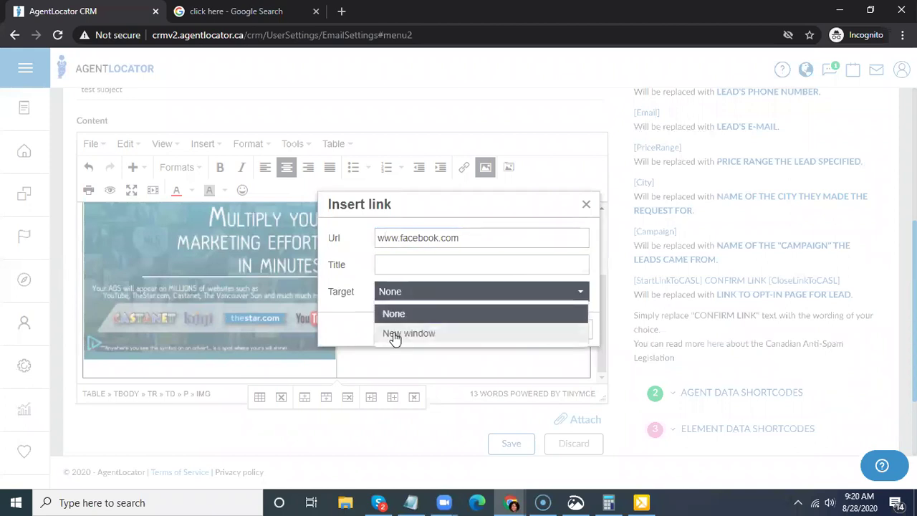
pyautogui.click(395, 336)
pyautogui.click(367, 332)
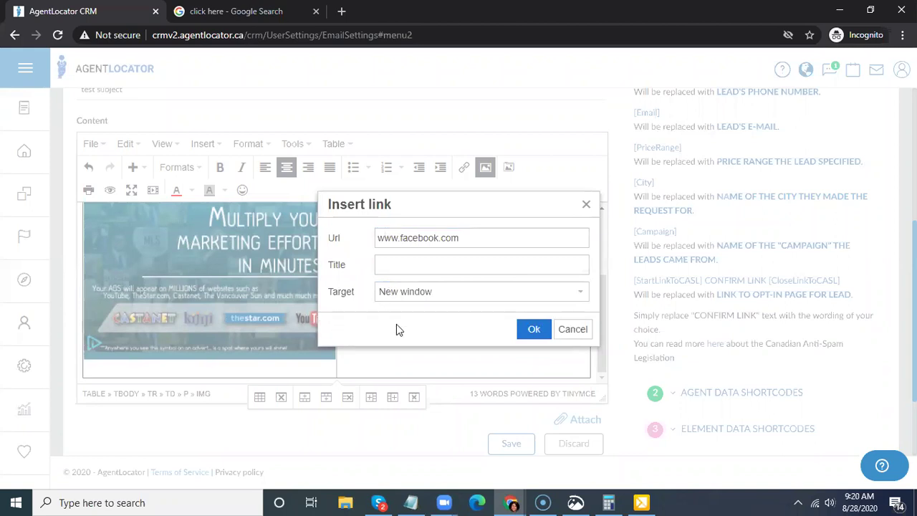
pyautogui.click(531, 330)
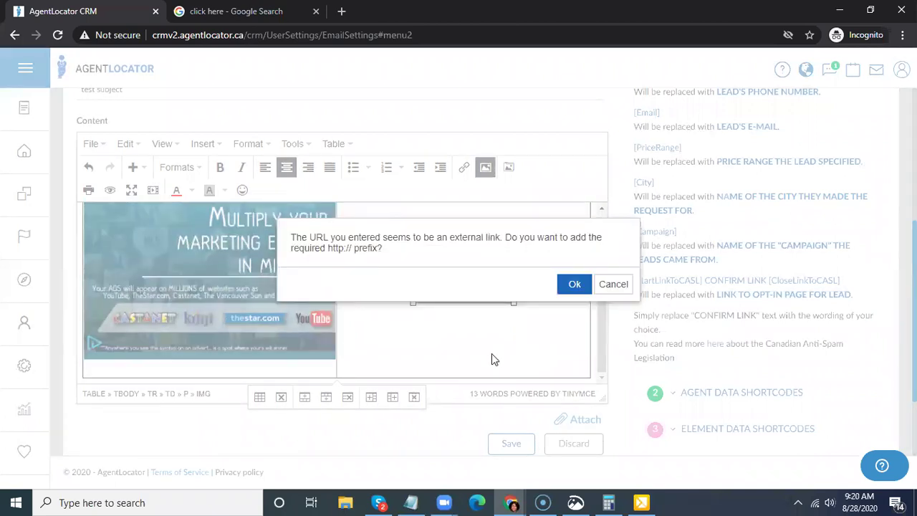
pyautogui.press('Return')
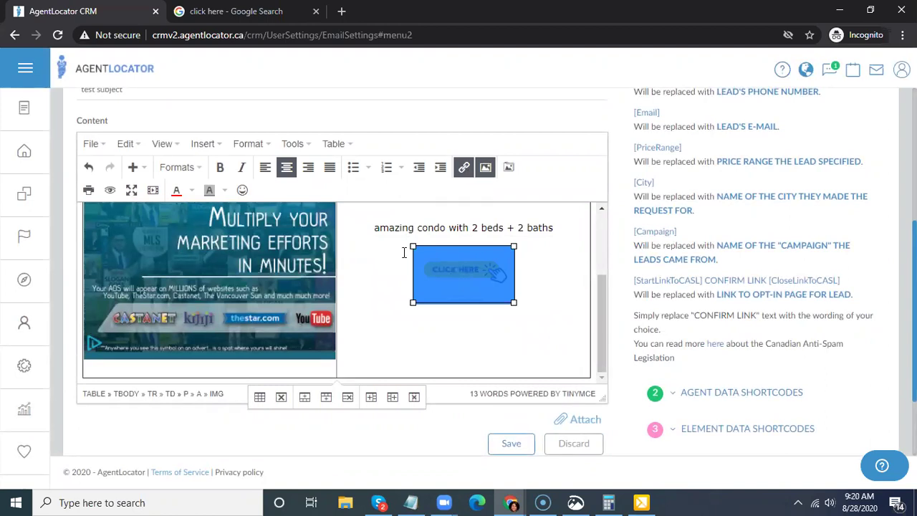
pyautogui.click(433, 227)
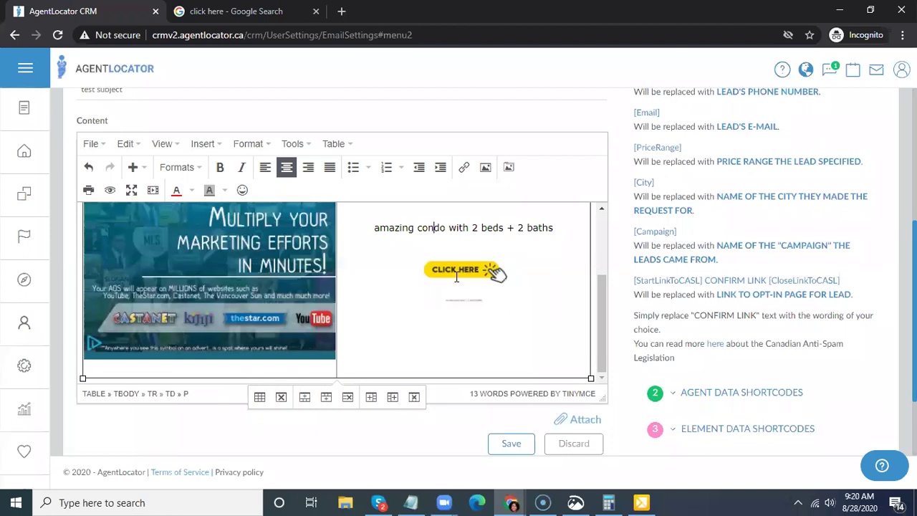
# - Select the entire listing table with Ctrl+A to copy it
pyautogui.scroll(3, 549, 318)
pyautogui.scroll(-5, 547, 320)
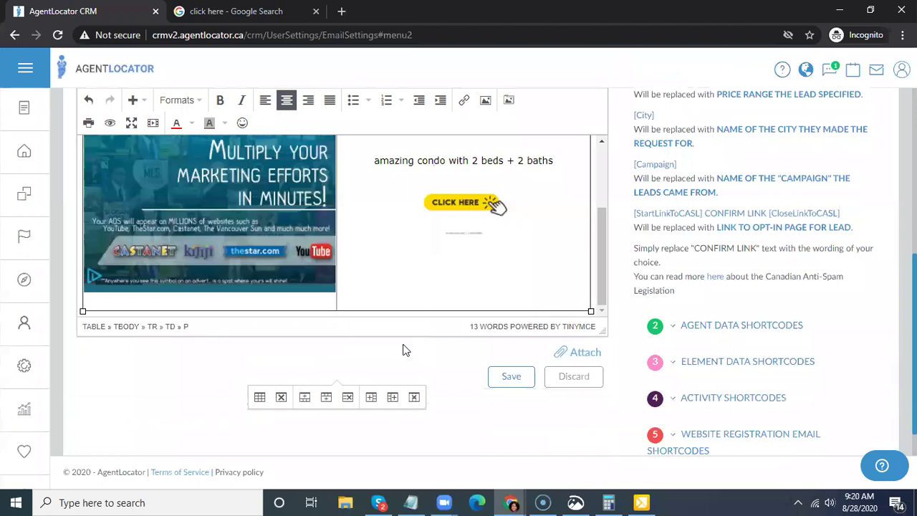
pyautogui.scroll(-1, 446, 314)
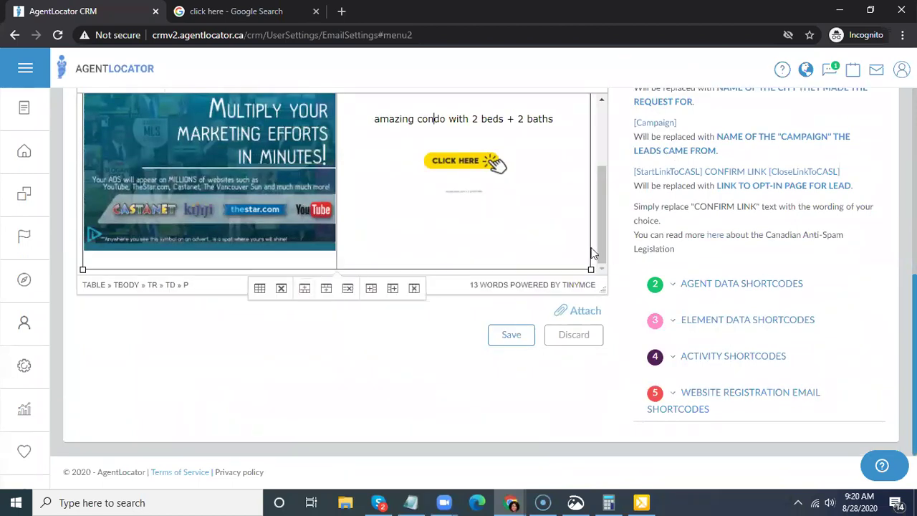
pyautogui.scroll(5, 553, 179)
pyautogui.click(442, 237)
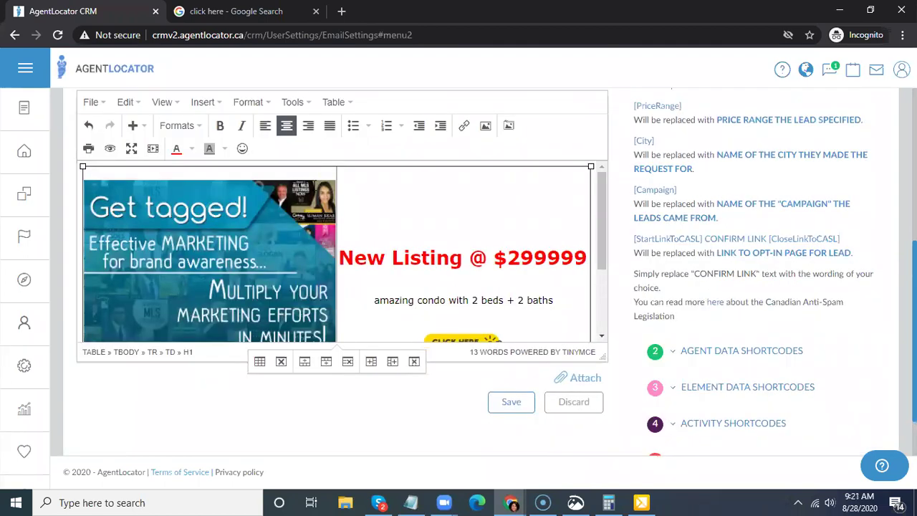
pyautogui.hotkey('ctrl', 'a')
pyautogui.scroll(1, 408, 209)
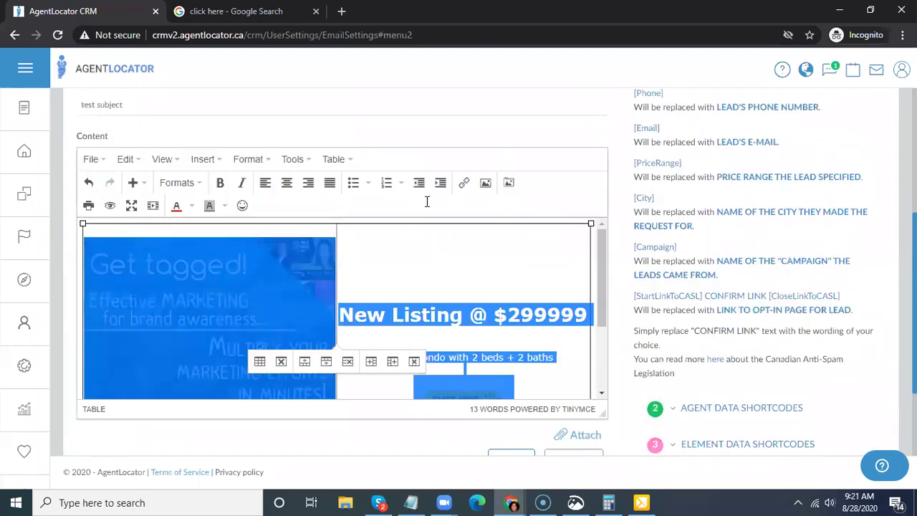
pyautogui.scroll(-3, 416, 210)
pyautogui.click(595, 254)
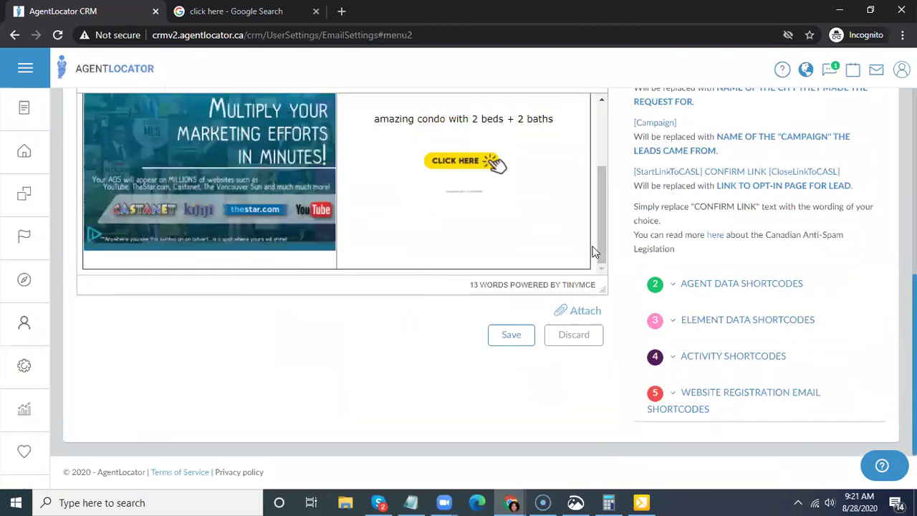
# - Paste a second copy of the listing into the empty bottom table row
pyautogui.click(583, 245)
pyautogui.press('Right')
pyautogui.press('Down')
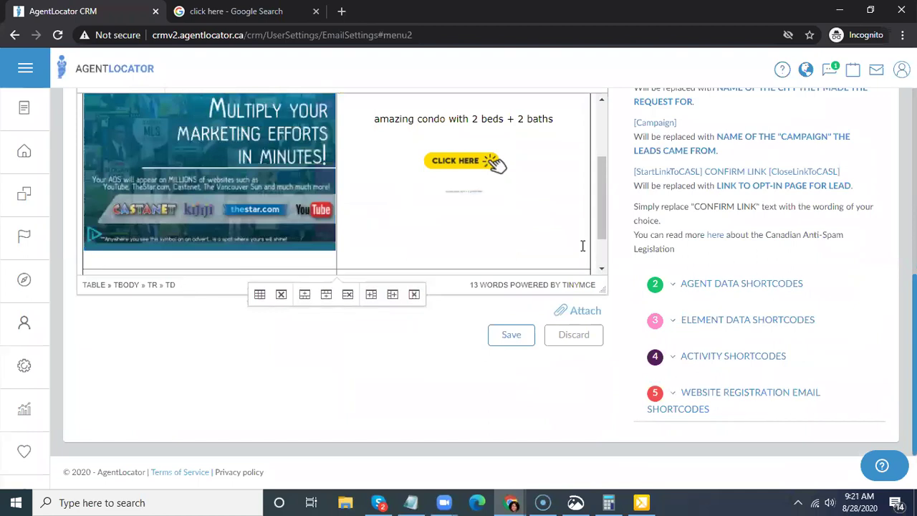
pyautogui.press('Down')
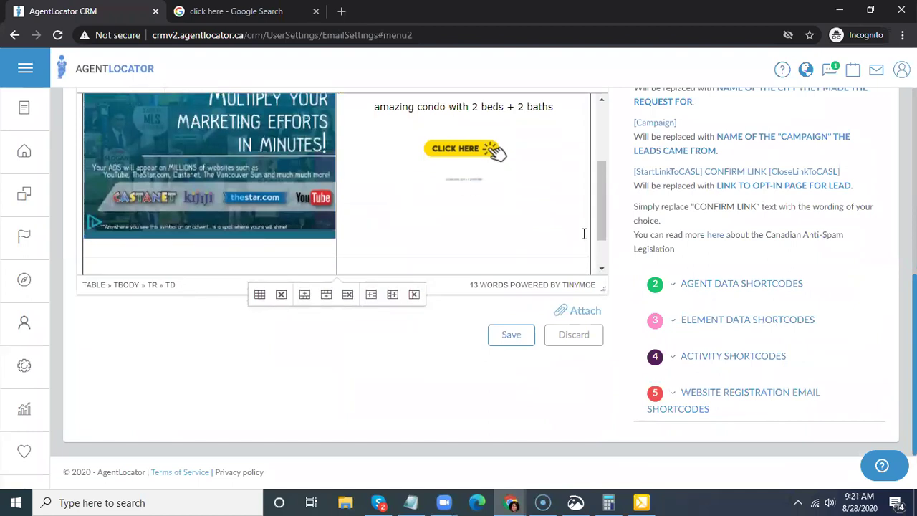
pyautogui.press('Down')
pyautogui.click(594, 235)
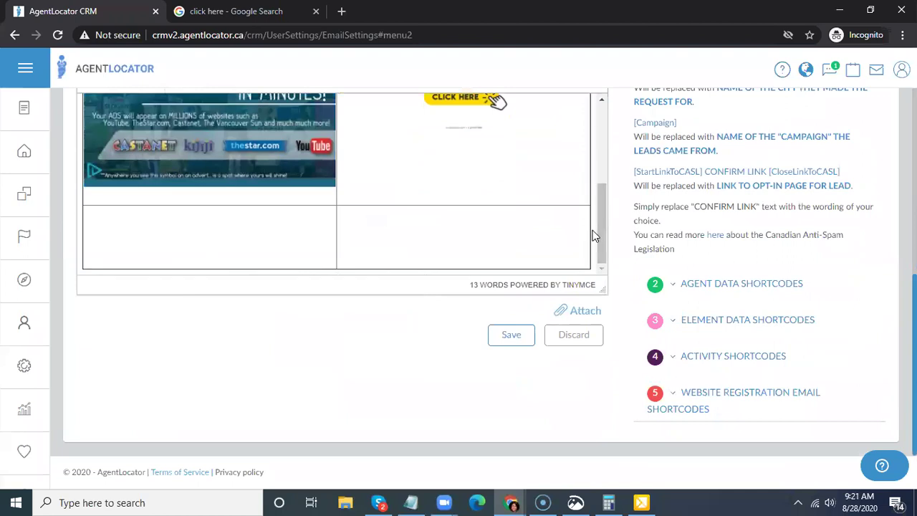
pyautogui.hotkey('ctrl', 'v')
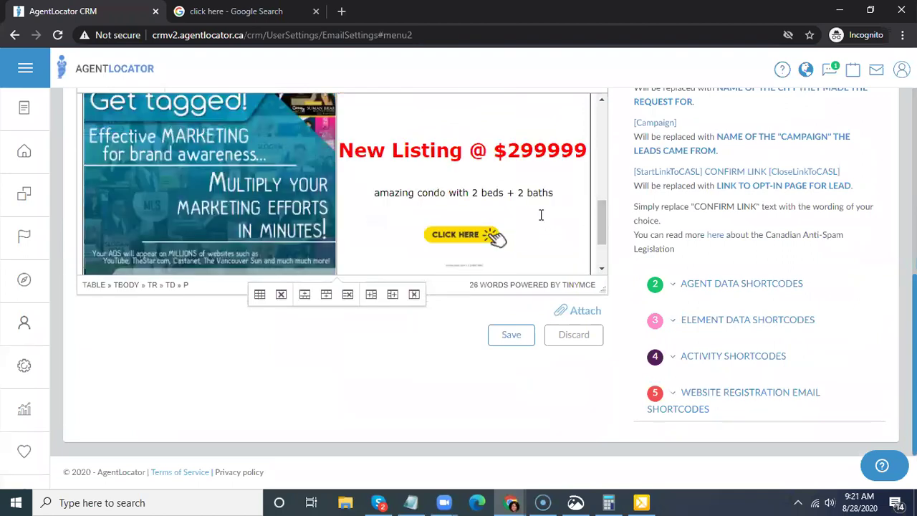
pyautogui.scroll(3, 549, 211)
pyautogui.click(145, 160)
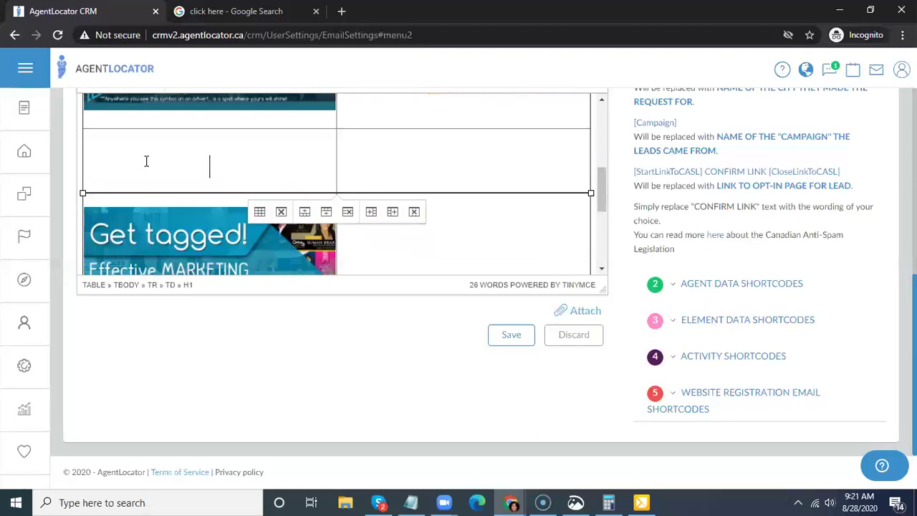
pyautogui.rightClick(133, 169)
pyautogui.moveTo(185, 271)
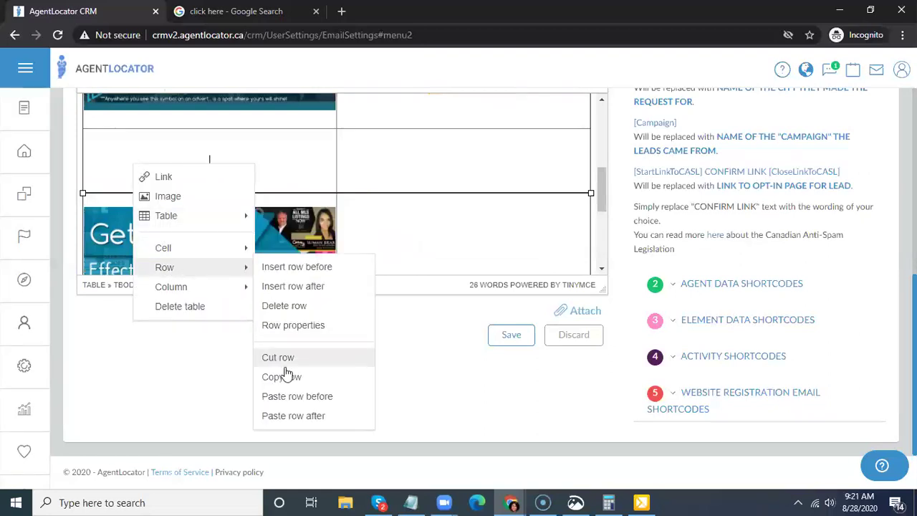
pyautogui.click(295, 307)
pyautogui.scroll(-2, 457, 222)
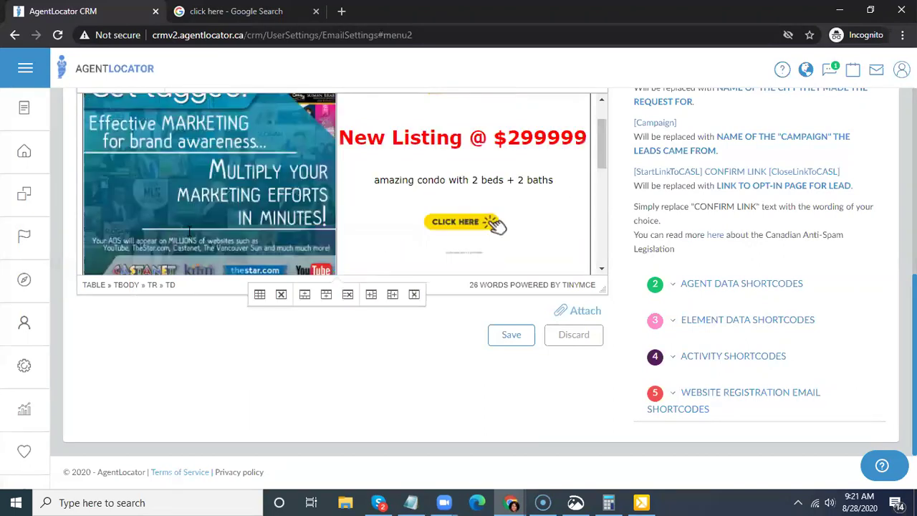
pyautogui.scroll(3, 423, 207)
pyautogui.scroll(-2, 451, 178)
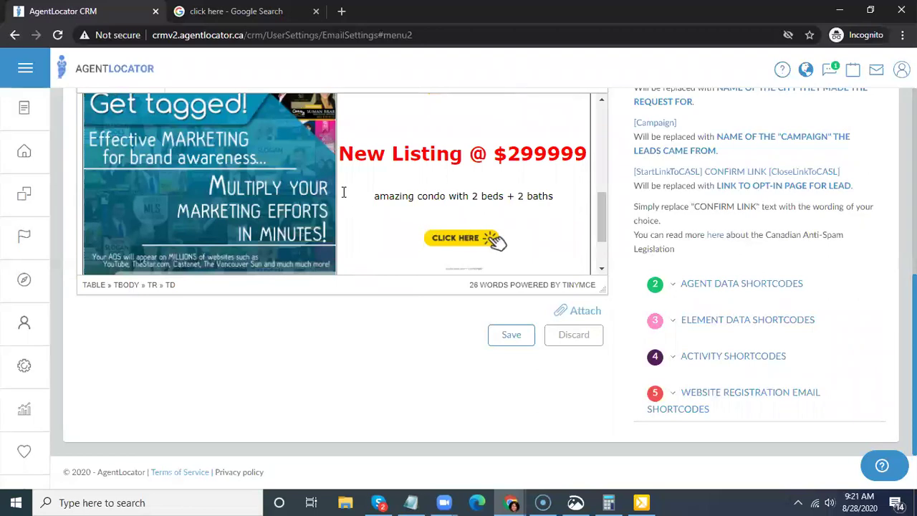
pyautogui.scroll(-1, 374, 172)
pyautogui.scroll(2, 235, 170)
pyautogui.scroll(-2, 562, 207)
pyautogui.scroll(2, 561, 208)
pyautogui.scroll(-1, 602, 223)
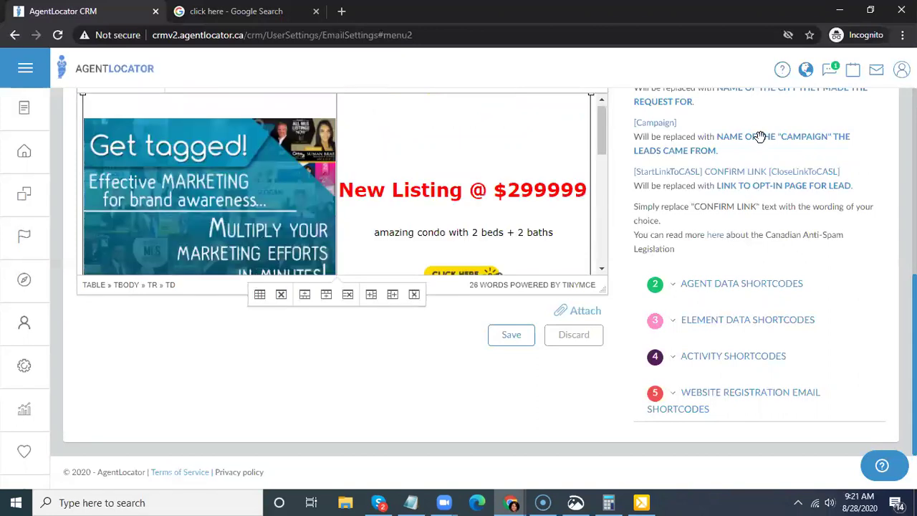
pyautogui.click(564, 233)
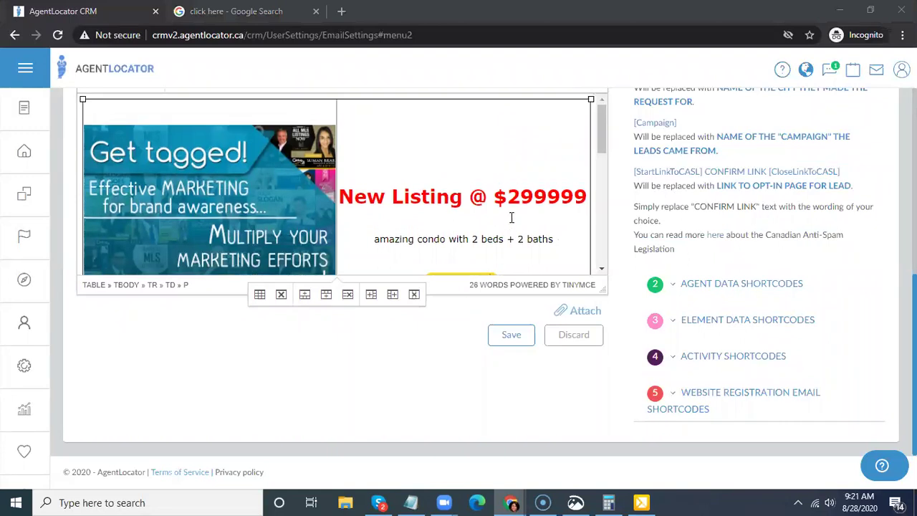
pyautogui.scroll(3, 512, 305)
pyautogui.scroll(-5, 512, 305)
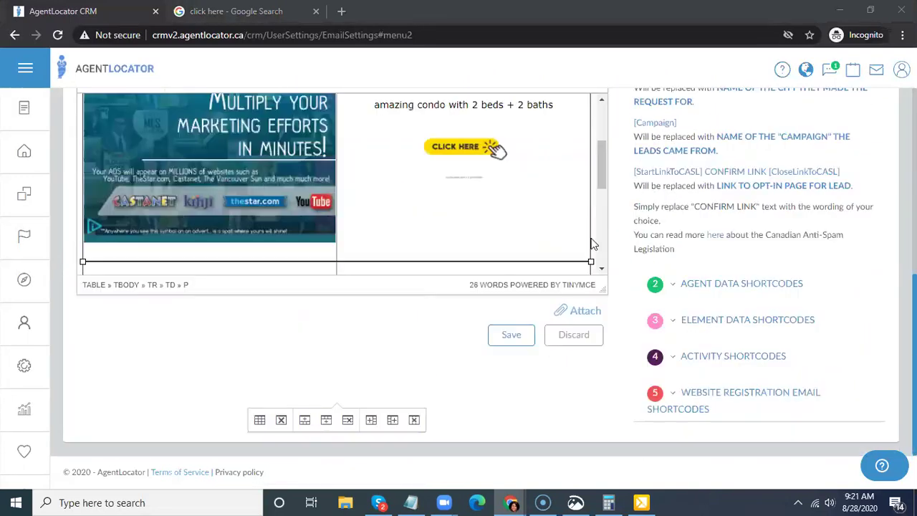
pyautogui.moveTo(606, 196); pyautogui.dragTo(607, 275)
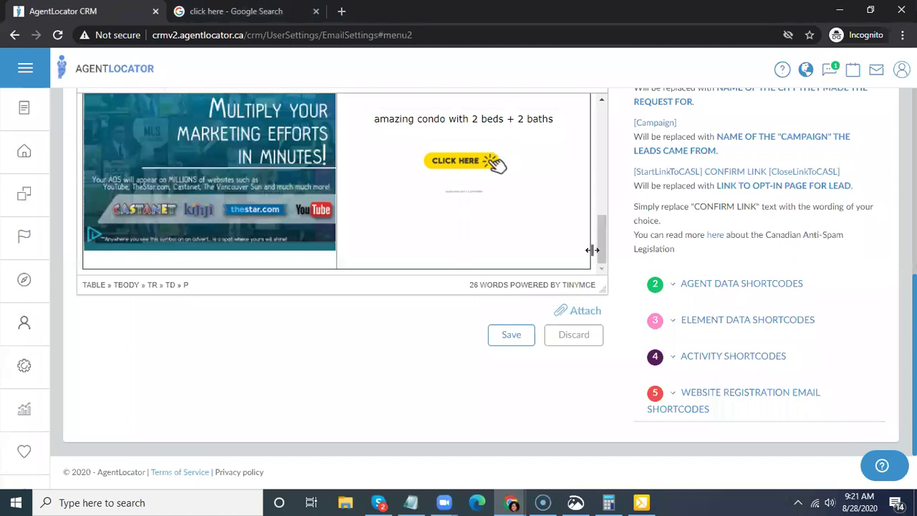
# - Insert an empty line directly after the listing table in the Test Newsletter body
pyautogui.click(594, 257)
pyautogui.press('Return')
pyautogui.press('Return')
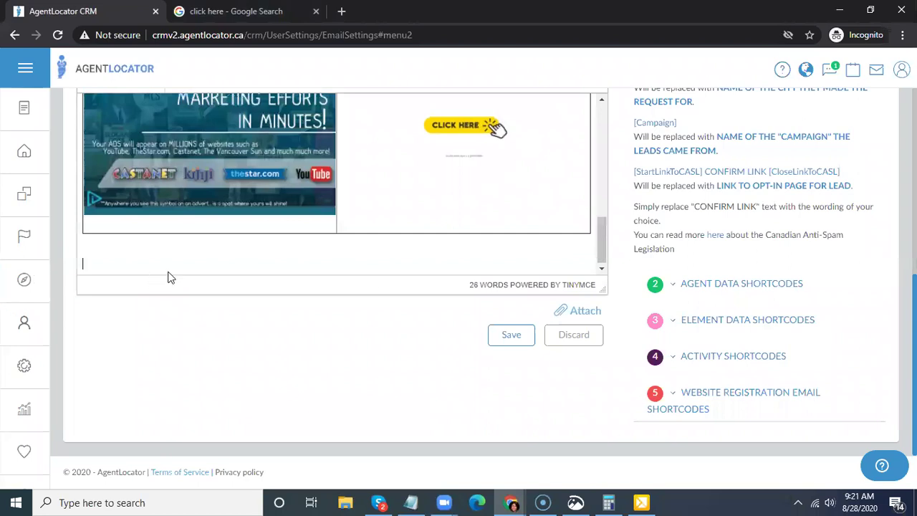
pyautogui.scroll(1, 188, 274)
pyautogui.scroll(-1, 188, 279)
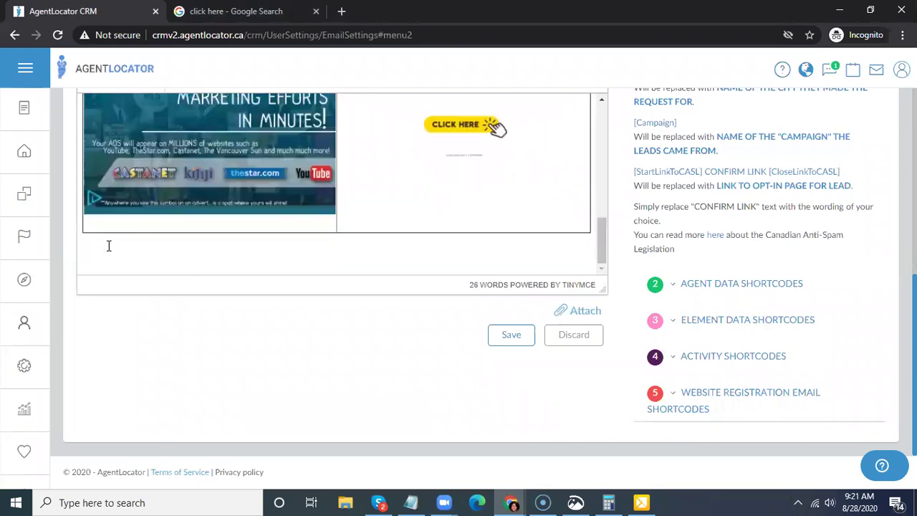
pyautogui.scroll(-1, 408, 222)
pyautogui.scroll(1, 301, 218)
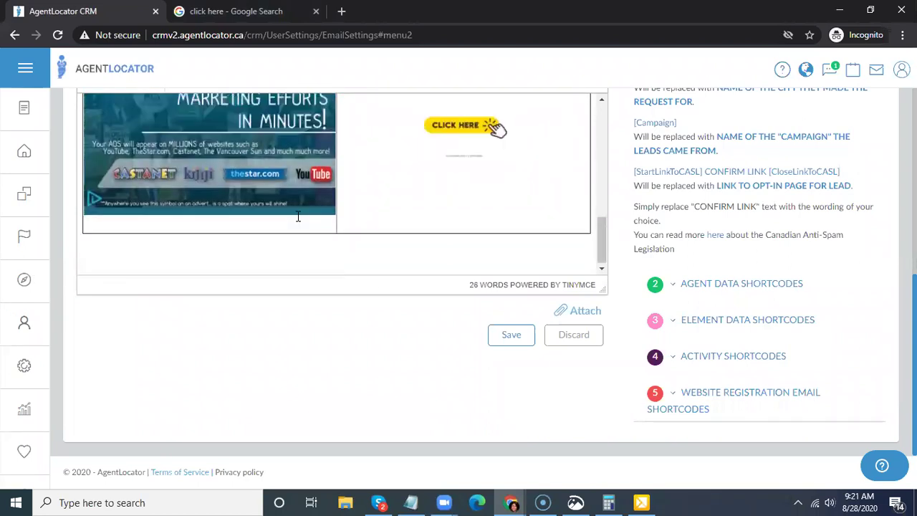
pyautogui.scroll(2, 430, 233)
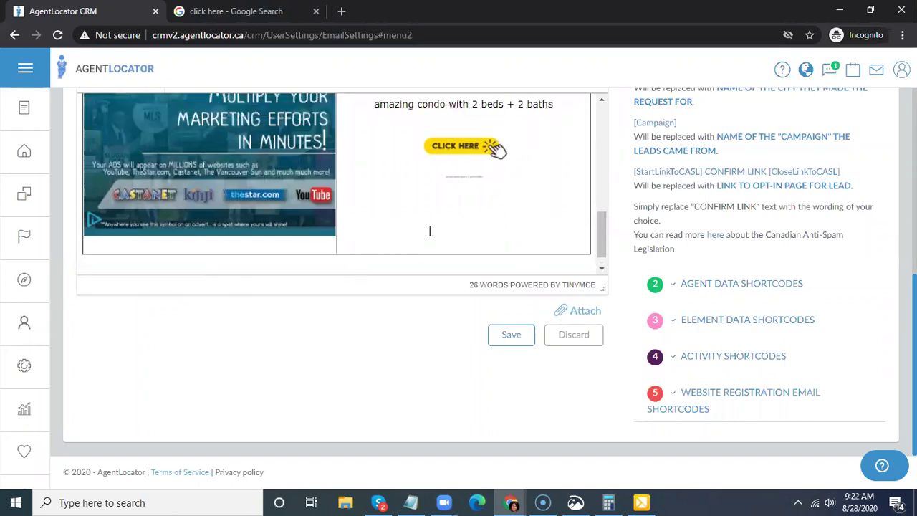
pyautogui.scroll(1, 325, 192)
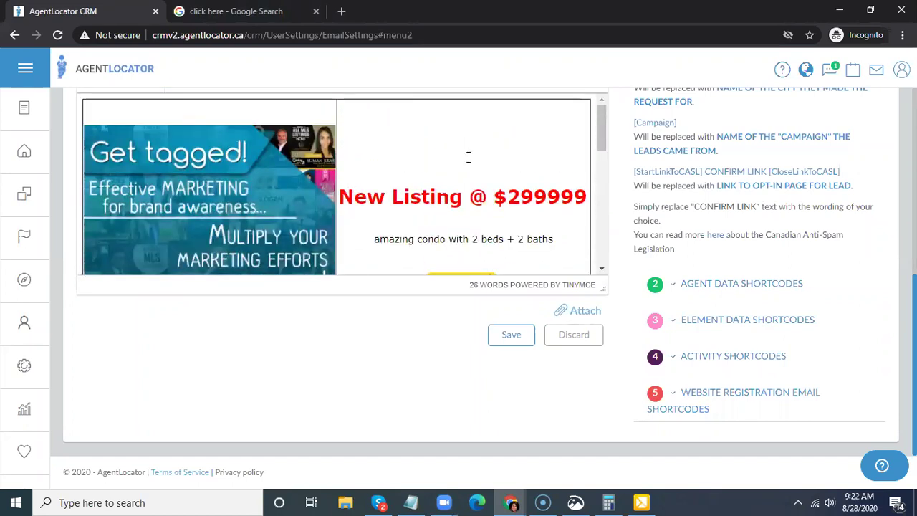
pyautogui.scroll(-3, 487, 158)
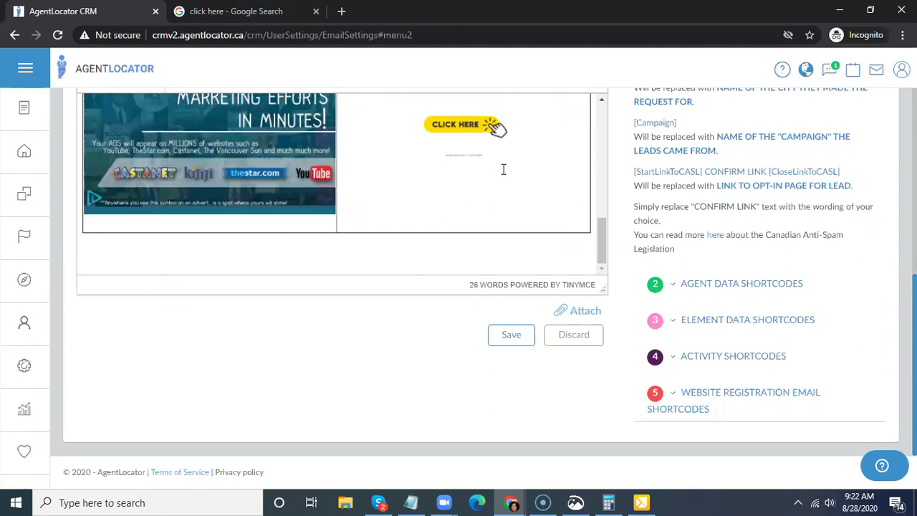
pyautogui.scroll(3, 274, 252)
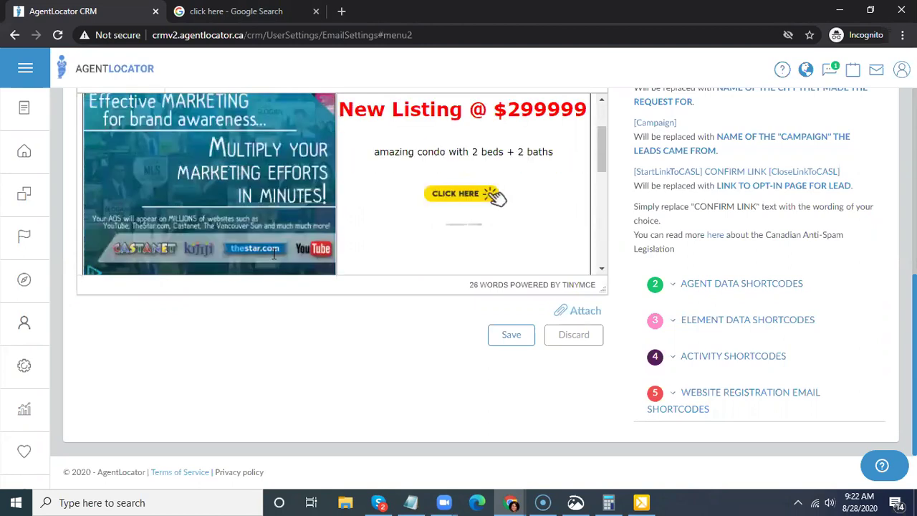
pyautogui.scroll(4, 567, 167)
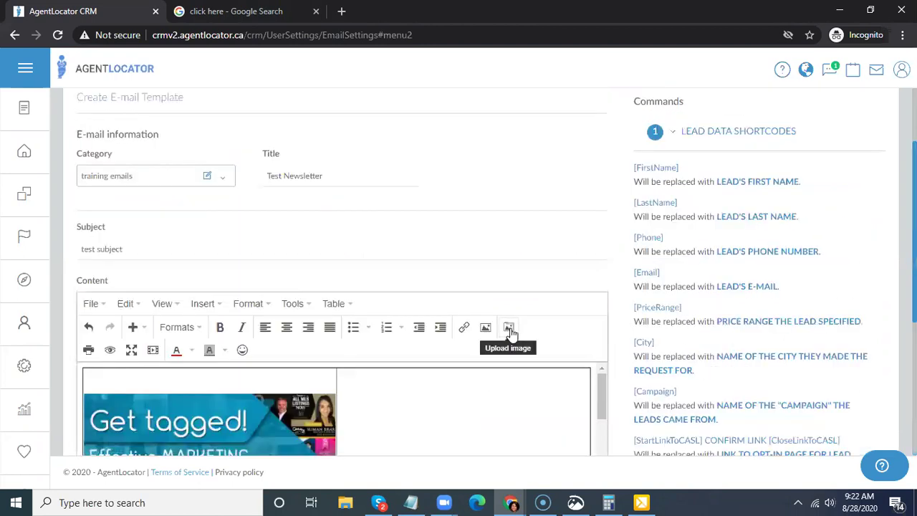
# - Upload the Tag image from the AgentLocator Marketing folder onto the new line below the table
pyautogui.hotkey('ctrl', 'o')
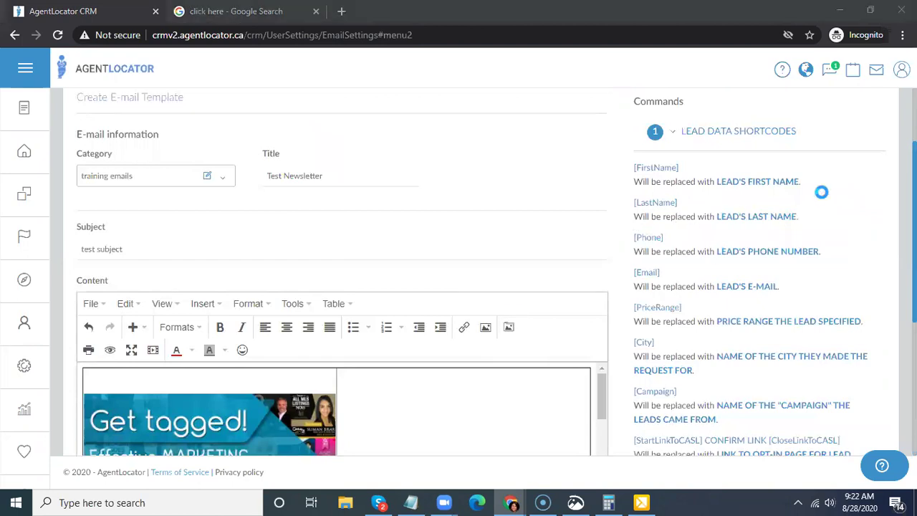
pyautogui.scroll(-4, 403, 205)
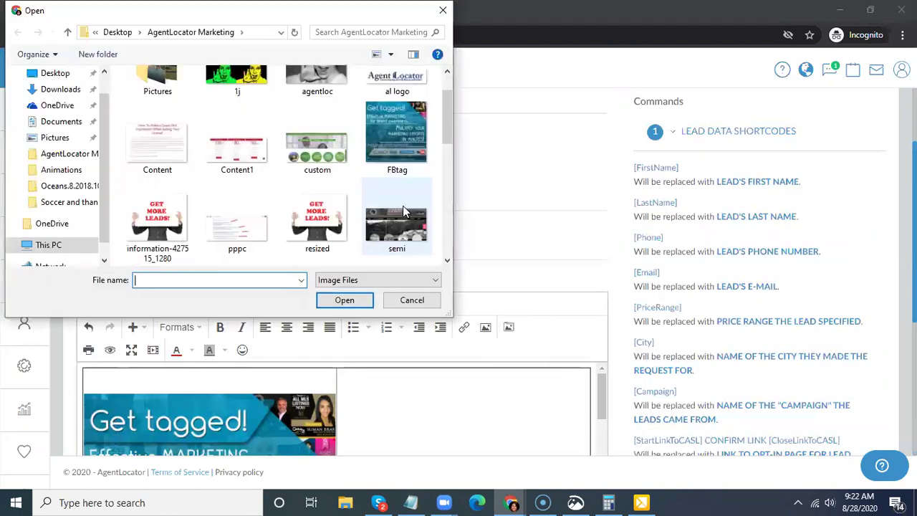
pyautogui.scroll(-1, 403, 205)
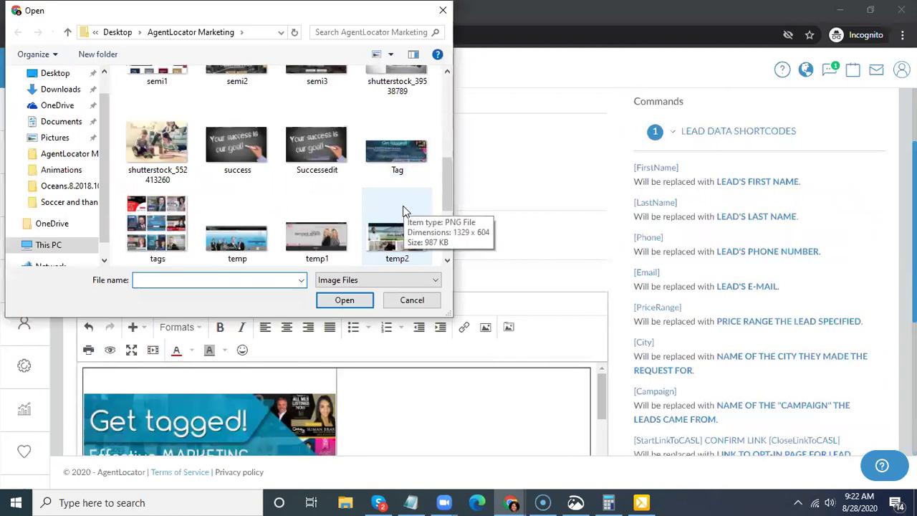
pyautogui.click(415, 174)
pyautogui.click(342, 301)
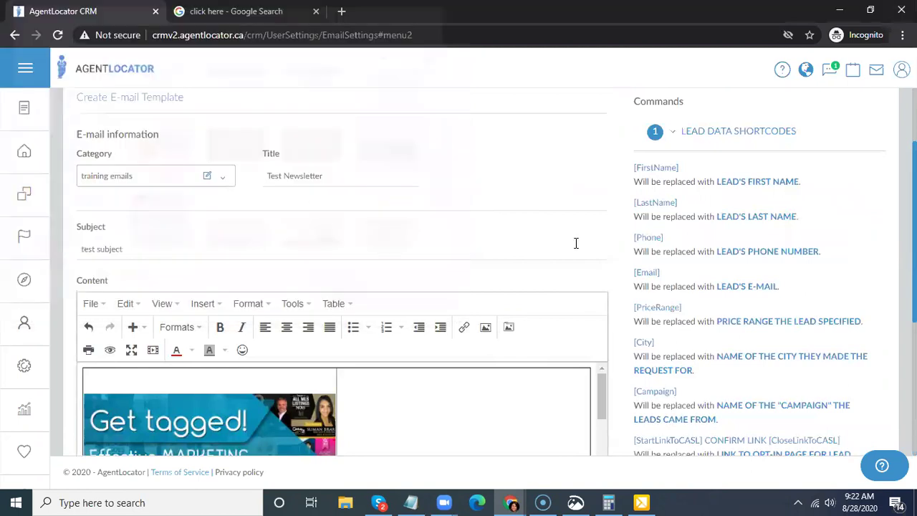
pyautogui.scroll(-10, 549, 241)
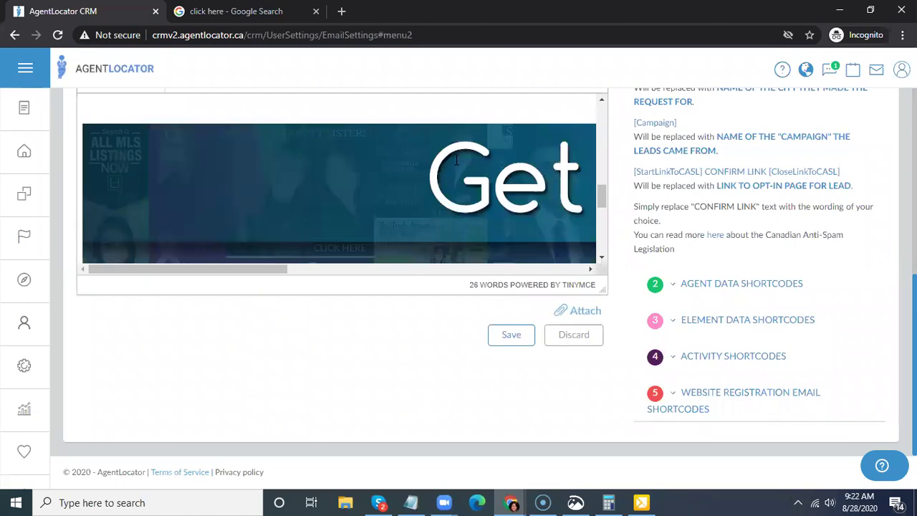
pyautogui.scroll(-2, 456, 160)
# - Set the Tag banner's width to 100% in its Image properties, then deselect it
pyautogui.click(410, 181)
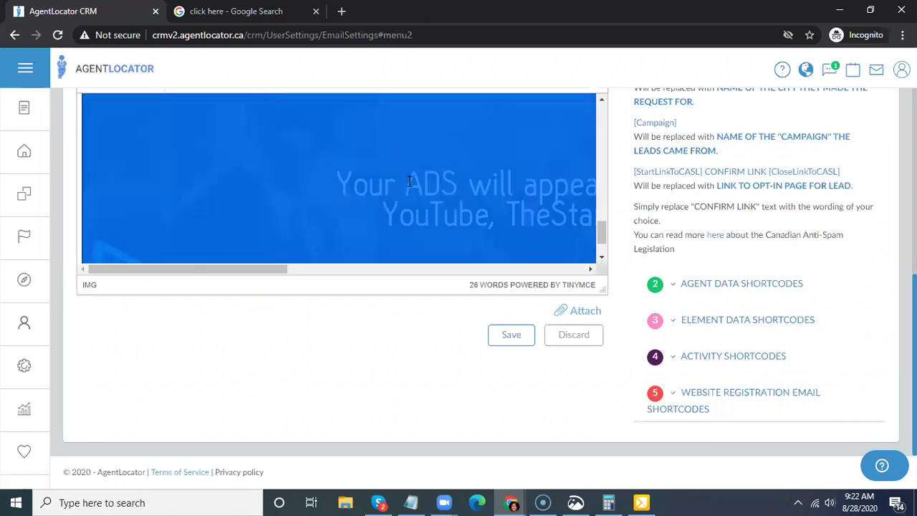
pyautogui.rightClick(410, 182)
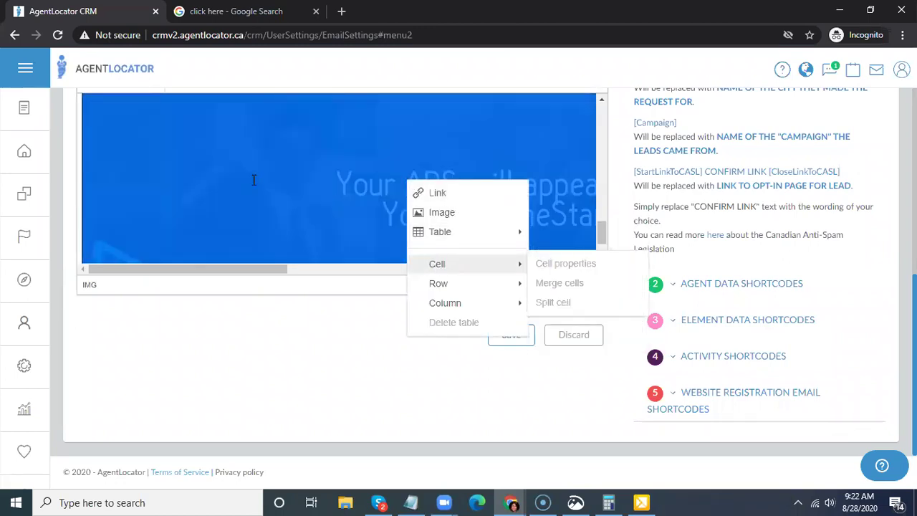
pyautogui.click(442, 214)
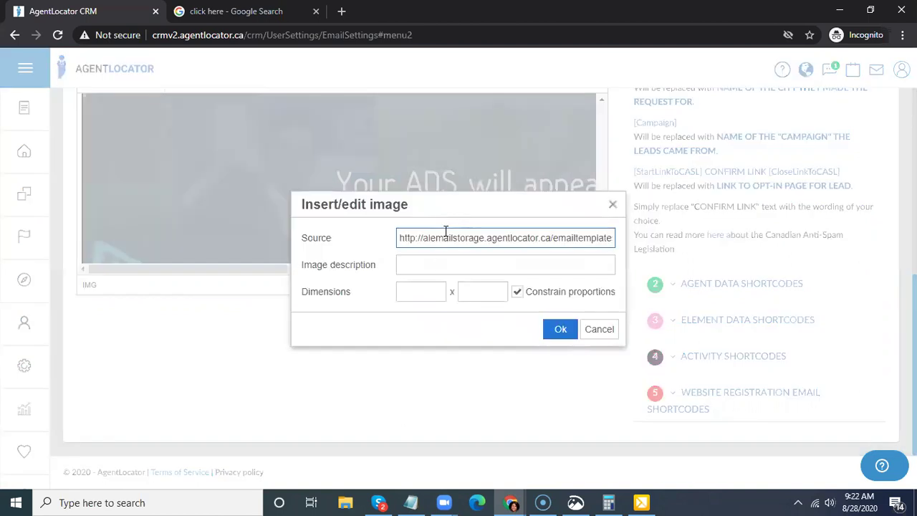
pyautogui.click(424, 292)
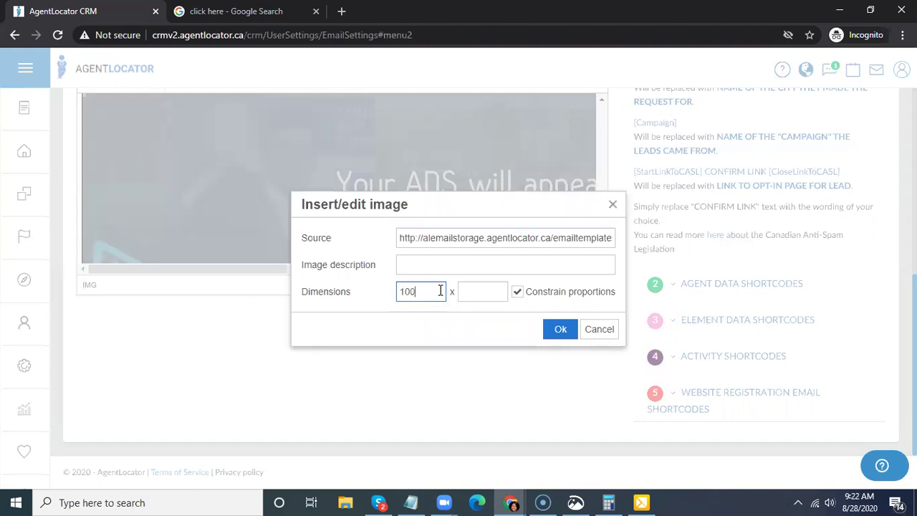
pyautogui.write('100%')
pyautogui.click(559, 329)
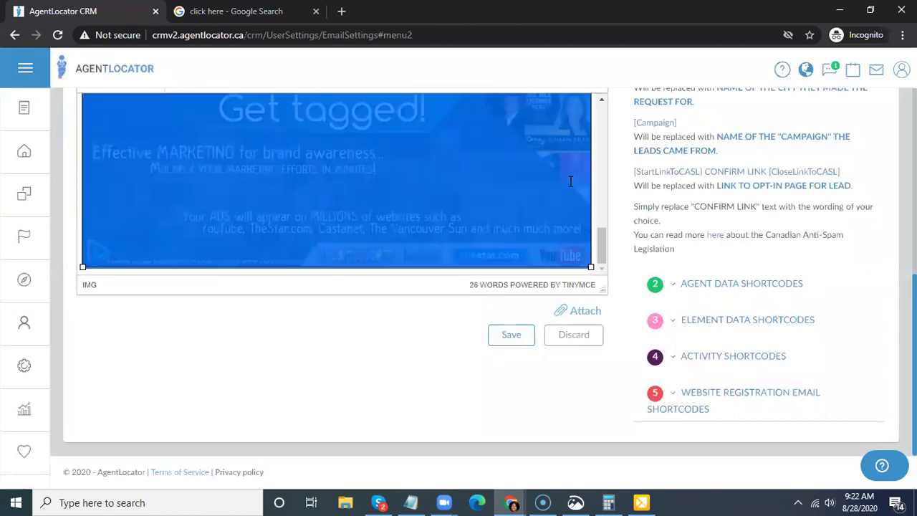
pyautogui.moveTo(599, 196); pyautogui.dragTo(606, 259)
pyautogui.press('Down')
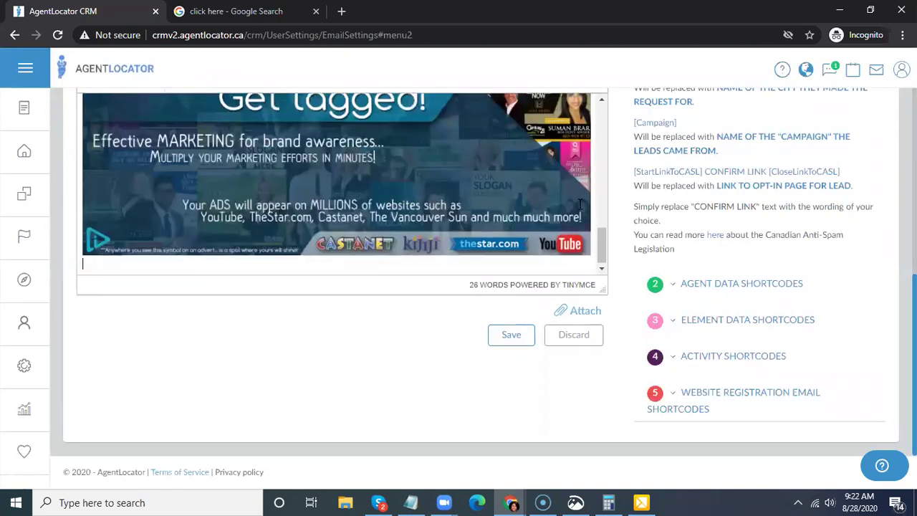
pyautogui.scroll(-1, 580, 204)
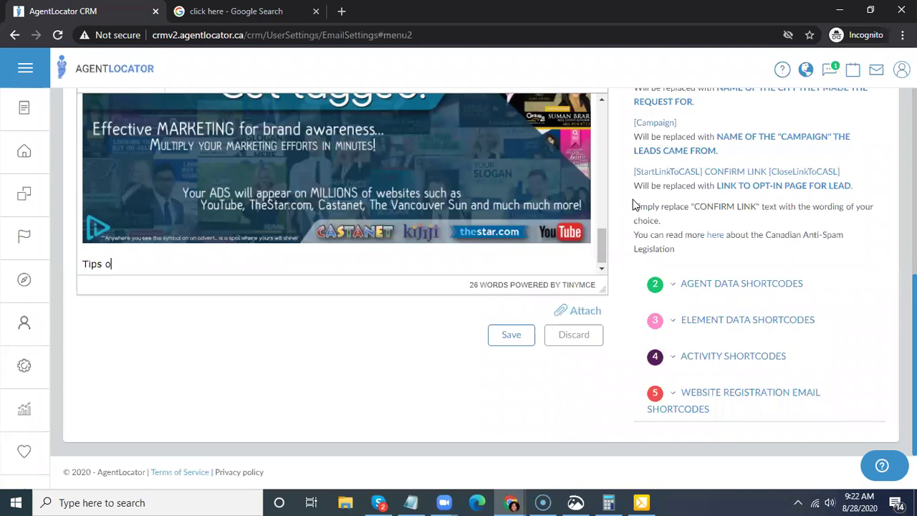
pyautogui.write('ing for a sale')
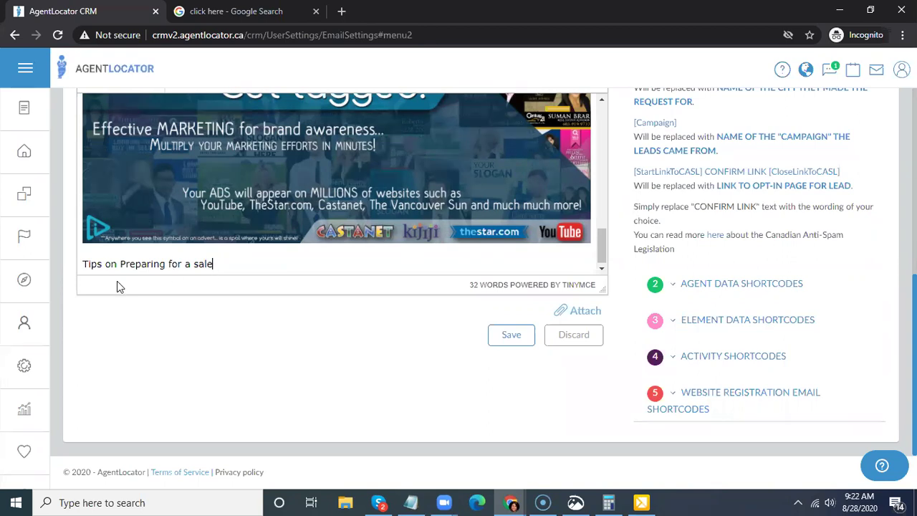
pyautogui.moveTo(231, 263); pyautogui.dragTo(79, 269)
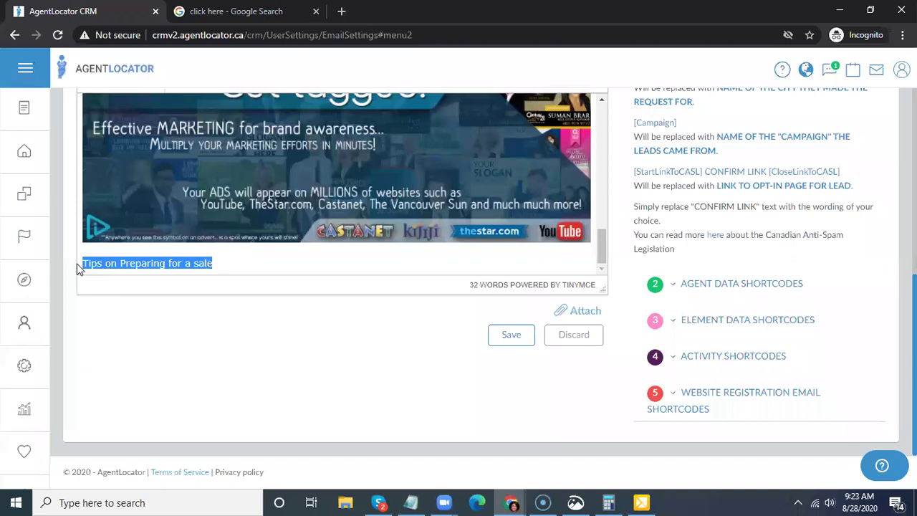
pyautogui.scroll(6, 268, 225)
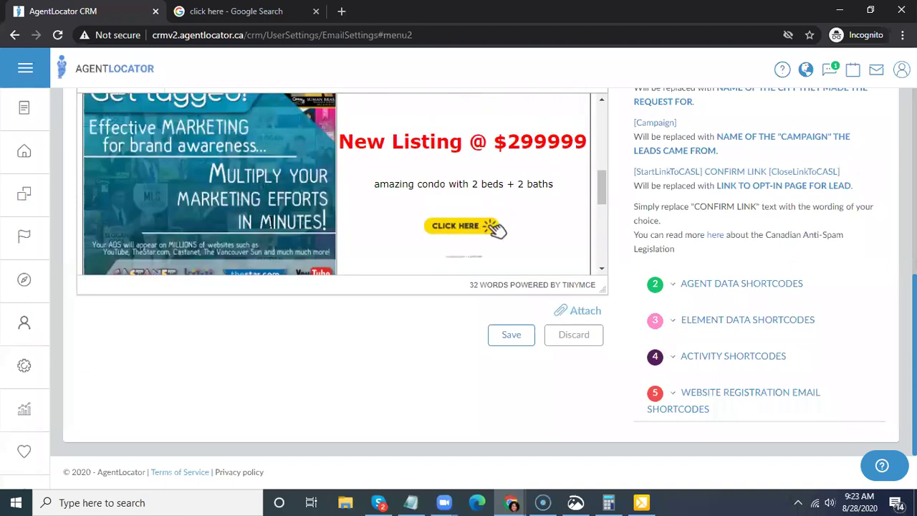
pyautogui.scroll(2, 858, 135)
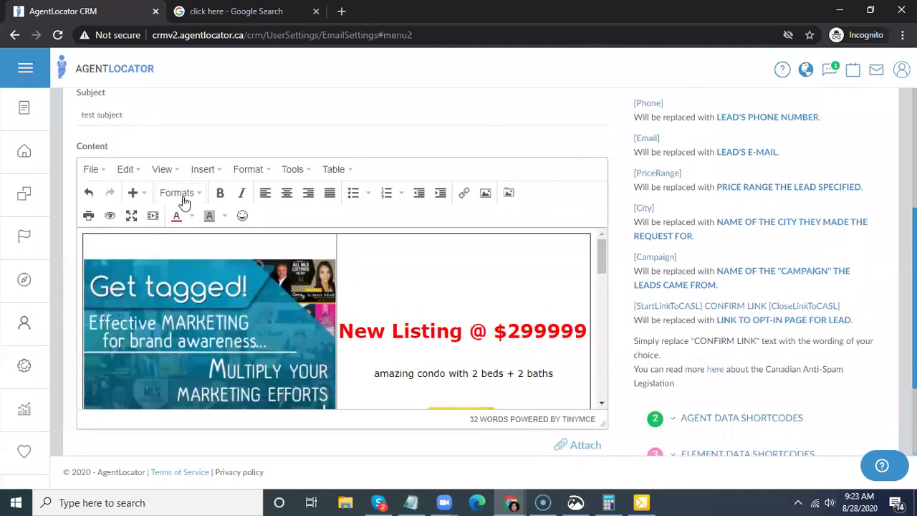
pyautogui.click(204, 198)
pyautogui.moveTo(205, 234)
pyautogui.moveTo(240, 219)
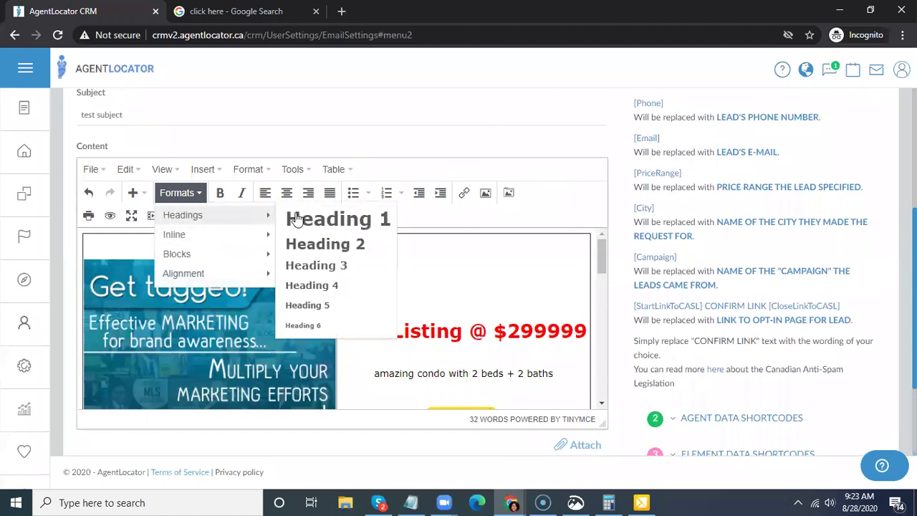
pyautogui.click(323, 218)
pyautogui.scroll(-2, 492, 256)
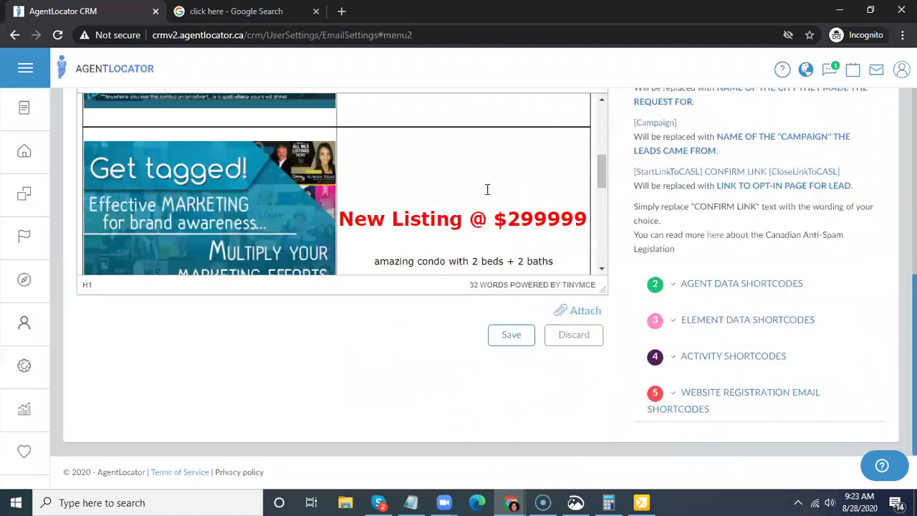
pyautogui.scroll(-5, 485, 191)
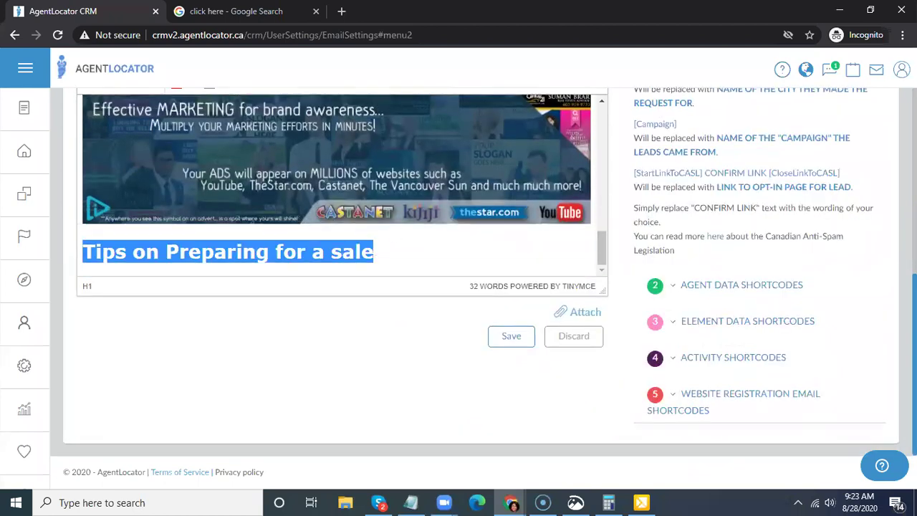
pyautogui.scroll(5, 301, 302)
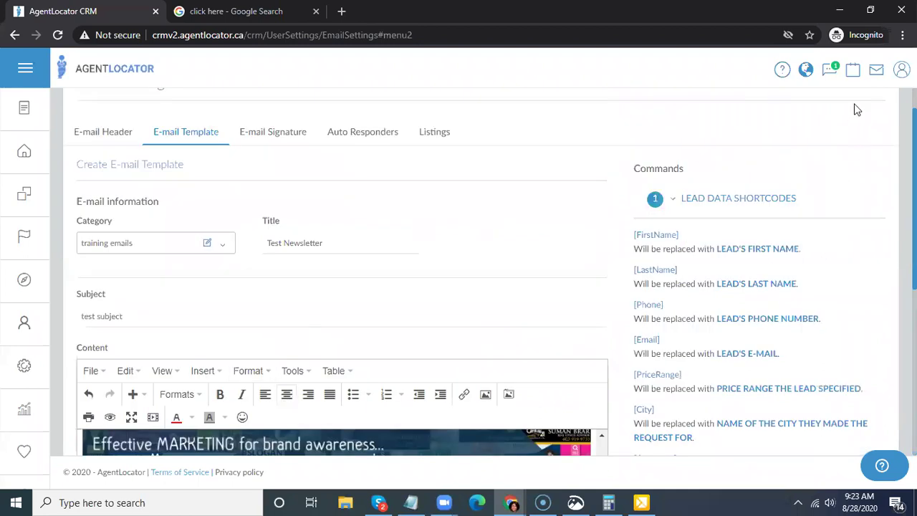
pyautogui.scroll(-5, 831, 118)
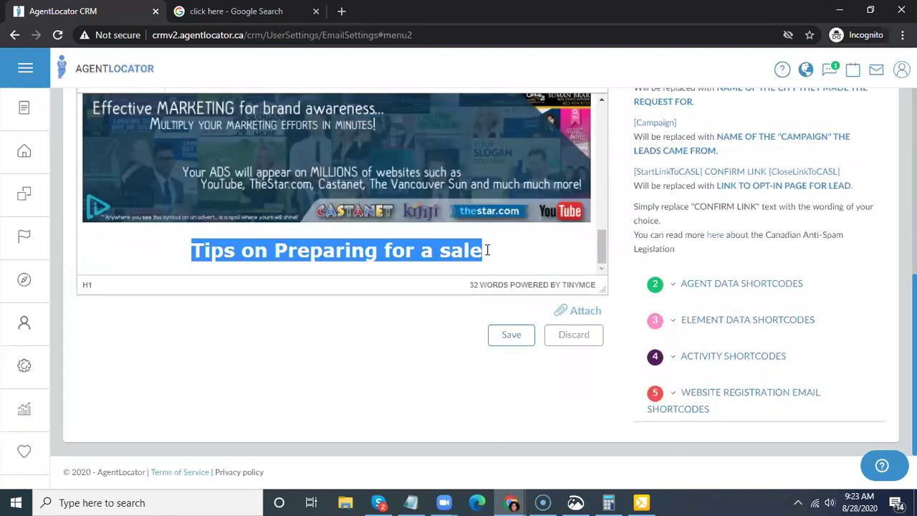
pyautogui.click(495, 249)
pyautogui.moveTo(485, 251); pyautogui.dragTo(190, 256)
pyautogui.hotkey('ctrl', 'c')
pyautogui.scroll(3, 527, 263)
pyautogui.scroll(-3, 502, 244)
pyautogui.scroll(5, 596, 231)
pyautogui.scroll(5, 598, 231)
pyautogui.scroll(3, 422, 161)
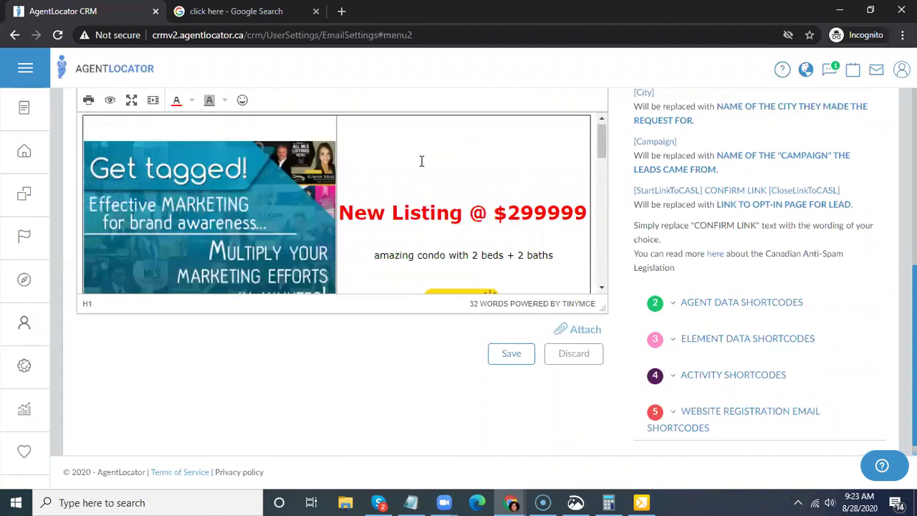
pyautogui.scroll(-1, 453, 202)
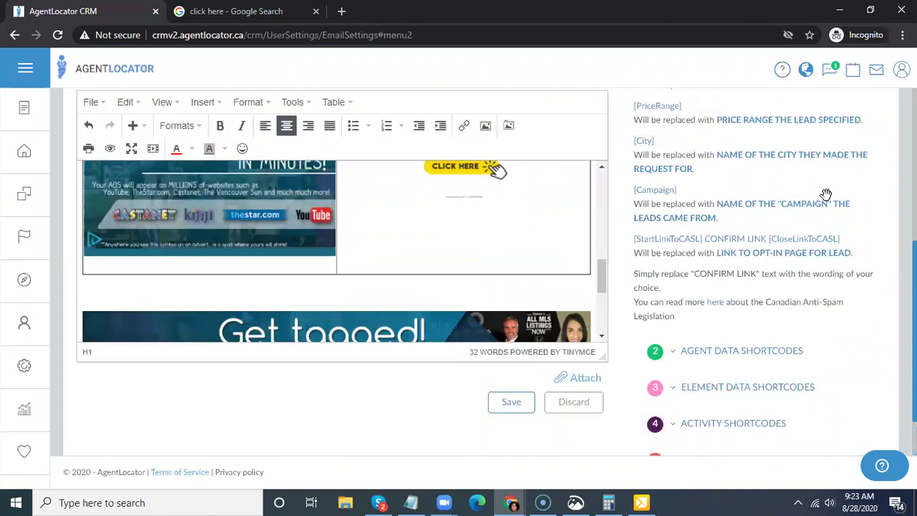
pyautogui.scroll(-1, 719, 241)
pyautogui.scroll(2, 720, 242)
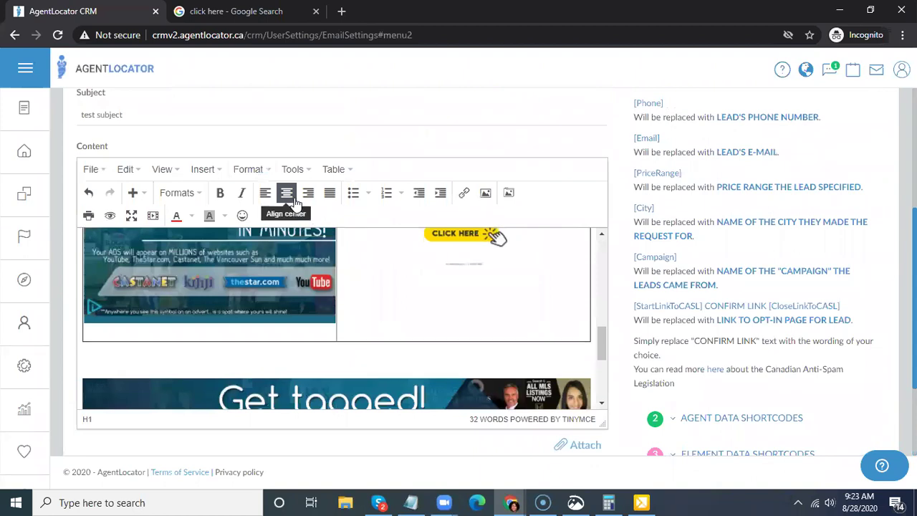
pyautogui.click(341, 172)
pyautogui.click(348, 173)
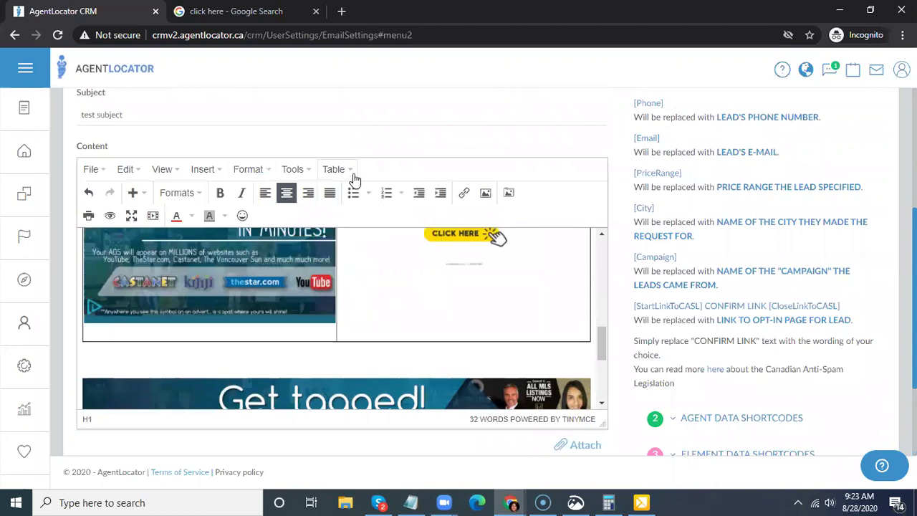
# - Insert a 1x1 table and paste the 'Tips on Preparing for a sale' heading into its cell
pyautogui.click(345, 172)
pyautogui.moveTo(426, 193)
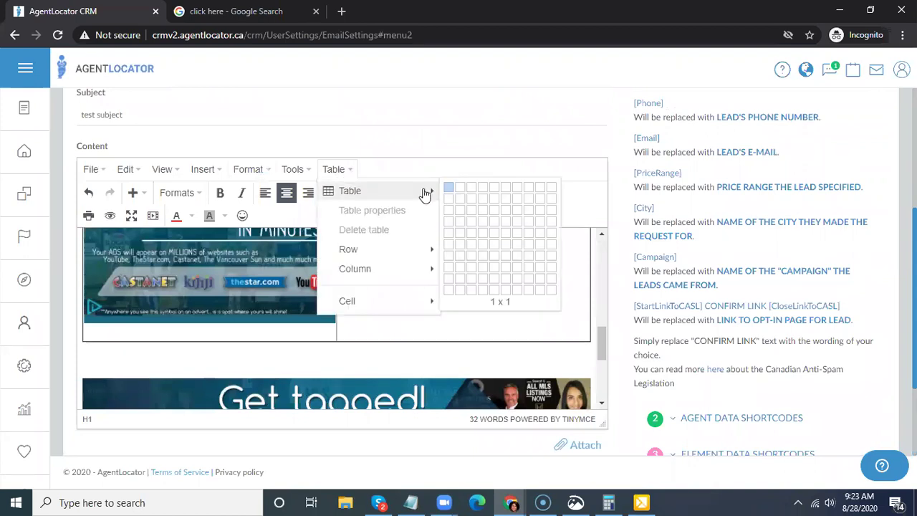
pyautogui.scroll(-5, 597, 225)
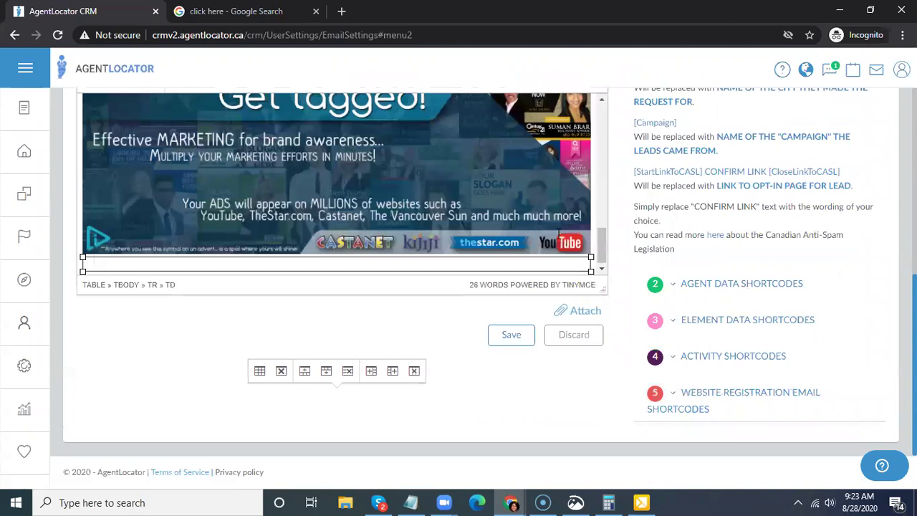
pyautogui.click(307, 261)
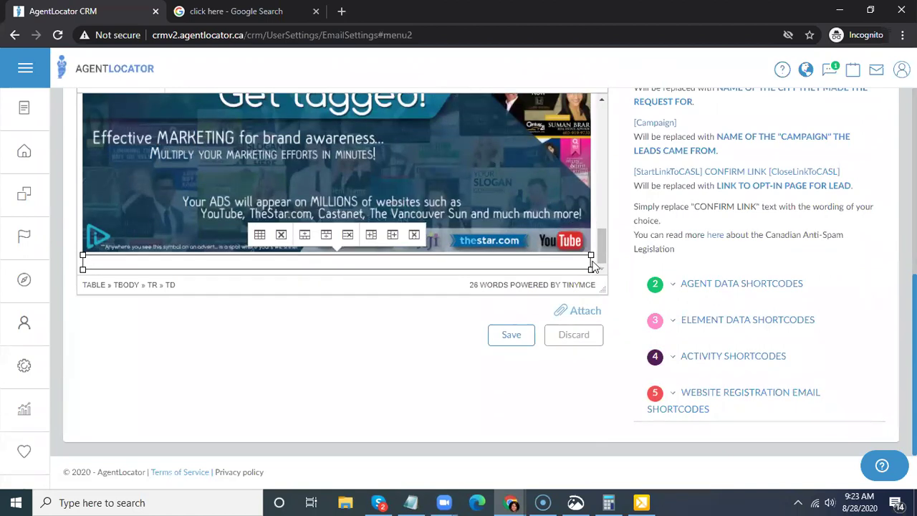
pyautogui.hotkey('ctrl', 'v')
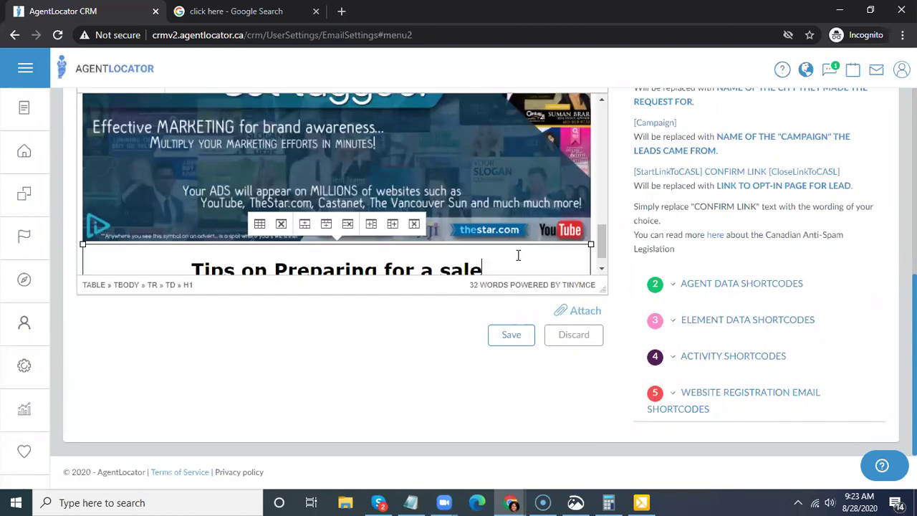
pyautogui.scroll(3, 526, 244)
pyautogui.scroll(-3, 526, 244)
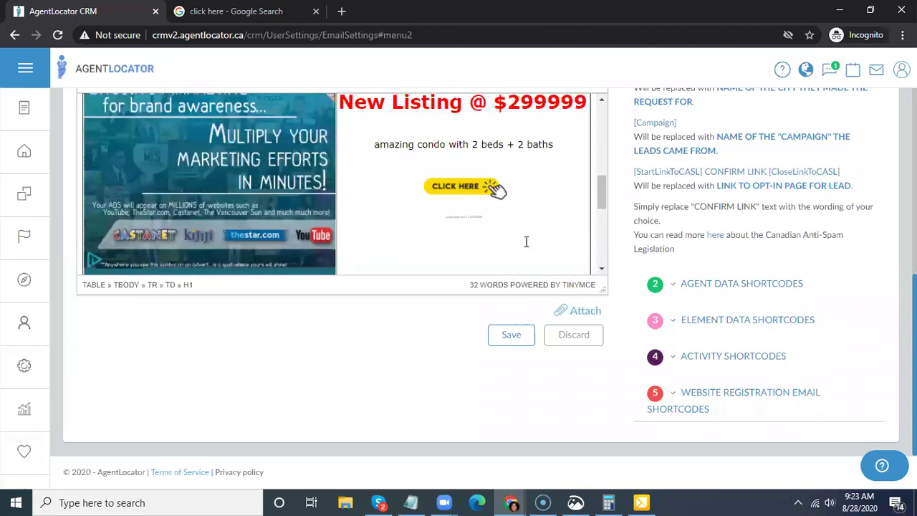
pyautogui.scroll(3, 526, 241)
pyautogui.scroll(-3, 526, 244)
pyautogui.scroll(4, 467, 308)
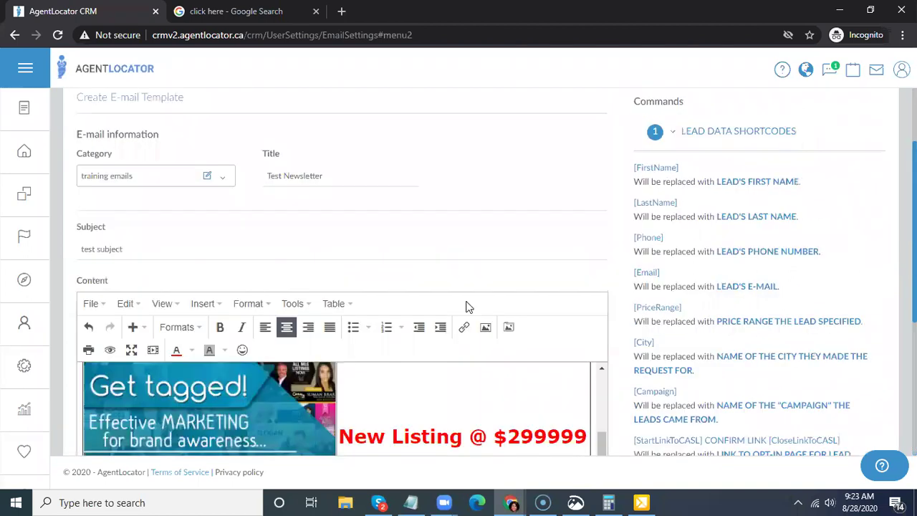
# - Give the heading text a blue background colour
pyautogui.click(225, 351)
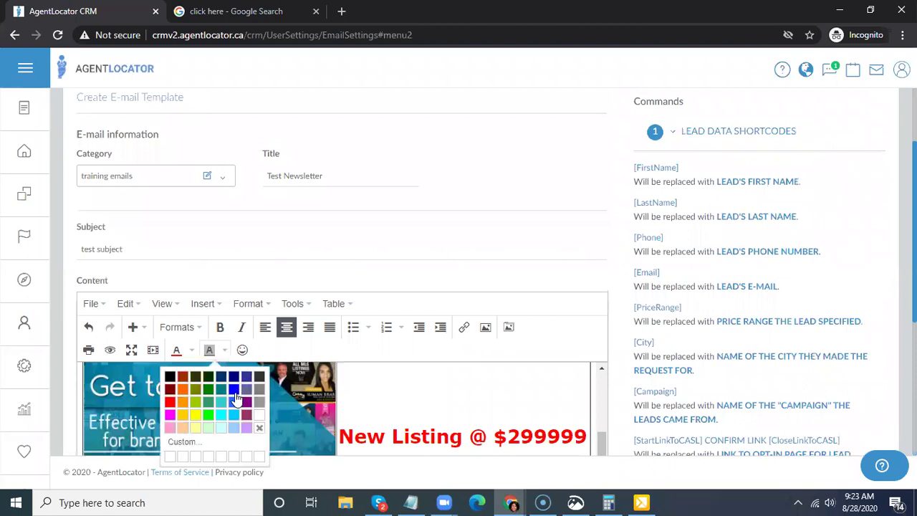
pyautogui.click(234, 389)
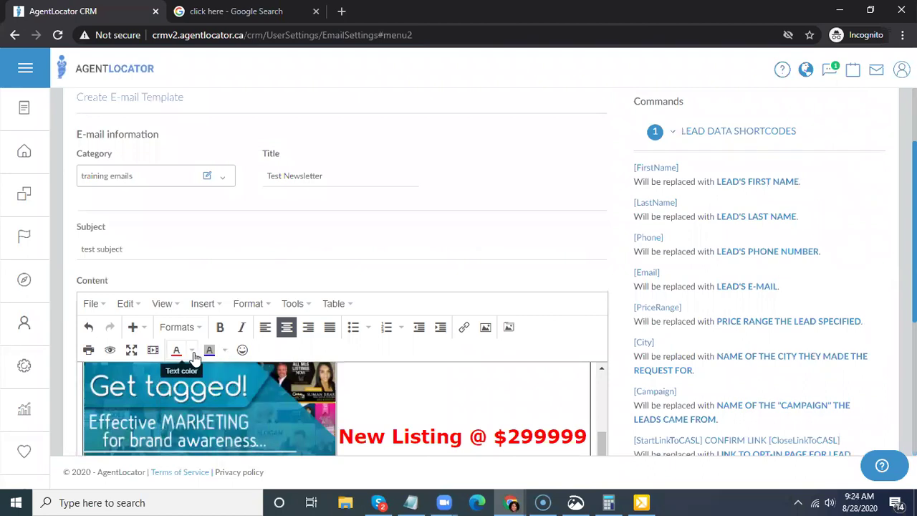
pyautogui.scroll(-1, 390, 341)
pyautogui.scroll(-10, 392, 335)
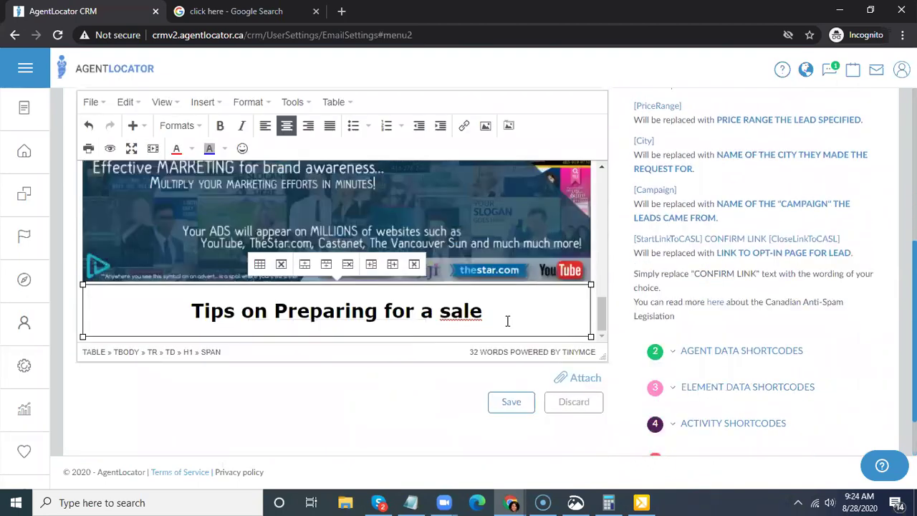
# - Set the heading cell's background colour to teal #38b9c2 in Cell properties' Advanced settings
pyautogui.tripleClick(505, 322)
pyautogui.rightClick(508, 319)
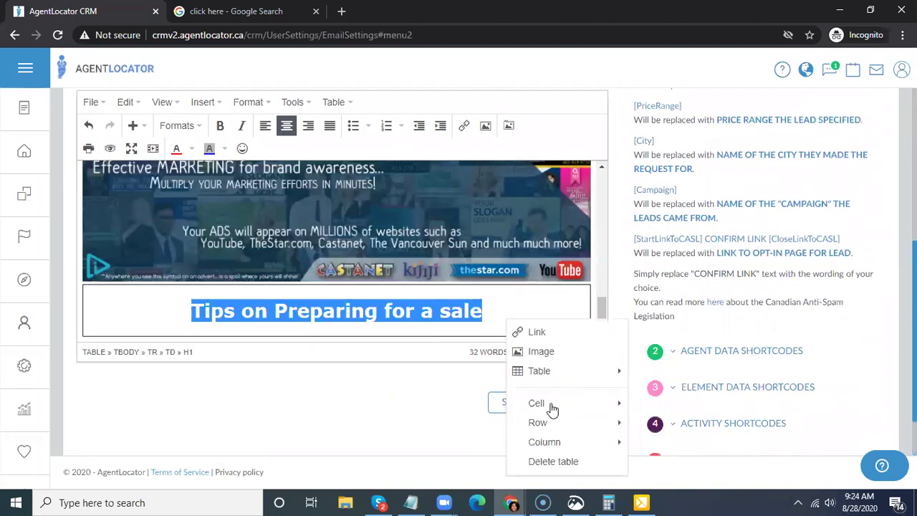
pyautogui.moveTo(618, 401)
pyautogui.click(665, 402)
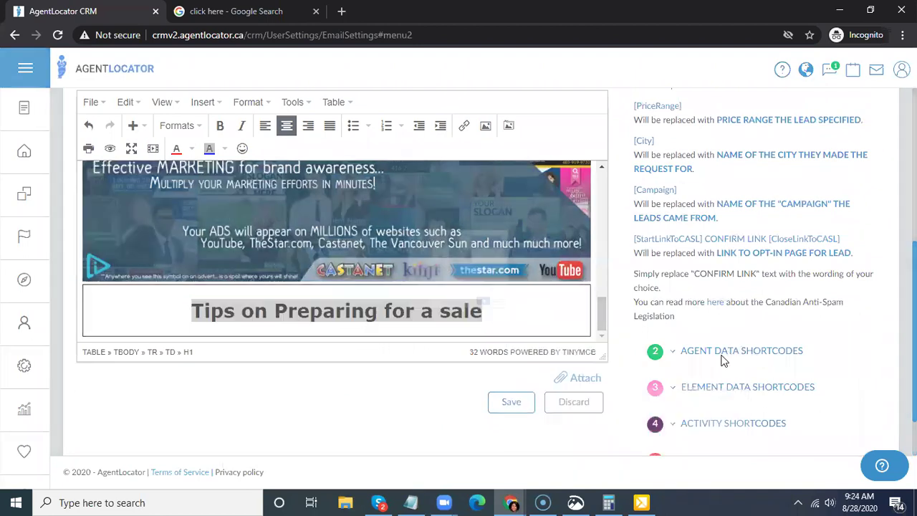
pyautogui.click(423, 208)
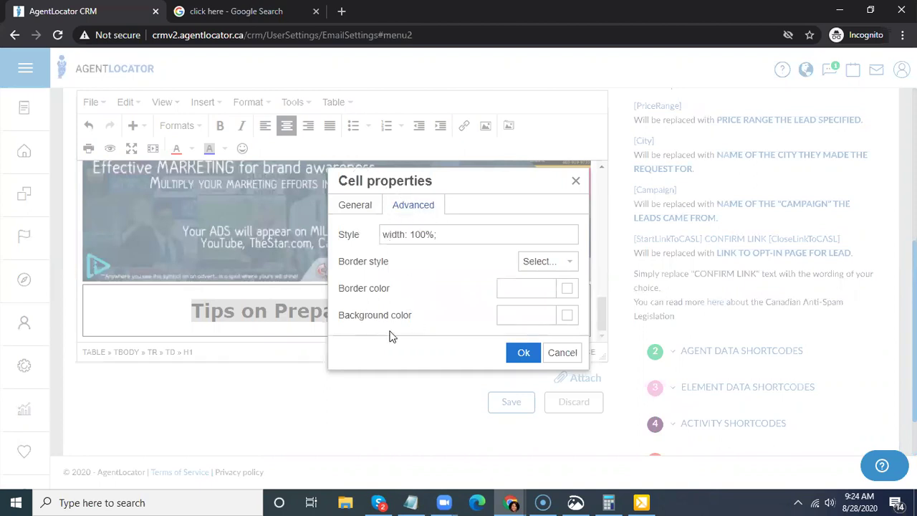
pyautogui.click(542, 315)
pyautogui.click(570, 321)
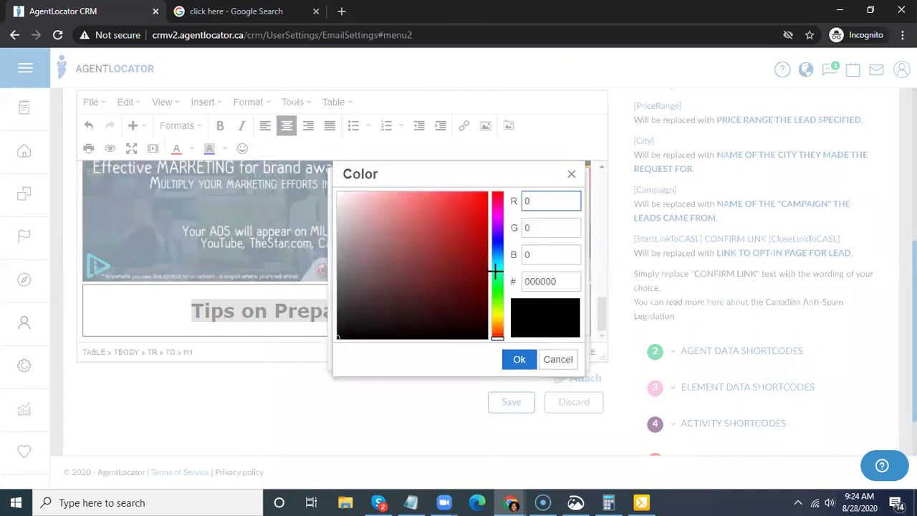
pyautogui.click(497, 263)
pyautogui.click(444, 226)
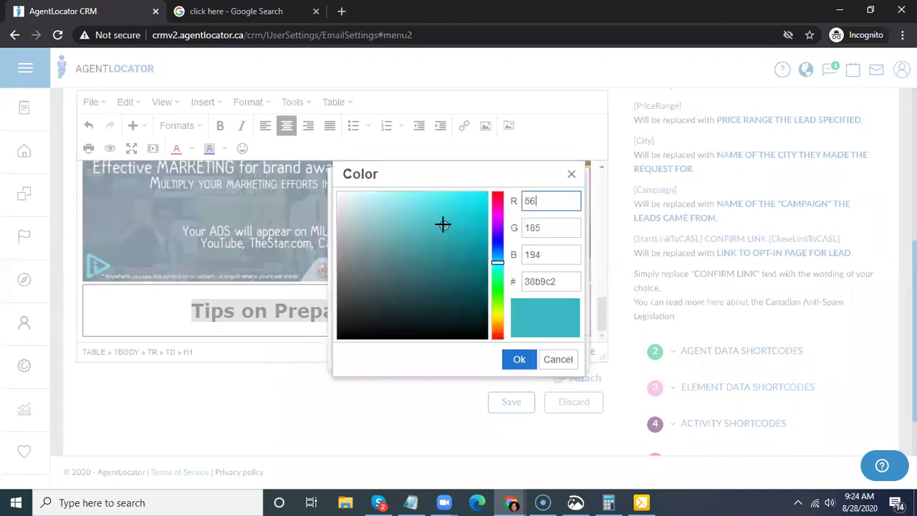
pyautogui.click(520, 360)
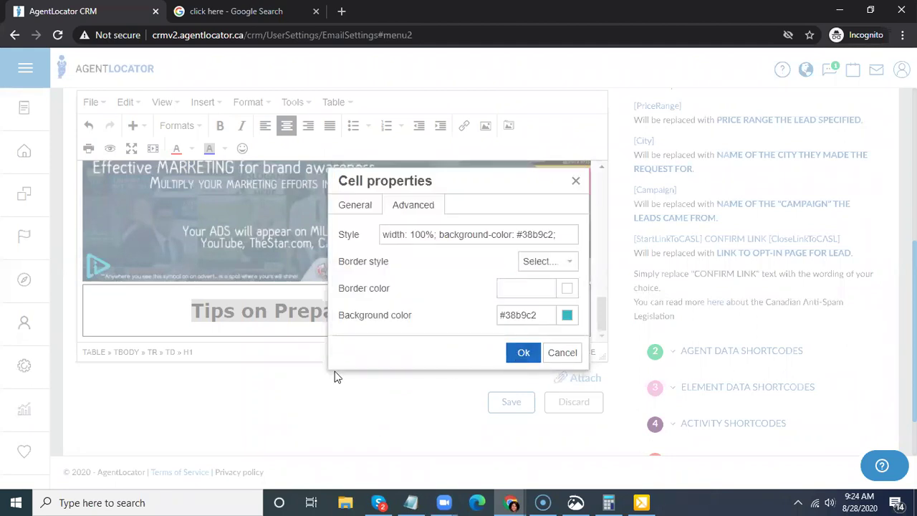
pyautogui.press('Return')
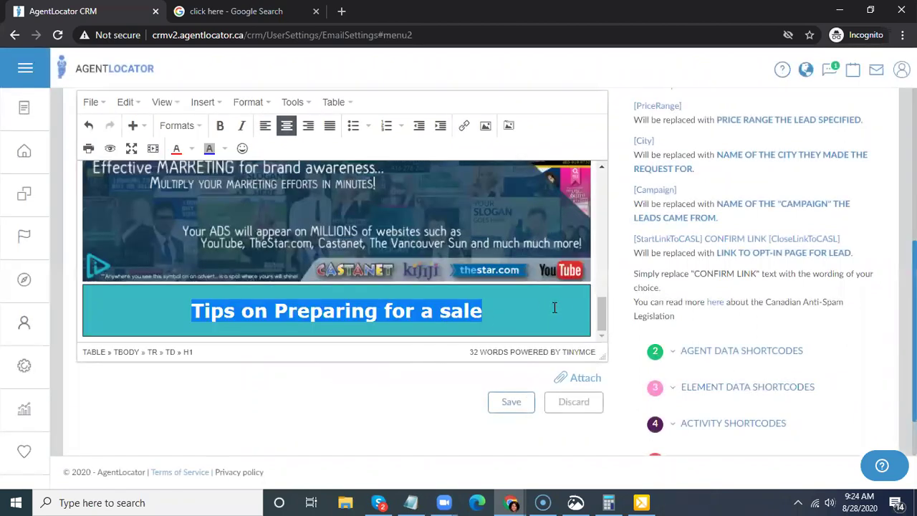
pyautogui.scroll(-1, 554, 308)
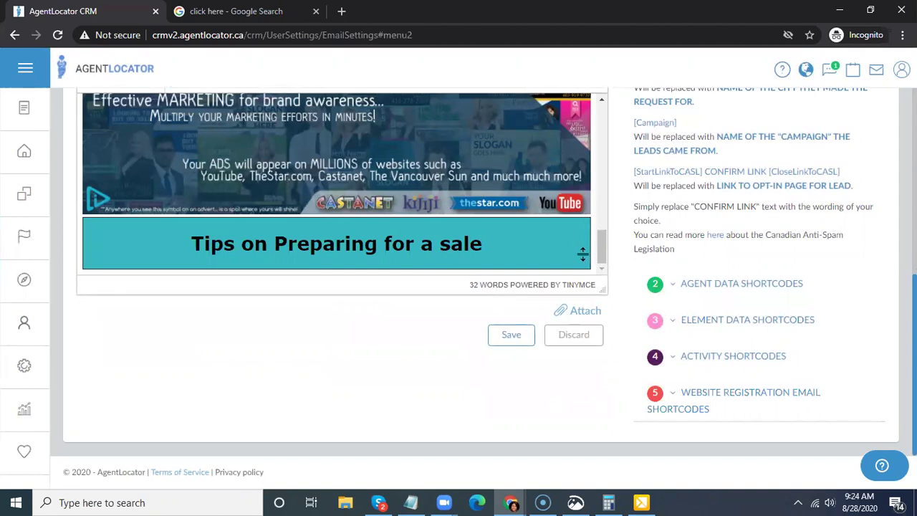
# - Type 'lj;aj' below the teal heading, then 'For the full article, Go hre' on the next line
pyautogui.scroll(-1, 583, 254)
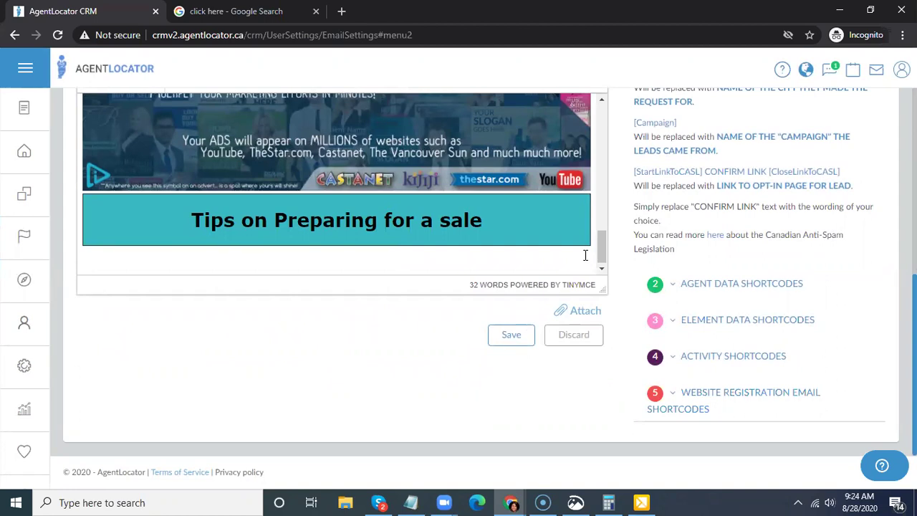
pyautogui.write('lj;aj')
pyautogui.press('Return')
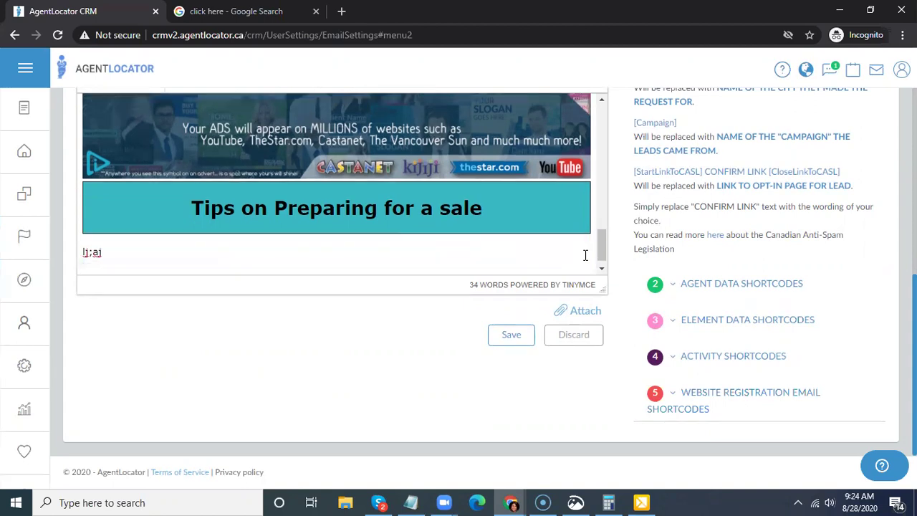
pyautogui.write('For the fu')
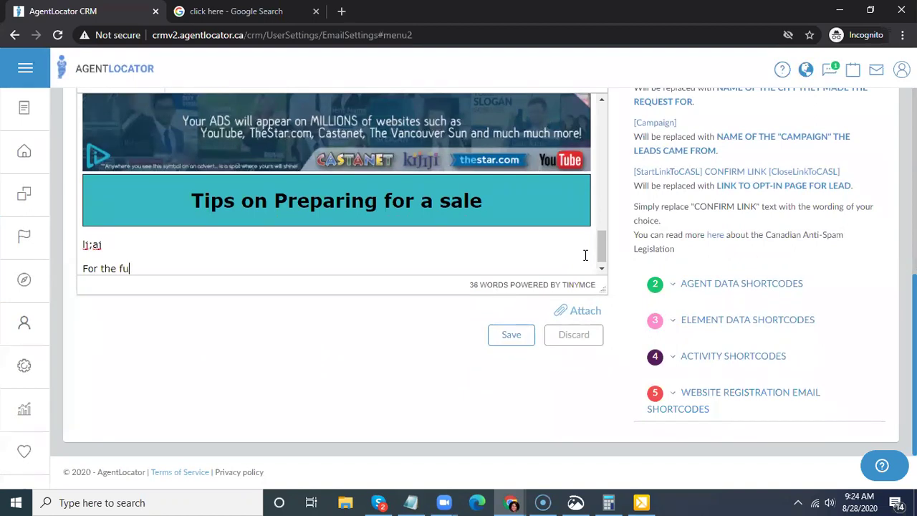
pyautogui.write('ll article, Go hre:')
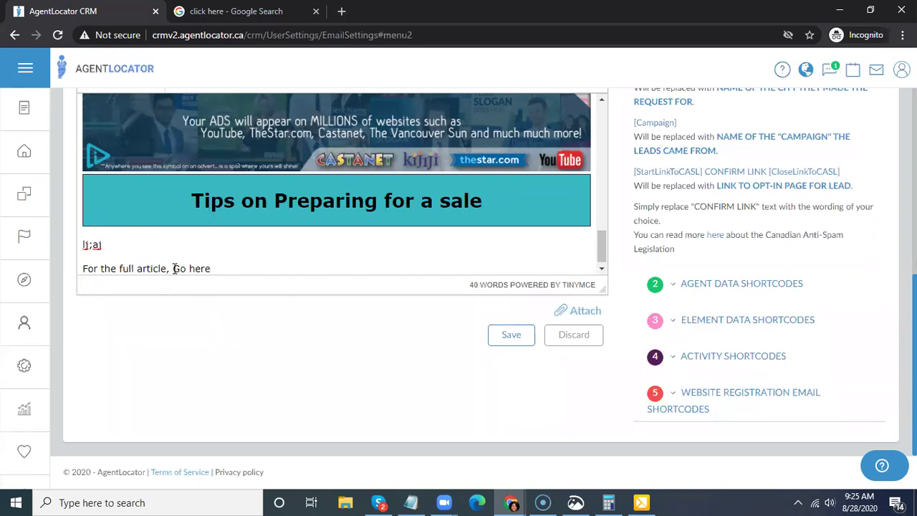
pyautogui.keyDown('shift'); pyautogui.click(215, 271); pyautogui.keyUp('shift')
pyautogui.scroll(5, 630, 290)
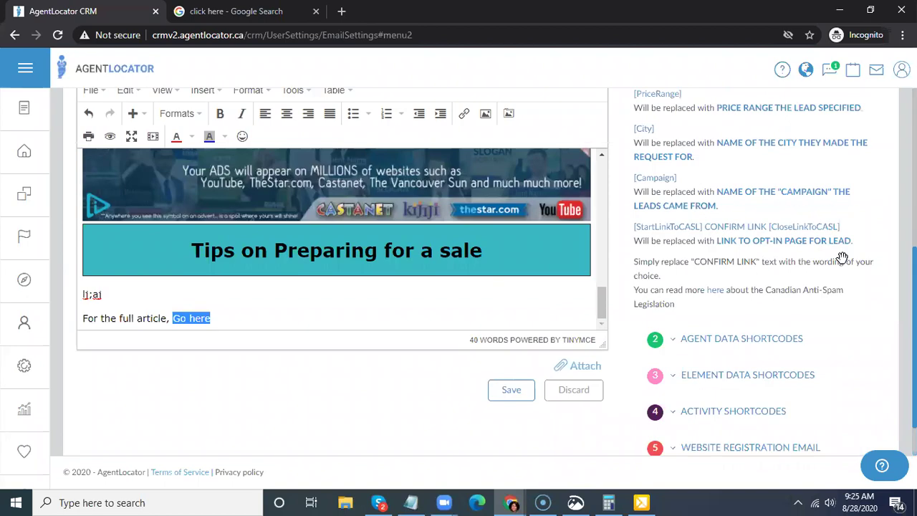
pyautogui.scroll(-3, 598, 309)
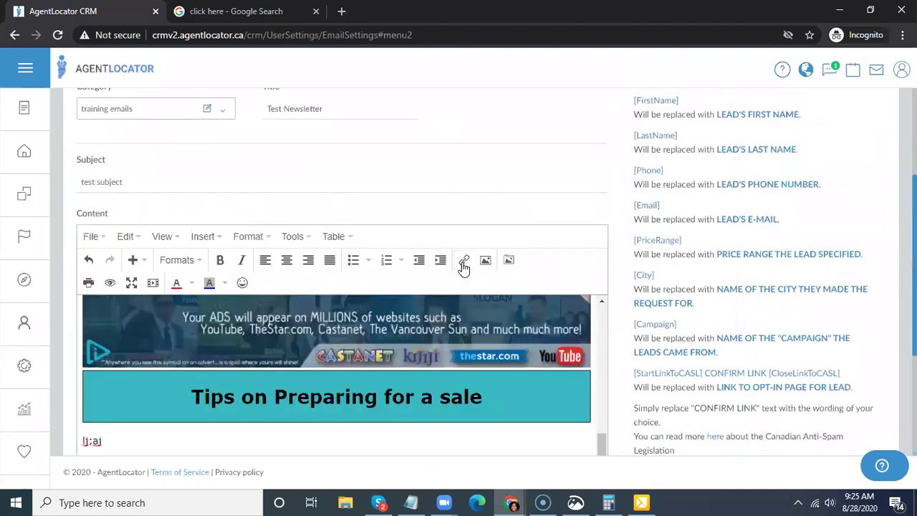
pyautogui.hotkey('ctrl', 'k')
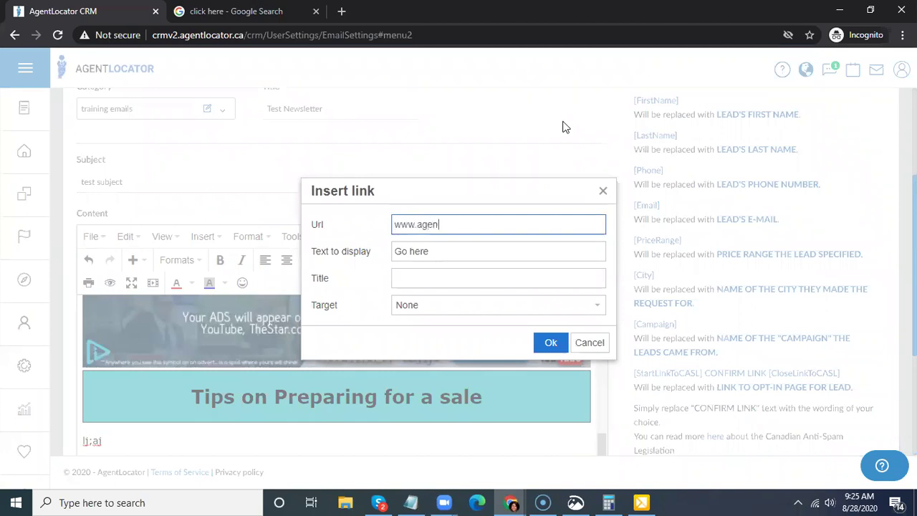
pyautogui.write('www.agentlocator.ca')
pyautogui.click(423, 314)
pyautogui.click(408, 347)
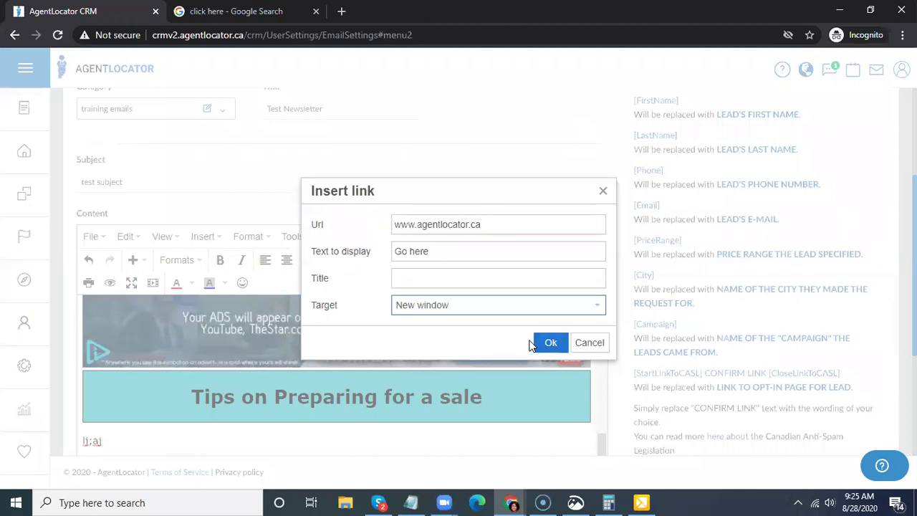
pyautogui.click(546, 343)
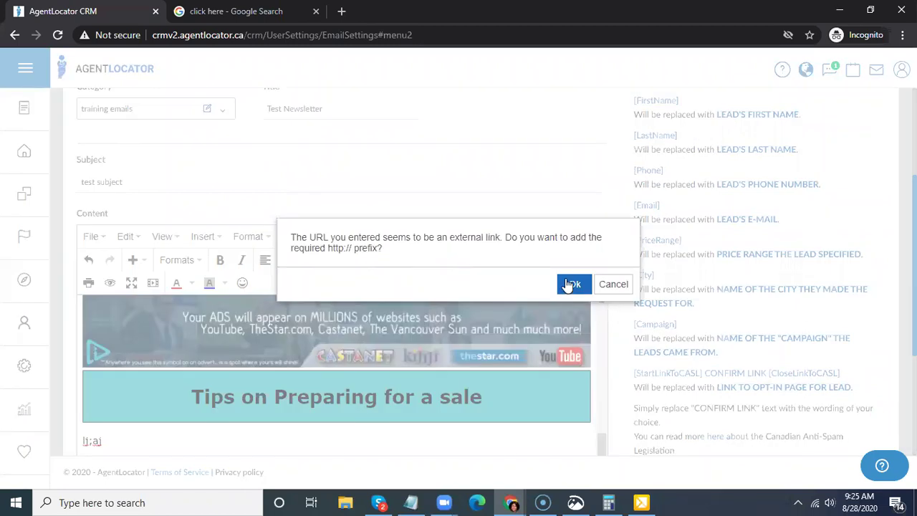
pyautogui.click(575, 284)
pyautogui.scroll(-3, 601, 252)
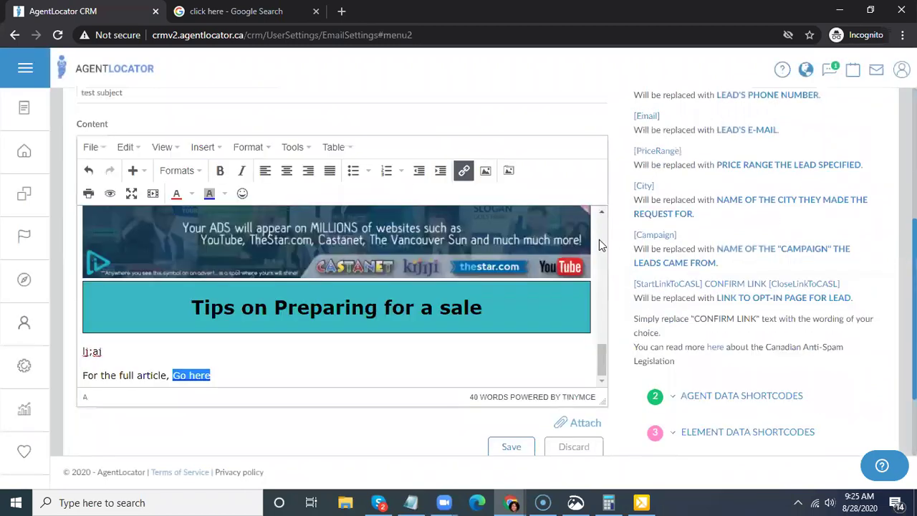
pyautogui.click(220, 240)
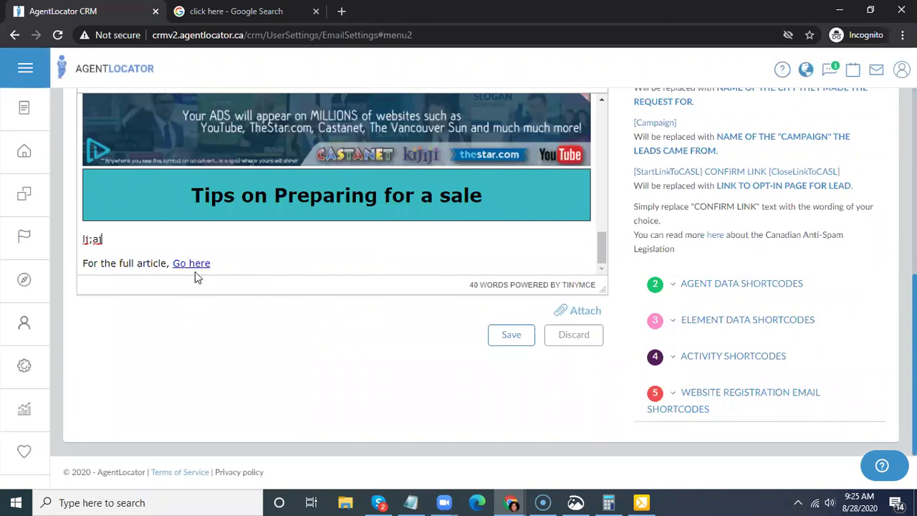
# - Bold the 'Go here' link and add a new empty line after it
pyautogui.moveTo(222, 263); pyautogui.dragTo(171, 263)
pyautogui.hotkey('ctrl', 'b')
pyautogui.click(266, 259)
pyautogui.click(256, 240)
pyautogui.click(251, 260)
pyautogui.press('Return')
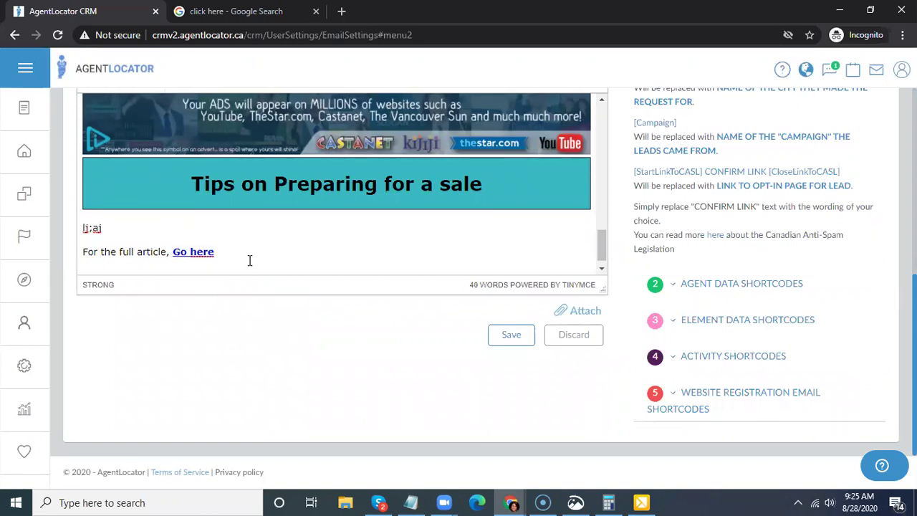
# - Check the Get tagged banner, then put the cursor on the empty line below Go here
pyautogui.scroll(5, 252, 258)
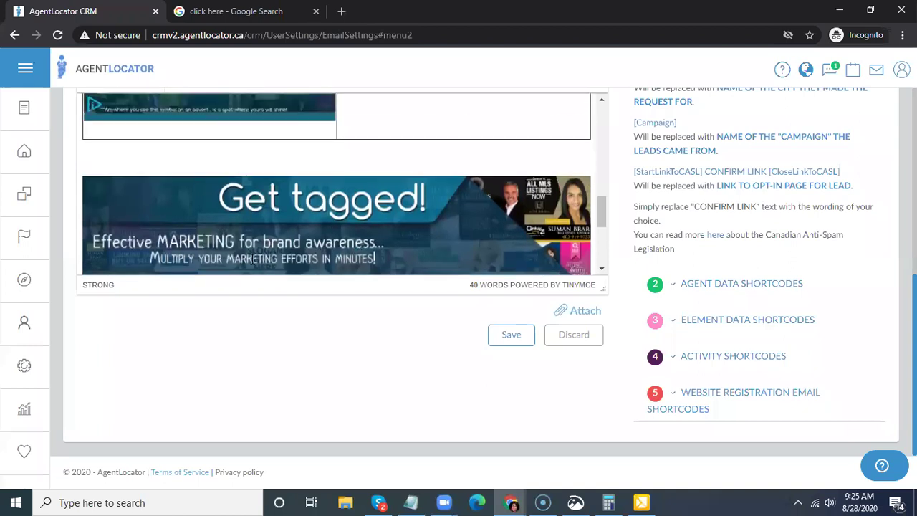
pyautogui.scroll(3, 354, 212)
pyautogui.scroll(-1, 344, 204)
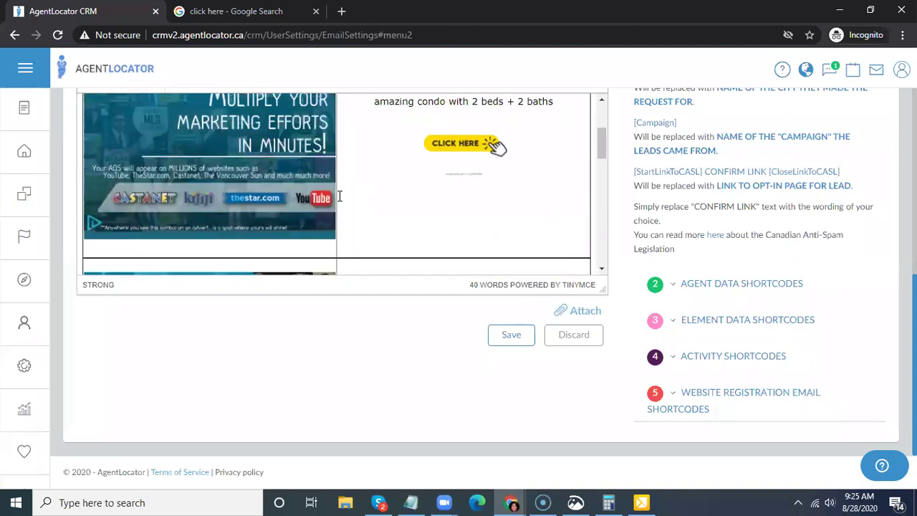
pyautogui.scroll(2, 338, 196)
pyautogui.scroll(-1, 387, 200)
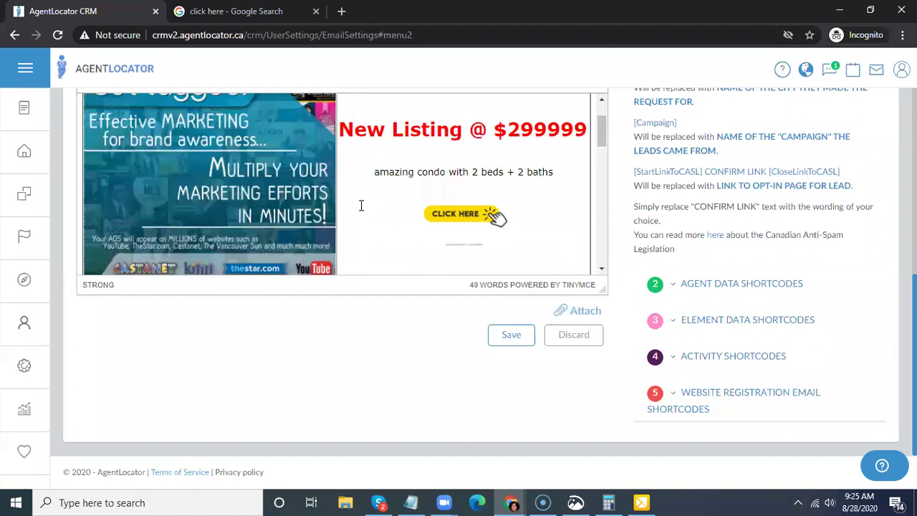
pyautogui.click(241, 196)
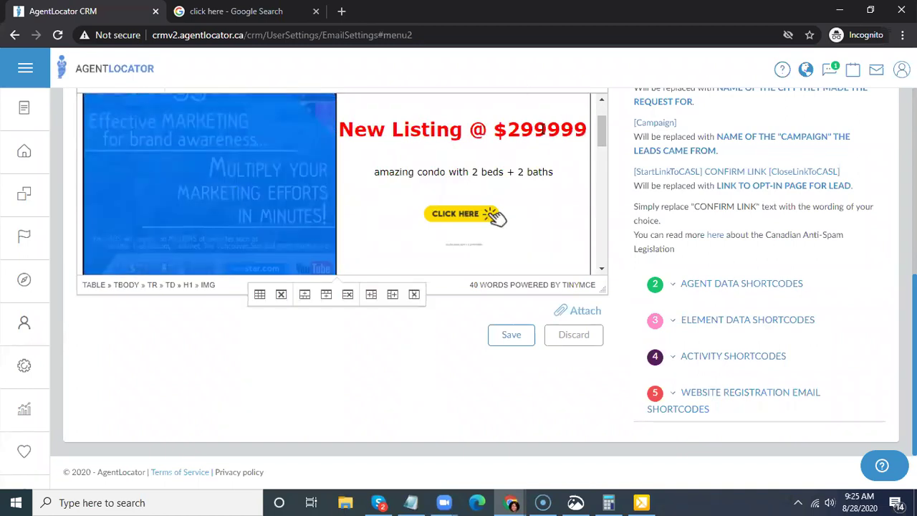
pyautogui.click(561, 151)
pyautogui.scroll(-4, 545, 189)
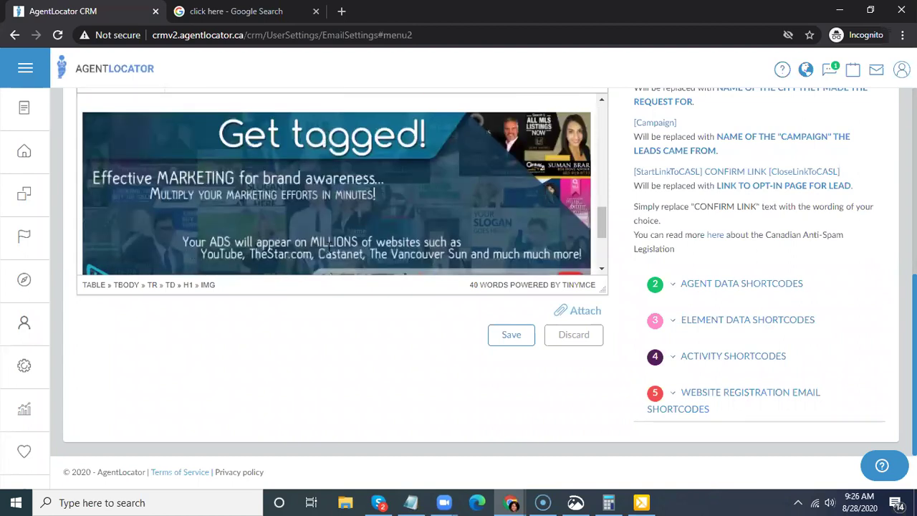
pyautogui.scroll(-2, 499, 160)
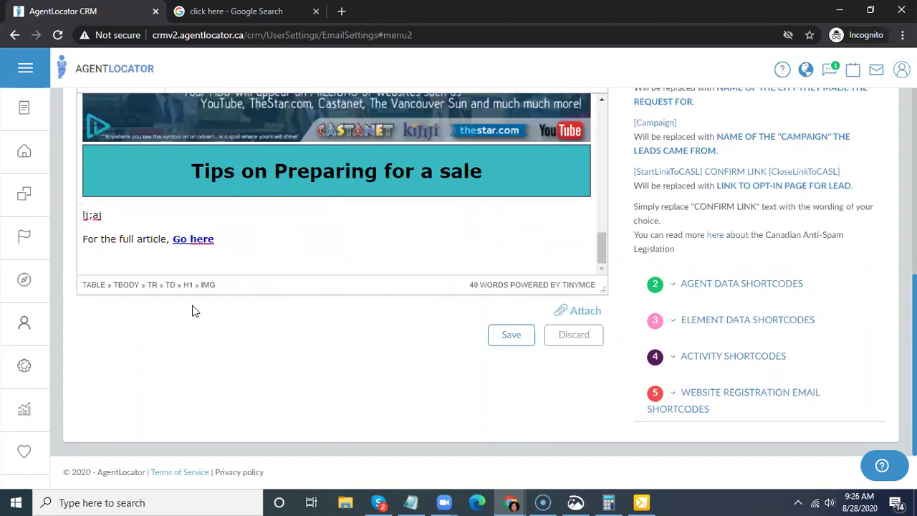
pyautogui.click(98, 256)
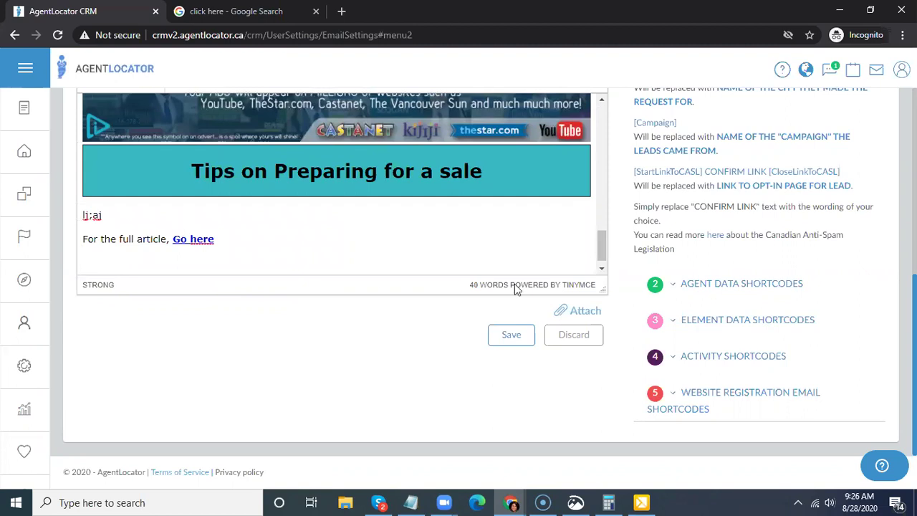
pyautogui.scroll(2, 606, 200)
pyautogui.scroll(5, 613, 199)
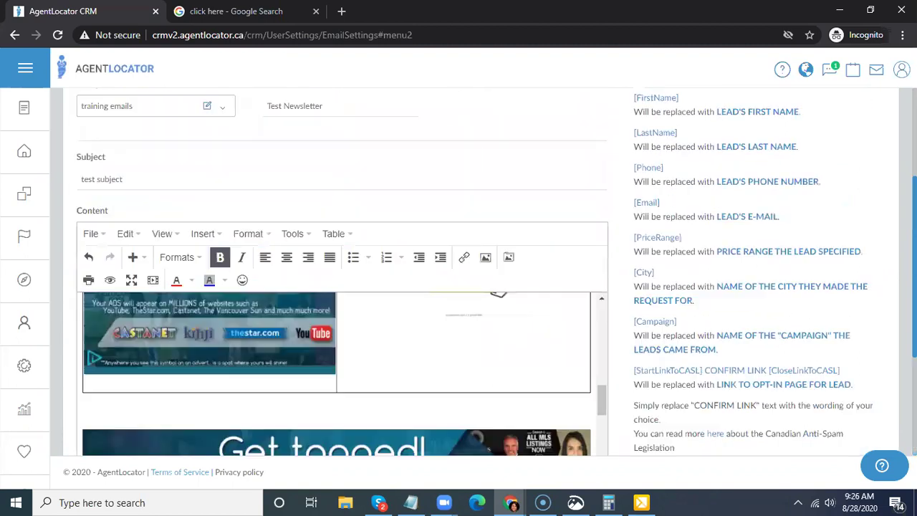
pyautogui.scroll(-4, 893, 219)
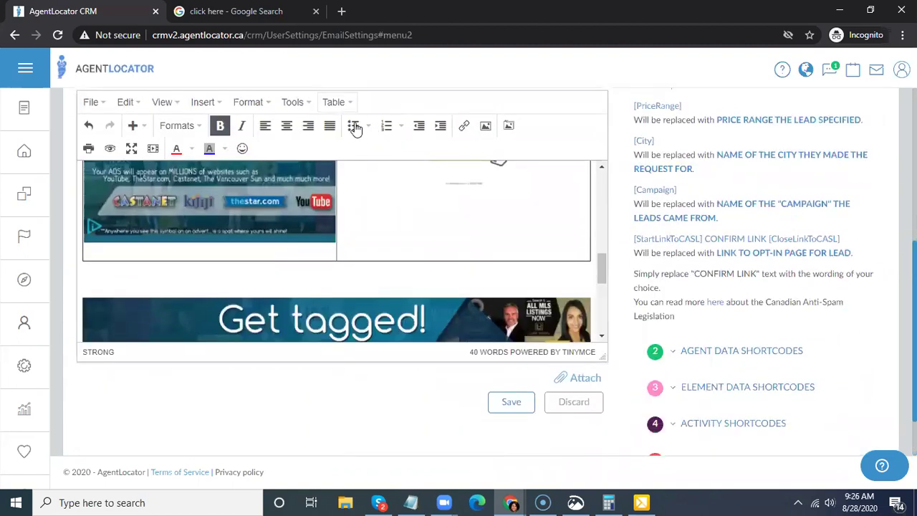
# - Insert a one-row, three-column table and type 'est article' into its first cell
pyautogui.click(350, 109)
pyautogui.moveTo(362, 124)
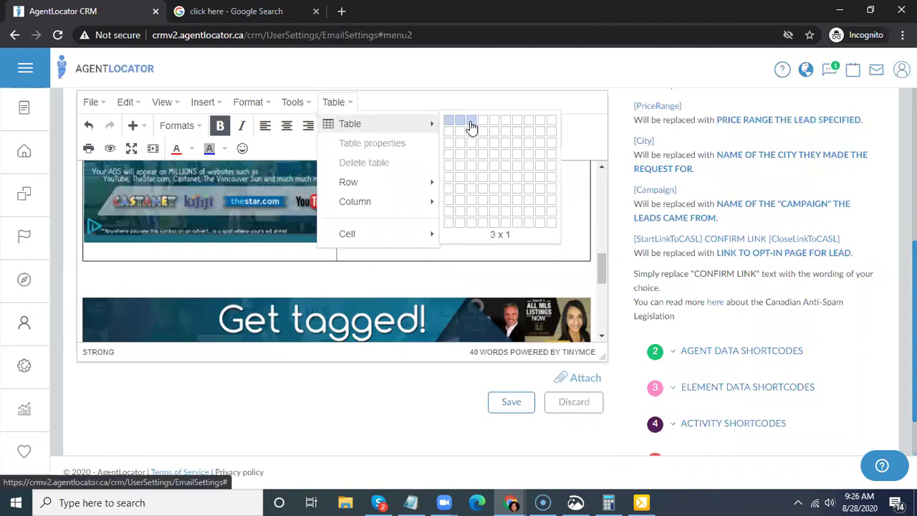
pyautogui.click(470, 127)
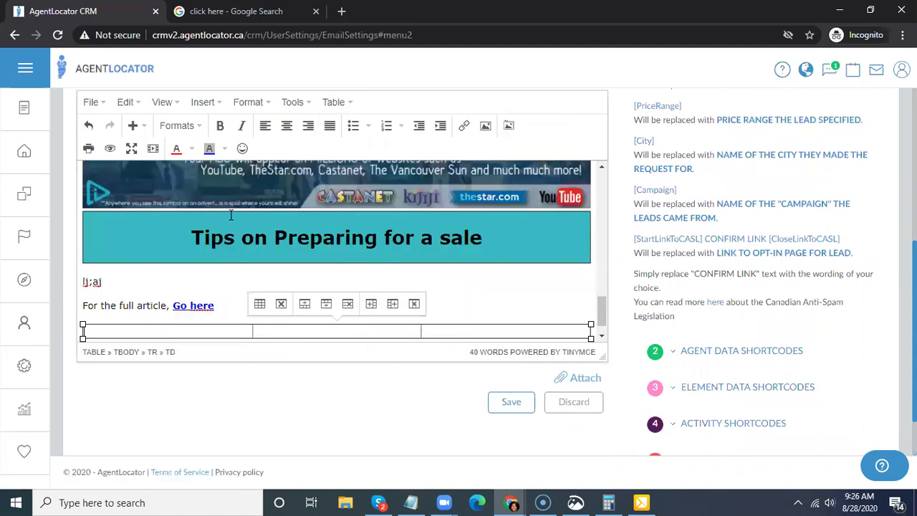
pyautogui.rightClick(164, 334)
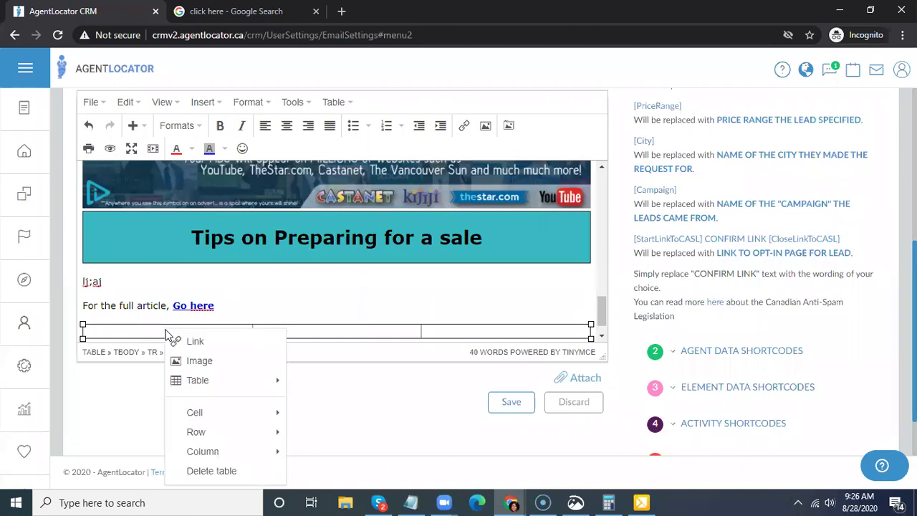
pyautogui.moveTo(229, 419)
pyautogui.write('est article')
pyautogui.press('Return')
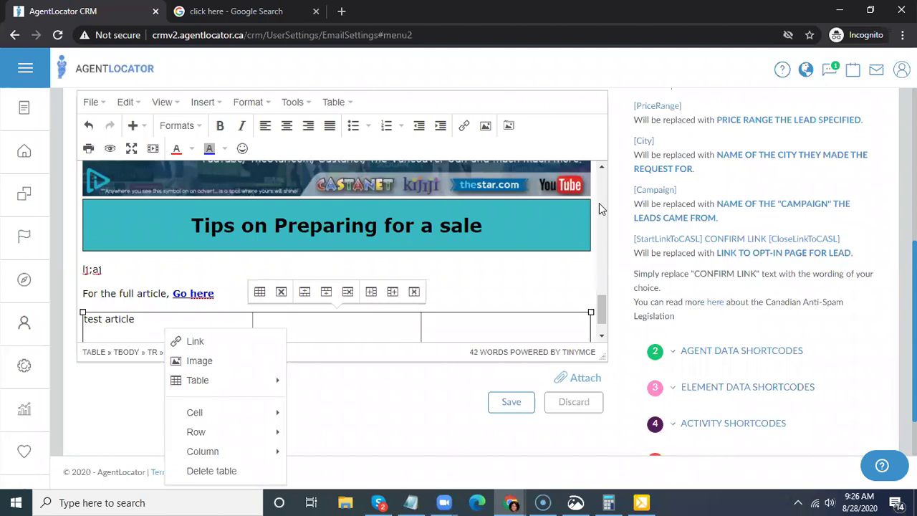
pyautogui.scroll(-1, 599, 203)
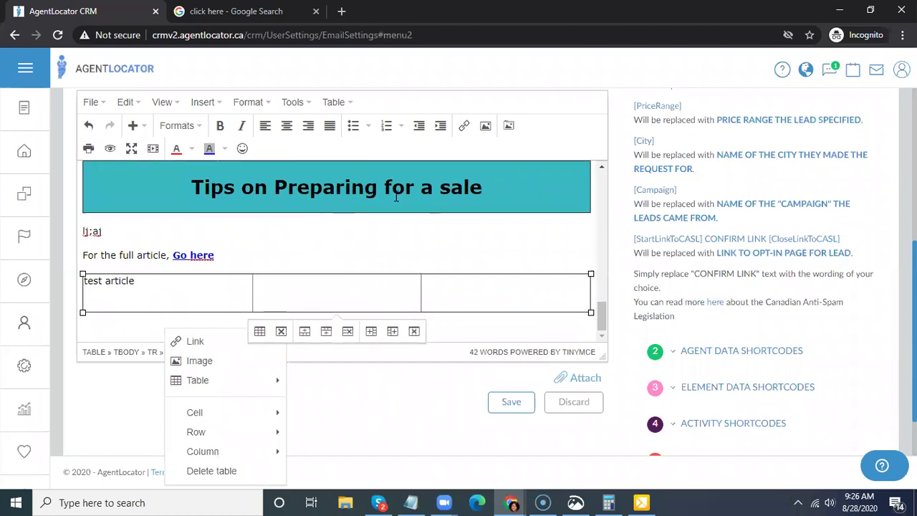
# - Nest a one-cell table in the first cell and delete the 'test article' text
pyautogui.click(347, 105)
pyautogui.moveTo(379, 126)
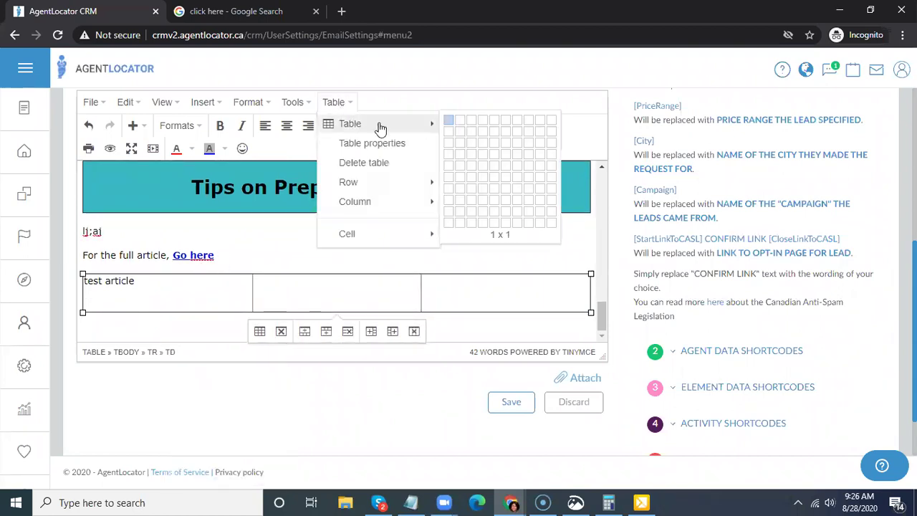
pyautogui.click(448, 120)
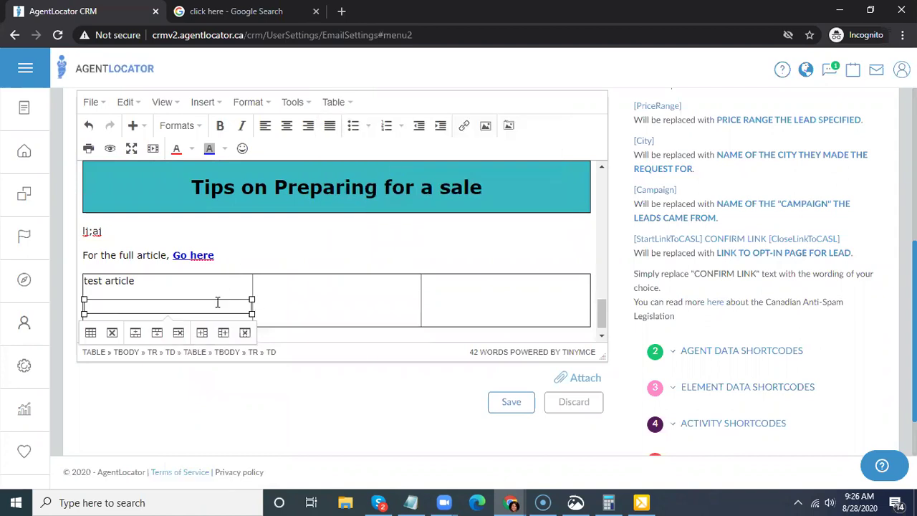
pyautogui.click(171, 287)
pyautogui.moveTo(95, 286)
pyautogui.mouseDown()
pyautogui.moveTo(163, 280)
pyautogui.moveTo(80, 281)
pyautogui.mouseUp()
pyautogui.hotkey('ctrl', 'c')
pyautogui.click(163, 279)
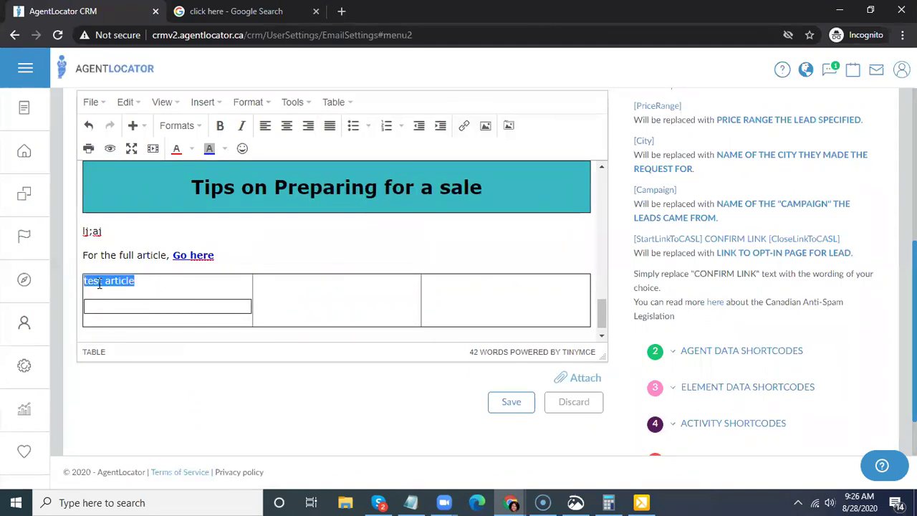
pyautogui.press('BackSpace')
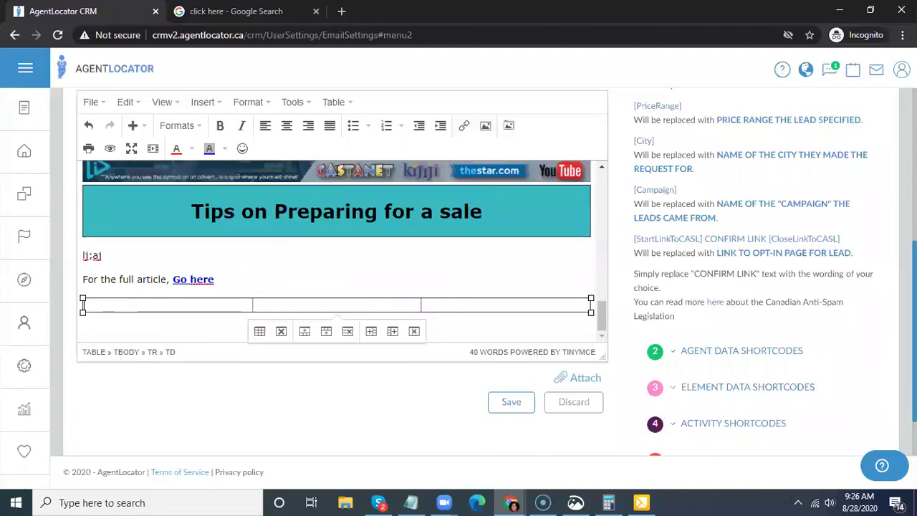
pyautogui.click(350, 106)
# - Insert a one-cell table in the first cell, paste 'test article' into it, and add a line
pyautogui.moveTo(351, 125)
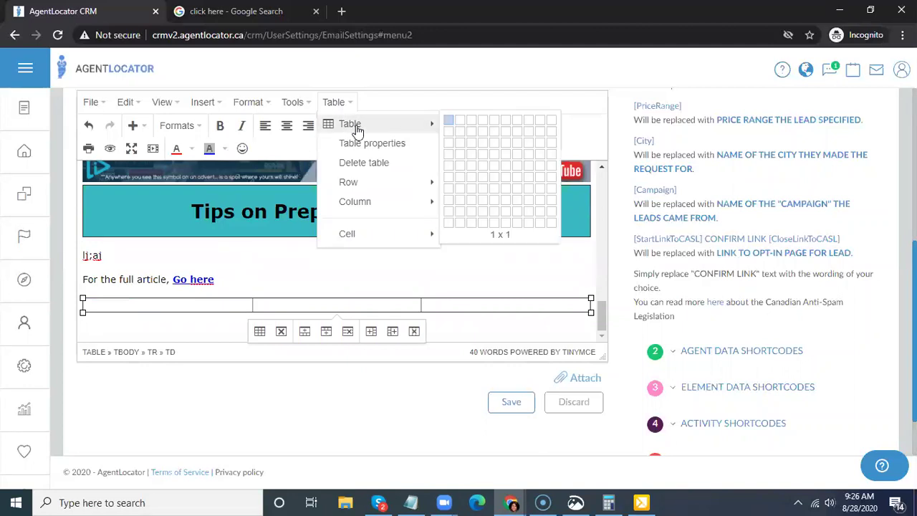
pyautogui.click(446, 122)
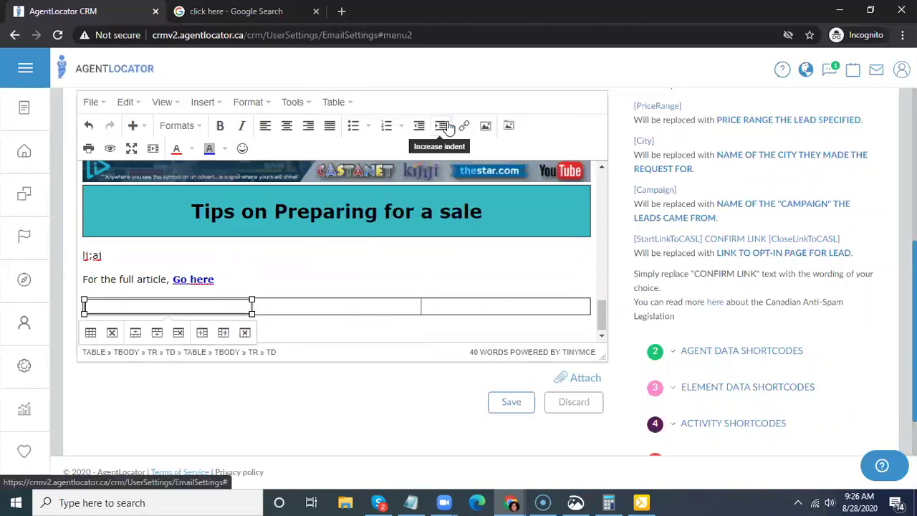
pyautogui.hotkey('ctrl', 'v')
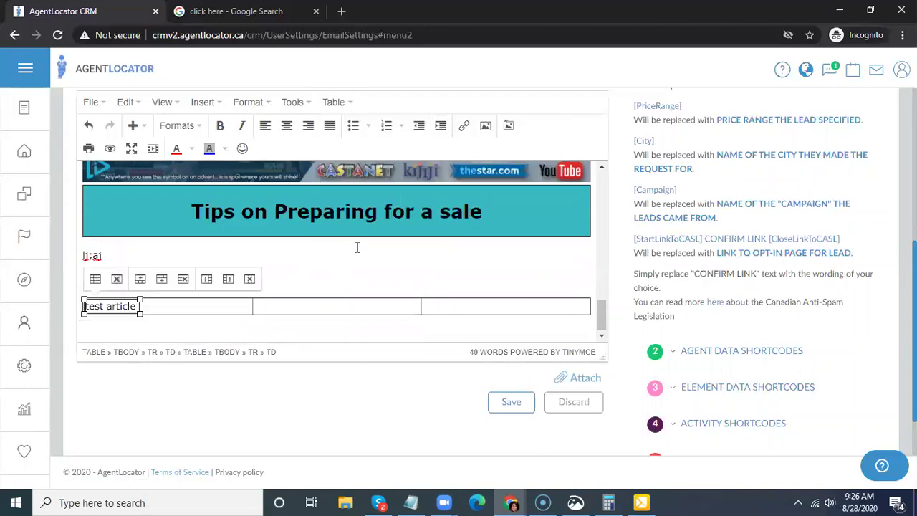
pyautogui.click(216, 302)
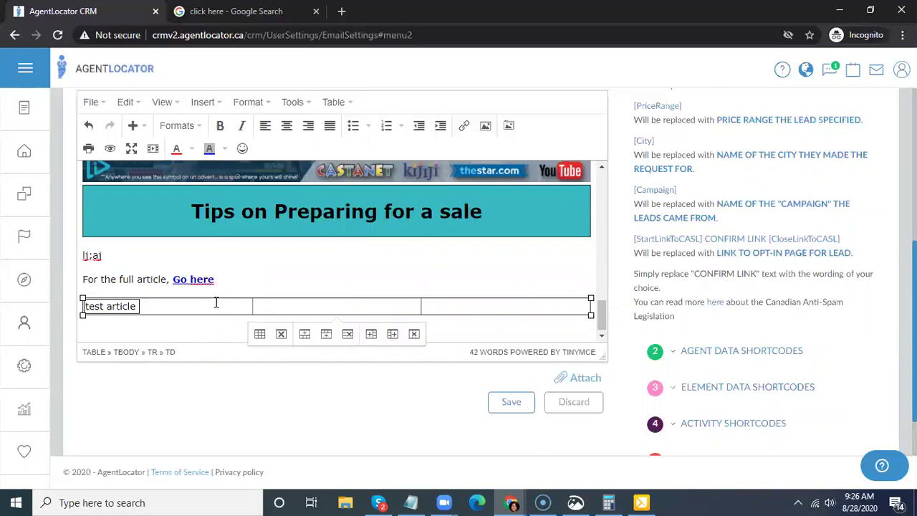
pyautogui.press('Return')
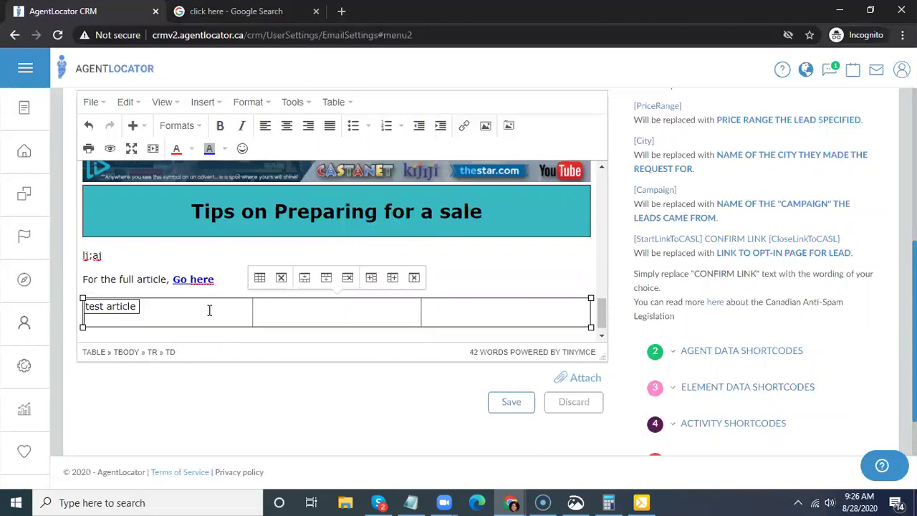
# - Make 'test article' a centred Heading 2 and widen its cell to 246 px
pyautogui.click(123, 305)
pyautogui.tripleClick(124, 306)
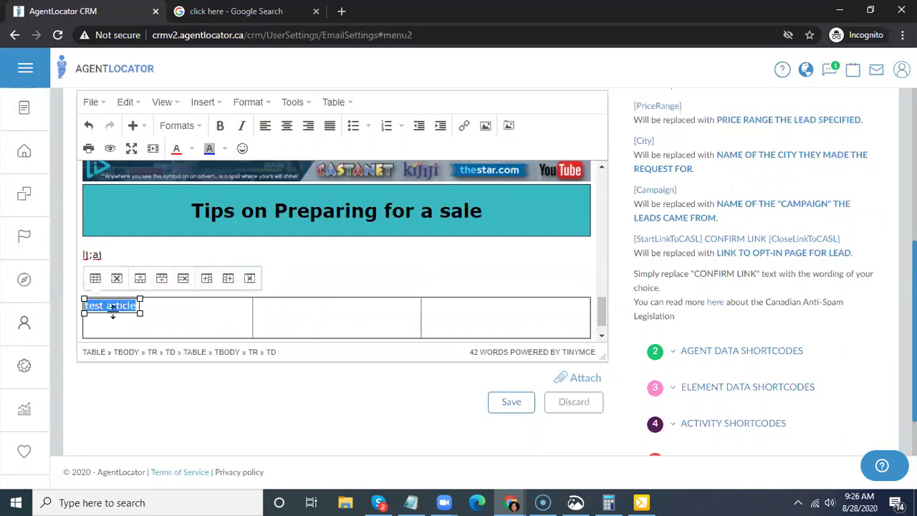
pyautogui.click(201, 127)
pyautogui.moveTo(255, 151)
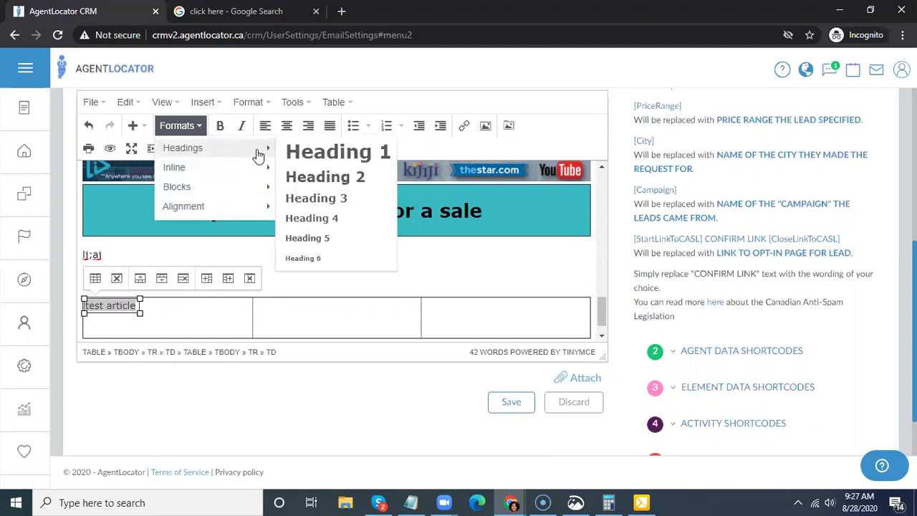
pyautogui.click(327, 177)
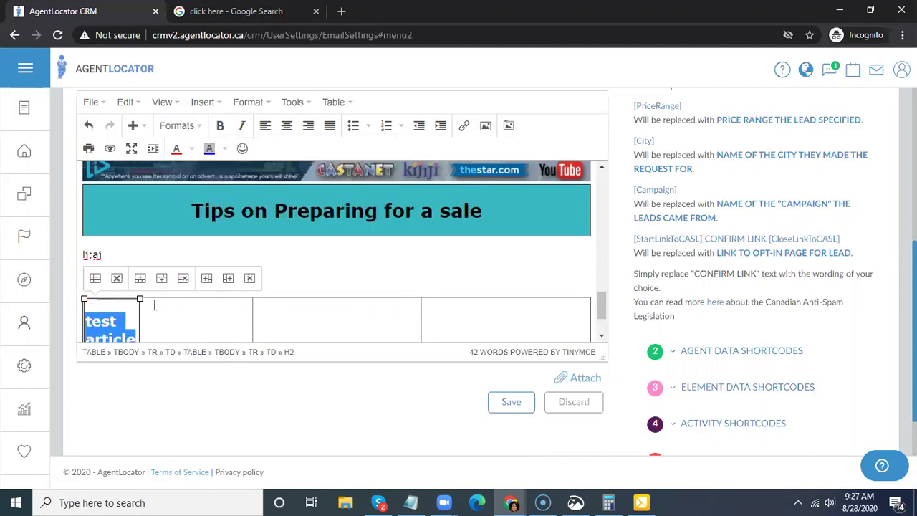
pyautogui.click(287, 126)
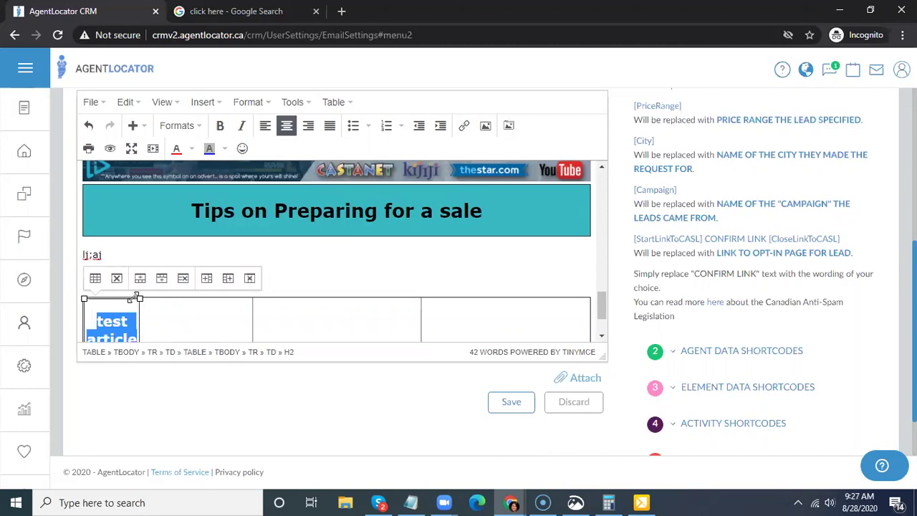
pyautogui.moveTo(140, 299); pyautogui.dragTo(253, 300)
pyautogui.scroll(-1, 296, 266)
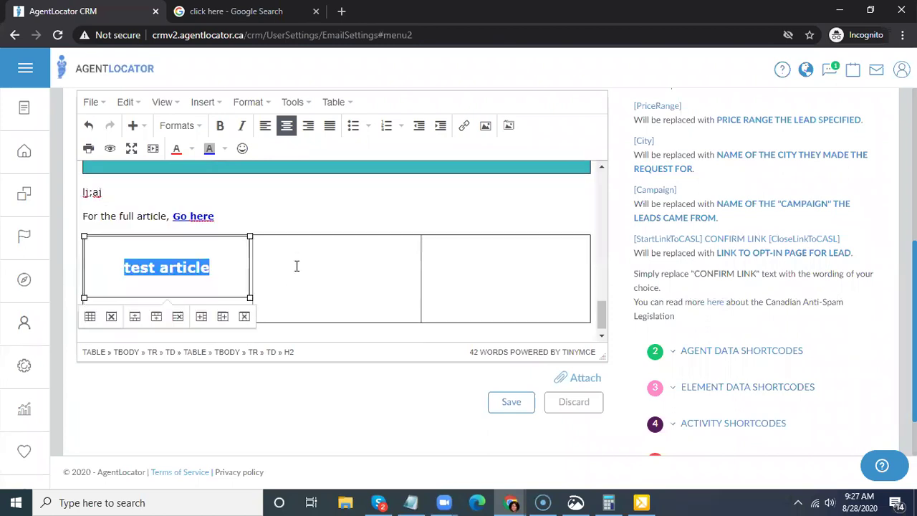
pyautogui.click(238, 294)
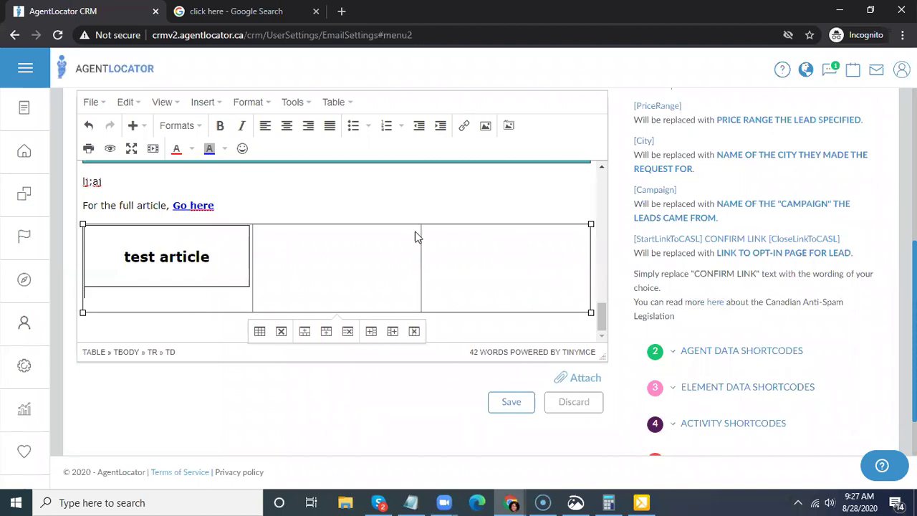
# - Open the screen capture tool
pyautogui.scroll(-1, 606, 268)
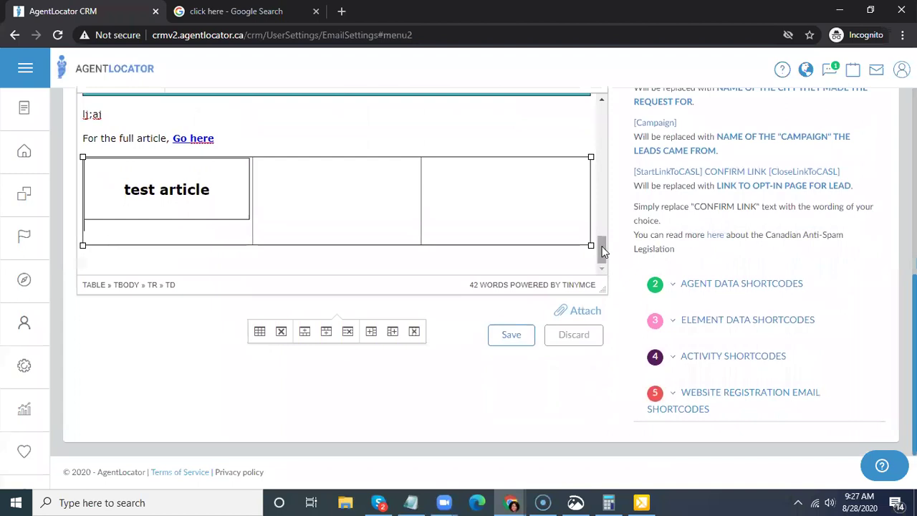
pyautogui.scroll(2, 385, 203)
pyautogui.scroll(-2, 468, 192)
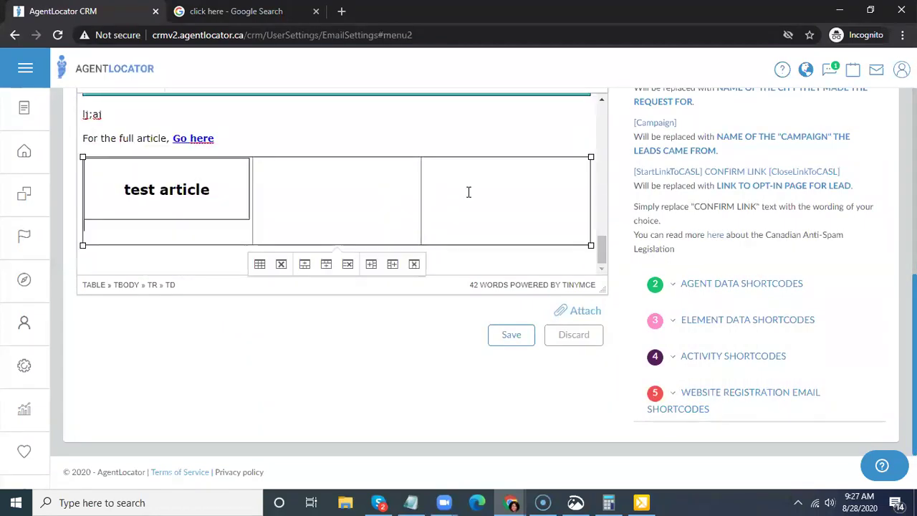
pyautogui.click(642, 501)
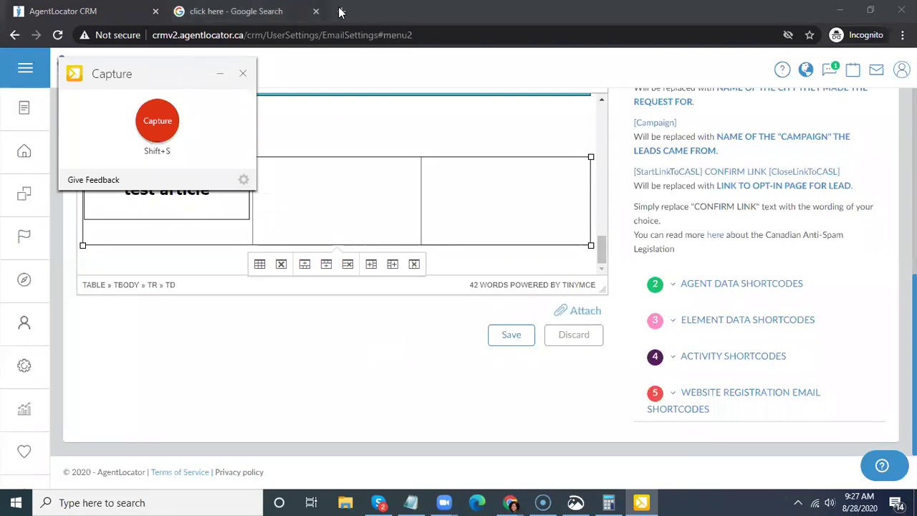
# - Search Google for 'treb stats' in a new incognito tab
pyautogui.click(424, 18)
pyautogui.hotkey('ctrl', 't')
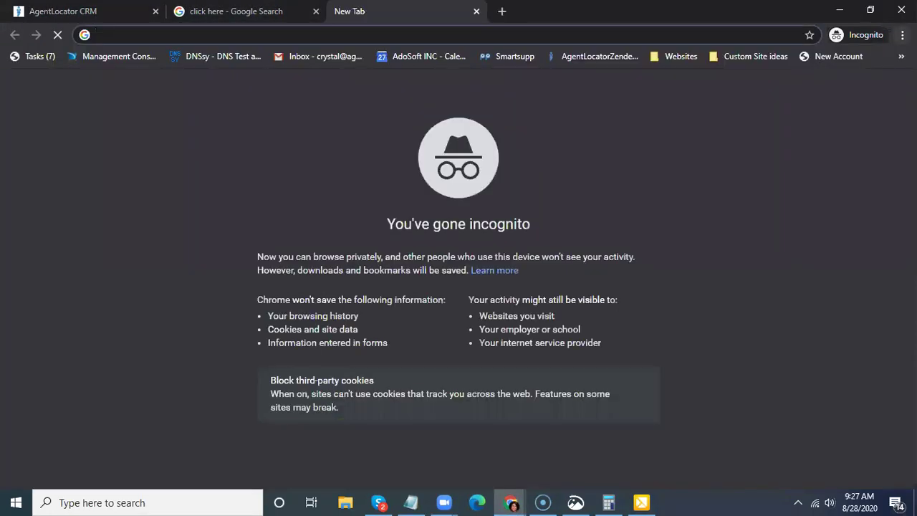
pyautogui.write('tre')
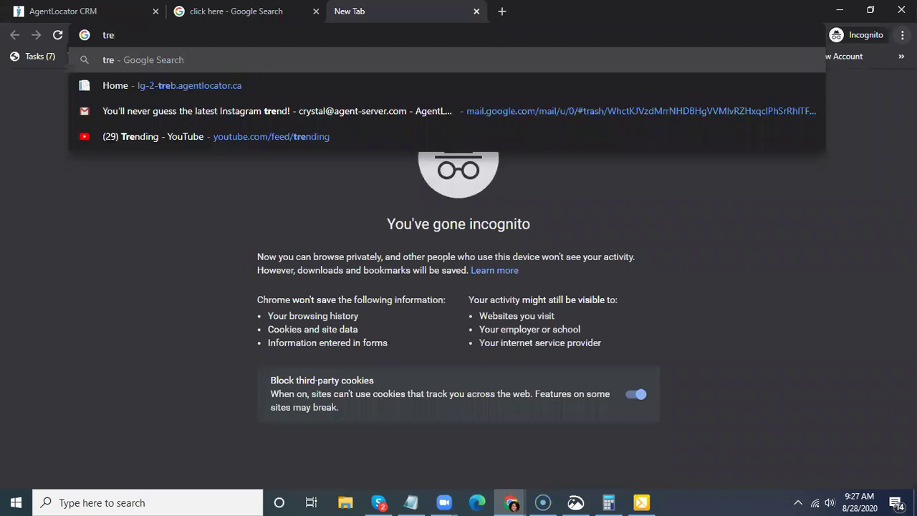
pyautogui.write('b stats')
pyautogui.press('Return')
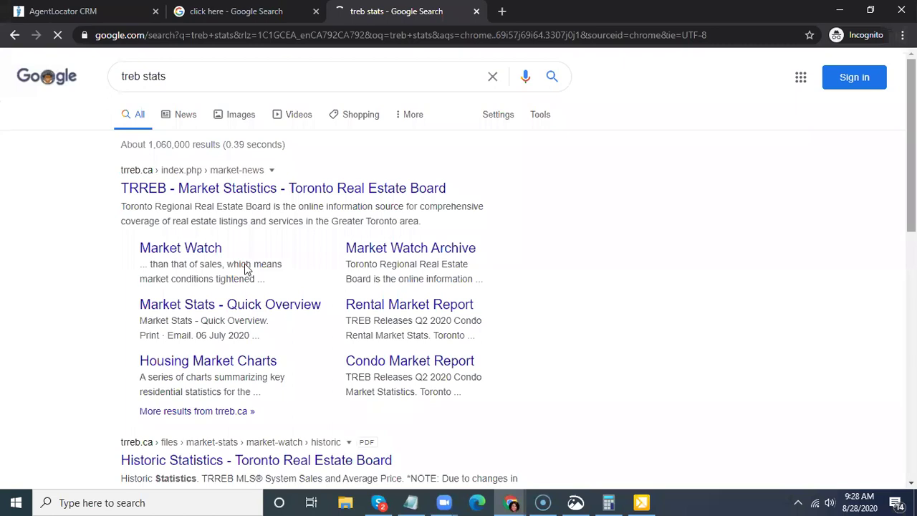
# - Open TRREB's Market Stats - Quick Overview page and scroll to the Residential Stats charts
pyautogui.click(247, 307)
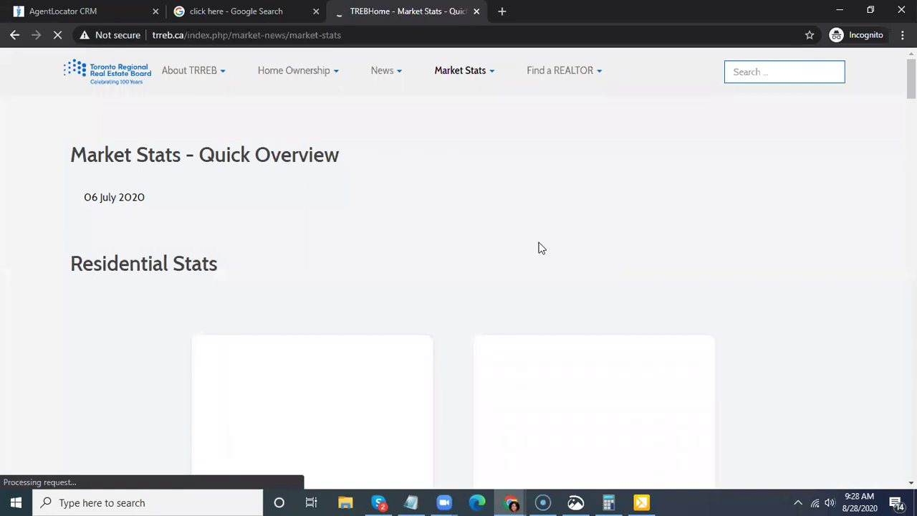
pyautogui.scroll(-2, 538, 248)
pyautogui.scroll(-2, 392, 211)
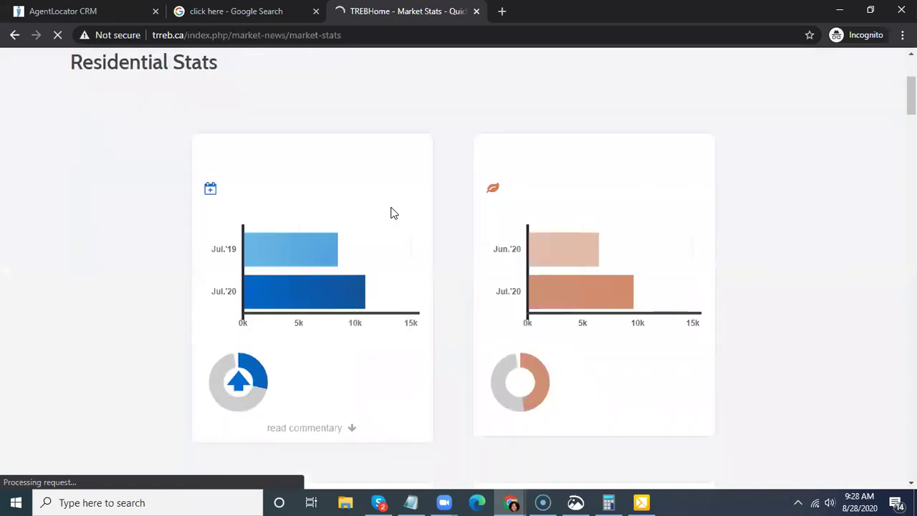
pyautogui.scroll(-2, 361, 293)
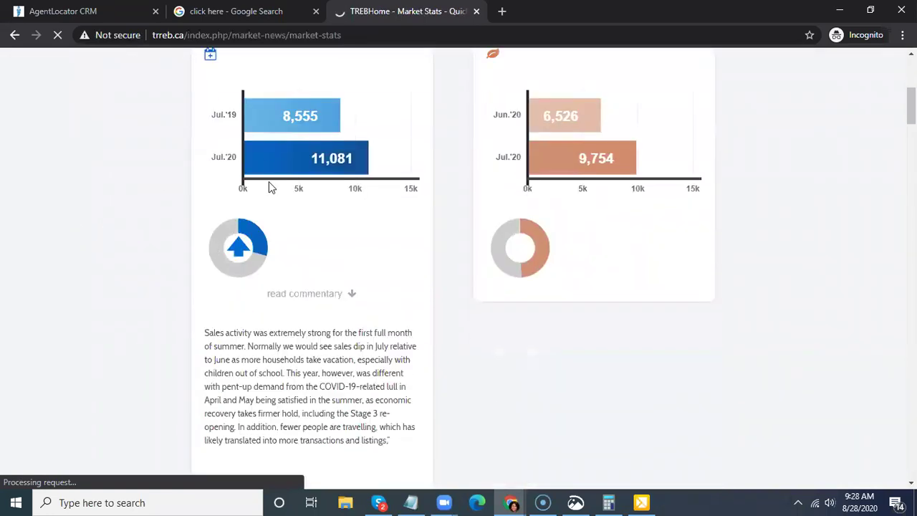
pyautogui.scroll(2, 269, 237)
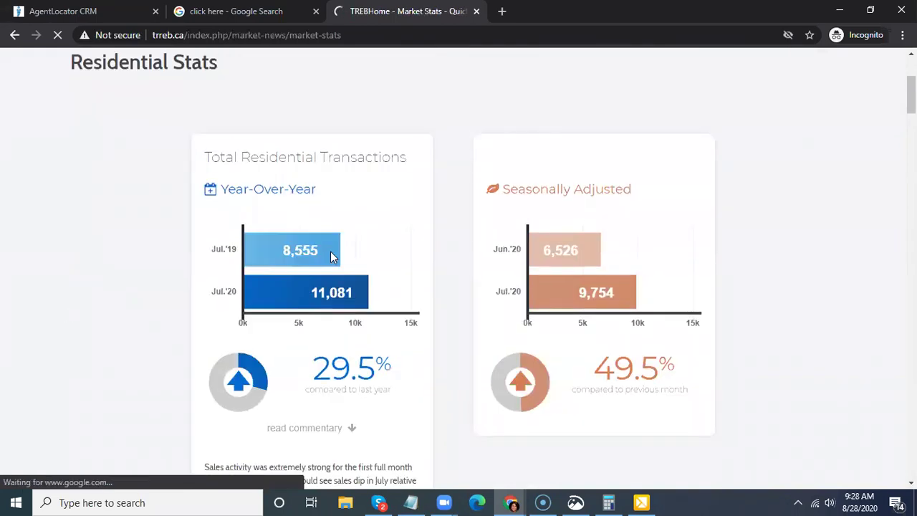
pyautogui.rightClick(387, 260)
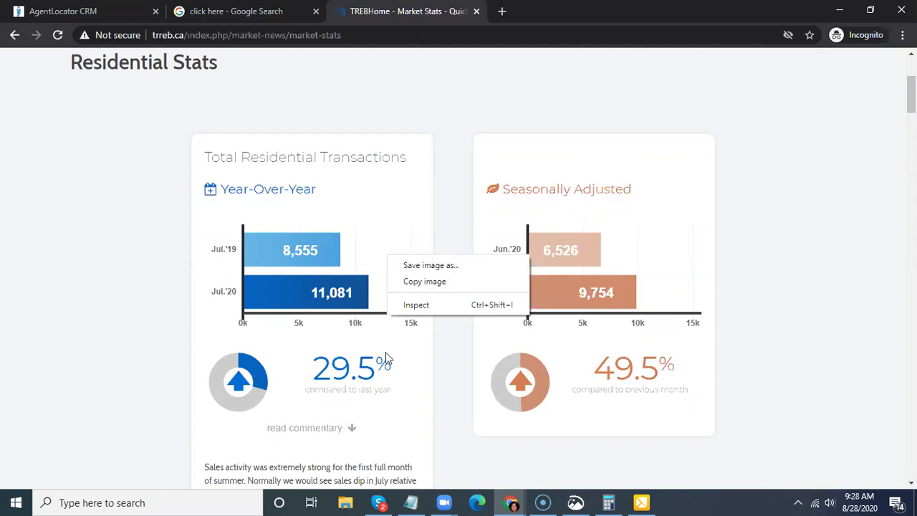
pyautogui.click(280, 337)
pyautogui.scroll(-1, 280, 333)
pyautogui.scroll(1, 281, 322)
# - Capture the Total Residential Transactions chart card and save it as capture.png
pyautogui.click(643, 502)
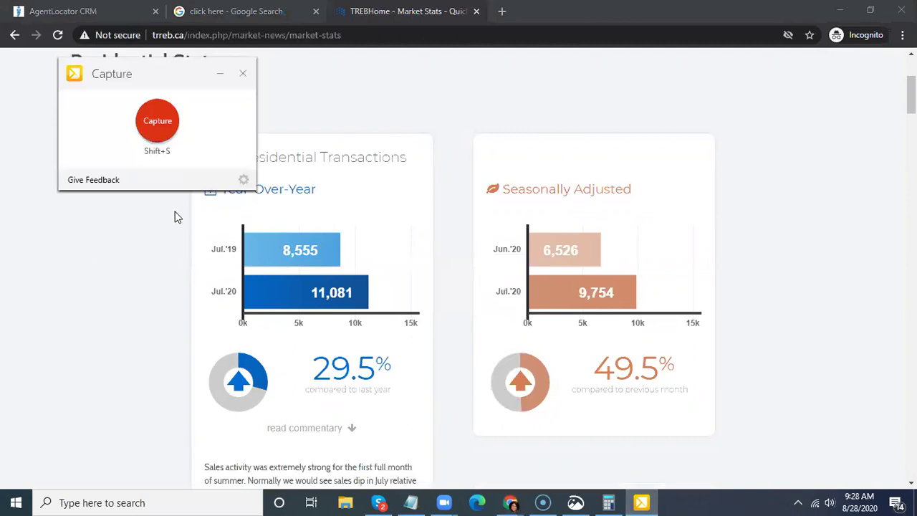
pyautogui.click(160, 127)
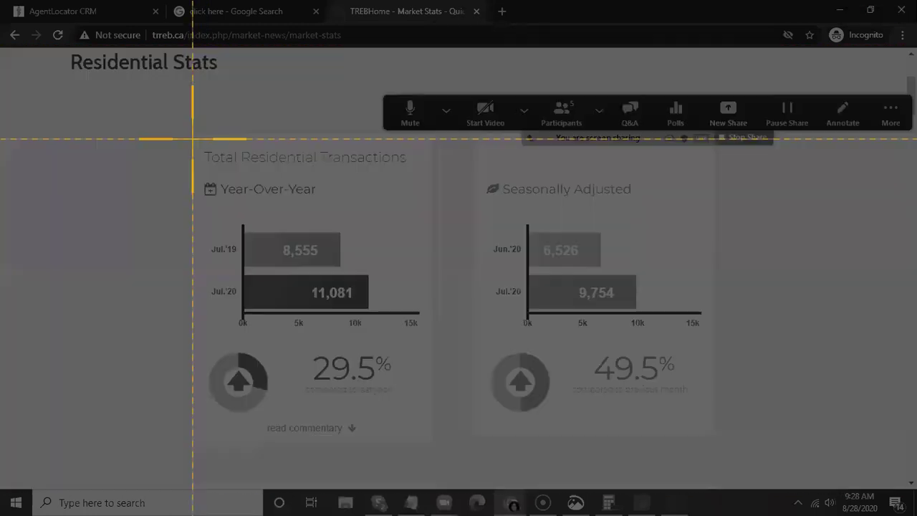
pyautogui.moveTo(192, 138); pyautogui.dragTo(433, 407)
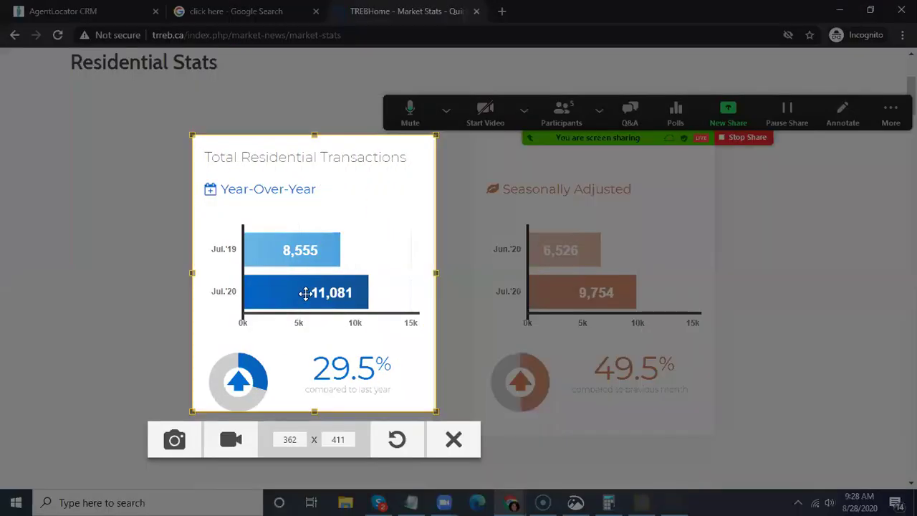
pyautogui.press('Return')
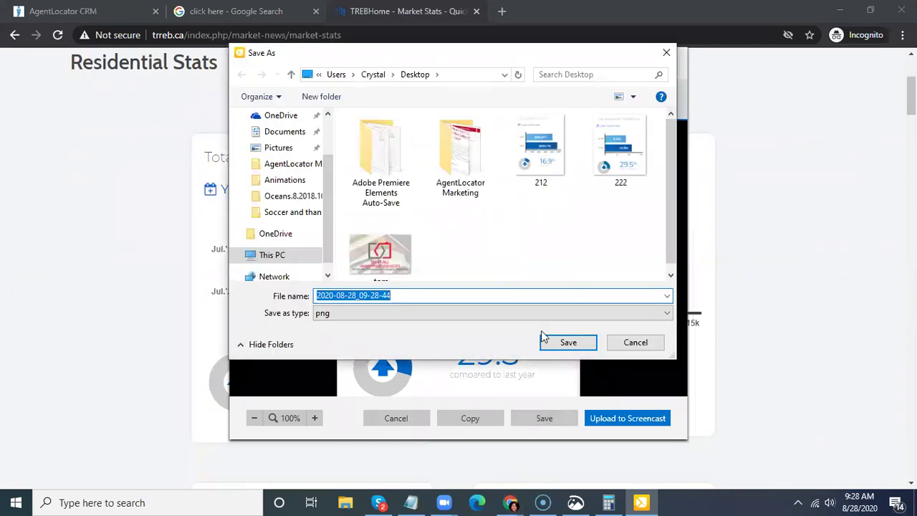
pyautogui.write('capture')
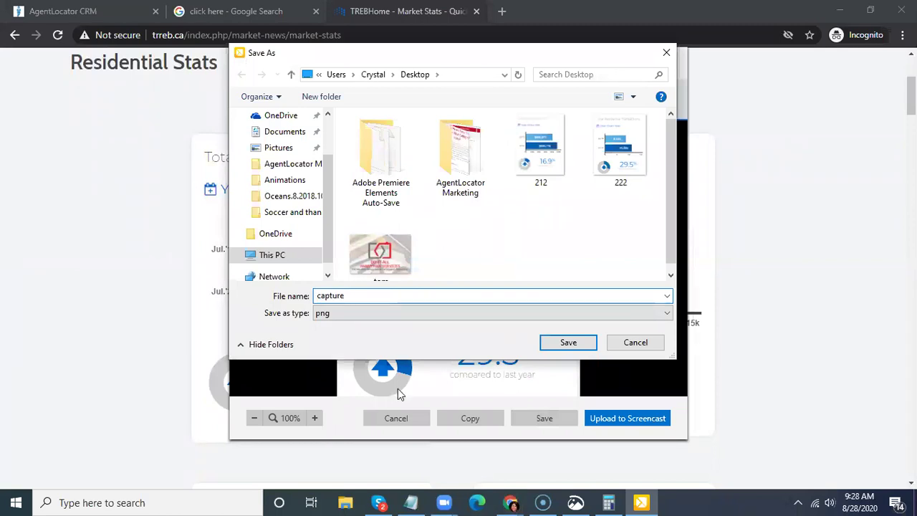
pyautogui.click(556, 345)
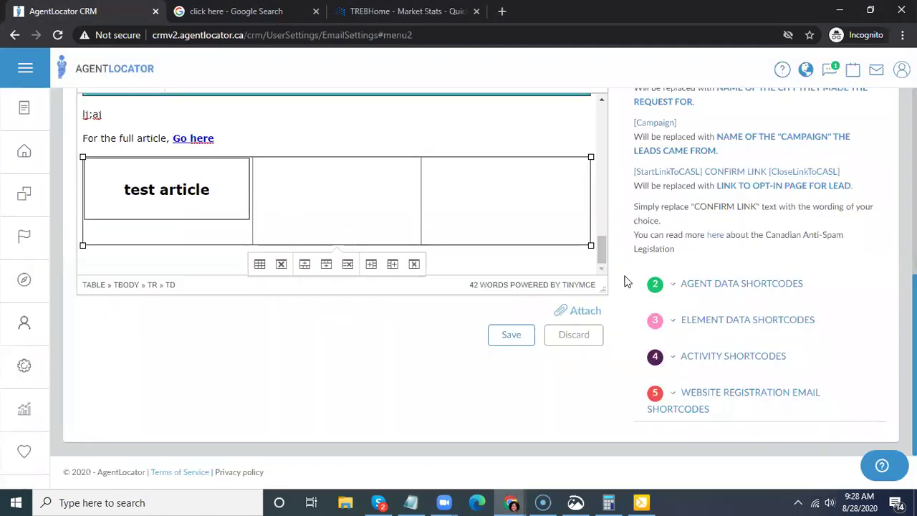
# - Insert the saved capture image from the Desktop into the newsletter table
pyautogui.scroll(3, 538, 251)
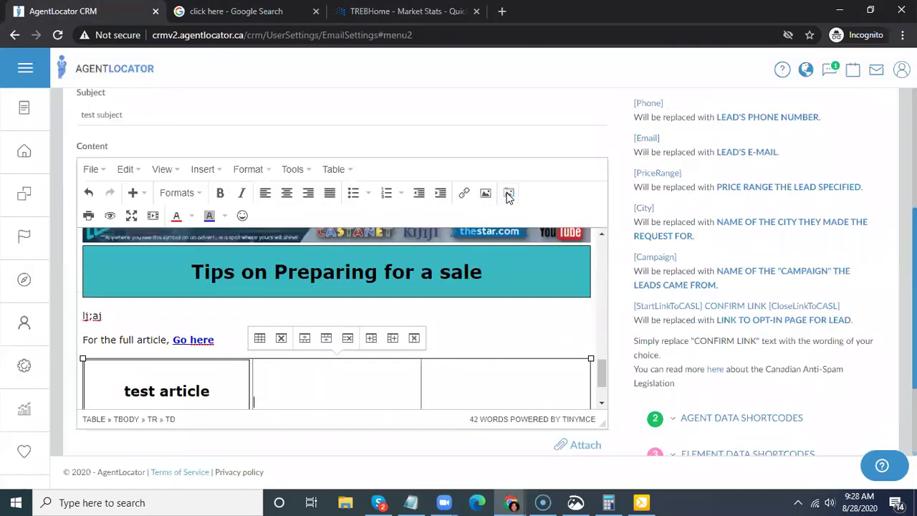
pyautogui.press('Print')
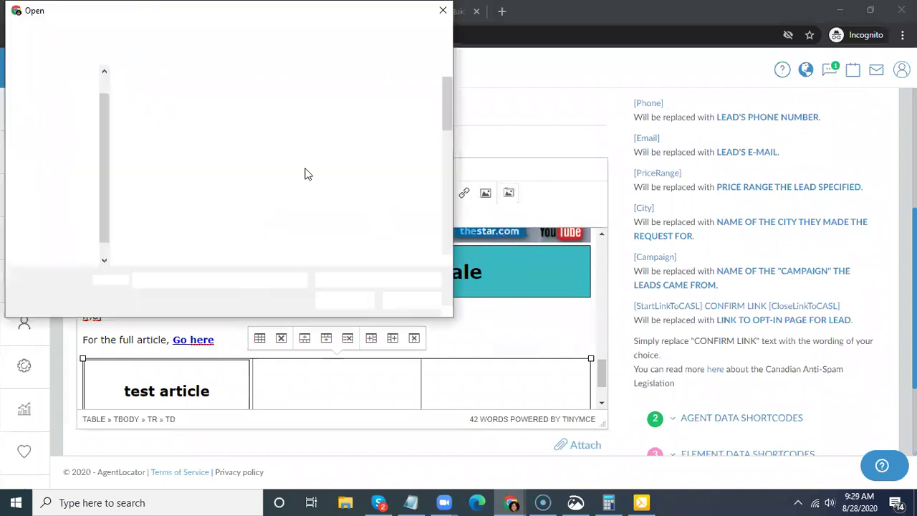
pyautogui.click(118, 33)
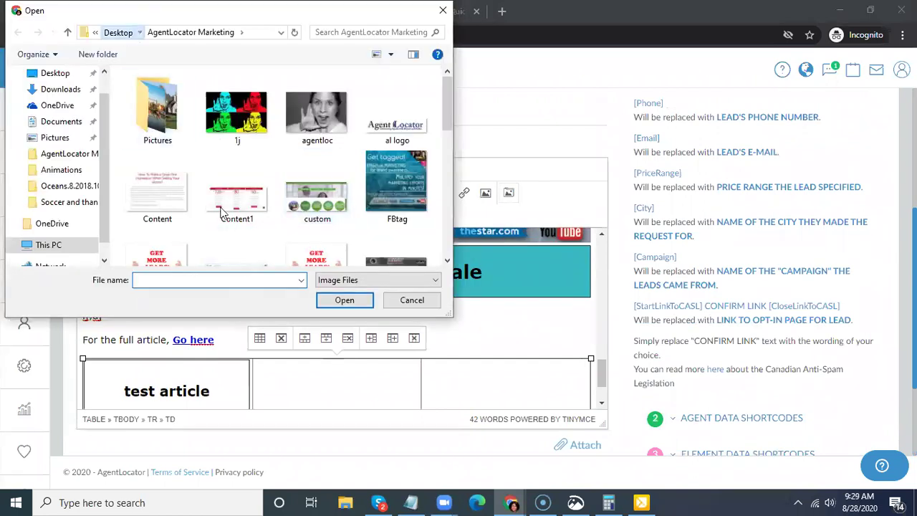
pyautogui.click(152, 150)
pyautogui.click(339, 301)
pyautogui.scroll(-5, 502, 293)
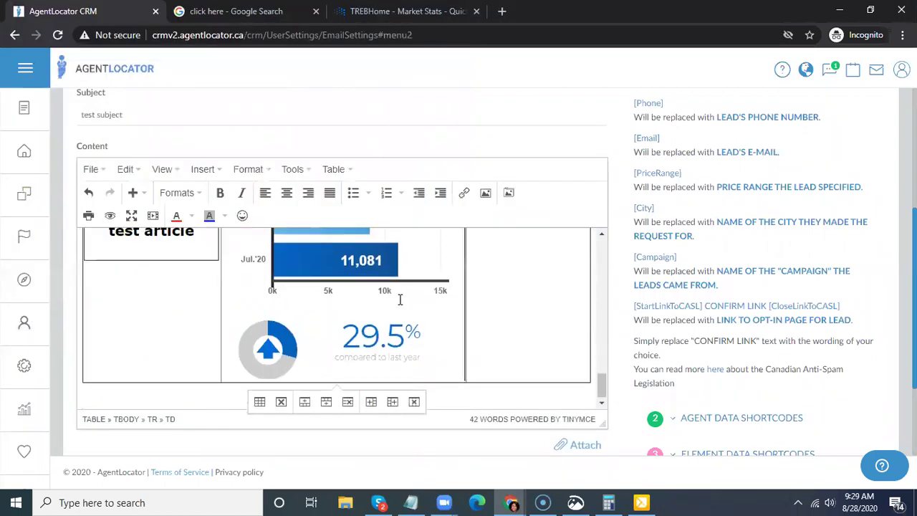
pyautogui.scroll(1, 399, 296)
# - Set the chart image's width to 100%, then delete the image
pyautogui.click(389, 305)
pyautogui.rightClick(389, 307)
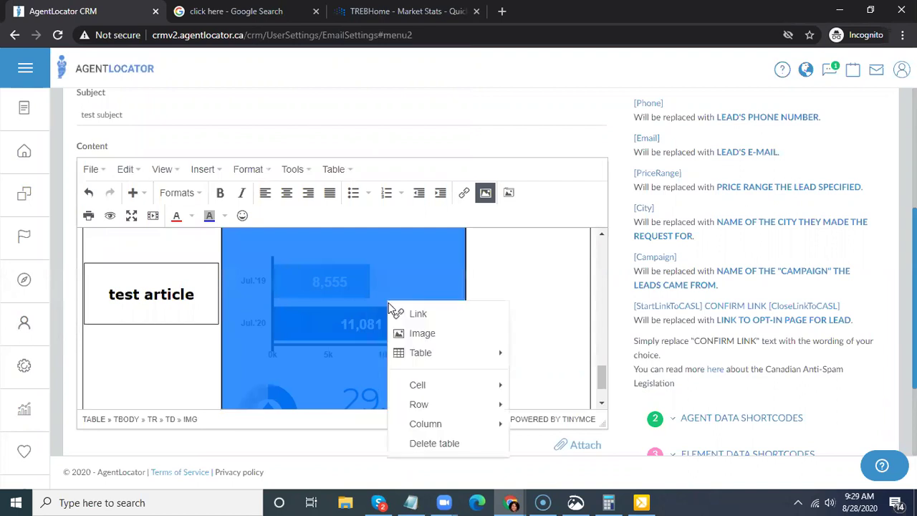
pyautogui.click(423, 334)
pyautogui.click(422, 285)
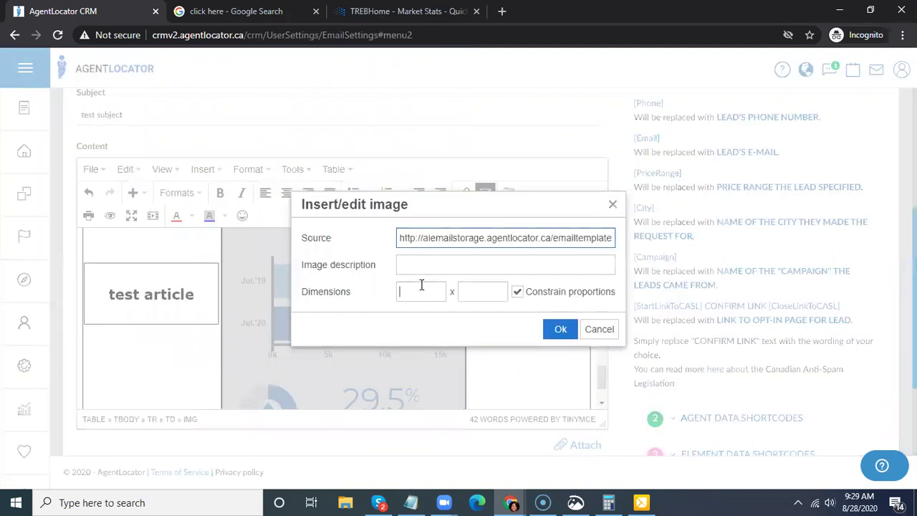
pyautogui.write('100%')
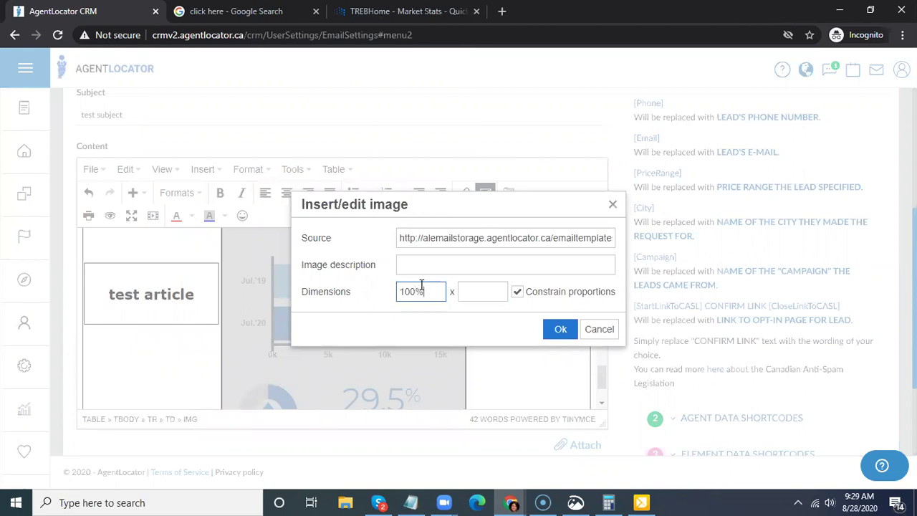
pyautogui.click(565, 331)
pyautogui.press('Delete')
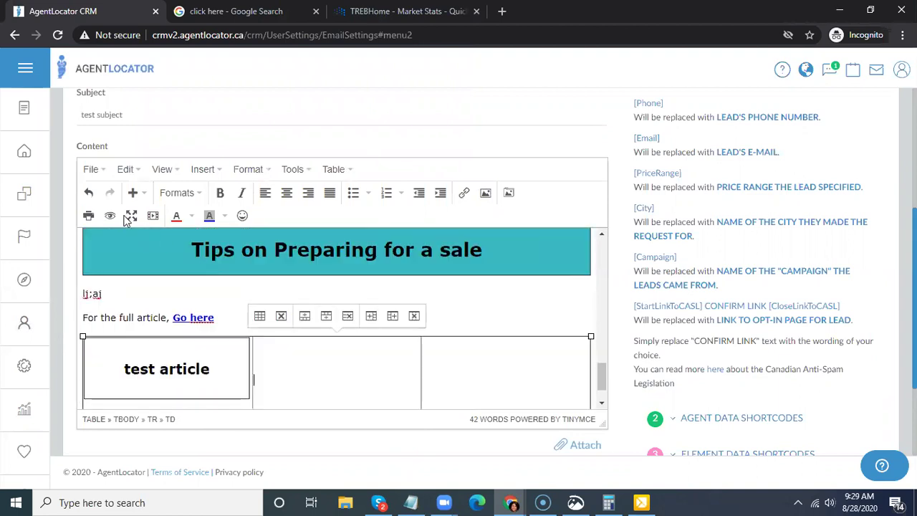
# - Undo the chart image deletion and look through the full email preview before closing it
pyautogui.click(90, 193)
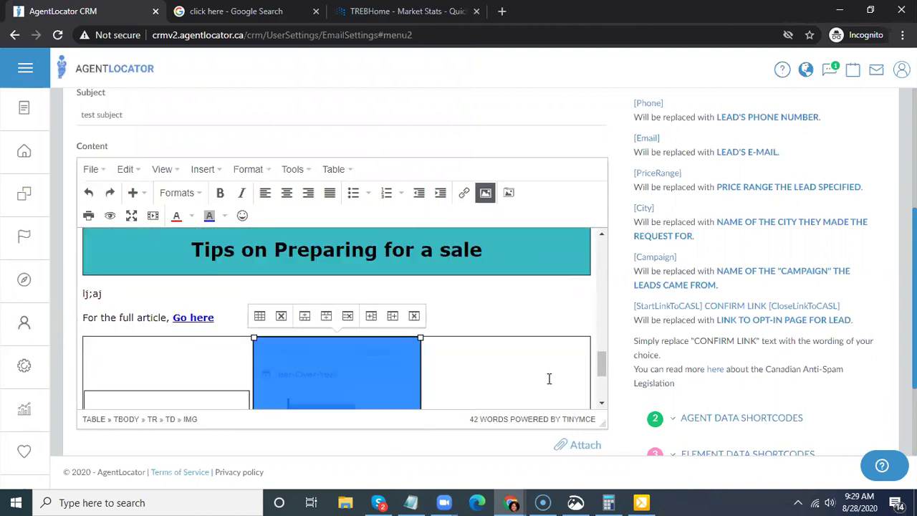
pyautogui.scroll(-1, 430, 301)
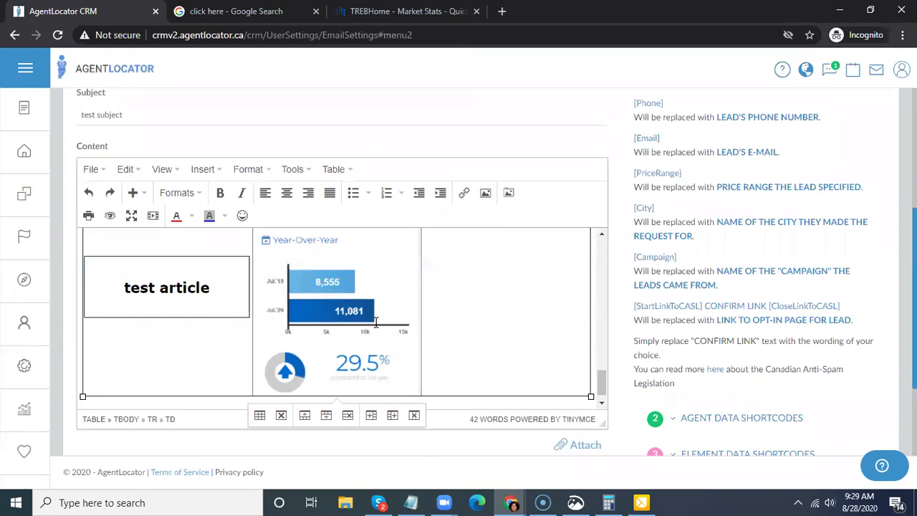
pyautogui.scroll(-1, 371, 325)
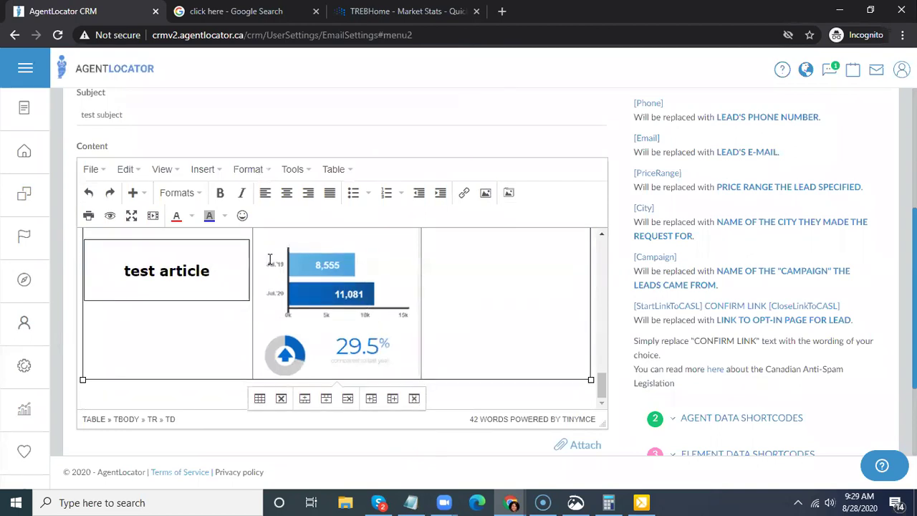
pyautogui.click(110, 217)
pyautogui.scroll(-8, 487, 333)
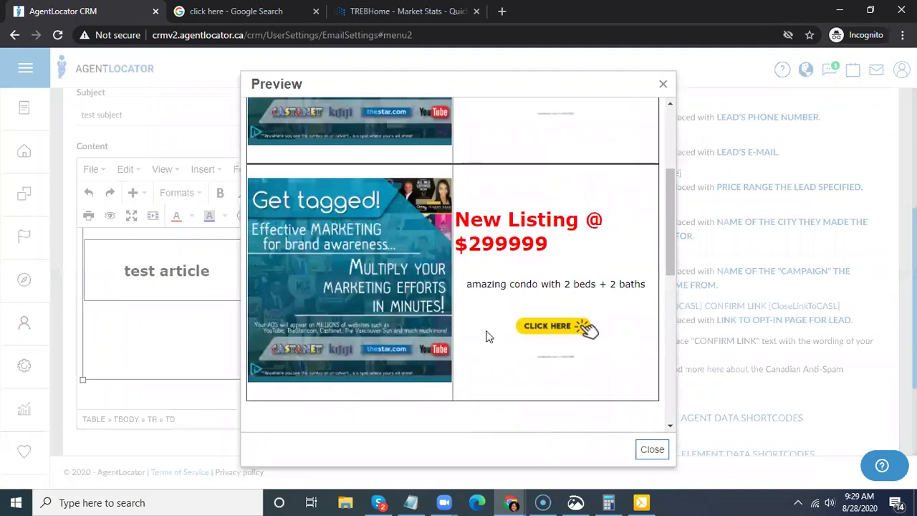
pyautogui.scroll(-2, 482, 342)
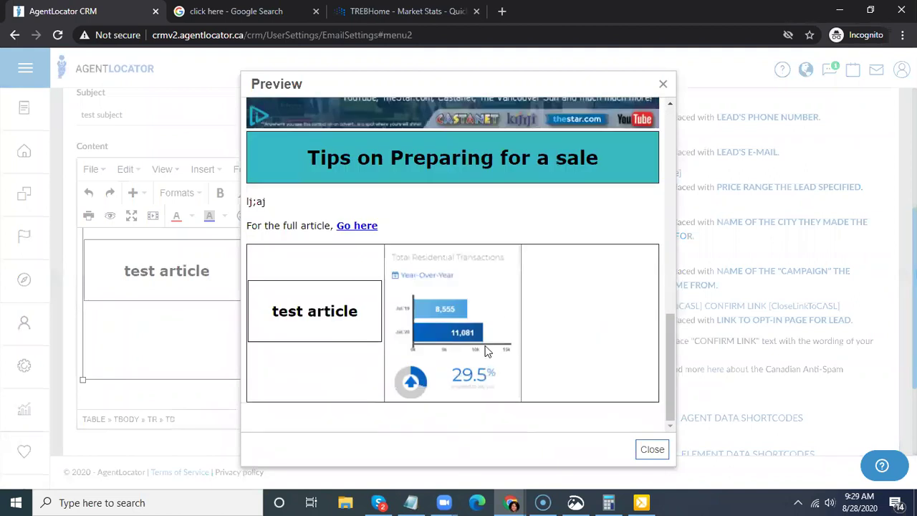
pyautogui.scroll(10, 481, 352)
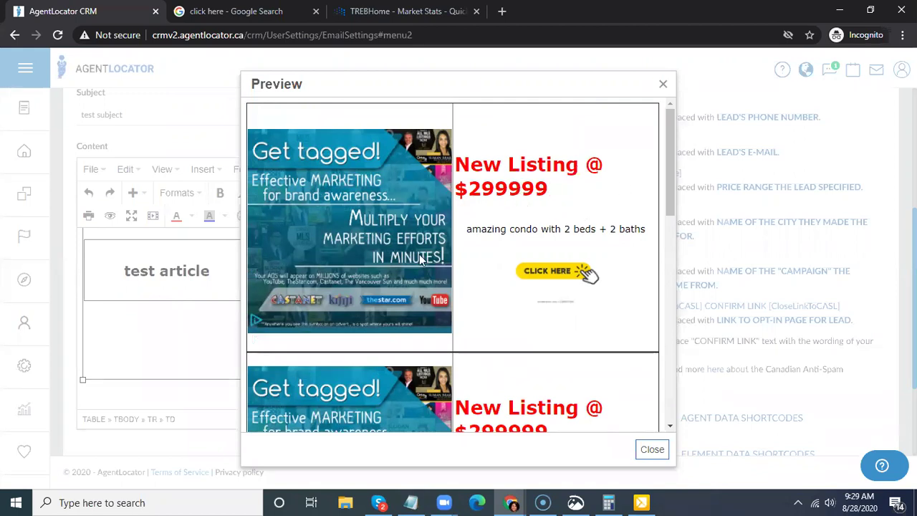
pyautogui.click(651, 450)
# - Break $299999 onto its own line under 'New Listing @' and centre the heading
pyautogui.scroll(10, 334, 321)
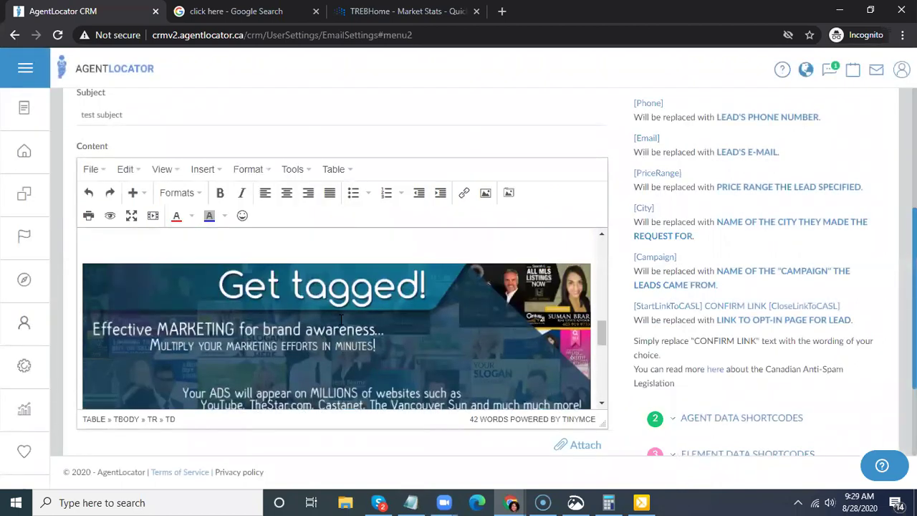
pyautogui.click(497, 242)
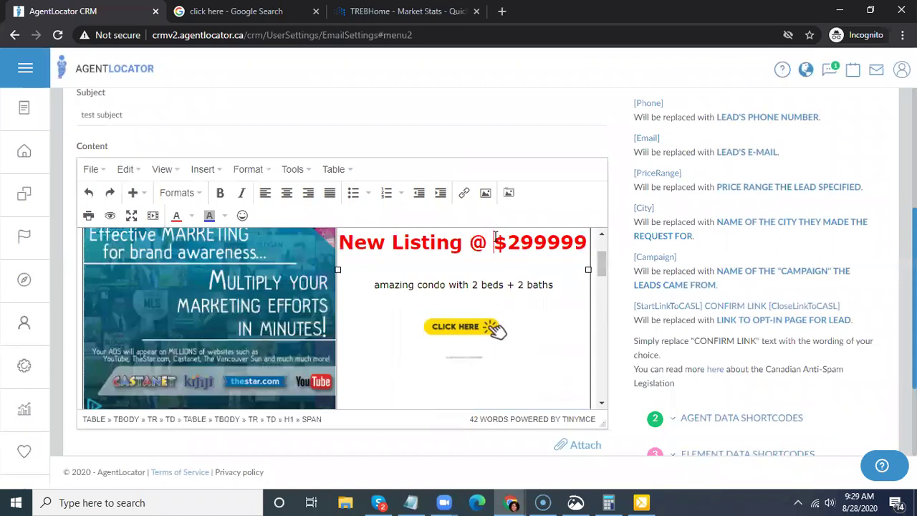
pyautogui.hotkey('shift', 'Return')
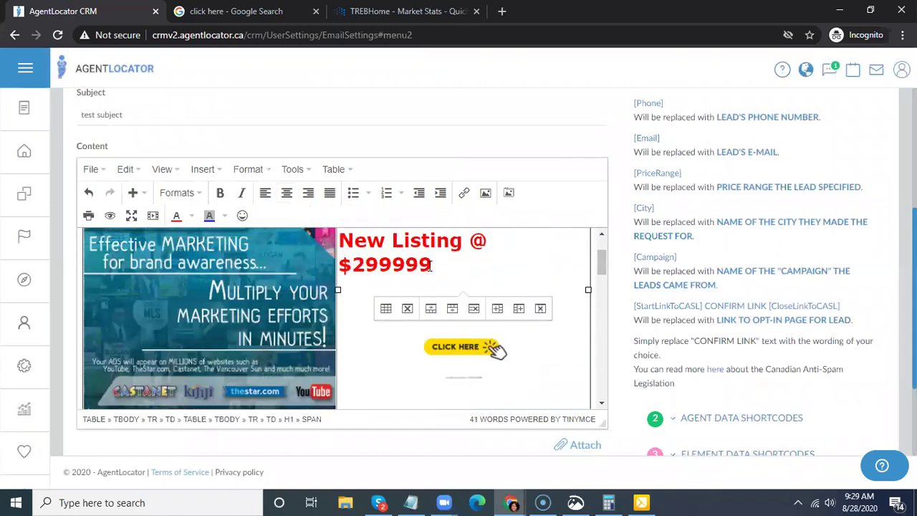
pyautogui.hotkey('ctrl', 'e')
# - Preview the email again, close it, and scroll through the template
pyautogui.click(110, 215)
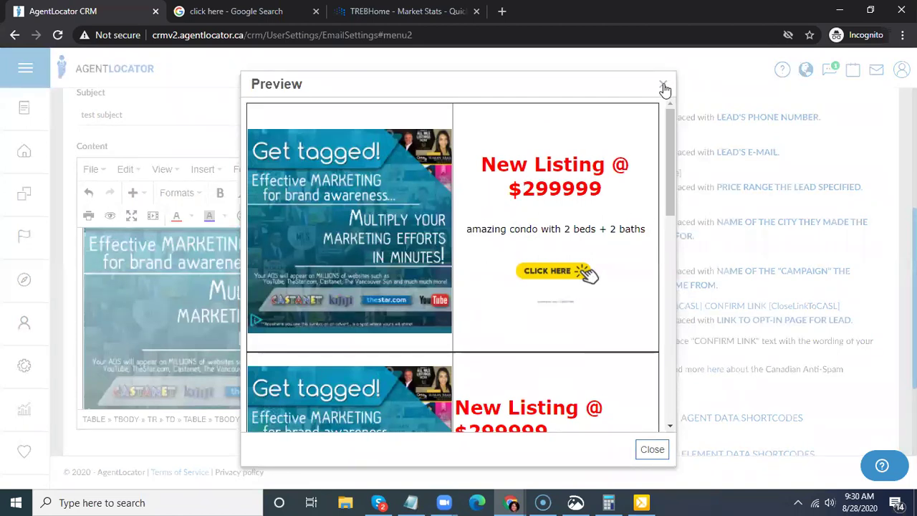
pyautogui.click(719, 380)
pyautogui.scroll(1, 450, 406)
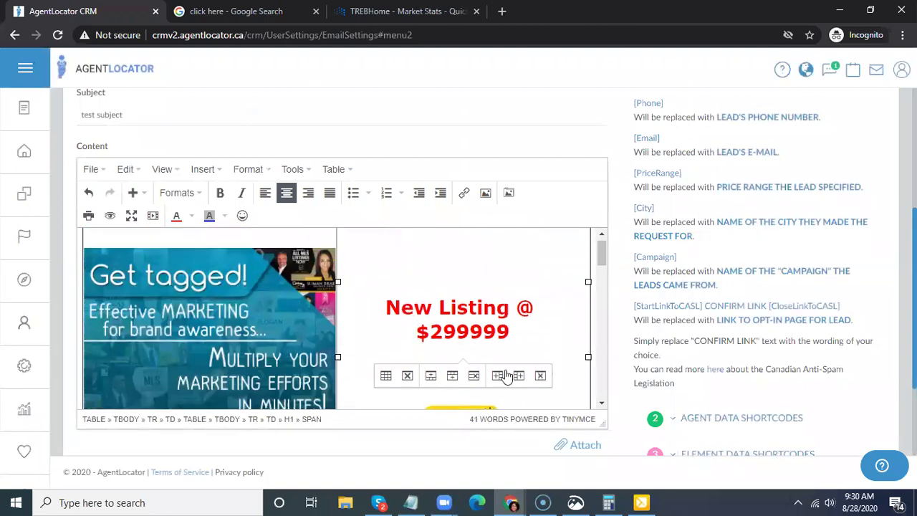
pyautogui.scroll(-2, 580, 318)
pyautogui.scroll(-5, 362, 229)
pyautogui.scroll(-5, 357, 228)
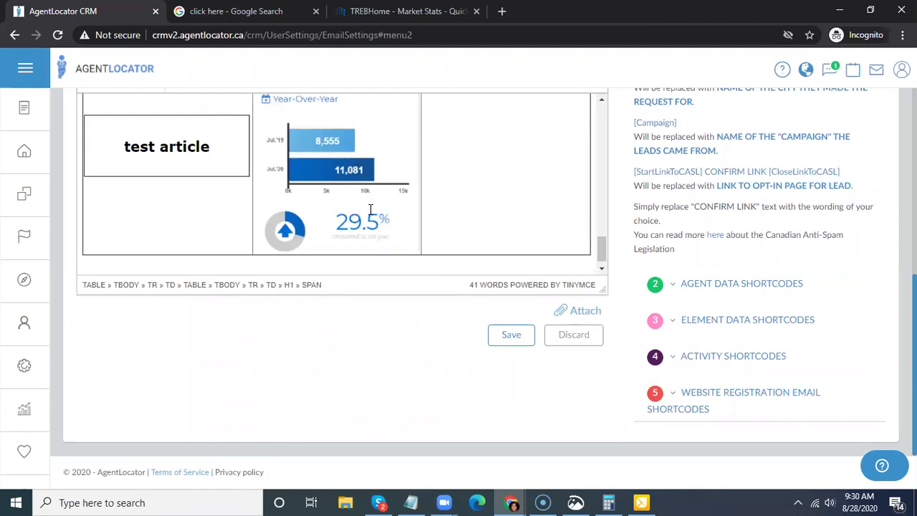
# - Below the Year-Over-Year chart, add 'Stats for Housing in Toronto - for full list of stats, go here:' and paste the TREB stats address
pyautogui.click(418, 225)
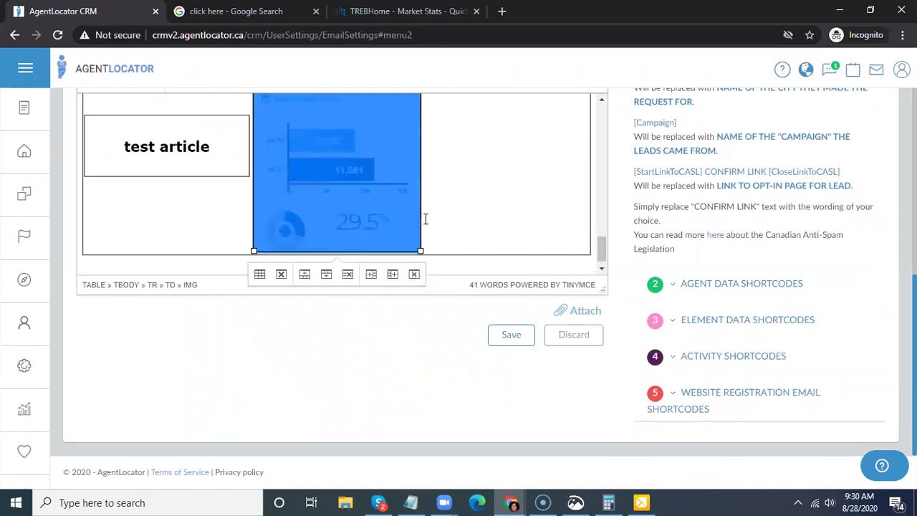
pyautogui.press('Right')
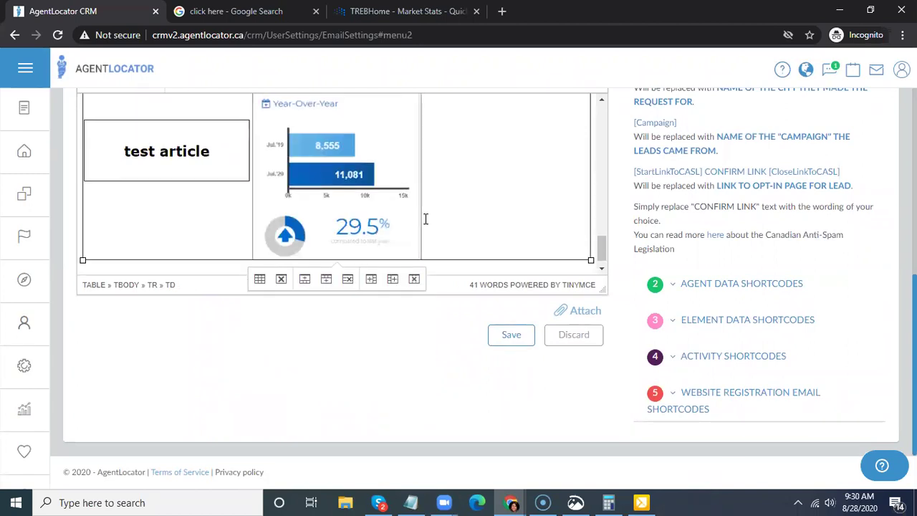
pyautogui.press('Return')
pyautogui.press('Return')
pyautogui.write('Stats for Housing in Toronto - for ')
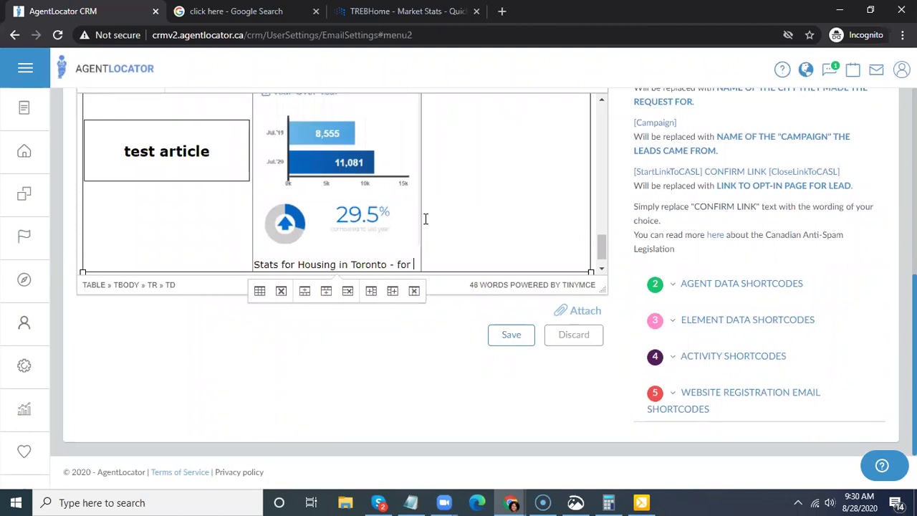
pyautogui.write('full list of stats, go here:')
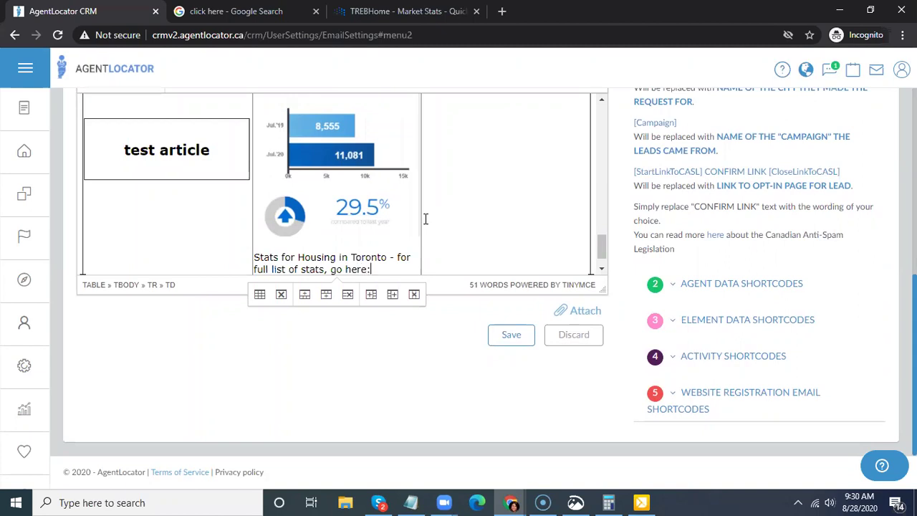
pyautogui.hotkey('ctrl', 'Tab')
pyautogui.hotkey('ctrl', 'Tab')
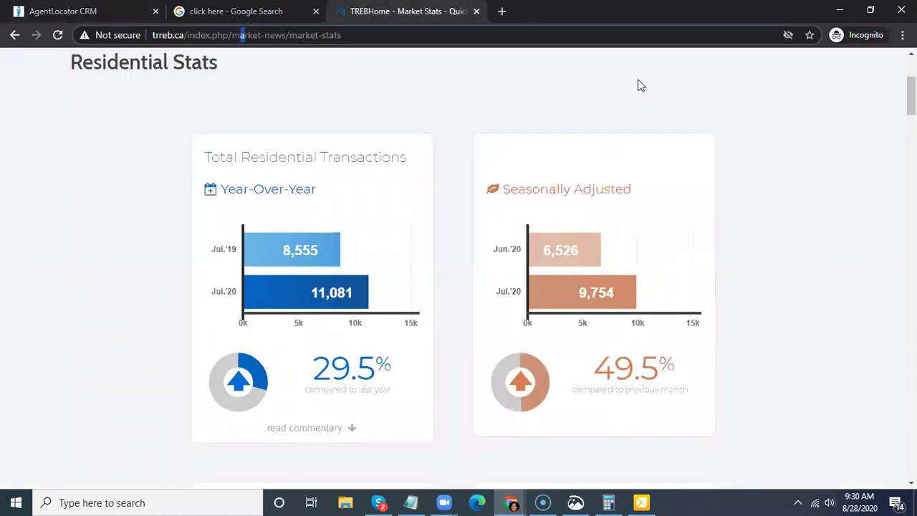
pyautogui.click(319, 34)
pyautogui.hotkey('ctrl', 'c')
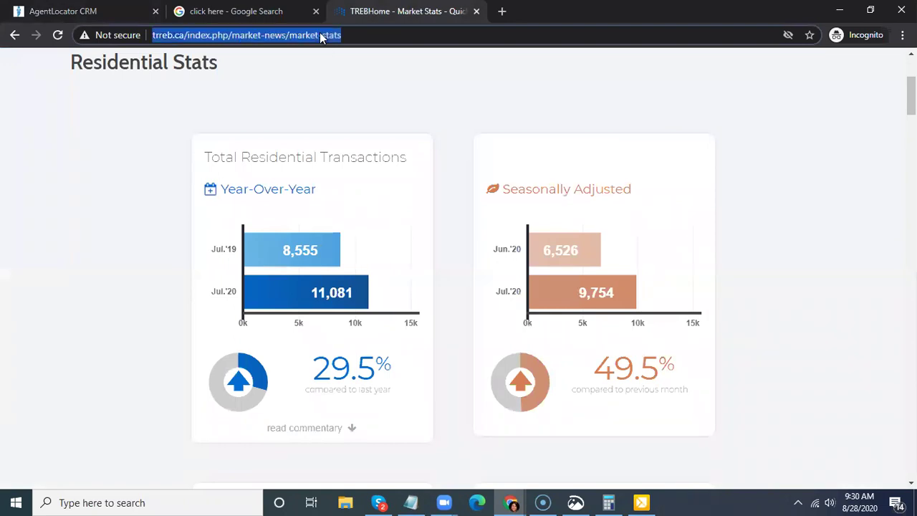
pyautogui.click(75, 11)
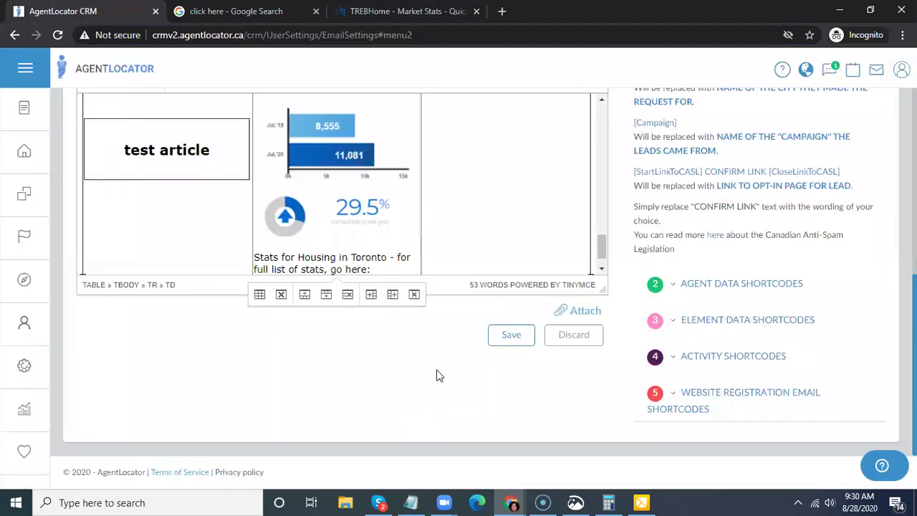
pyautogui.hotkey('ctrl', 'v')
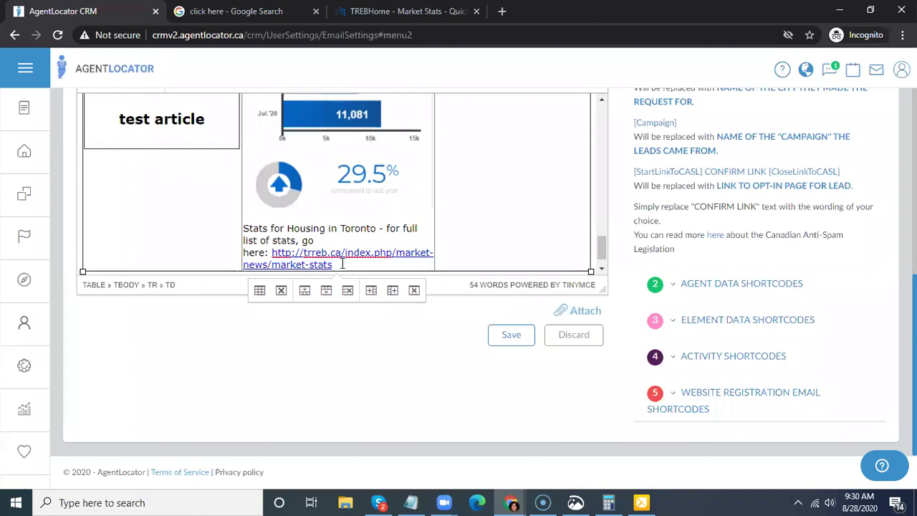
# - Link 'go here' to the trreb.ca market stats address, opening in a new window
pyautogui.moveTo(308, 241); pyautogui.dragTo(265, 228)
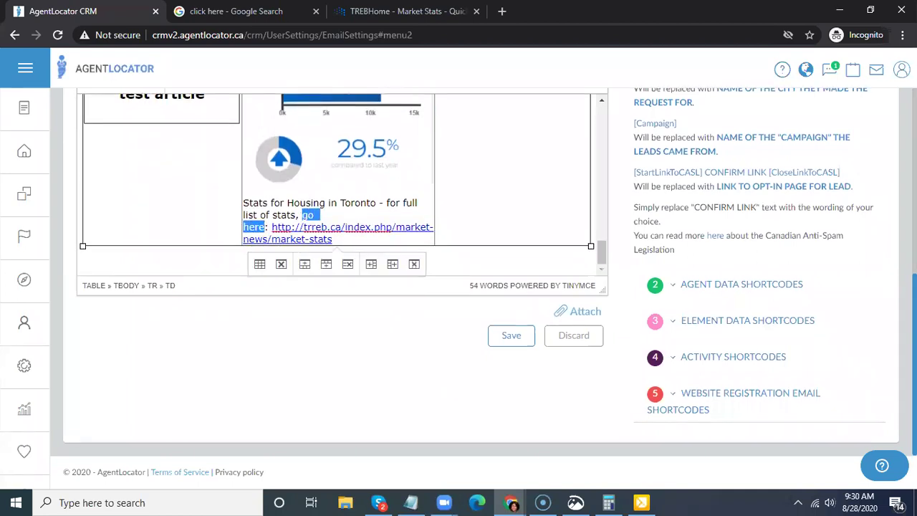
pyautogui.scroll(5, 868, 317)
pyautogui.scroll(1, 802, 317)
pyautogui.scroll(-1, 462, 362)
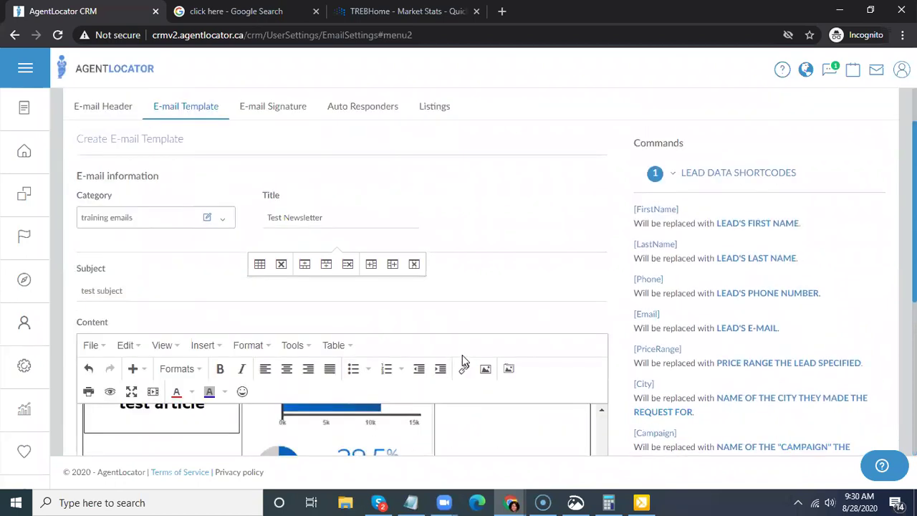
pyautogui.click(464, 368)
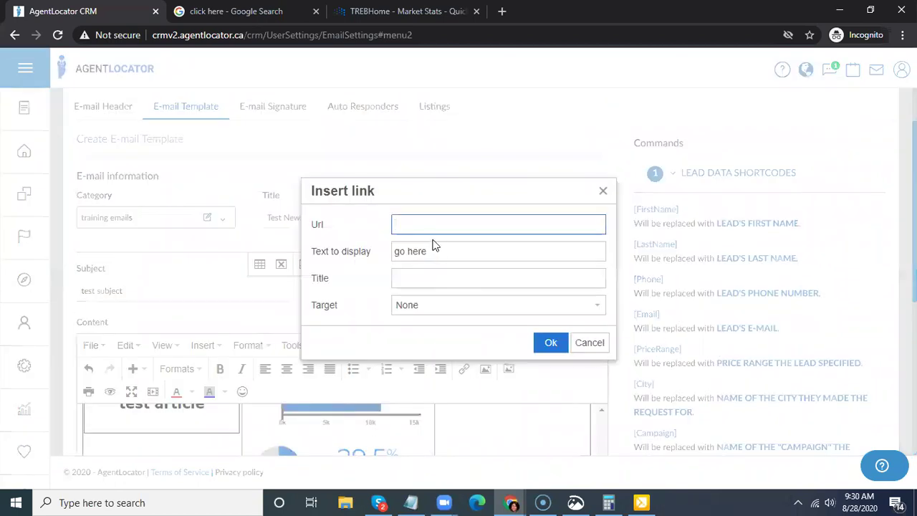
pyautogui.hotkey('ctrl', 'v')
pyautogui.click(428, 310)
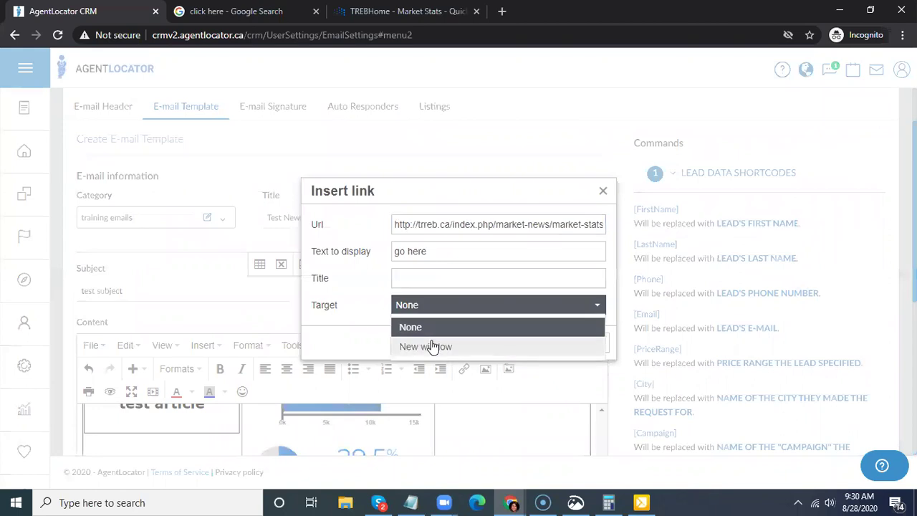
pyautogui.click(426, 346)
pyautogui.press('Return')
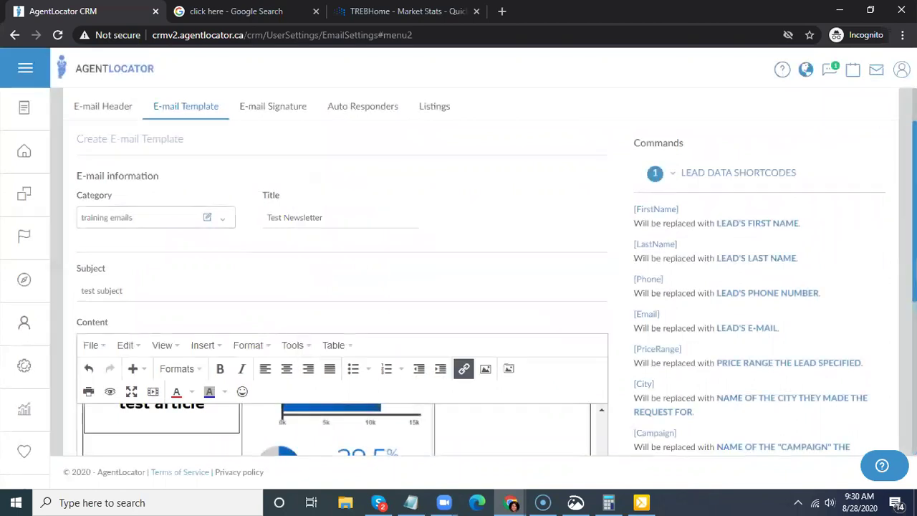
pyautogui.scroll(-4, 501, 415)
pyautogui.click(328, 303)
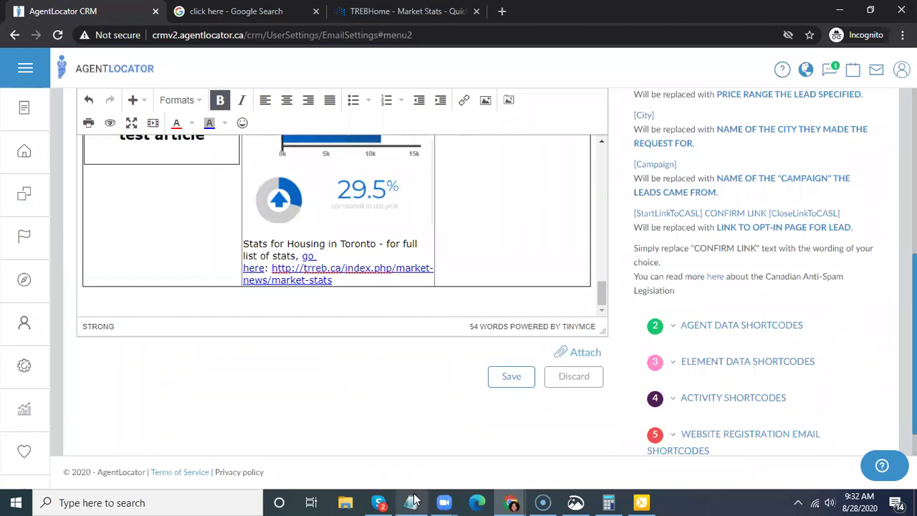
pyautogui.click(508, 502)
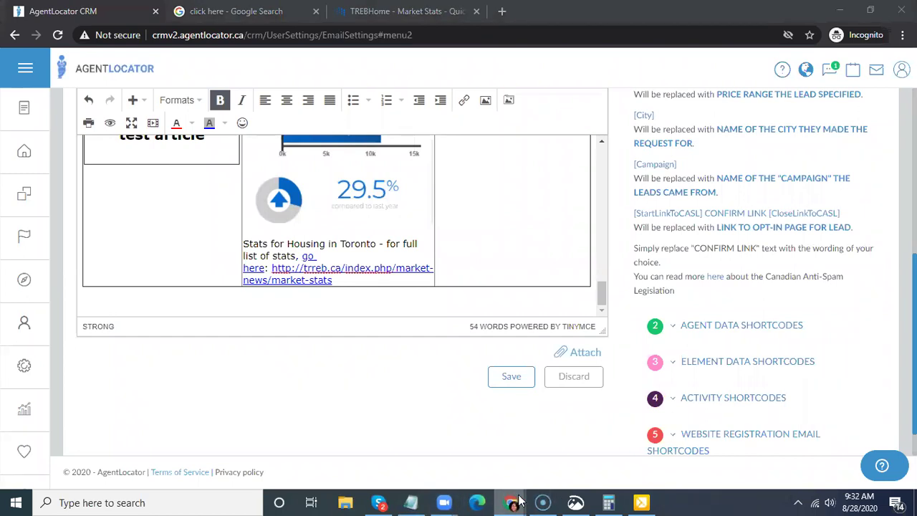
# - Open a new Chrome window with the main profile and go to giphy.com
pyautogui.rightClick(511, 502)
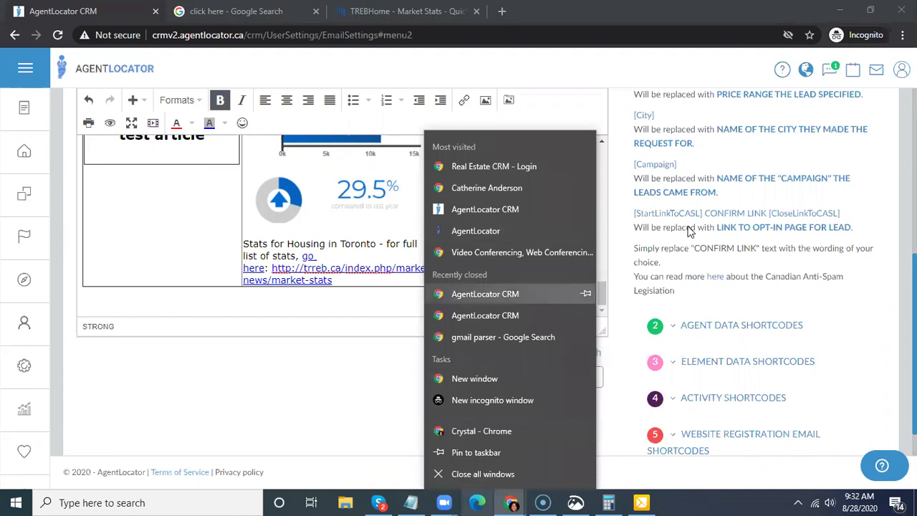
pyautogui.click(521, 329)
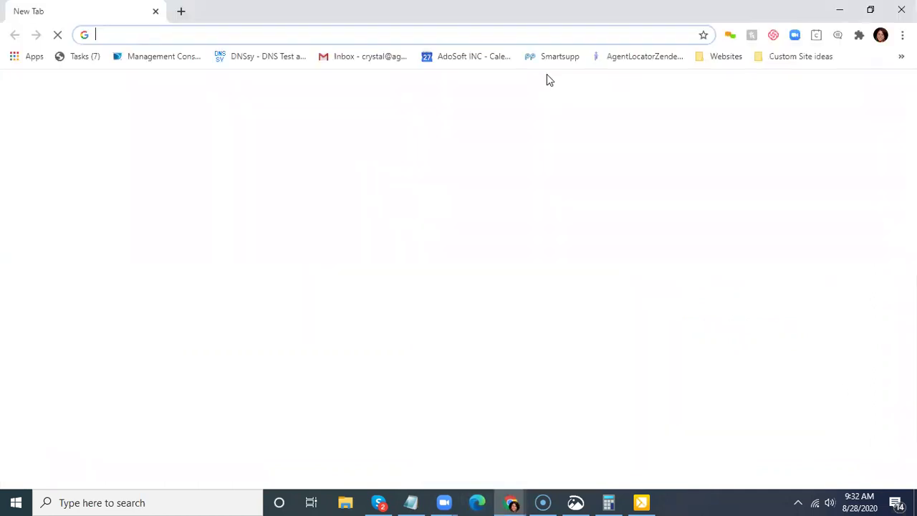
pyautogui.write('giph')
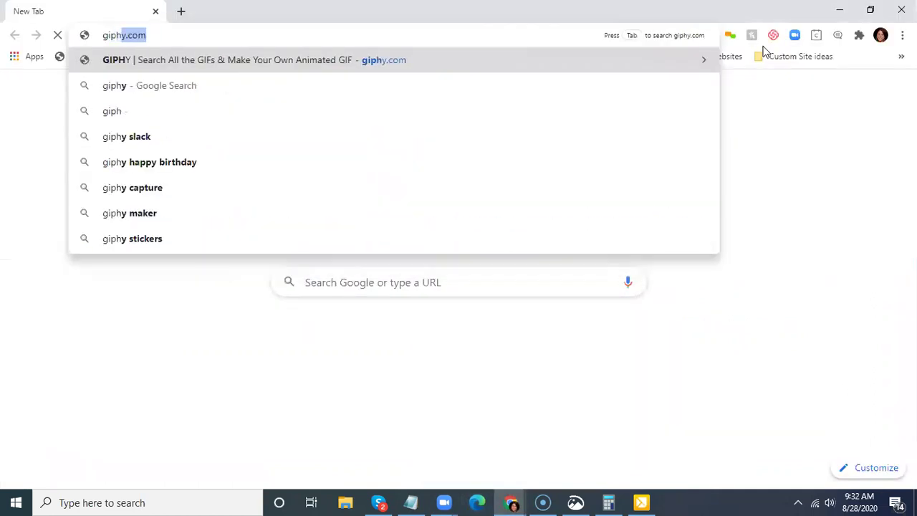
pyautogui.write('y')
pyautogui.press('Return')
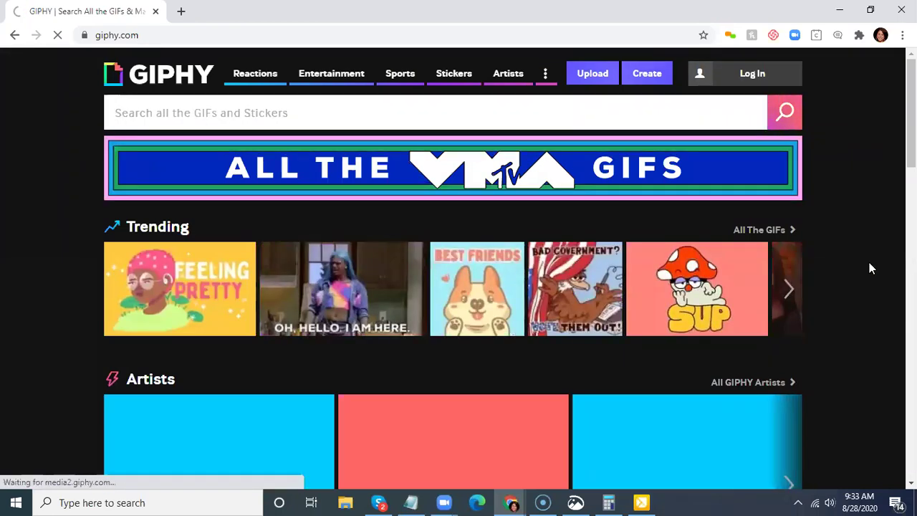
# - Sign in to GIPHY, save the account settings, dismiss the Backdrop banner and reach the GIF Maker
pyautogui.click(652, 76)
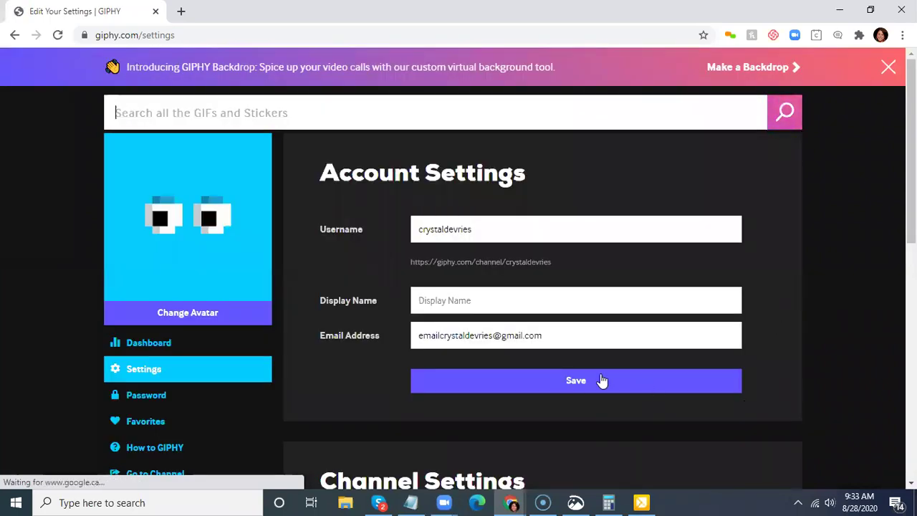
pyautogui.click(602, 381)
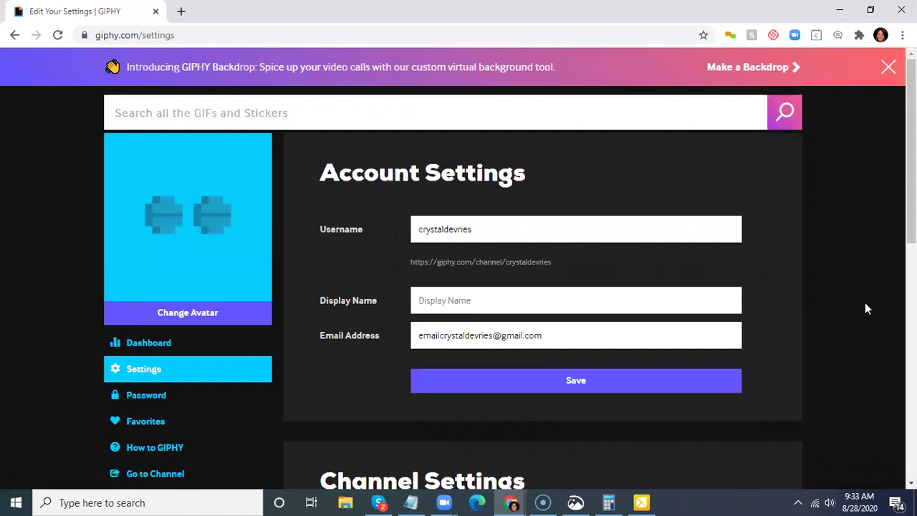
pyautogui.click(577, 389)
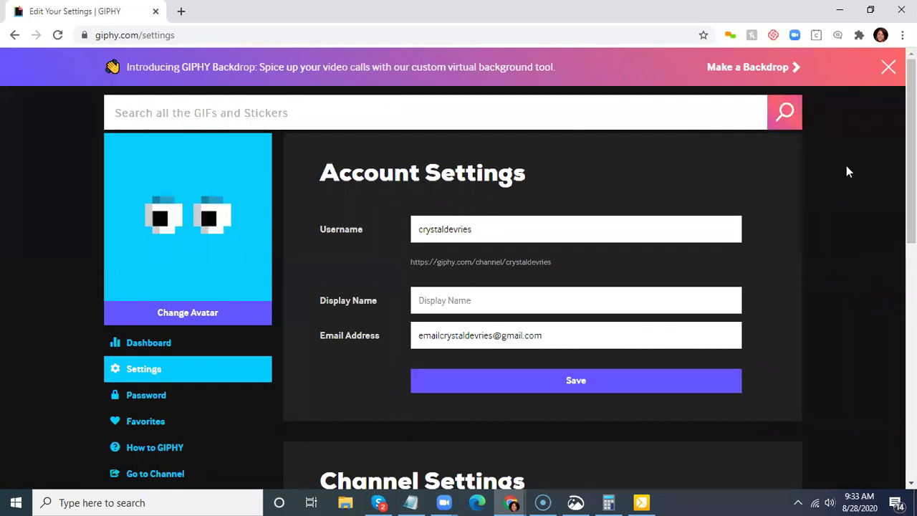
pyautogui.click(888, 66)
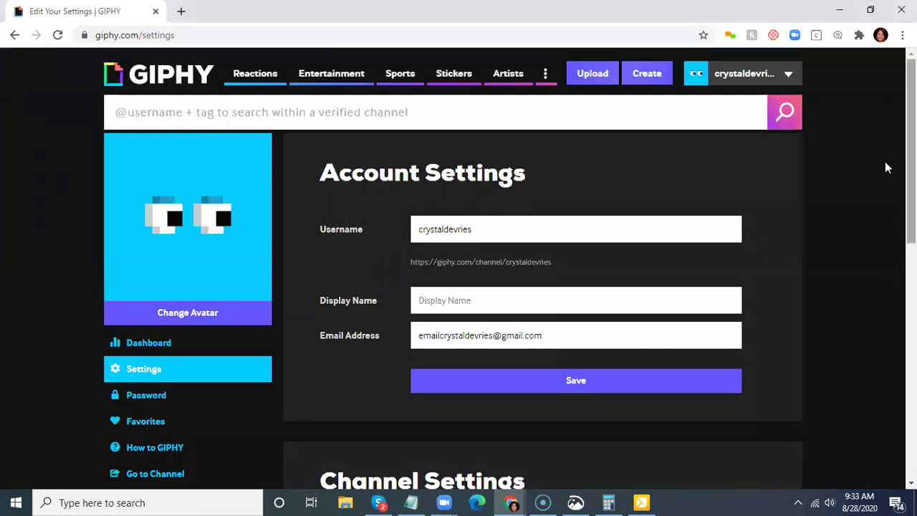
pyautogui.click(640, 79)
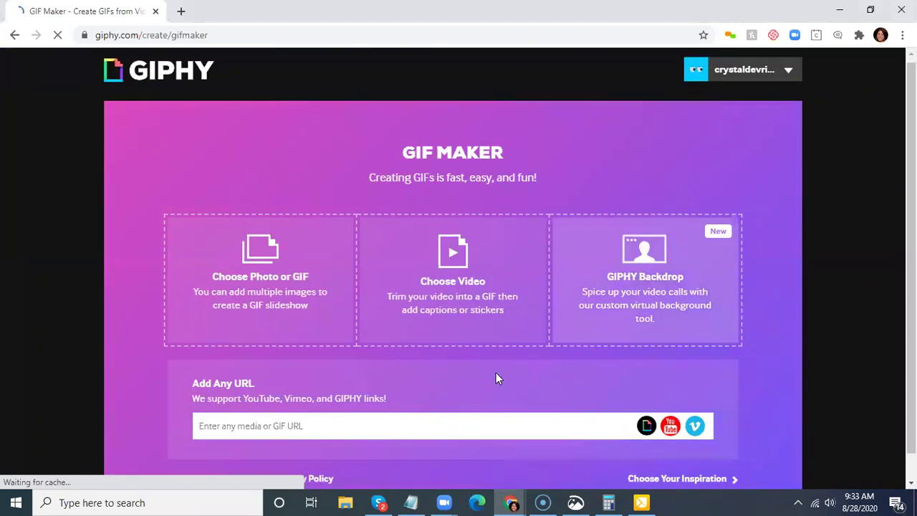
# - Upload the 'resized' image from Desktop > AgentLocator Marketing into the GIF Maker
pyautogui.scroll(-1, 494, 376)
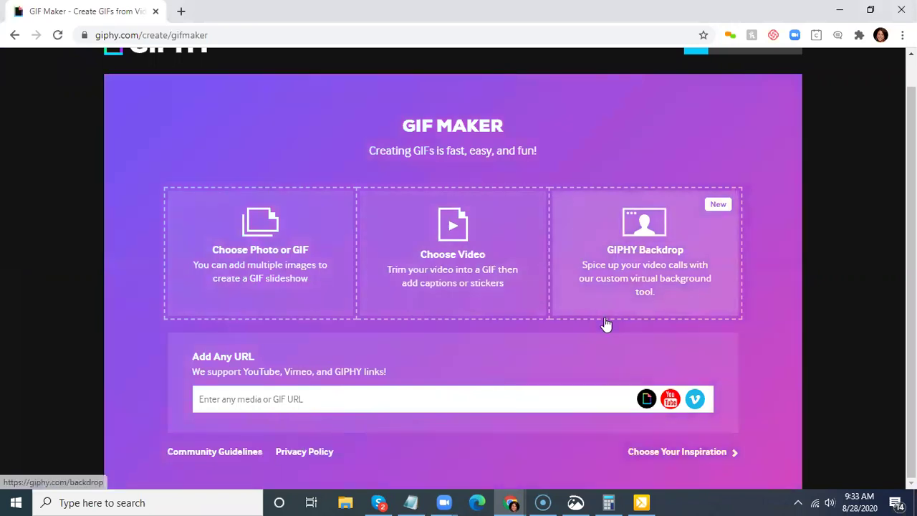
pyautogui.click(200, 247)
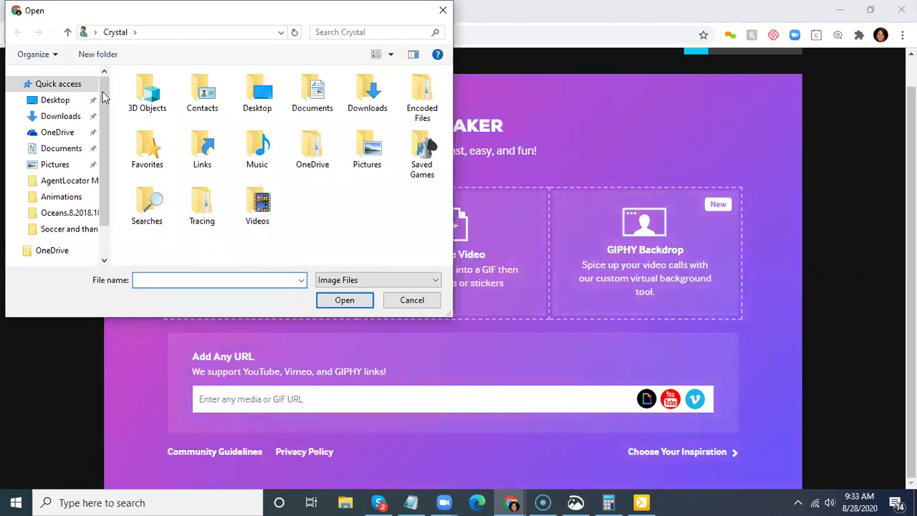
pyautogui.click(63, 104)
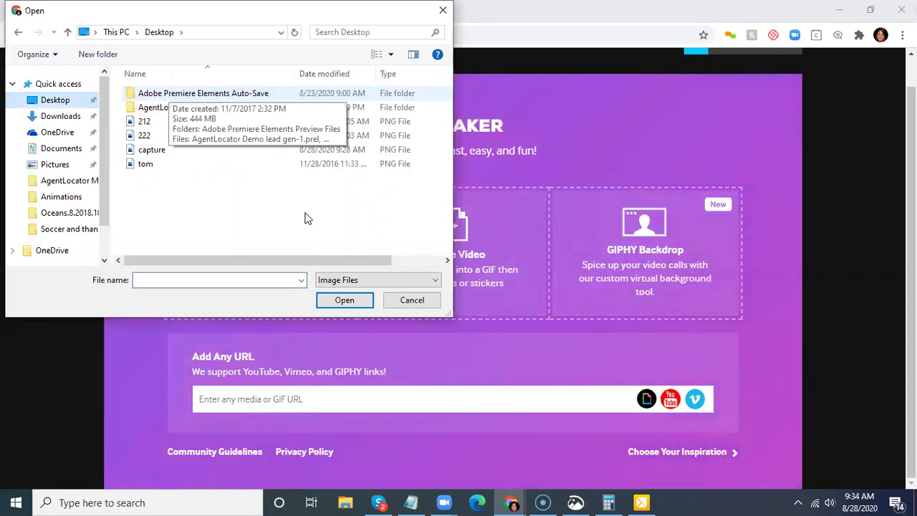
pyautogui.doubleClick(204, 108)
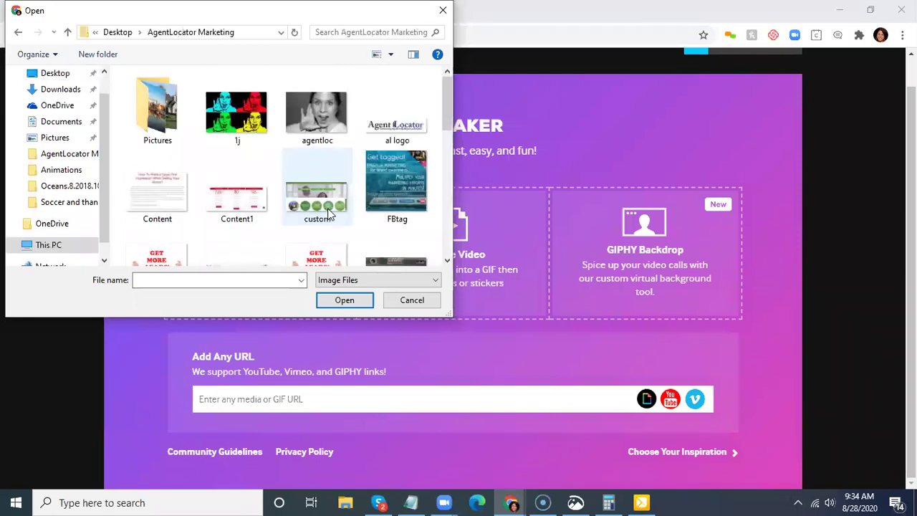
pyautogui.scroll(-3, 359, 193)
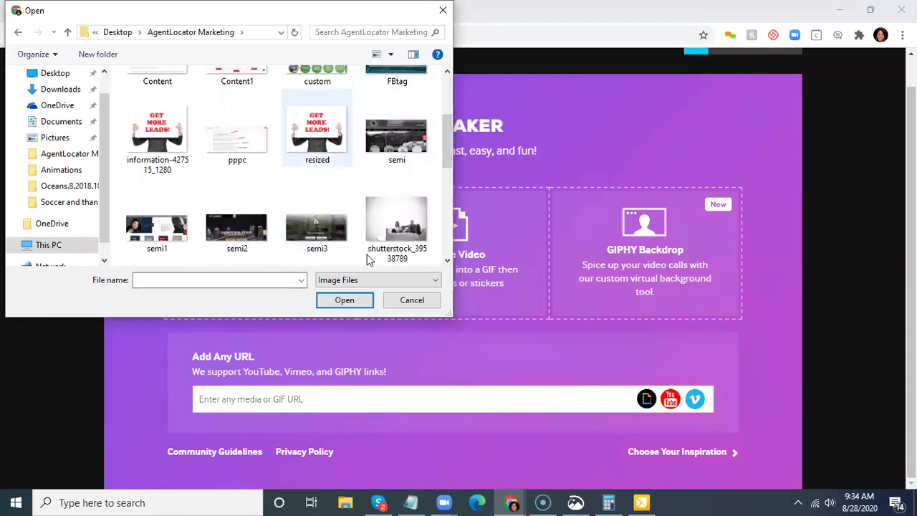
pyautogui.click(354, 301)
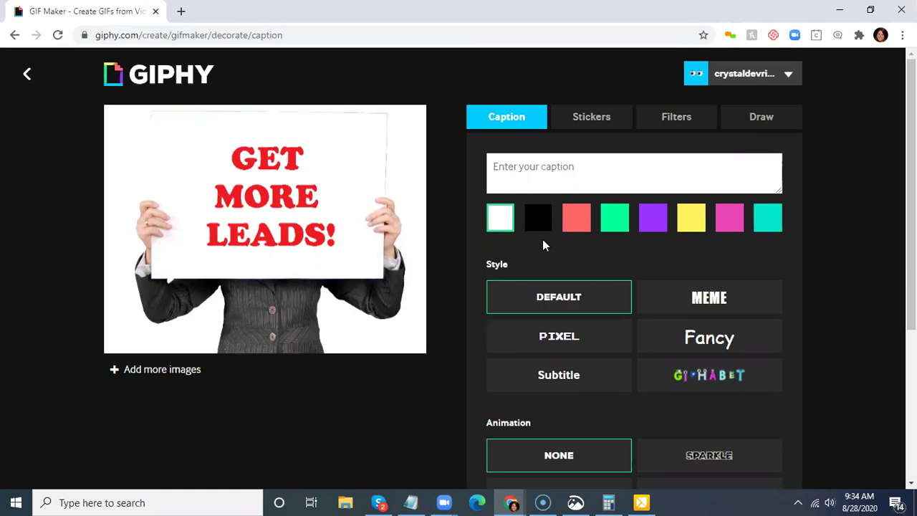
# - Add a red 'Call us today!' caption at the bottom of the image
pyautogui.click(526, 185)
pyautogui.write('Cal')
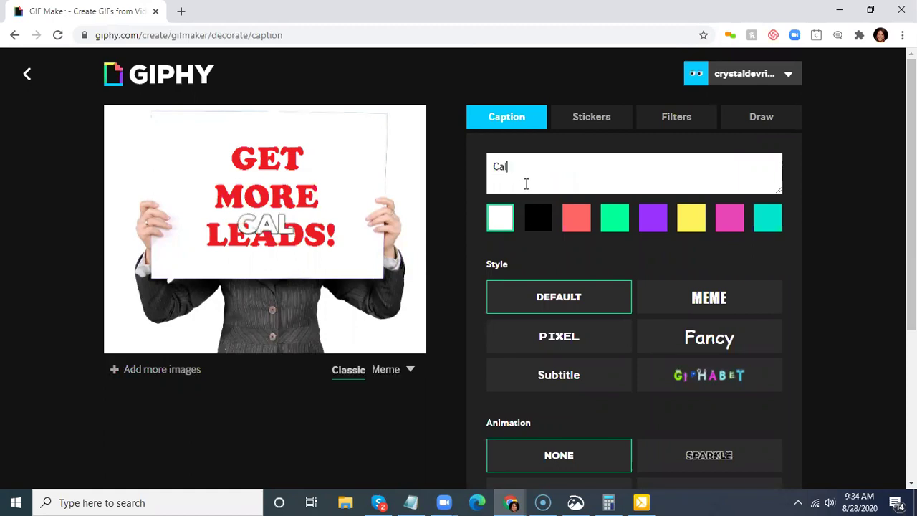
pyautogui.write('l us today')
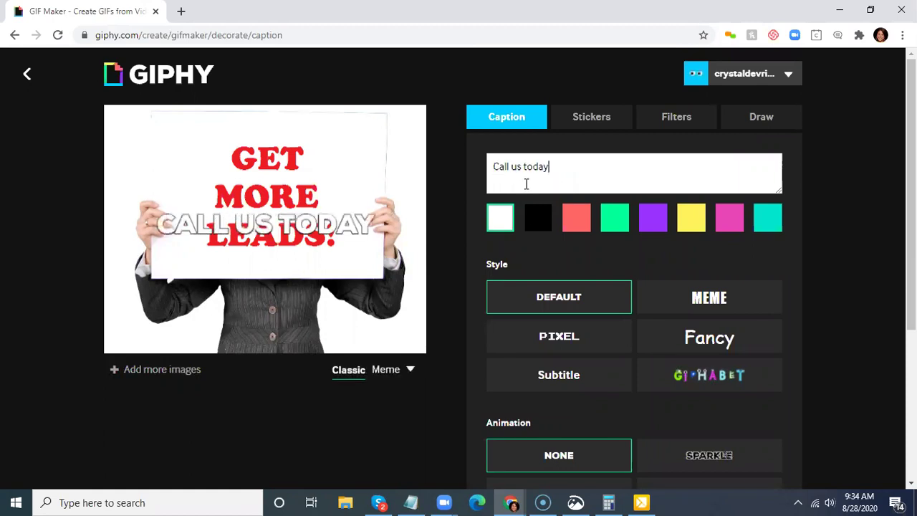
pyautogui.write('!')
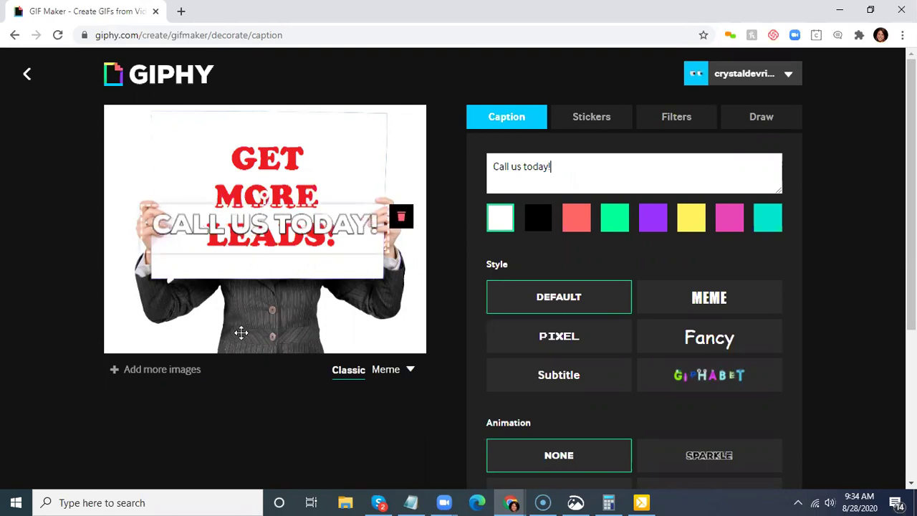
pyautogui.moveTo(255, 321); pyautogui.dragTo(274, 322)
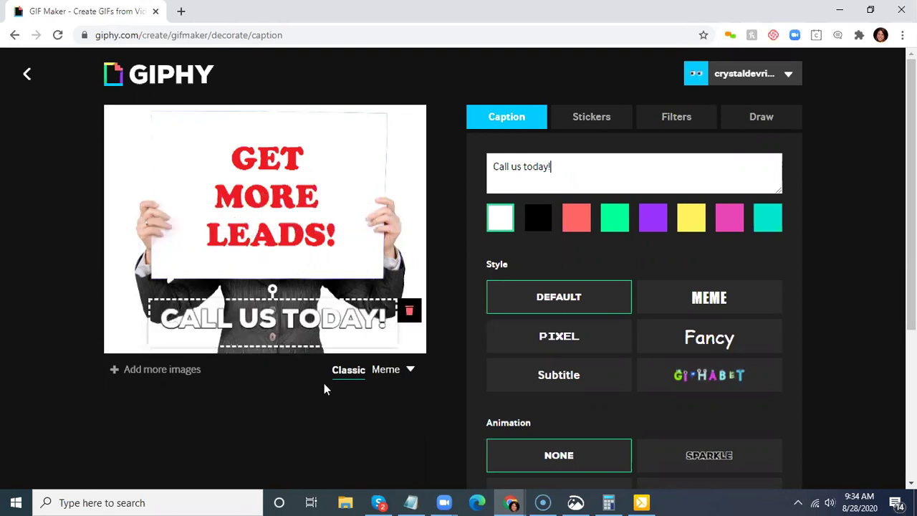
pyautogui.click(581, 221)
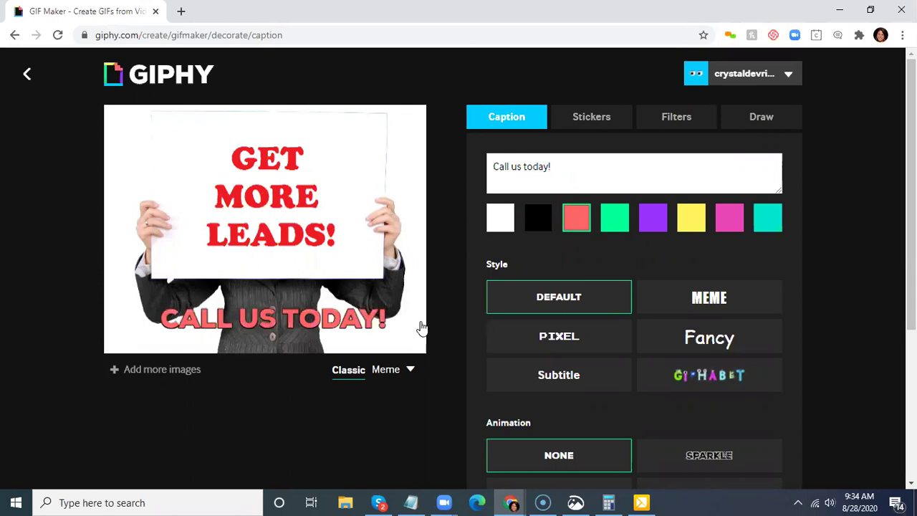
pyautogui.scroll(-1, 810, 338)
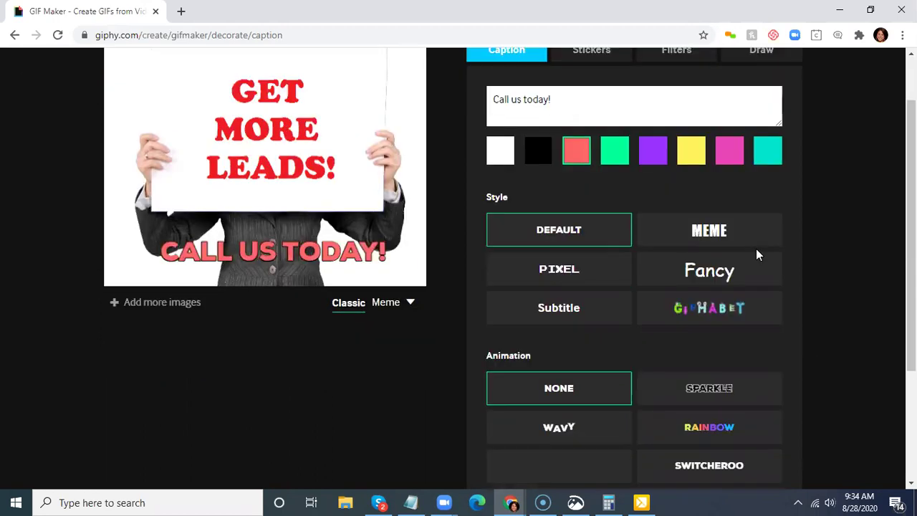
# - Try the Fancy and Meme caption styles and the Climactic and Typing animations
pyautogui.click(715, 278)
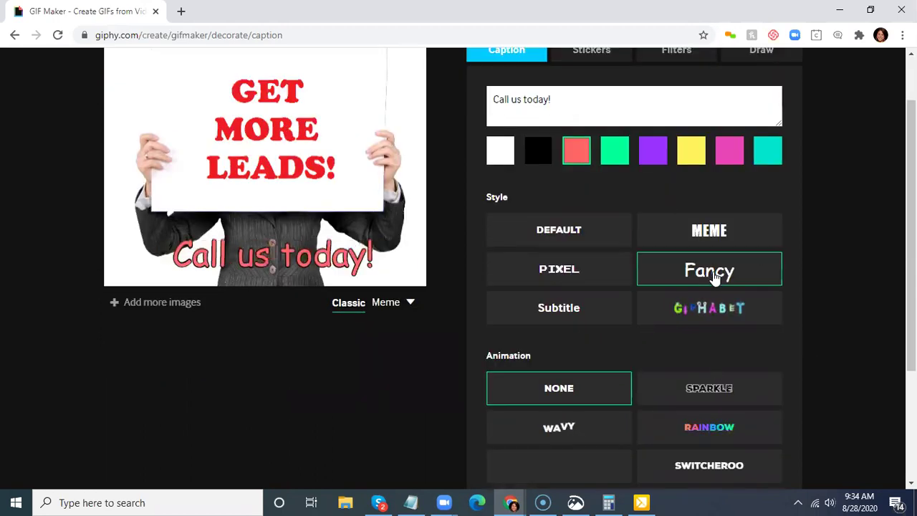
pyautogui.click(675, 248)
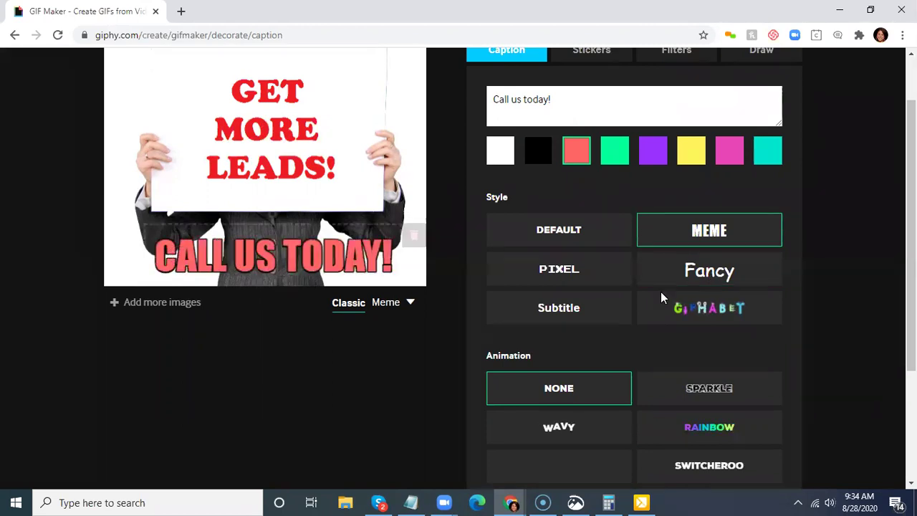
pyautogui.scroll(-1, 727, 342)
pyautogui.scroll(-1, 210, 246)
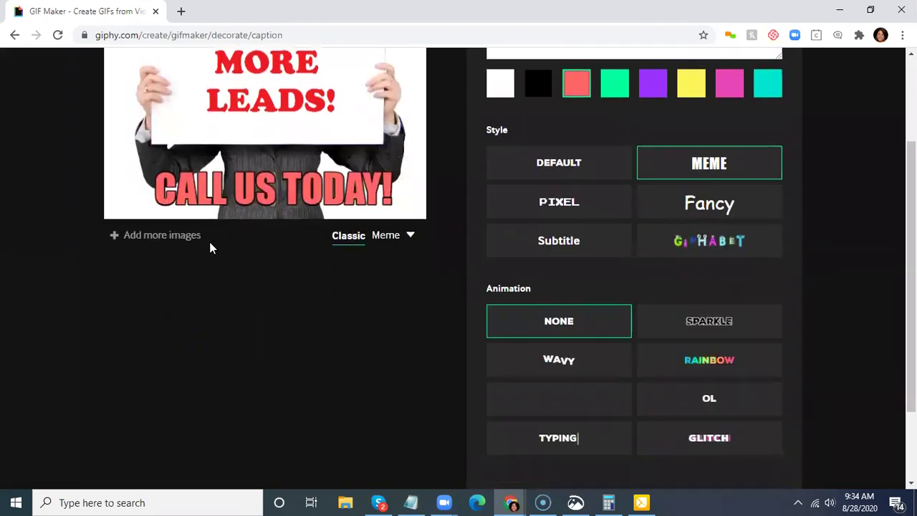
pyautogui.click(562, 410)
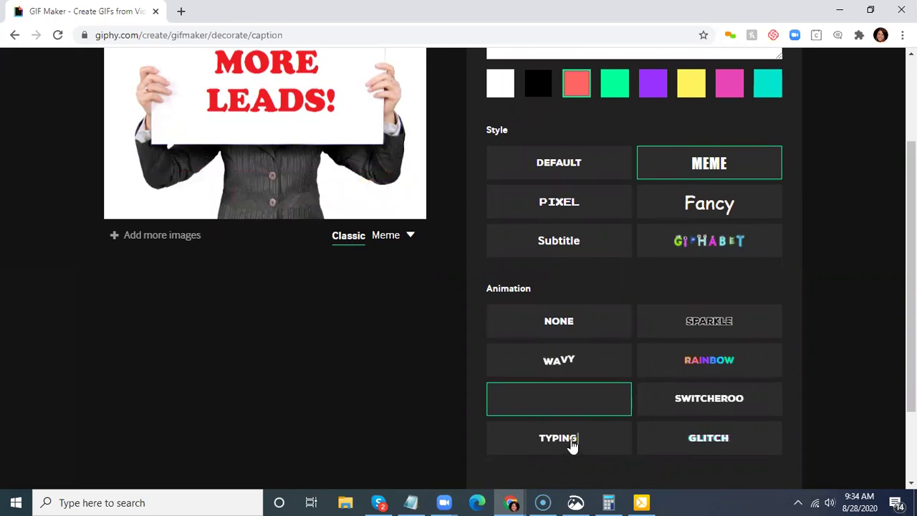
pyautogui.click(602, 441)
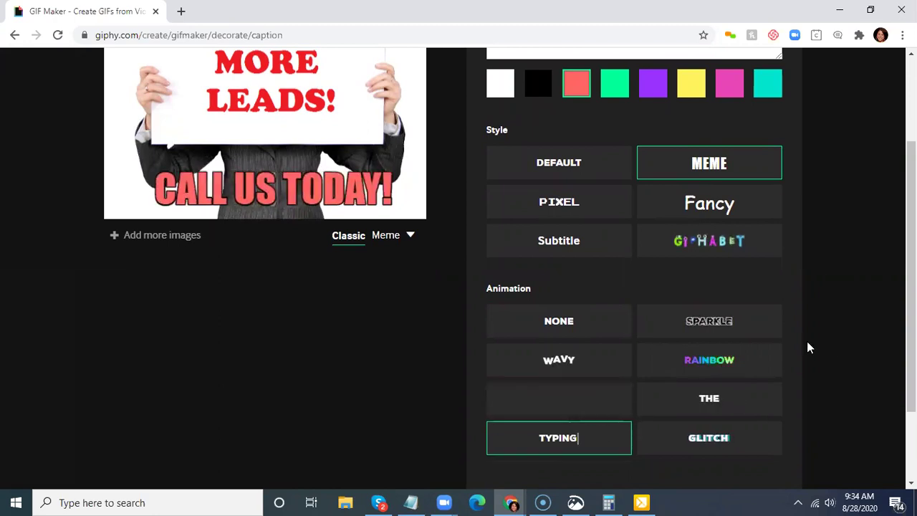
# - Switch the caption to Meme style on a colorful background with purple text
pyautogui.scroll(1, 395, 310)
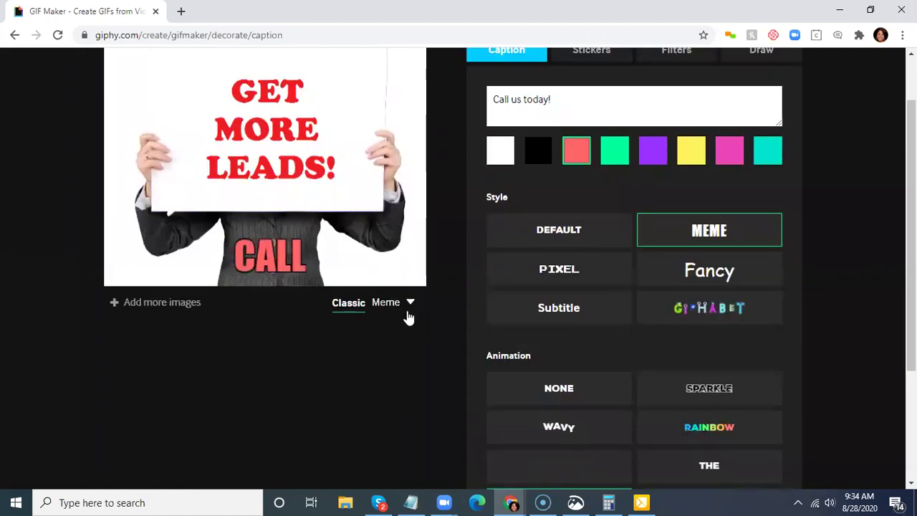
pyautogui.click(377, 306)
pyautogui.click(385, 366)
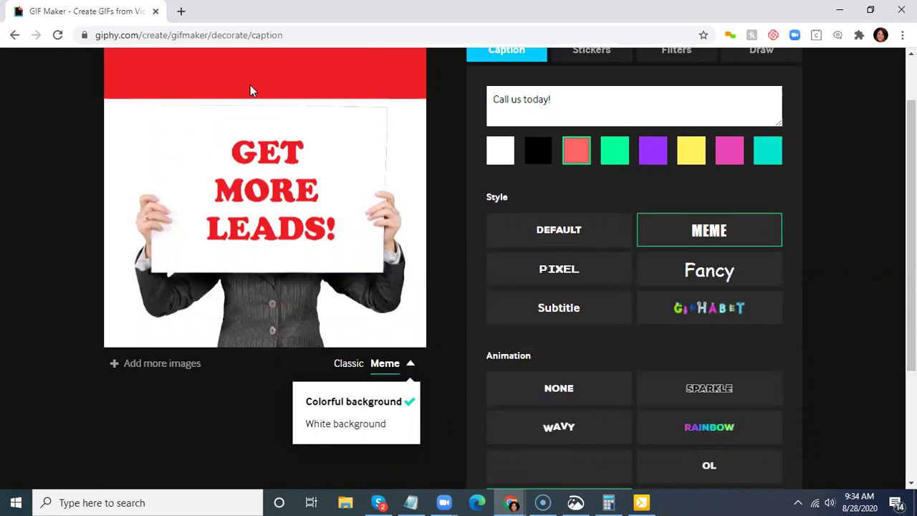
pyautogui.click(431, 77)
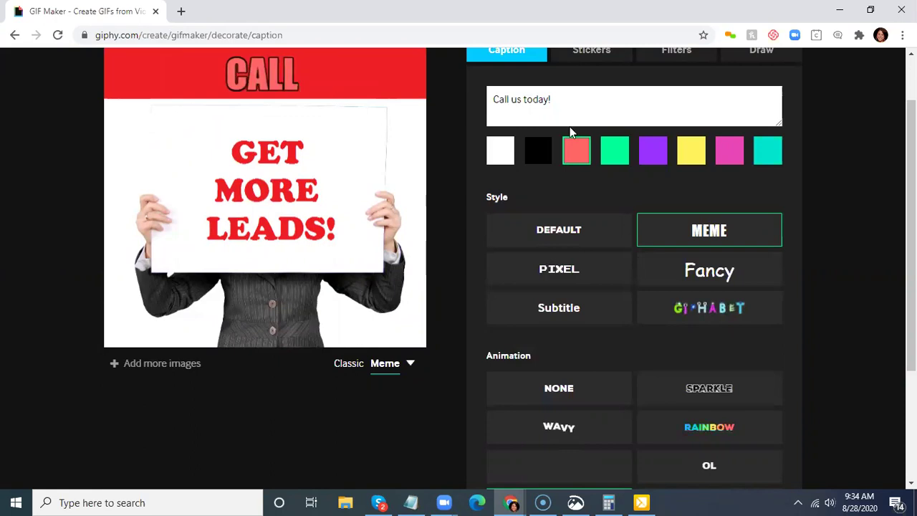
pyautogui.click(652, 158)
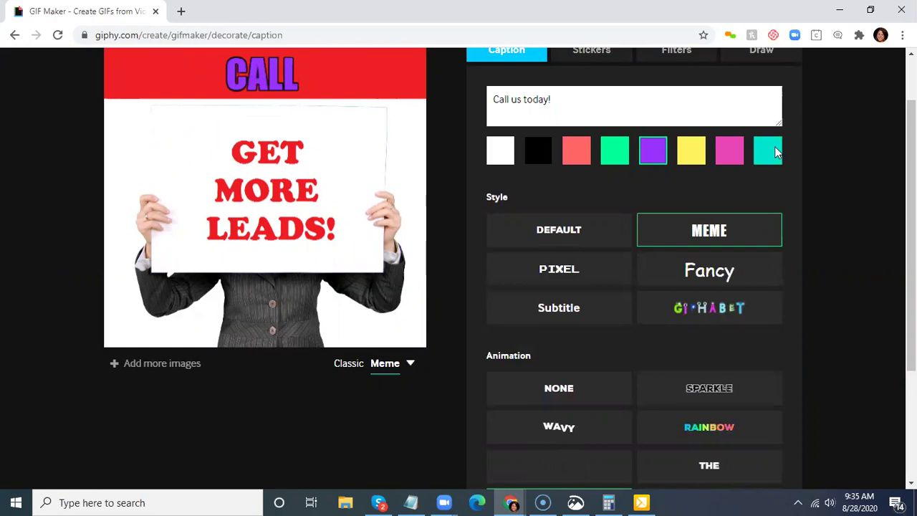
pyautogui.scroll(2, 745, 140)
pyautogui.click(591, 117)
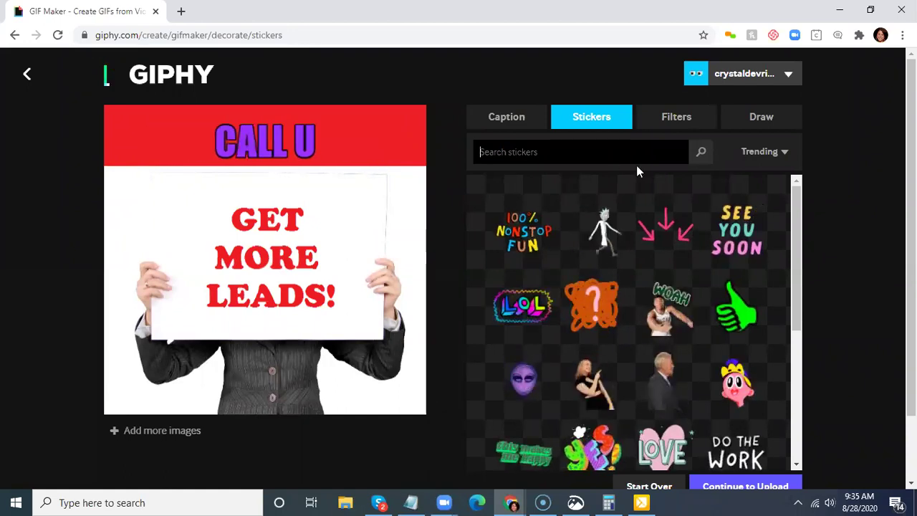
# - Search stickers for 'click here' and place the black arrow sticker at the sign's lower right
pyautogui.write('click h')
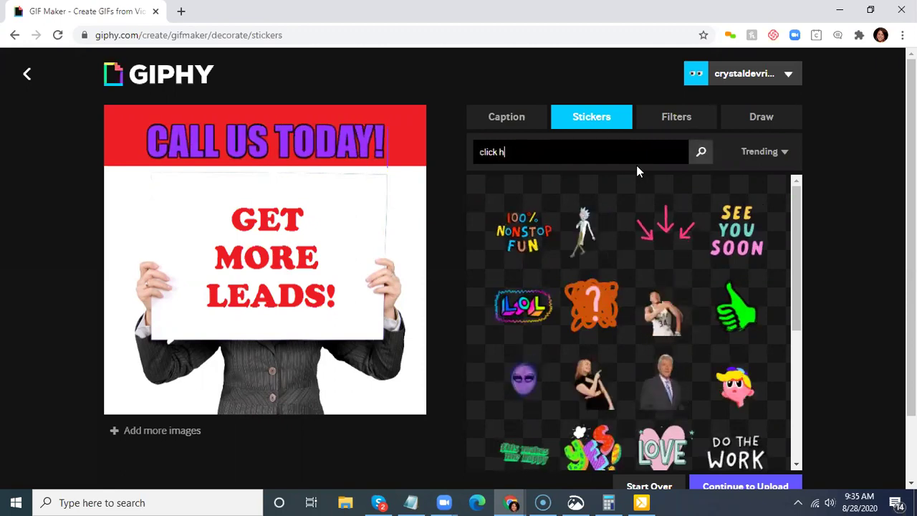
pyautogui.write('ee')
pyautogui.press('BackSpace')
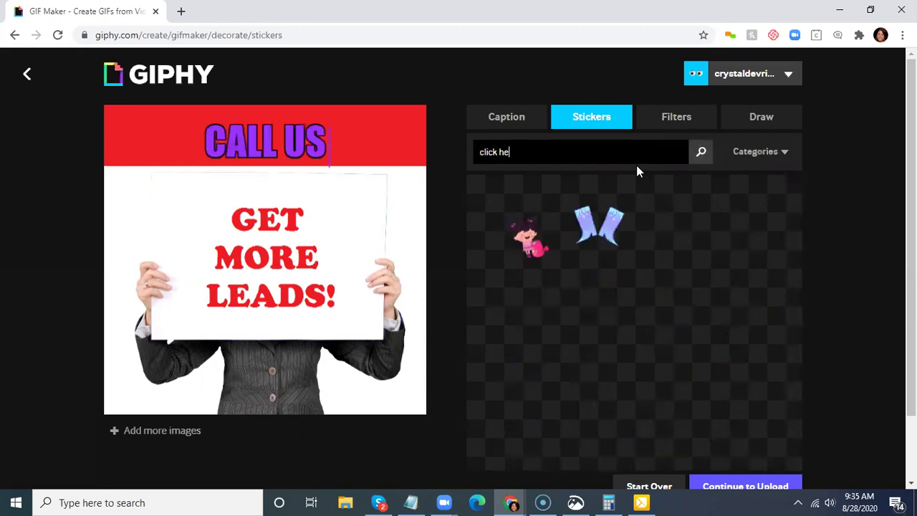
pyautogui.write('re')
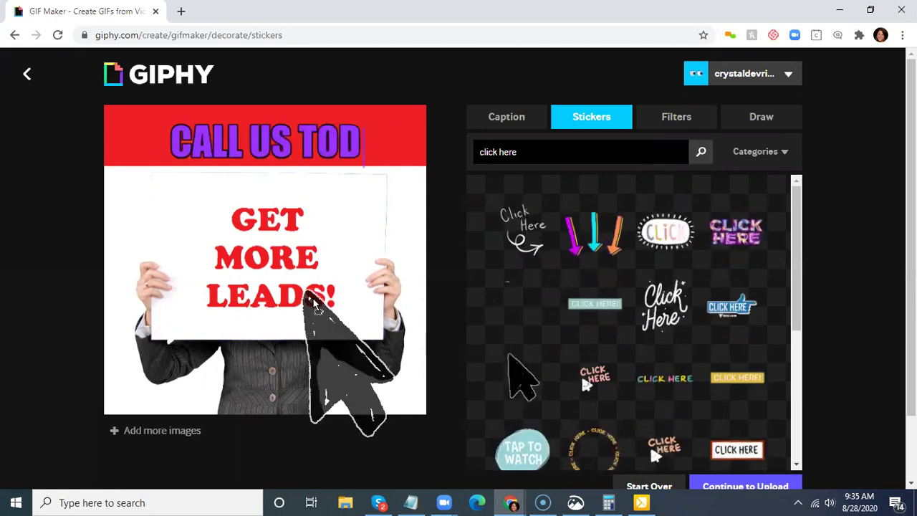
pyautogui.click(486, 396)
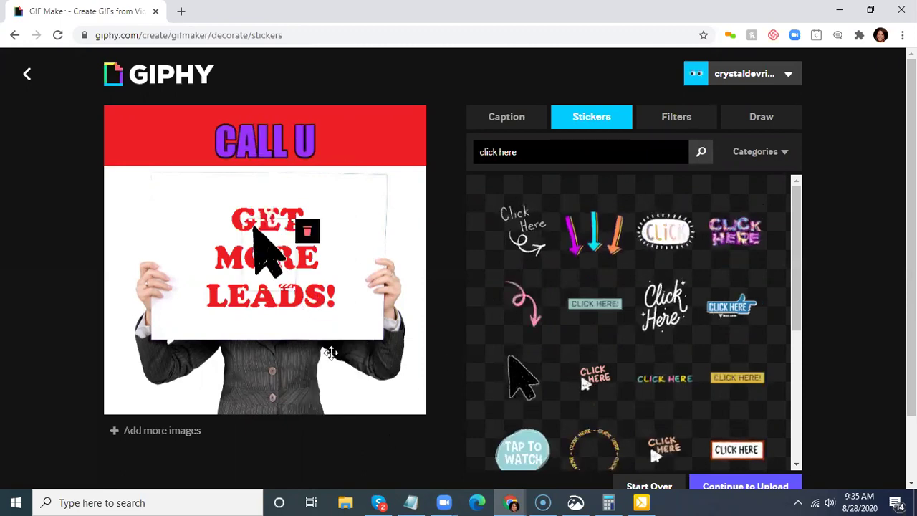
pyautogui.moveTo(267, 228); pyautogui.dragTo(329, 344)
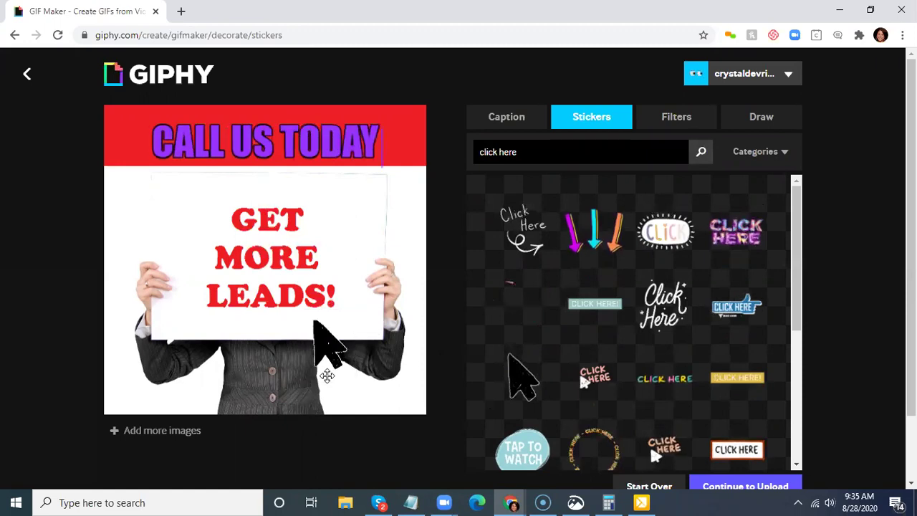
pyautogui.click(420, 457)
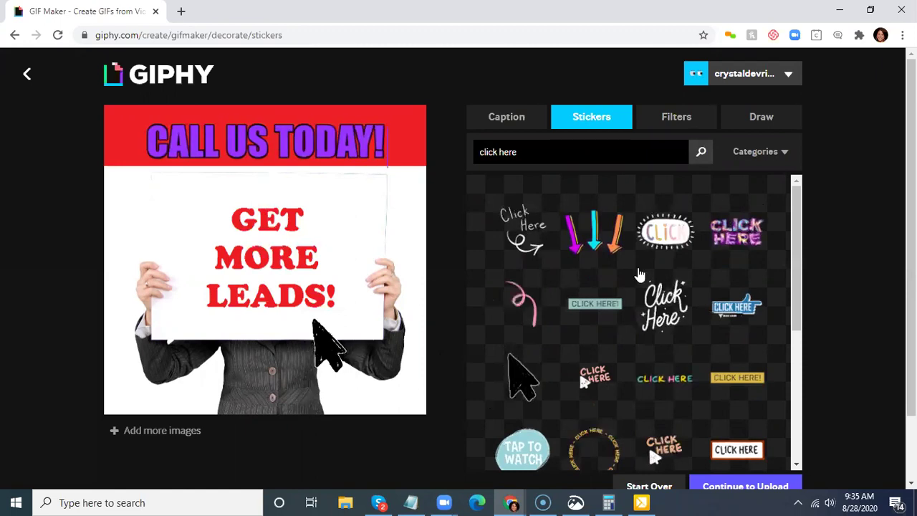
pyautogui.scroll(-1, 639, 272)
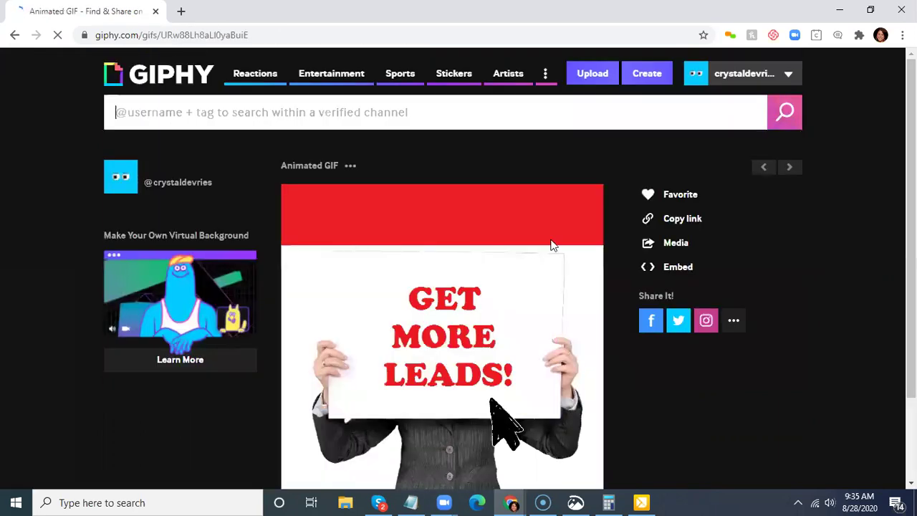
# - Bring up the context menu on the uploaded GIF on its GIPHY page
pyautogui.scroll(-1, 470, 262)
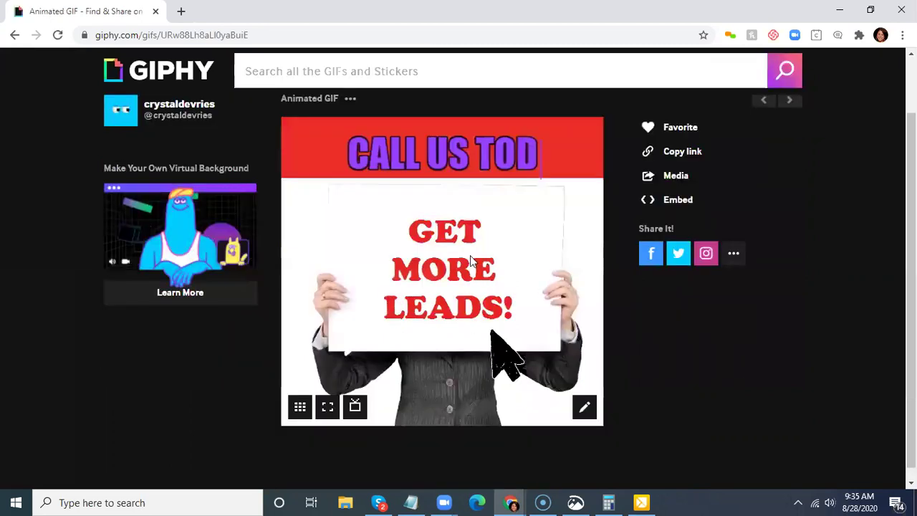
pyautogui.rightClick(471, 261)
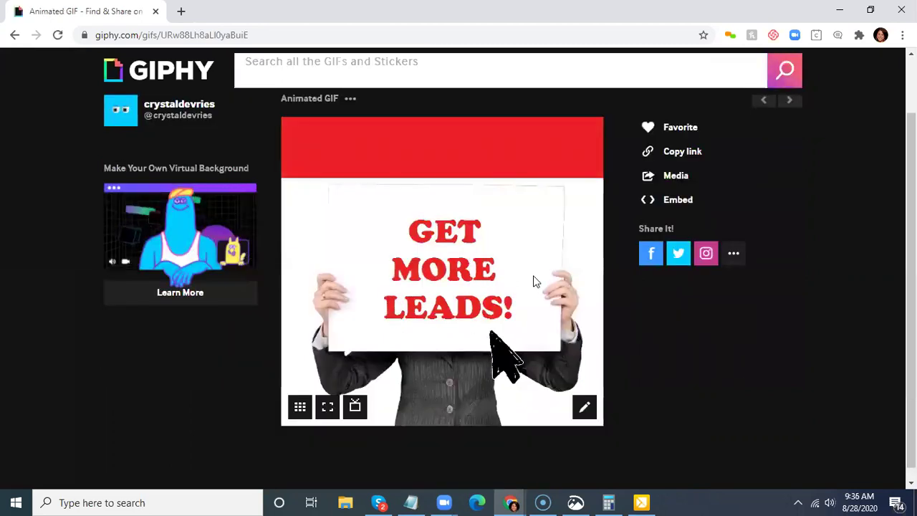
# - Save the GIF image as 'training gif' to the Desktop
pyautogui.click(649, 303)
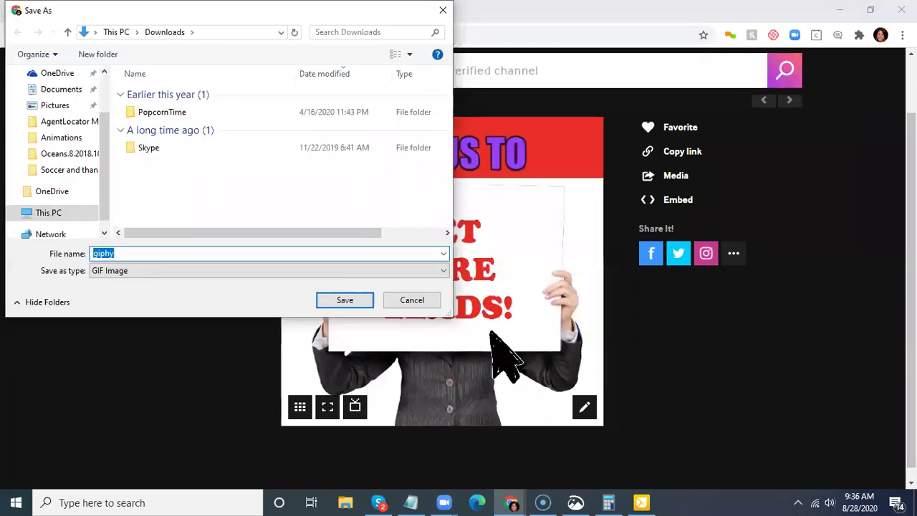
pyautogui.write('training gif')
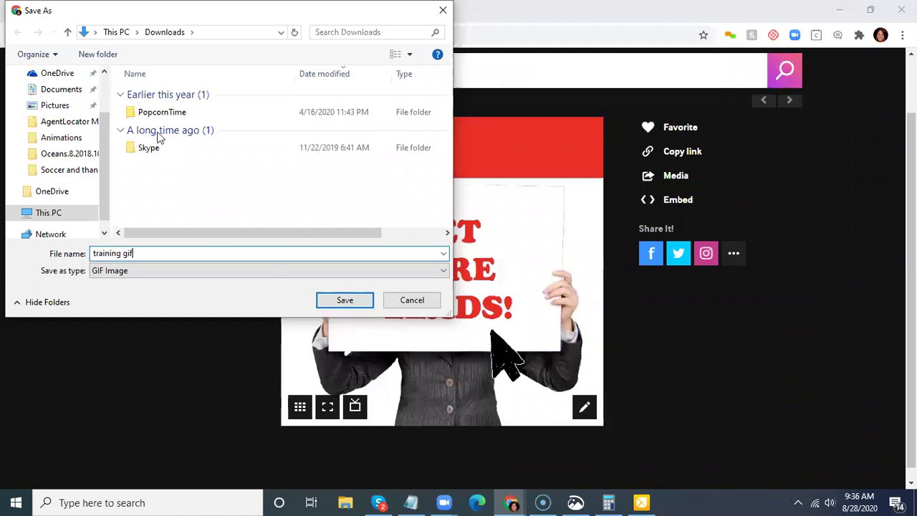
pyautogui.scroll(2, 62, 111)
pyautogui.click(56, 100)
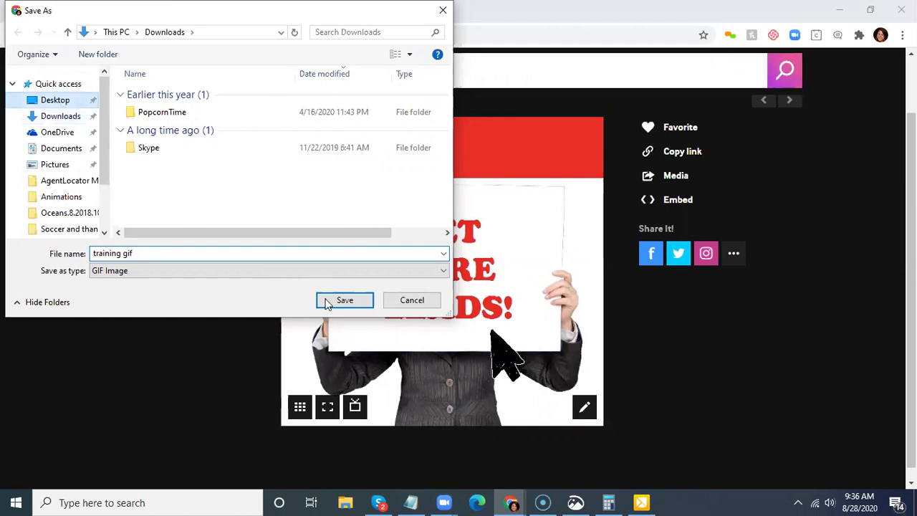
pyautogui.press('Return')
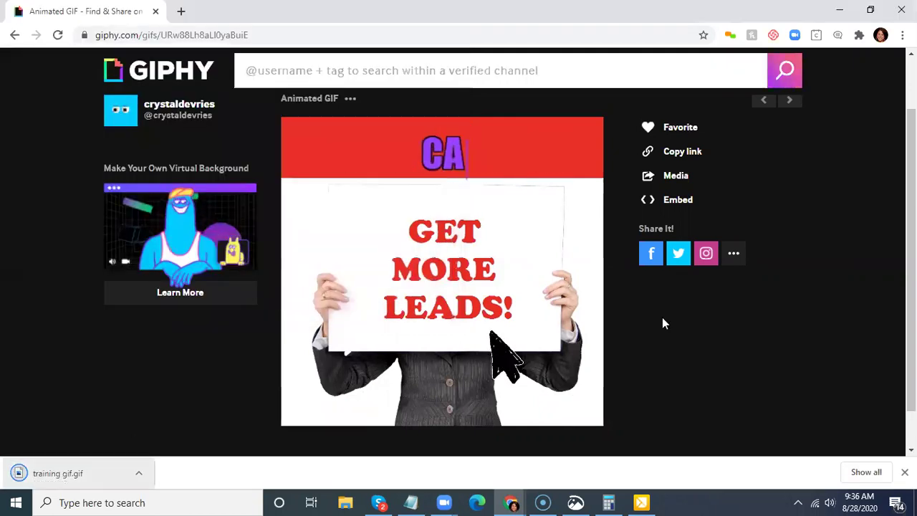
pyautogui.click(509, 502)
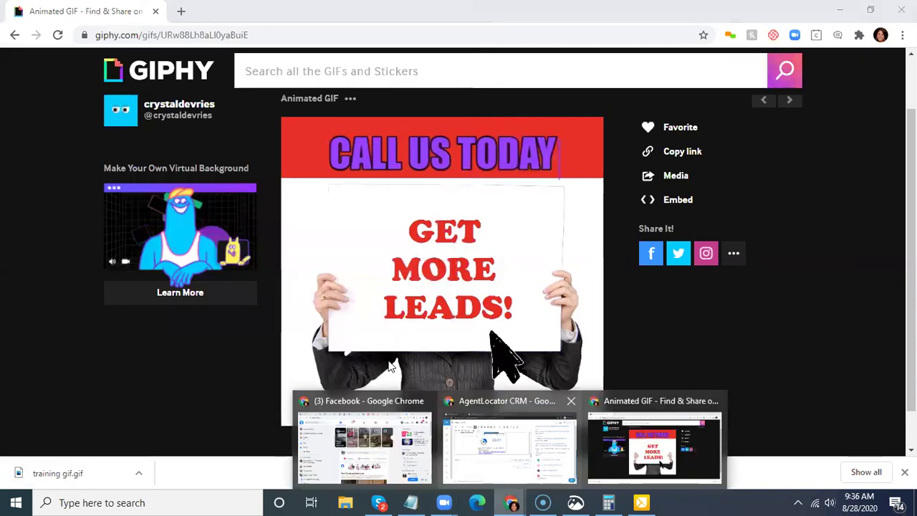
# - Insert the local training gif image below the trreb.ca stats link in the newsletter
pyautogui.click(509, 441)
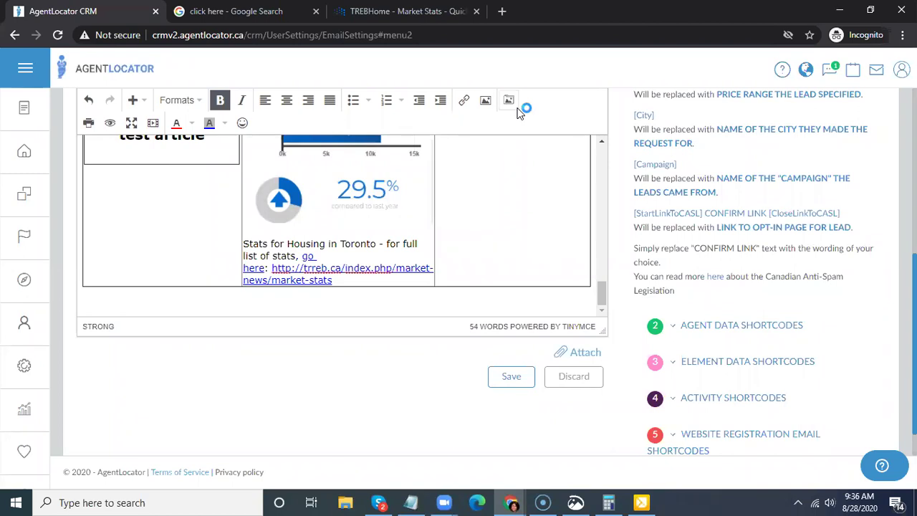
pyautogui.click(511, 99)
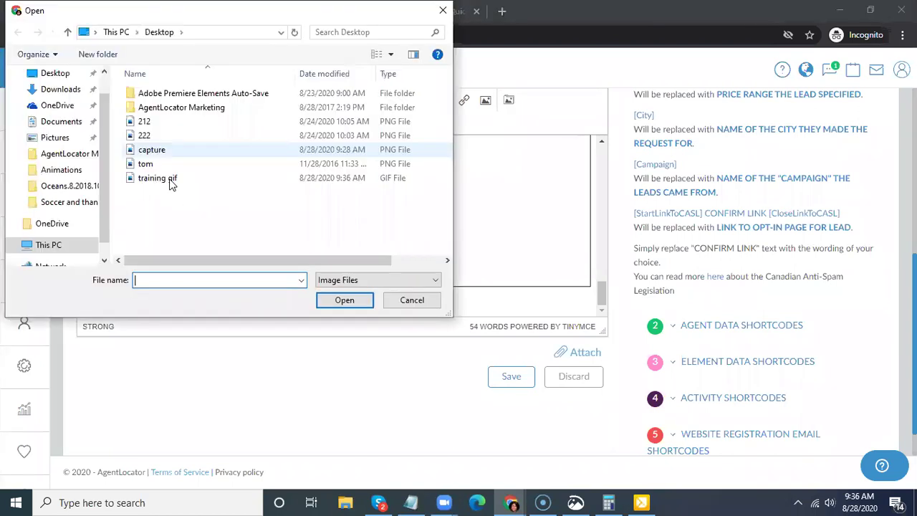
pyautogui.click(218, 179)
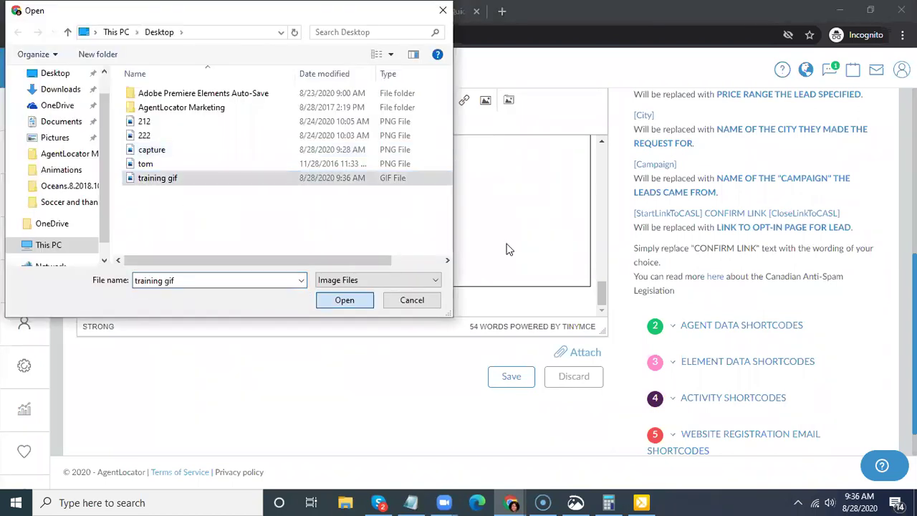
pyautogui.press('Return')
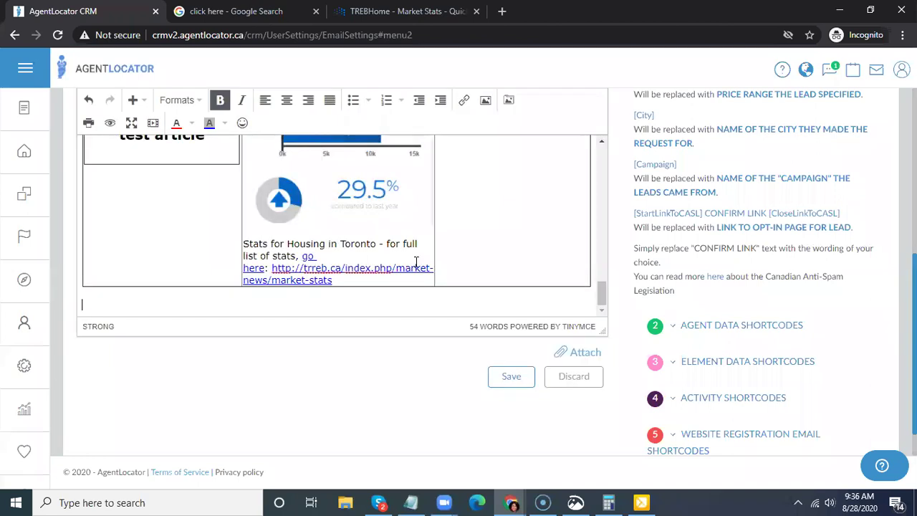
pyautogui.scroll(-3, 428, 238)
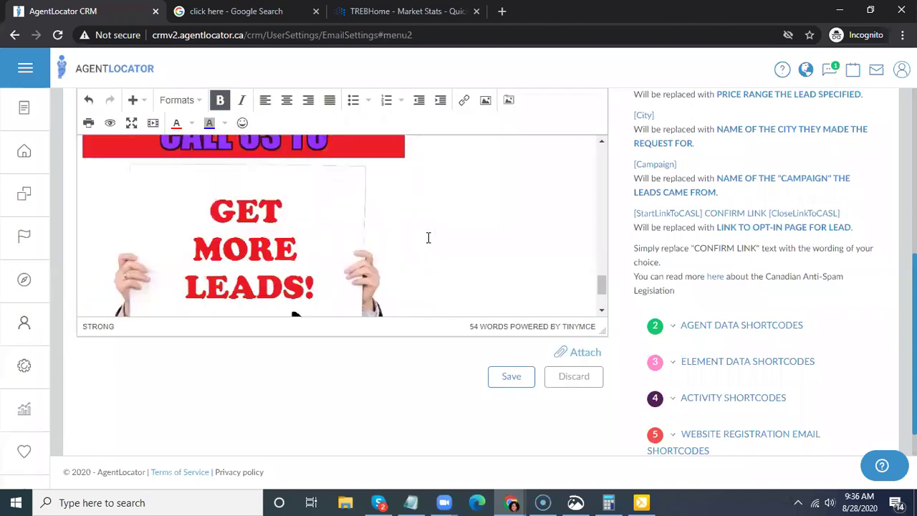
pyautogui.scroll(-1, 428, 238)
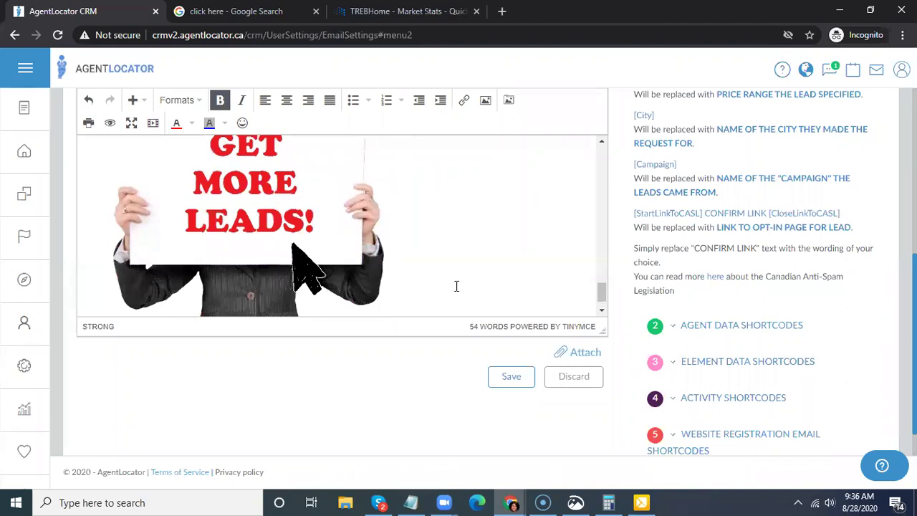
pyautogui.scroll(1, 456, 285)
pyautogui.scroll(1, 484, 250)
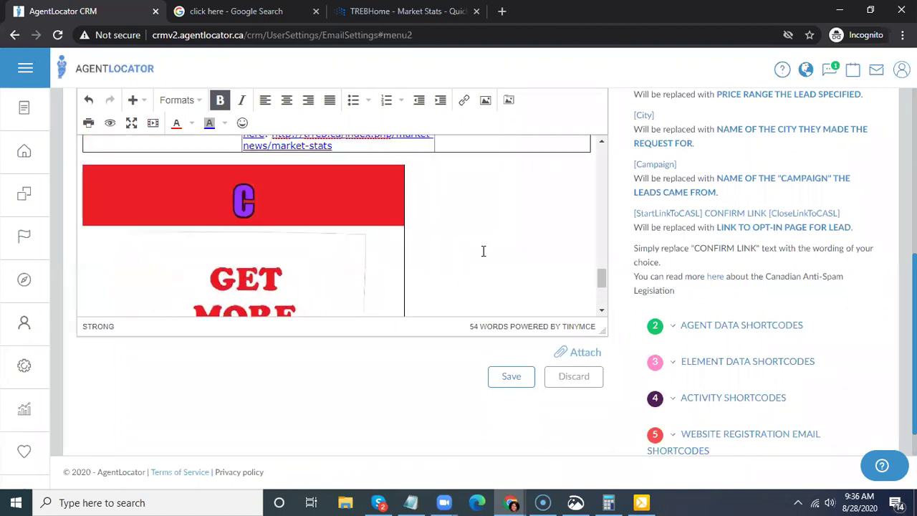
pyautogui.scroll(-1, 469, 255)
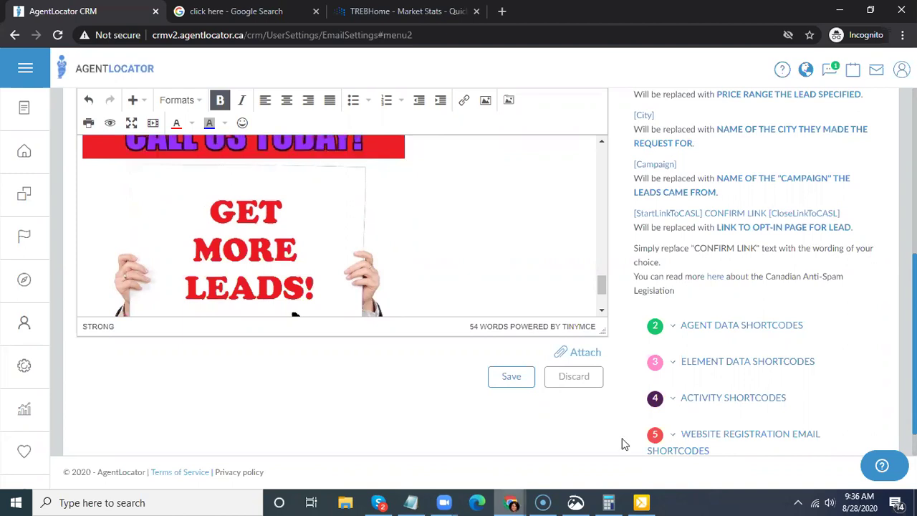
pyautogui.click(511, 502)
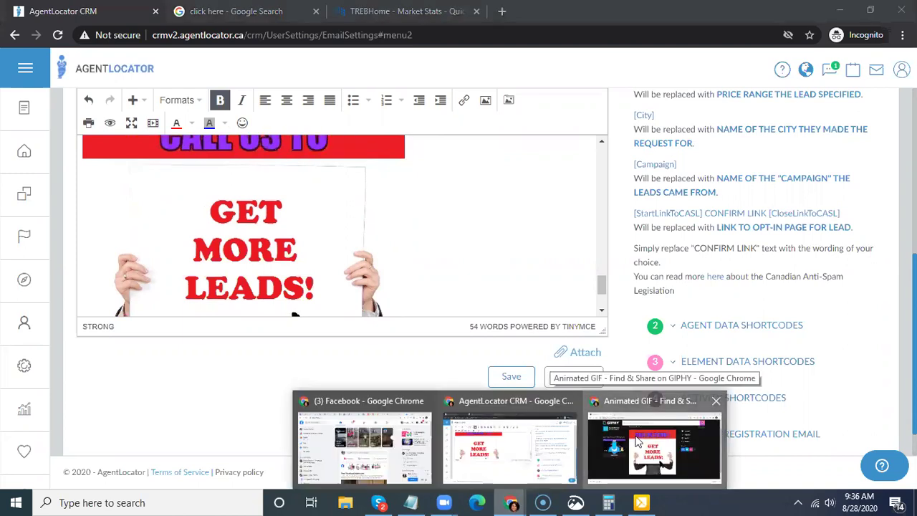
# - Back in GIPHY, go to the GIF Maker again and add a blank browser tab
pyautogui.click(589, 462)
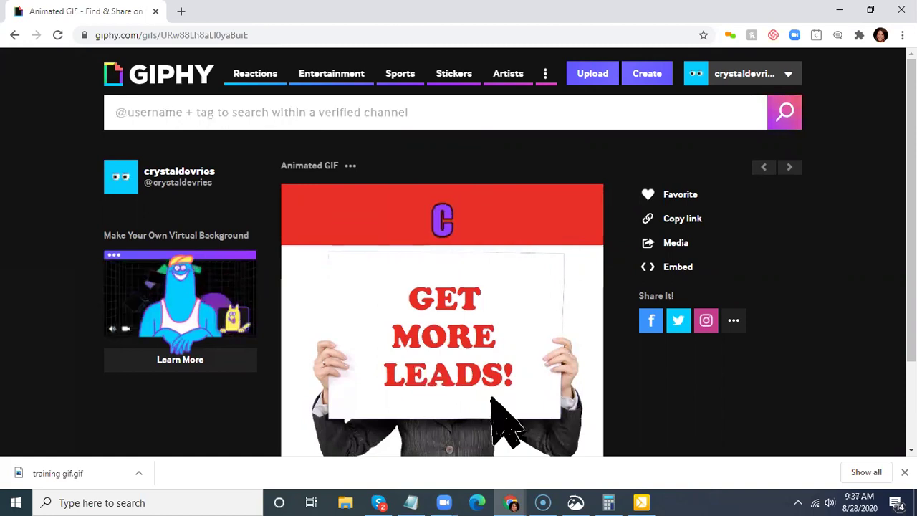
pyautogui.click(638, 80)
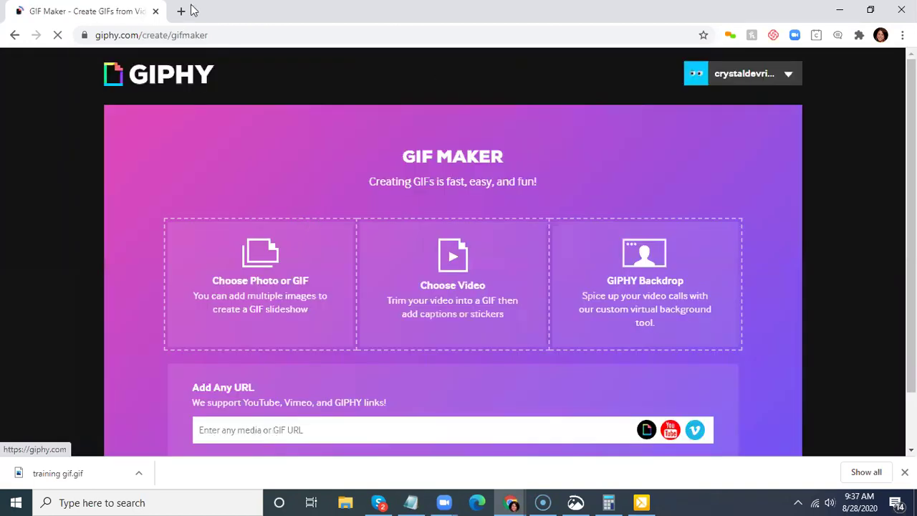
pyautogui.click(183, 11)
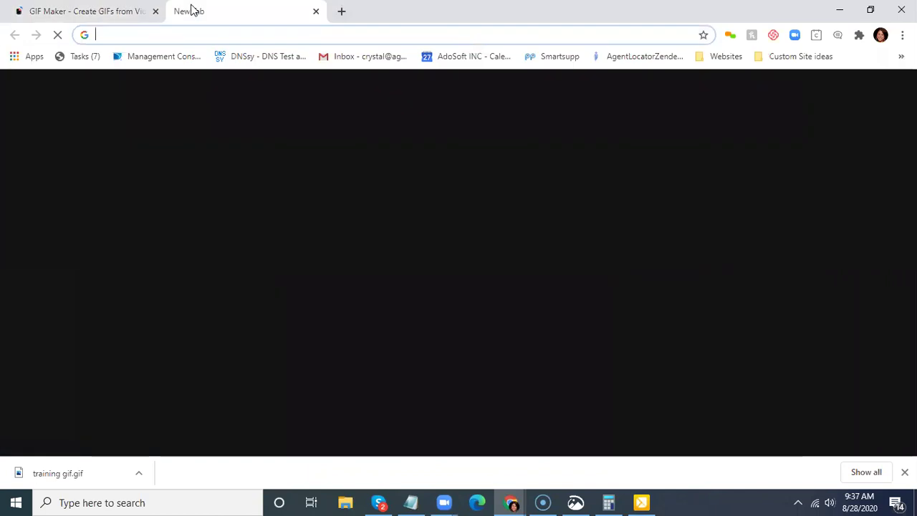
# - Go to the YouTube home feed and browse it, briefly opening a Sunny Bunnies video
pyautogui.write('y')
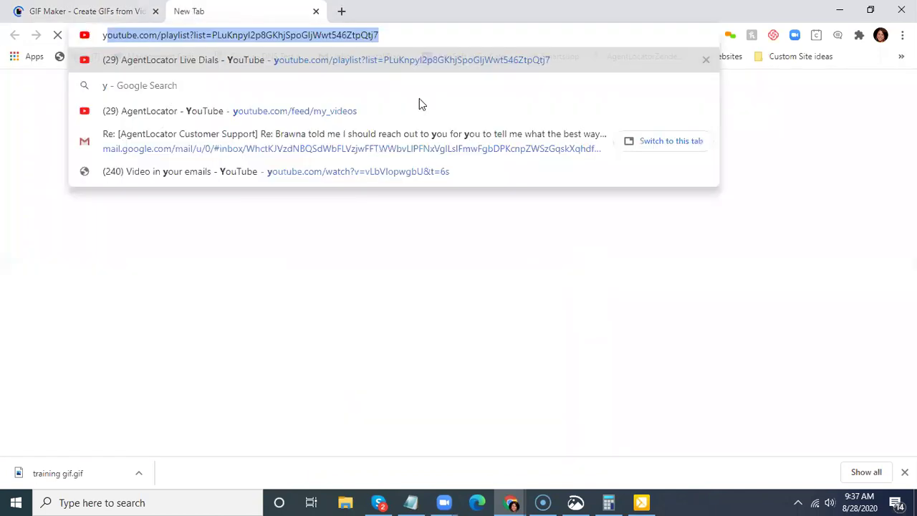
pyautogui.press('Return')
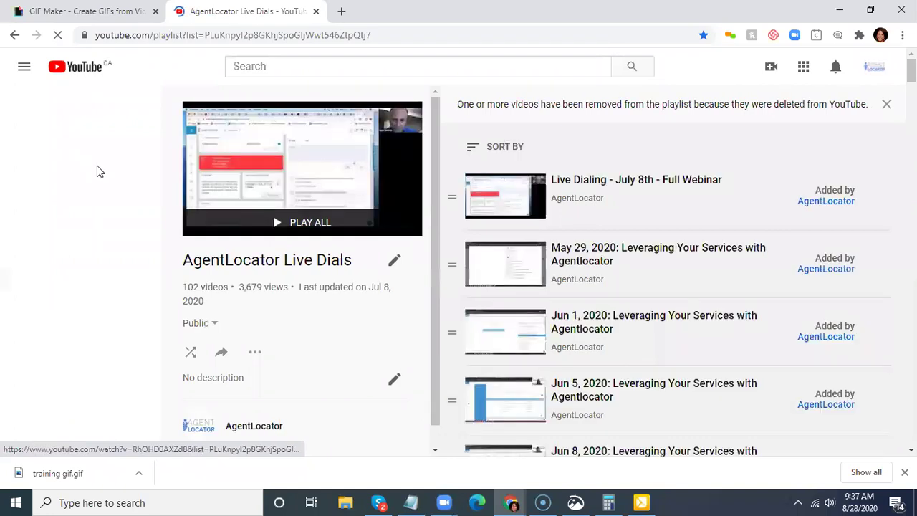
pyautogui.click(75, 108)
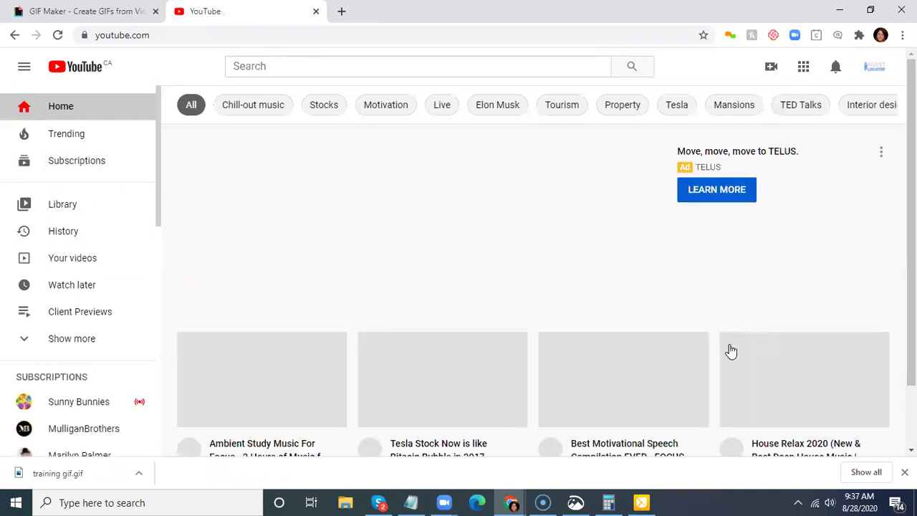
pyautogui.scroll(-1, 729, 351)
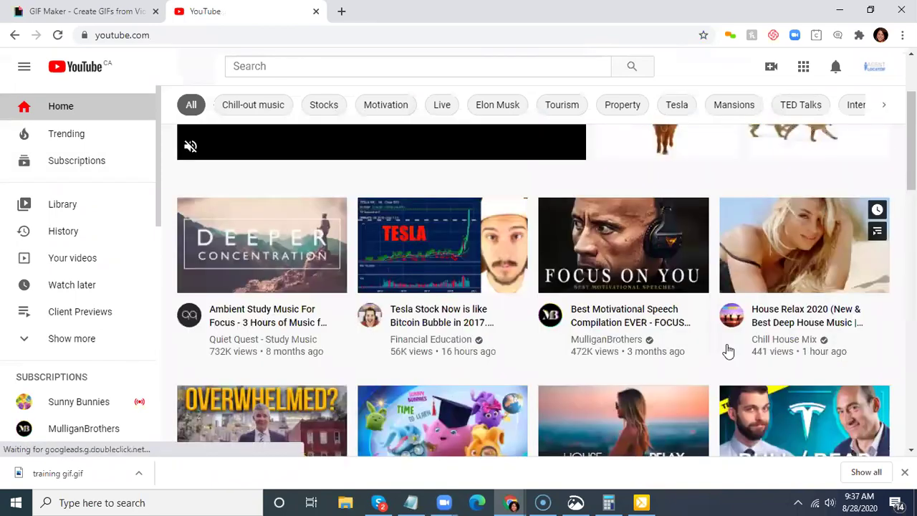
pyautogui.scroll(-9, 726, 351)
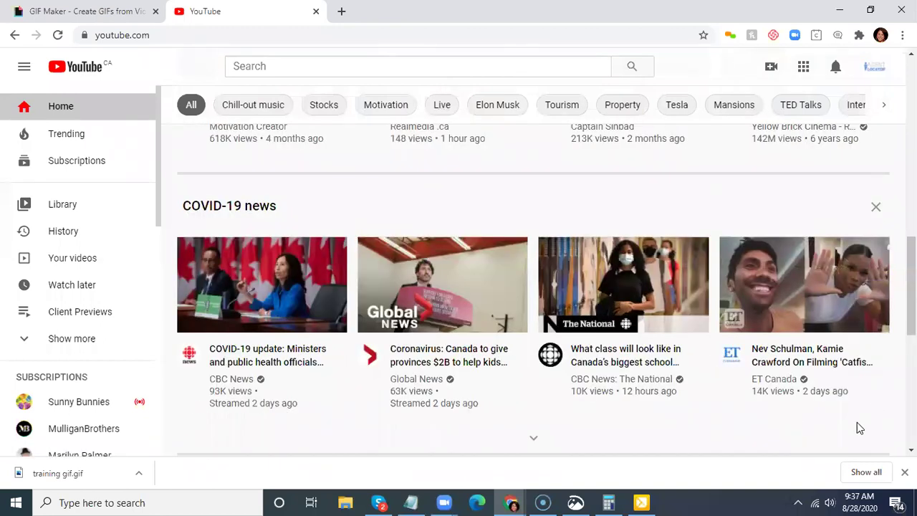
pyautogui.scroll(-4, 780, 413)
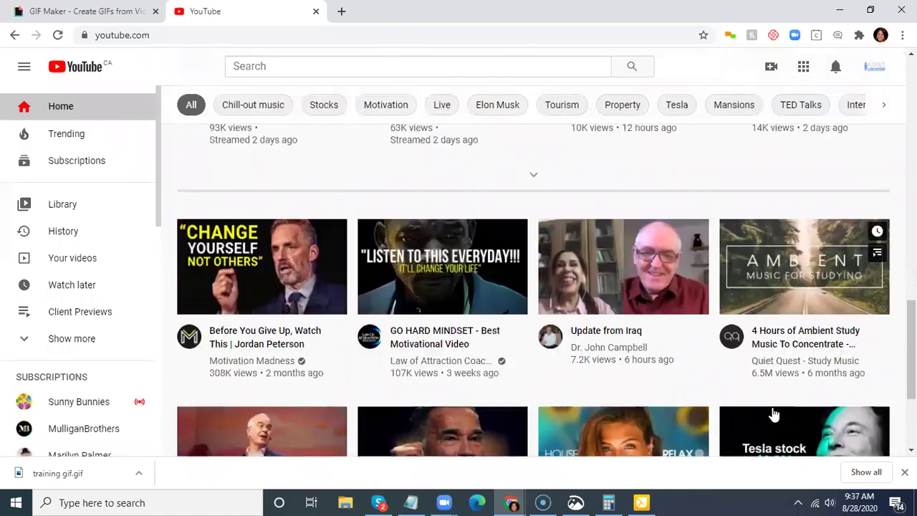
pyautogui.scroll(-3, 648, 376)
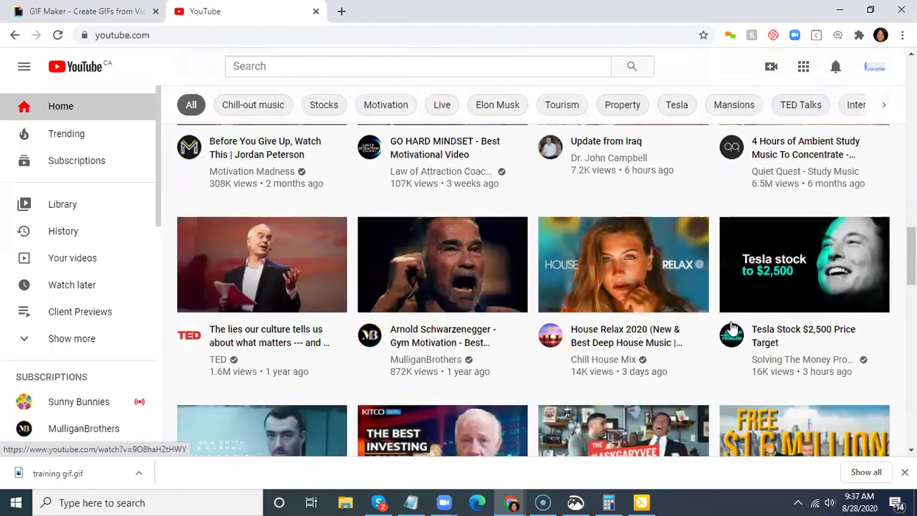
pyautogui.scroll(3, 728, 327)
pyautogui.scroll(-5, 726, 328)
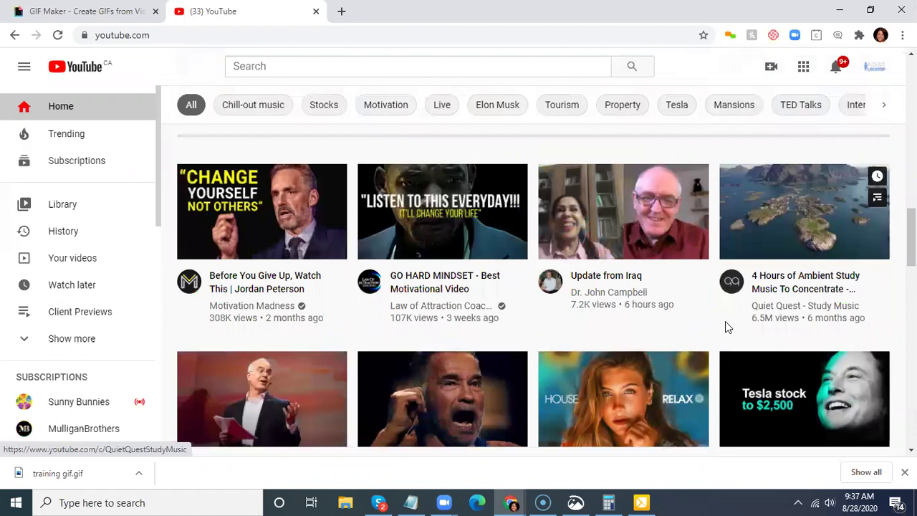
pyautogui.scroll(1, 728, 326)
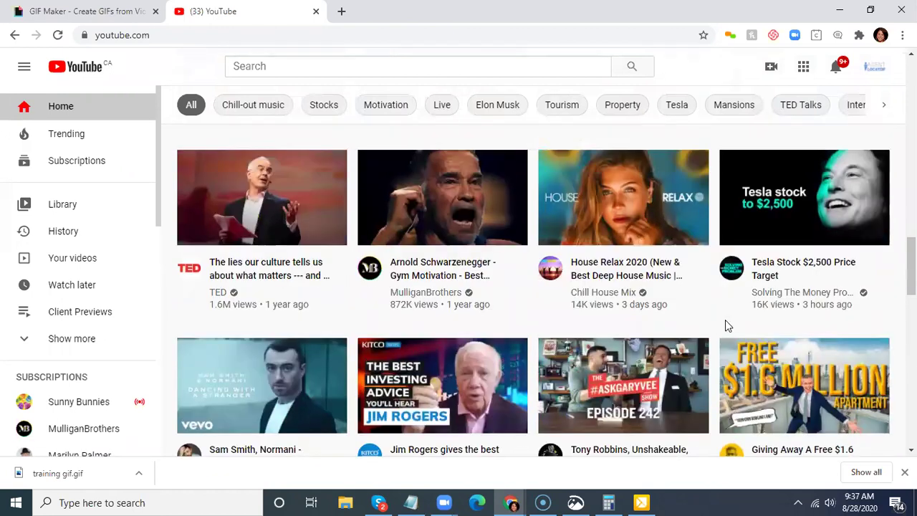
pyautogui.scroll(-4, 727, 327)
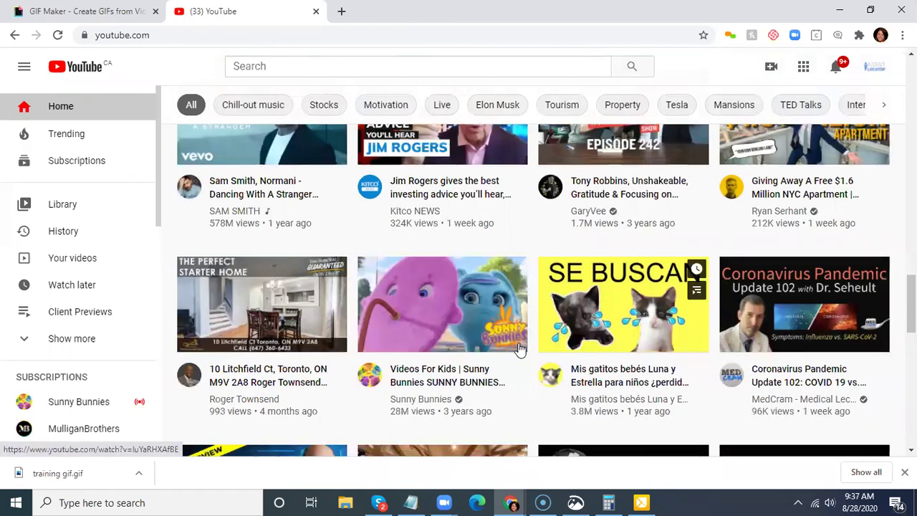
pyautogui.click(518, 350)
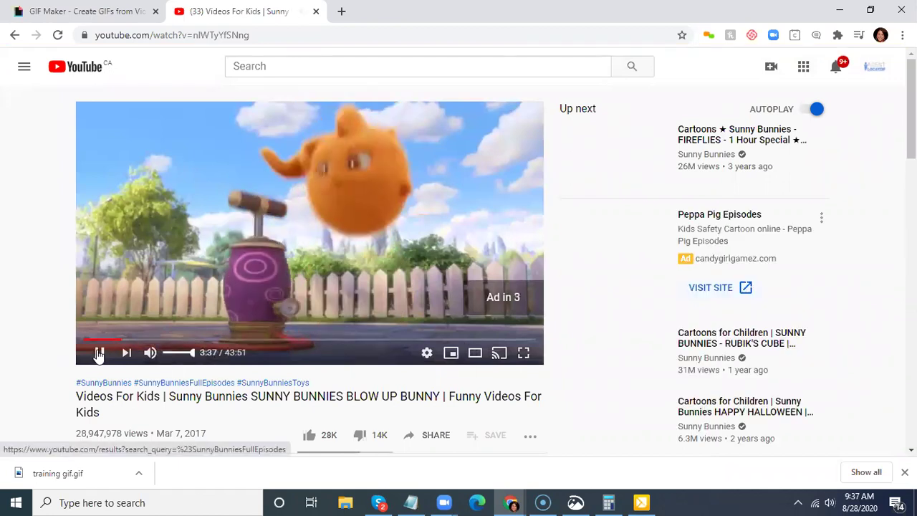
pyautogui.click(19, 37)
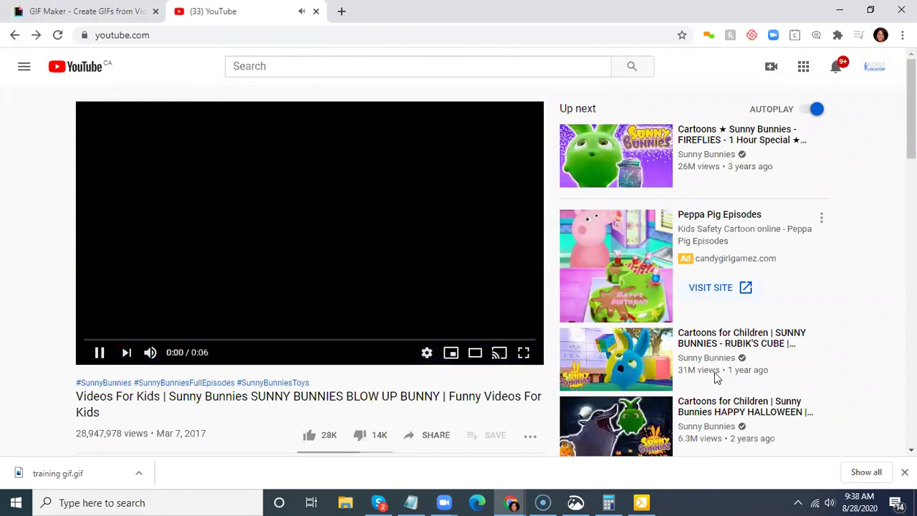
# - Open the Lady Gaga lyrics video, pause it and copy its short share link
pyautogui.scroll(-2, 716, 377)
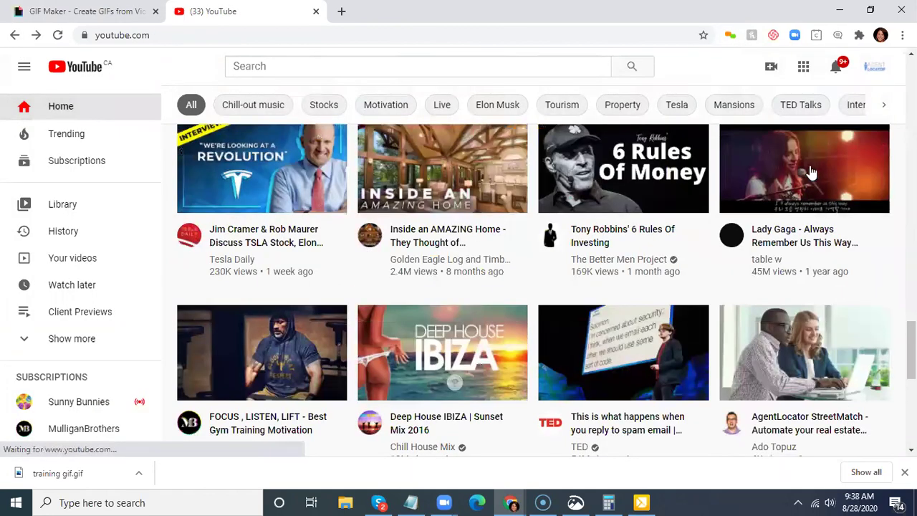
pyautogui.click(802, 210)
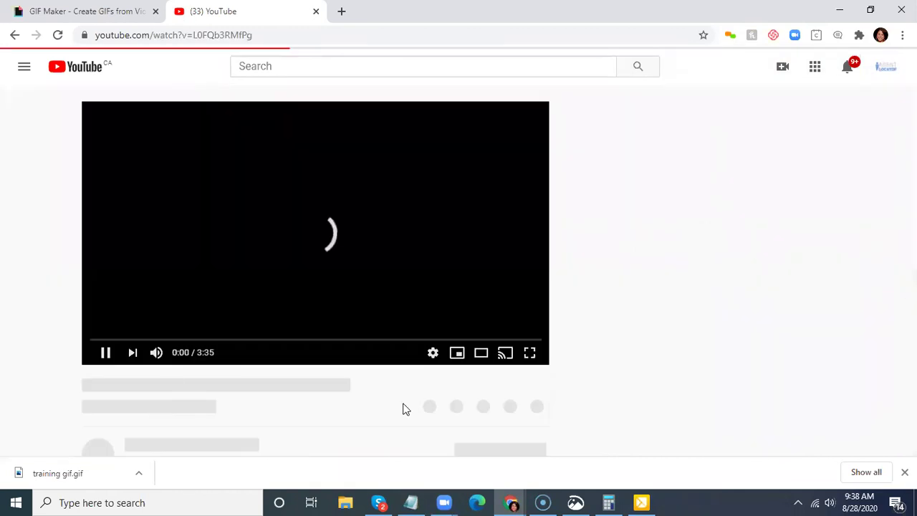
pyautogui.press('k')
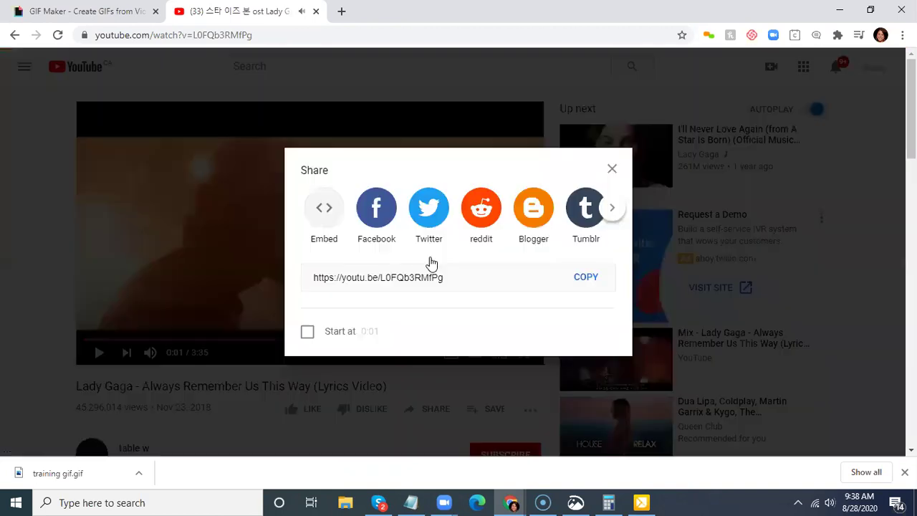
pyautogui.click(586, 280)
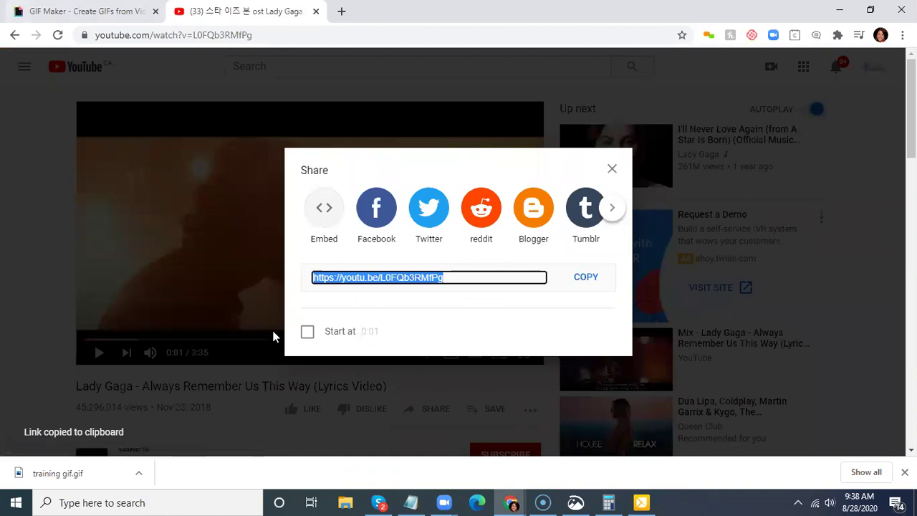
# - Return to the GIF Maker tab, ready to enter a media URL
pyautogui.hotkey('ctrl', 'shift', 'Tab')
pyautogui.scroll(-1, 695, 365)
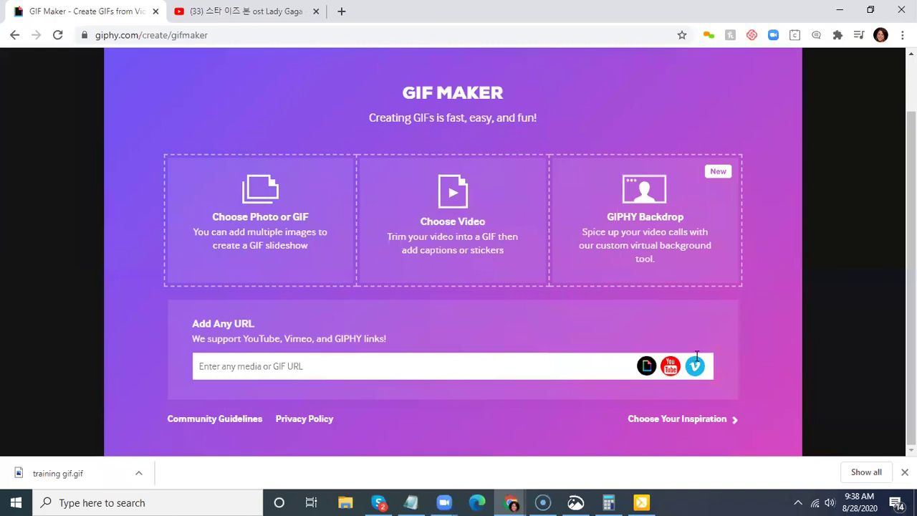
pyautogui.click(343, 366)
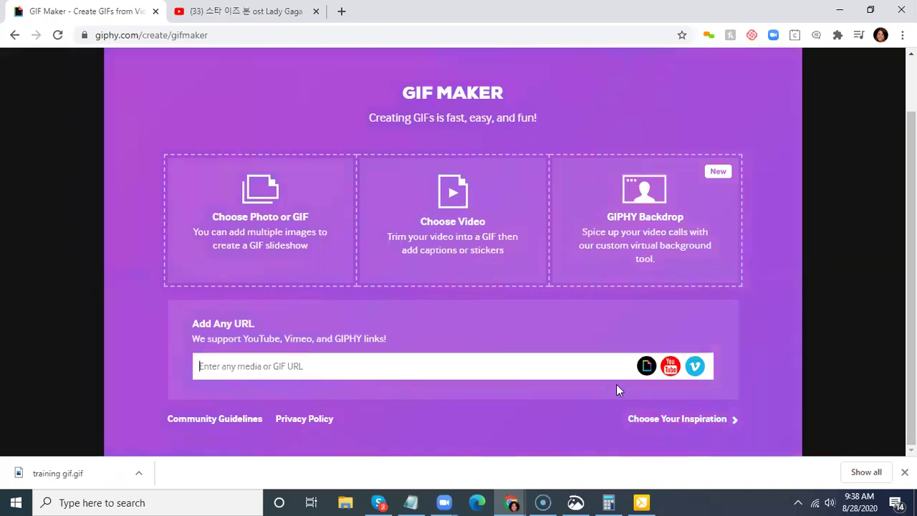
# - Paste the YouTube link into GIPHY and trim it to 9.7 seconds starting at 00:31
pyautogui.hotkey('ctrl', 'v')
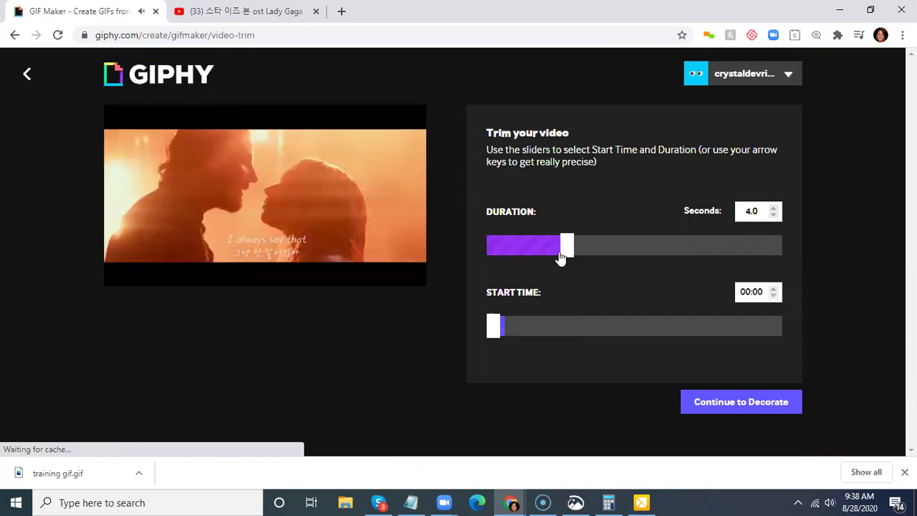
pyautogui.click(675, 241)
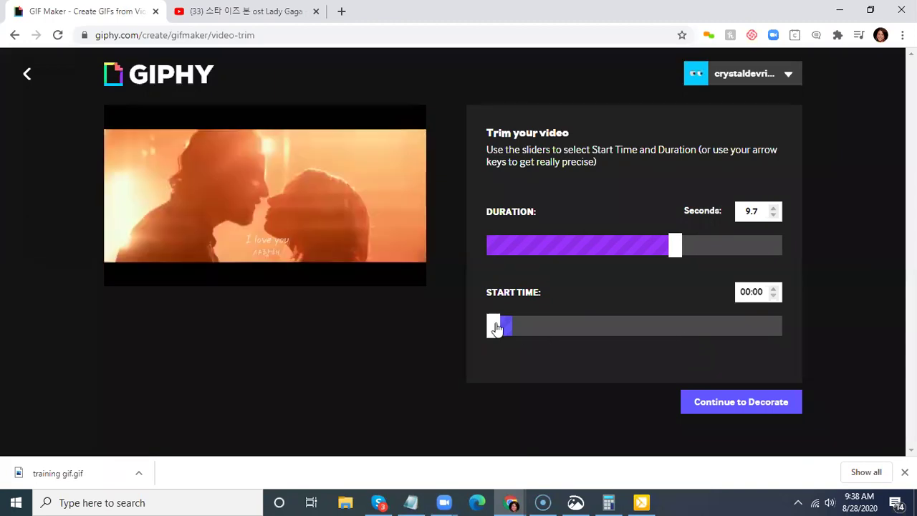
pyautogui.click(533, 328)
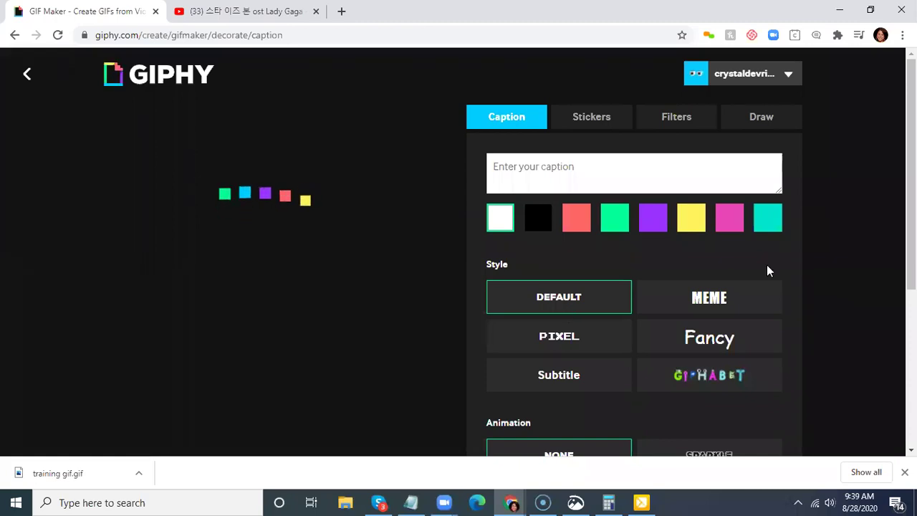
# - Go back to the trimming step, then continue on to decorating the GIF
pyautogui.scroll(-3, 334, 335)
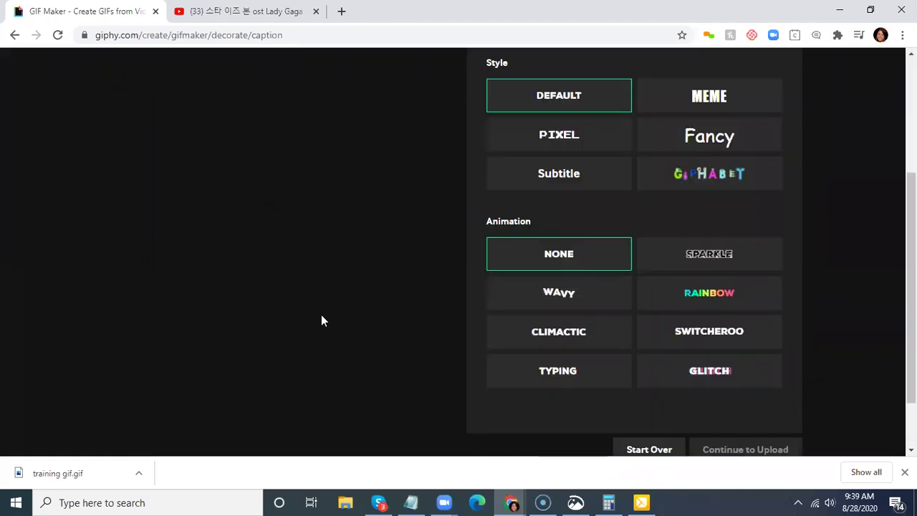
pyautogui.scroll(-1, 316, 312)
pyautogui.scroll(4, 311, 307)
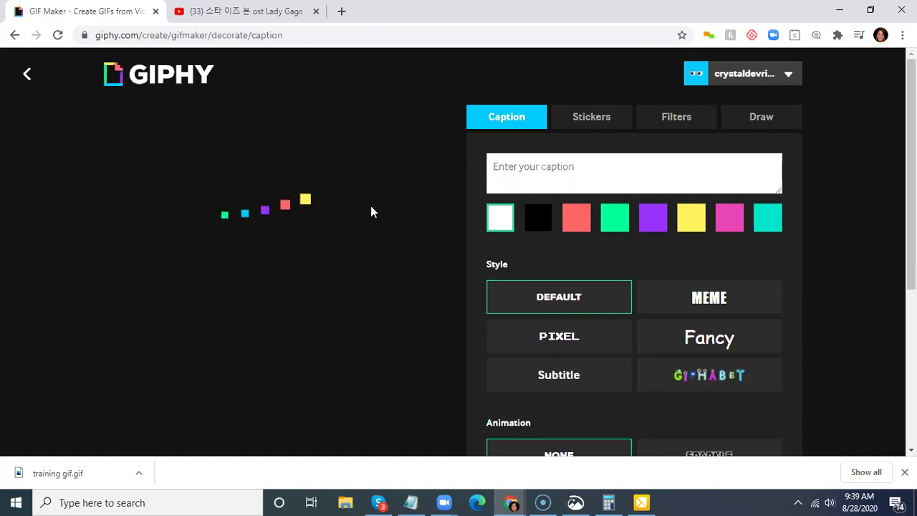
pyautogui.click(26, 76)
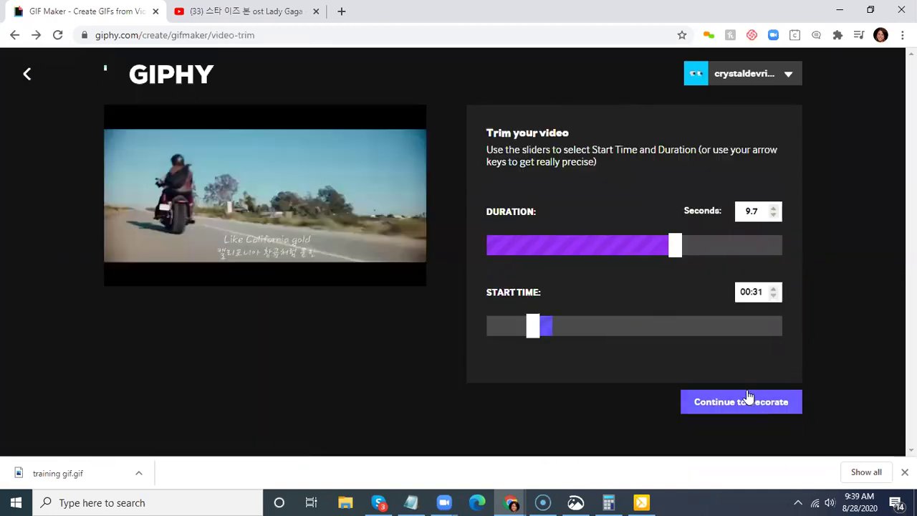
pyautogui.click(748, 401)
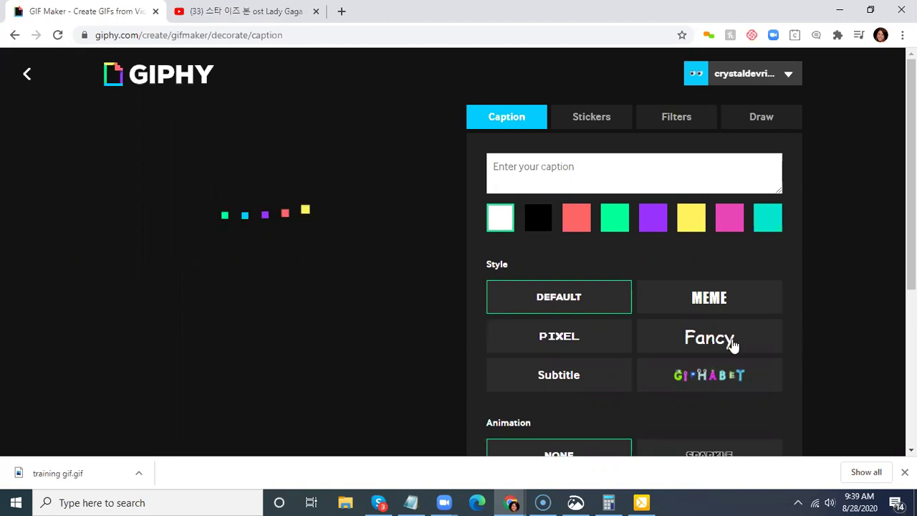
# - Browse the caption styles and choose the Pixel style for the Lady Gaga GIF
pyautogui.scroll(-1, 729, 337)
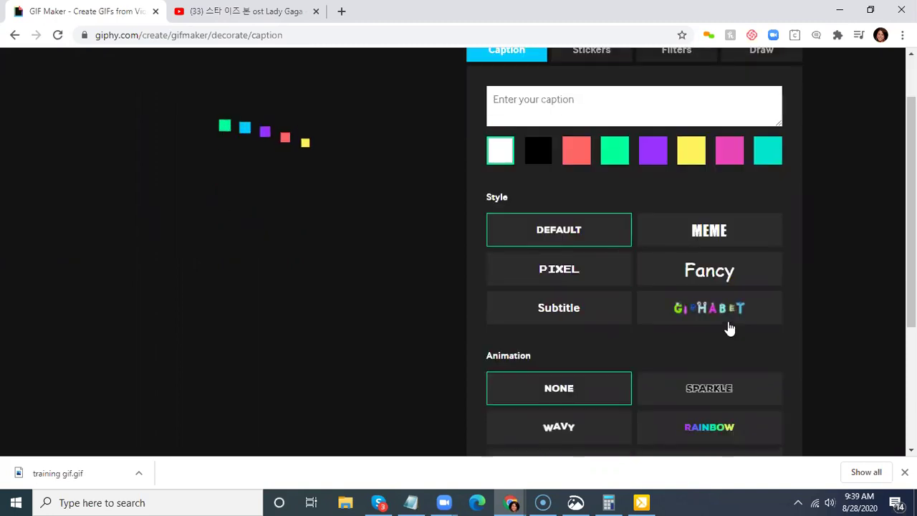
pyautogui.scroll(-2, 729, 328)
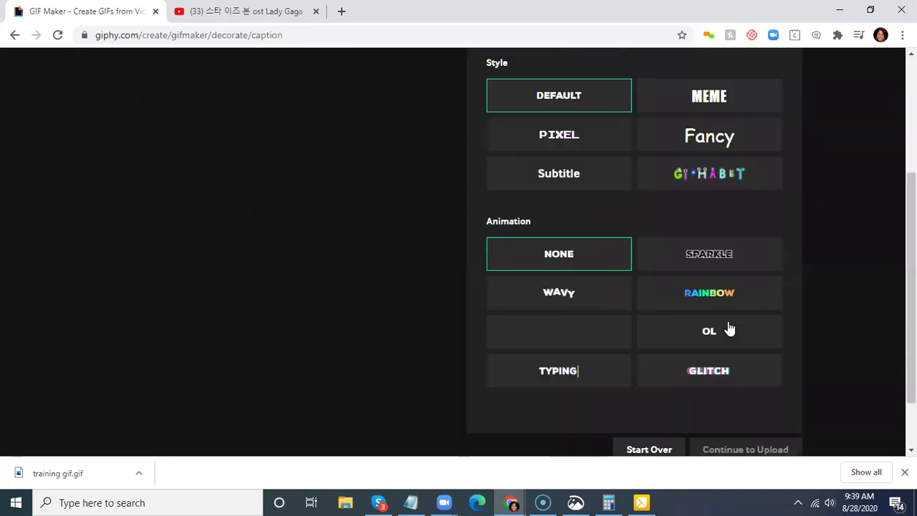
pyautogui.scroll(3, 594, 349)
pyautogui.click(563, 335)
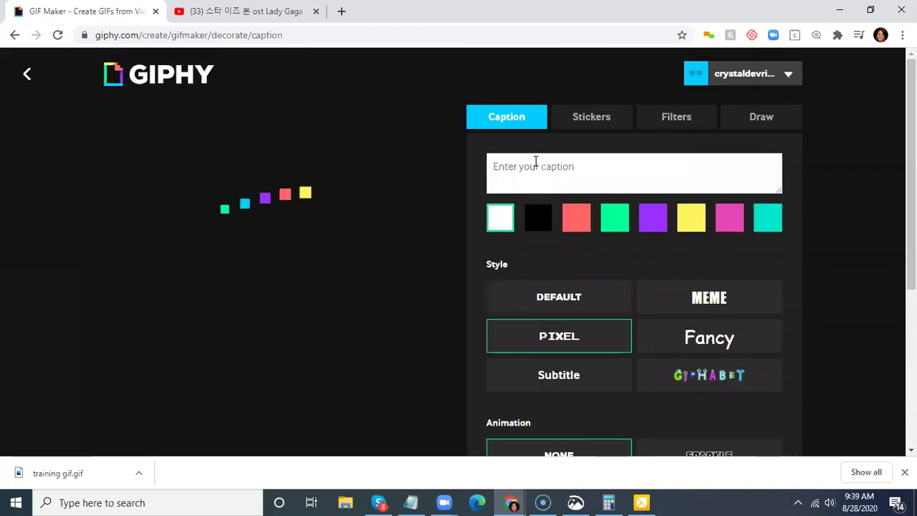
pyautogui.scroll(-4, 787, 328)
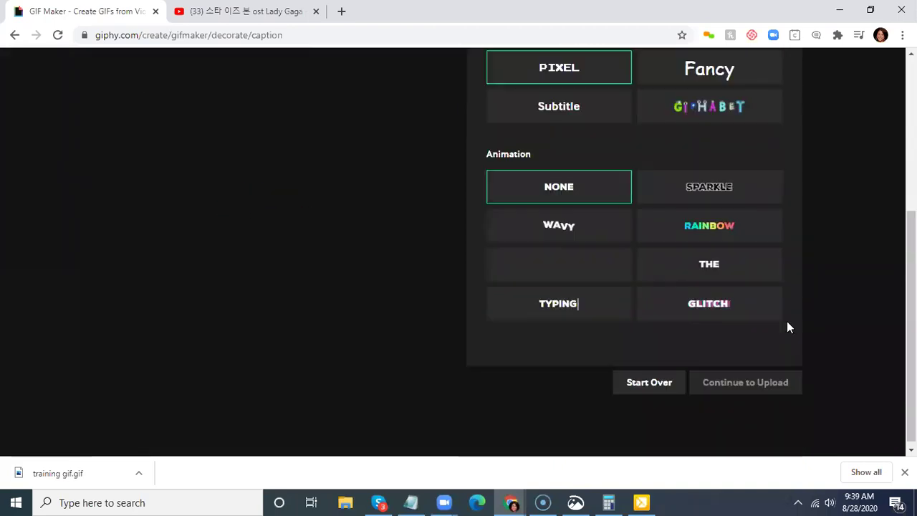
pyautogui.scroll(1, 397, 357)
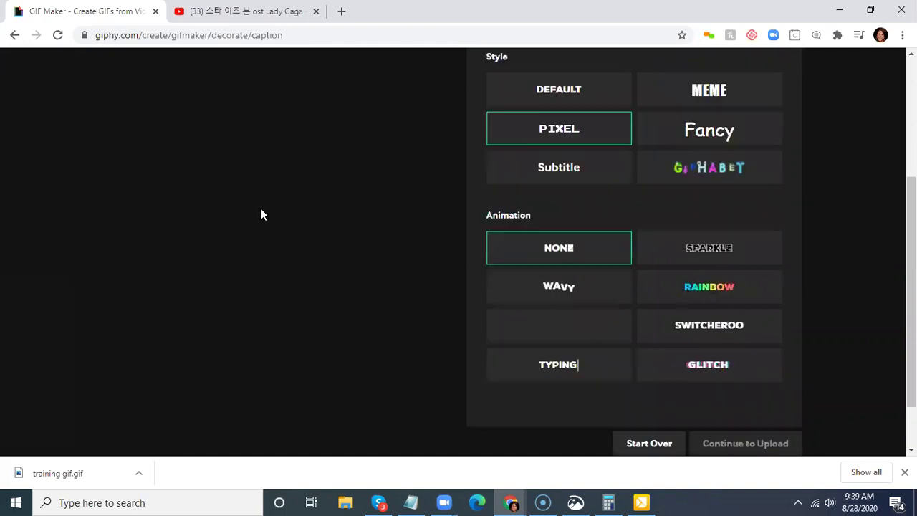
pyautogui.scroll(3, 344, 315)
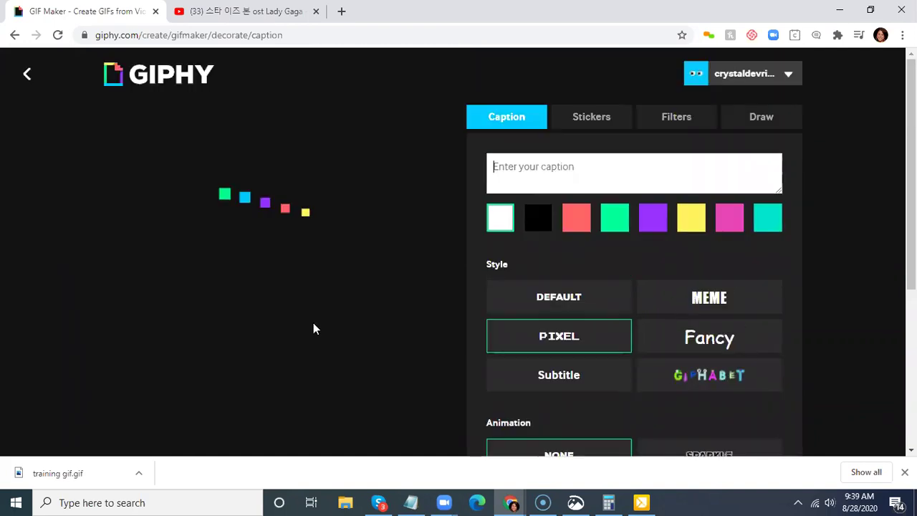
# - Reload the pasted YouTube link and set the clip to 5.9 seconds starting at 00:58
pyautogui.click(29, 76)
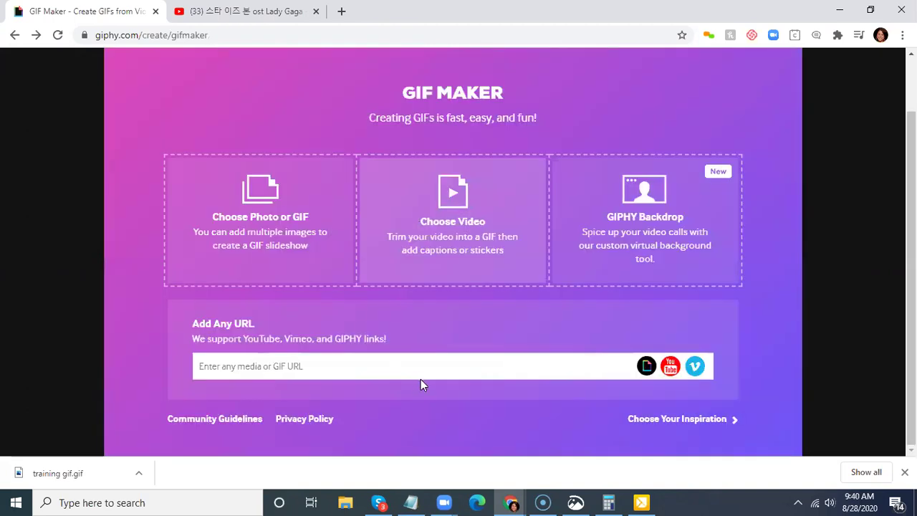
pyautogui.hotkey('ctrl', 'v')
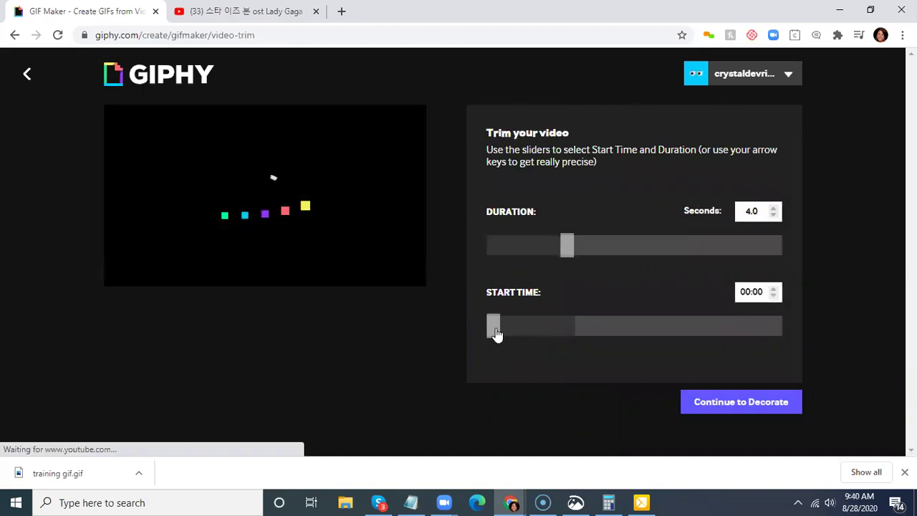
pyautogui.click(545, 332)
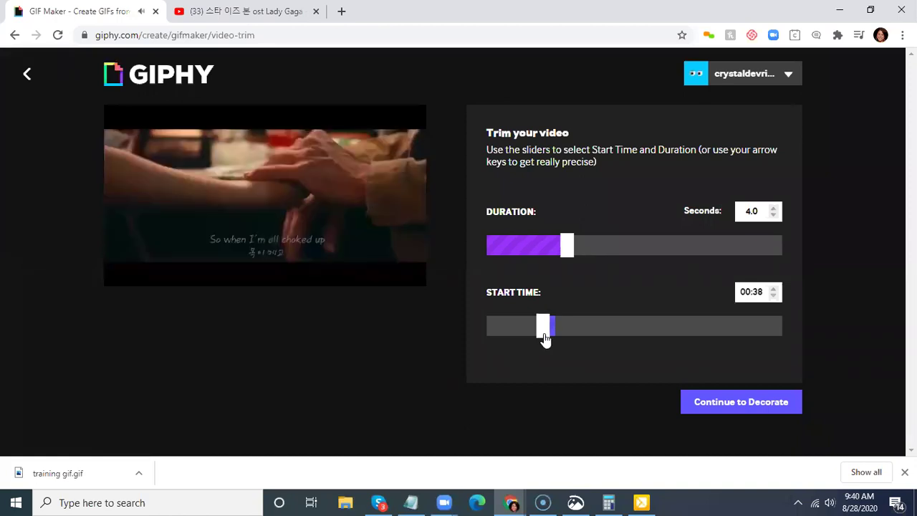
pyautogui.click(534, 336)
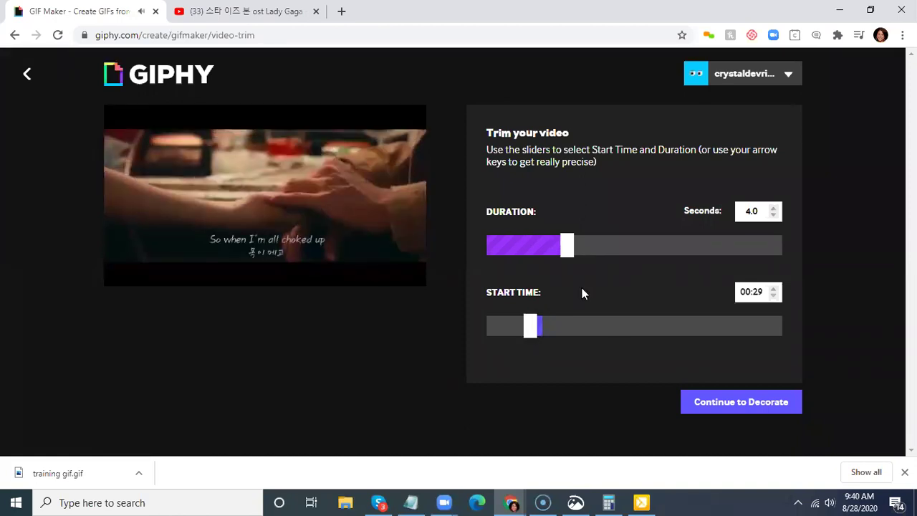
pyautogui.click(588, 247)
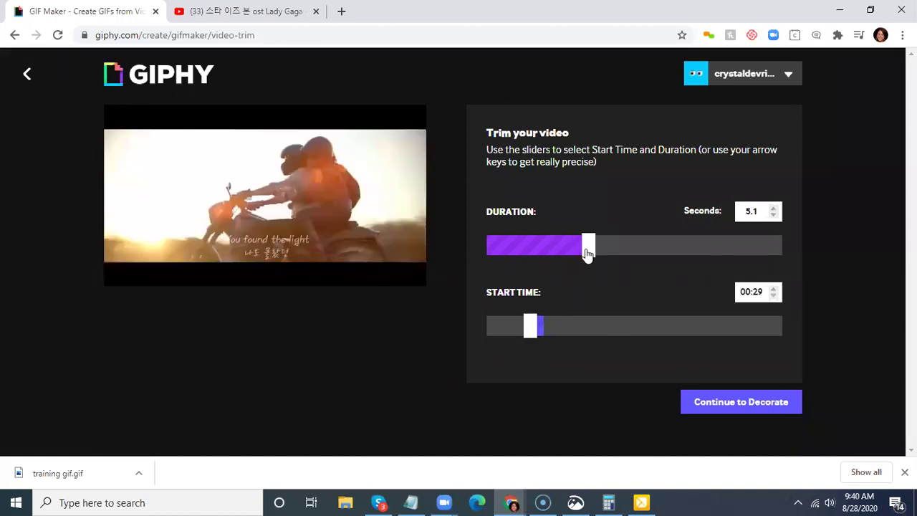
pyautogui.click(603, 251)
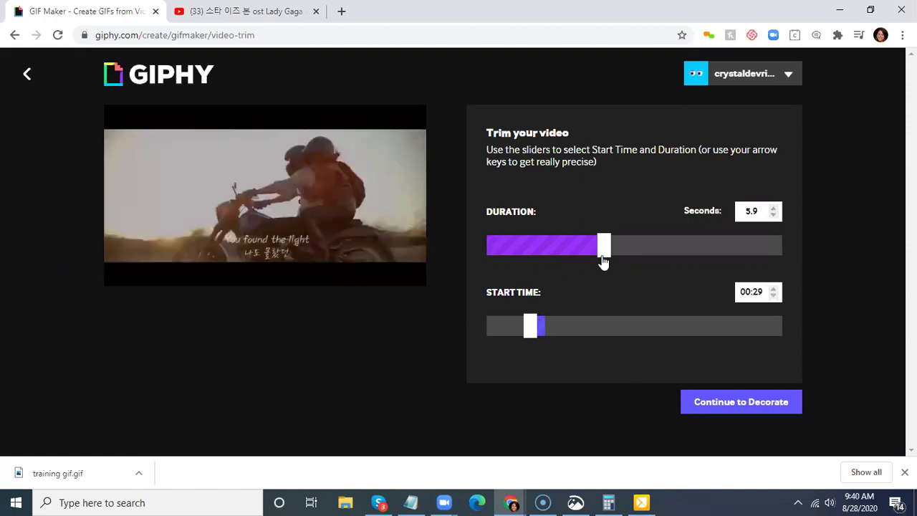
pyautogui.click(544, 328)
pyautogui.click(559, 328)
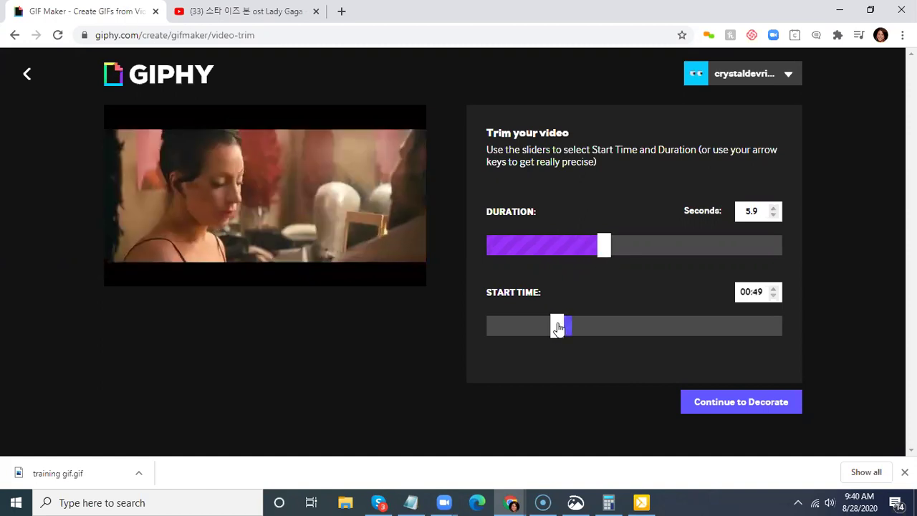
pyautogui.click(571, 327)
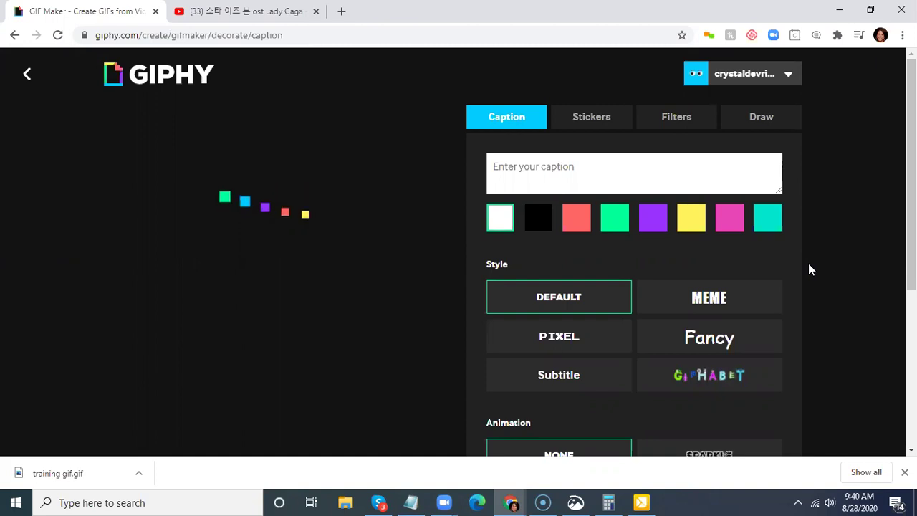
# - Look through the caption options without adding one, then switch to the Stickers tab
pyautogui.scroll(-3, 804, 249)
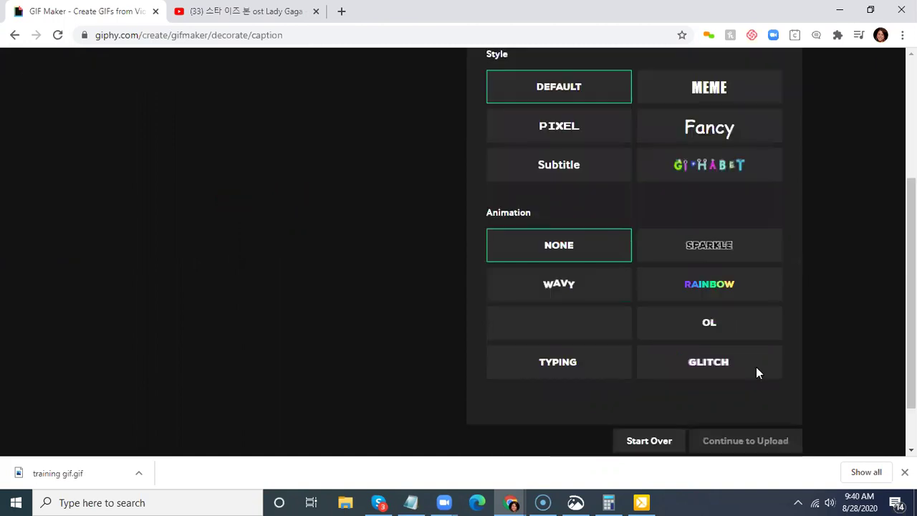
pyautogui.scroll(4, 318, 279)
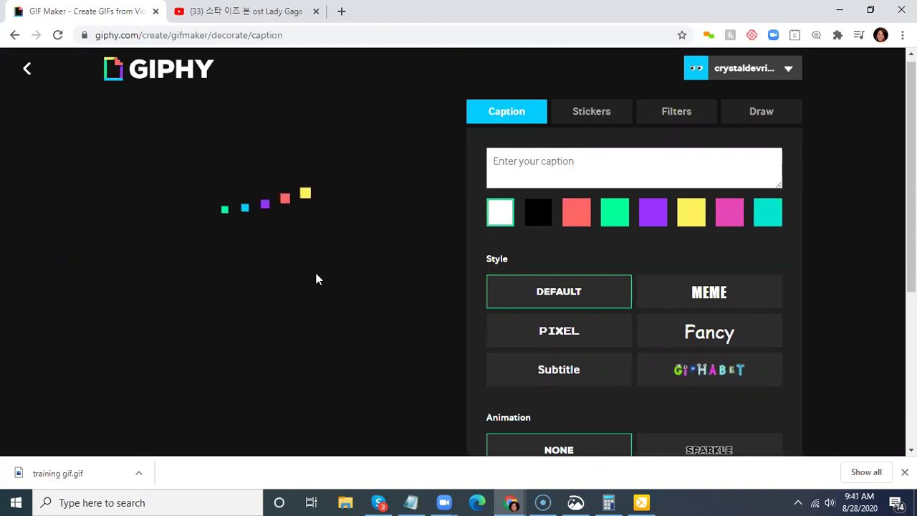
pyautogui.scroll(-3, 772, 447)
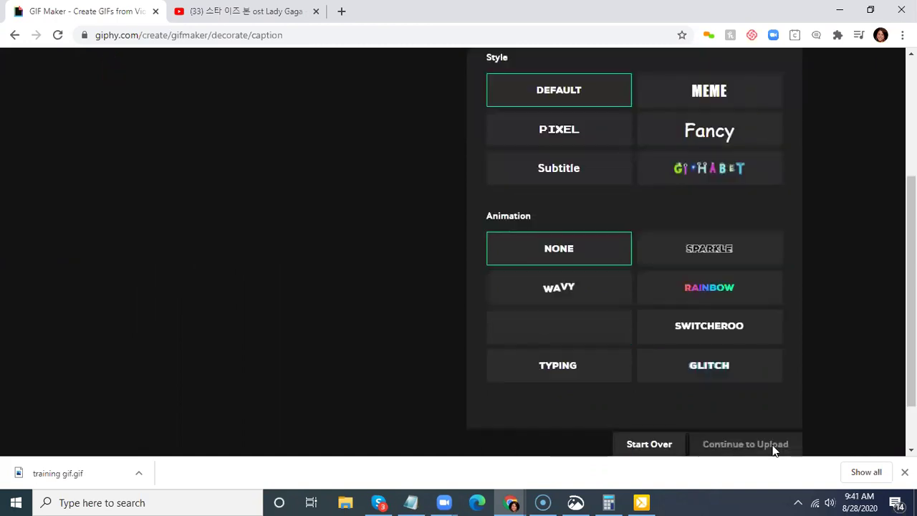
pyautogui.scroll(3, 292, 338)
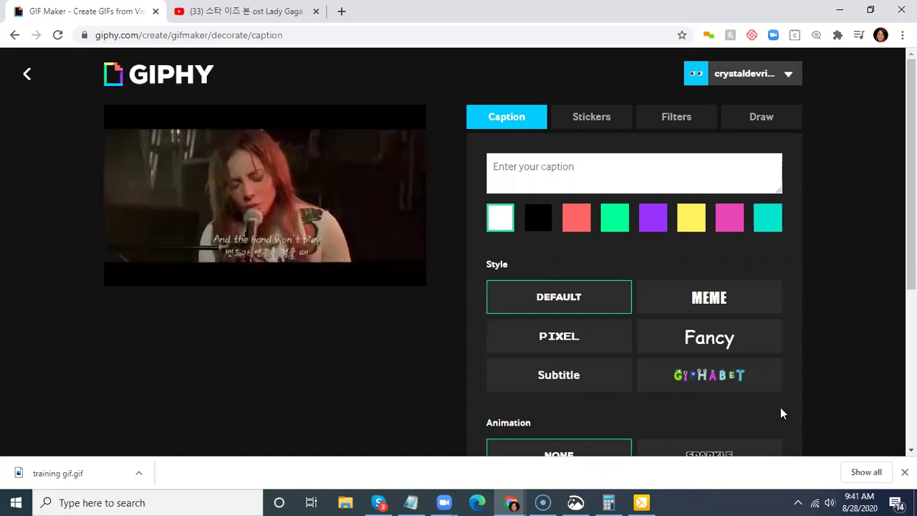
pyautogui.scroll(-3, 516, 298)
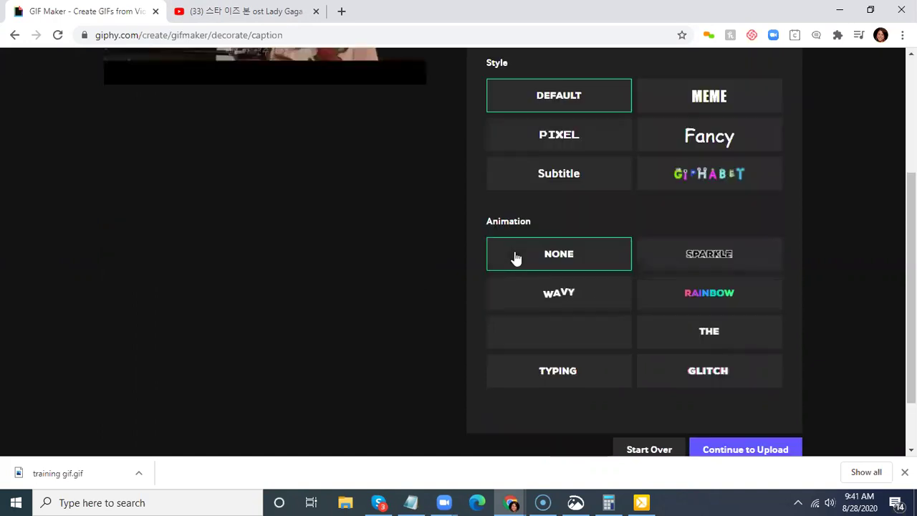
pyautogui.scroll(2, 606, 121)
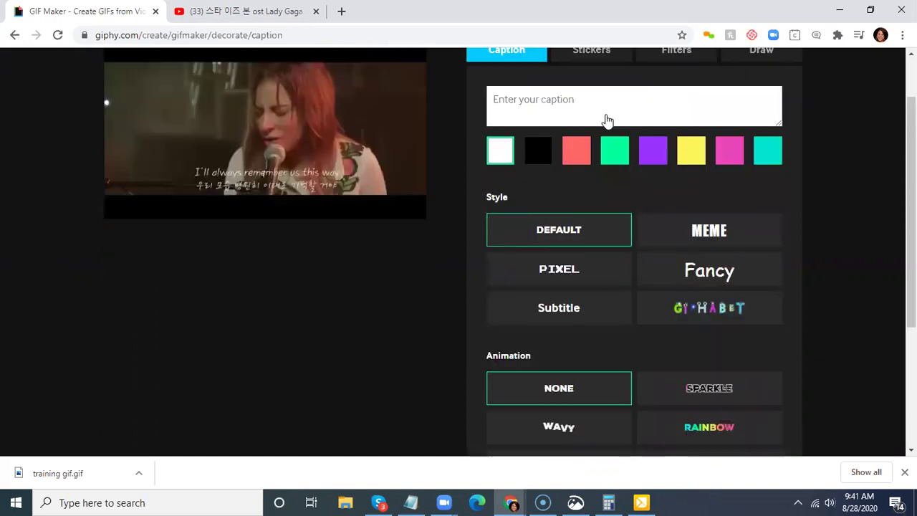
pyautogui.click(592, 51)
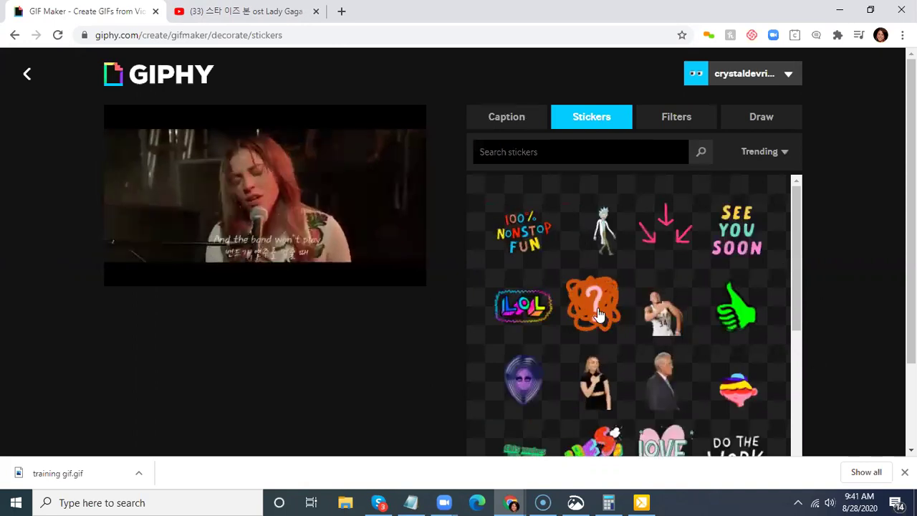
# - Place an orange question-mark sticker top-right and a green thumbs-up sticker on the left edge
pyautogui.click(588, 316)
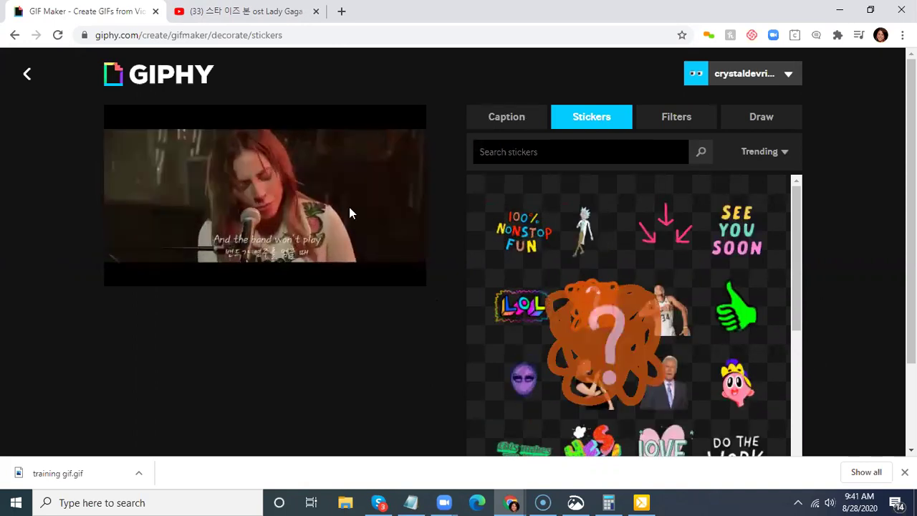
pyautogui.moveTo(266, 194); pyautogui.dragTo(391, 159)
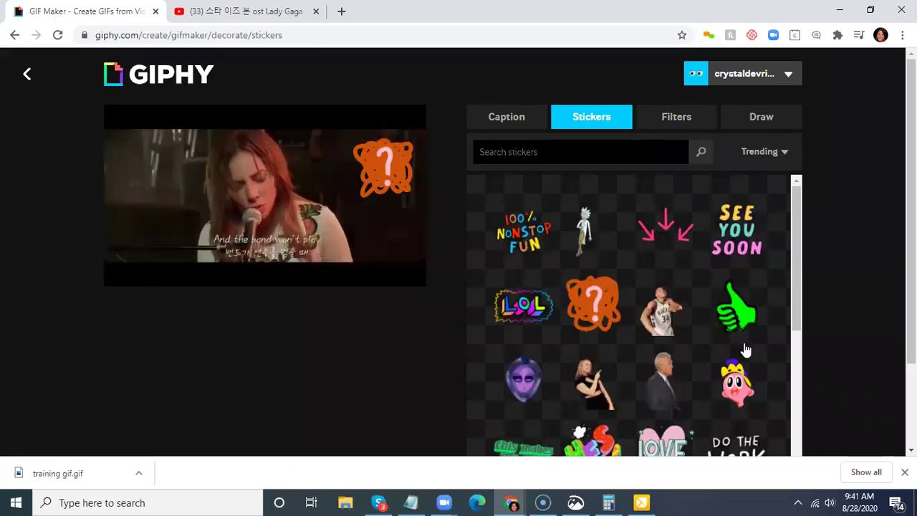
pyautogui.click(756, 331)
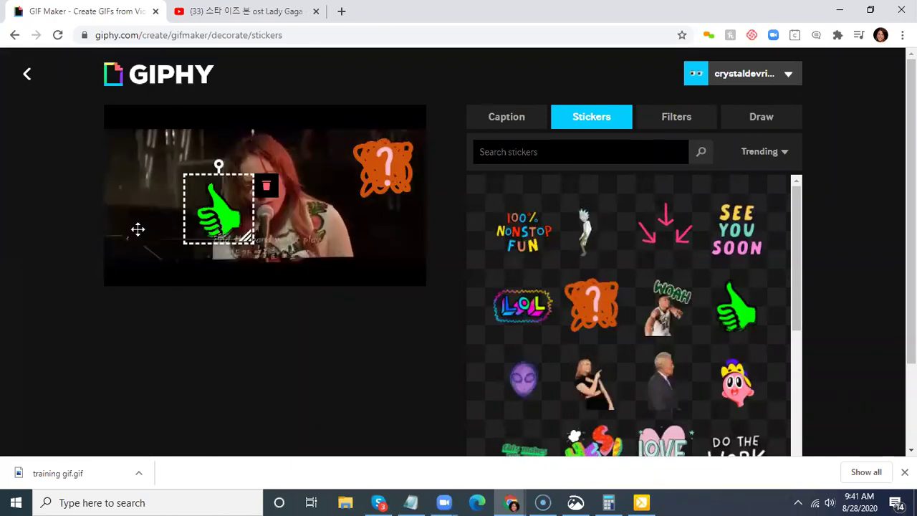
pyautogui.moveTo(132, 233); pyautogui.dragTo(131, 235)
pyautogui.click(92, 246)
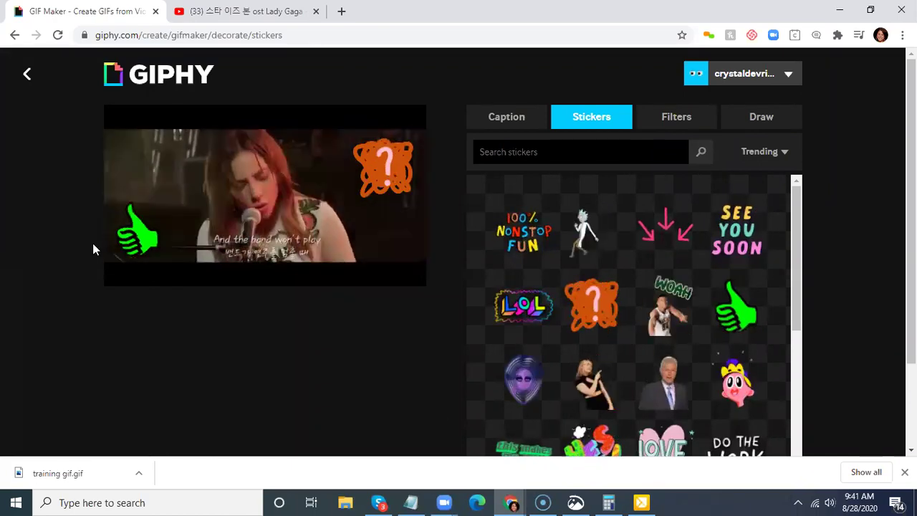
pyautogui.click(399, 192)
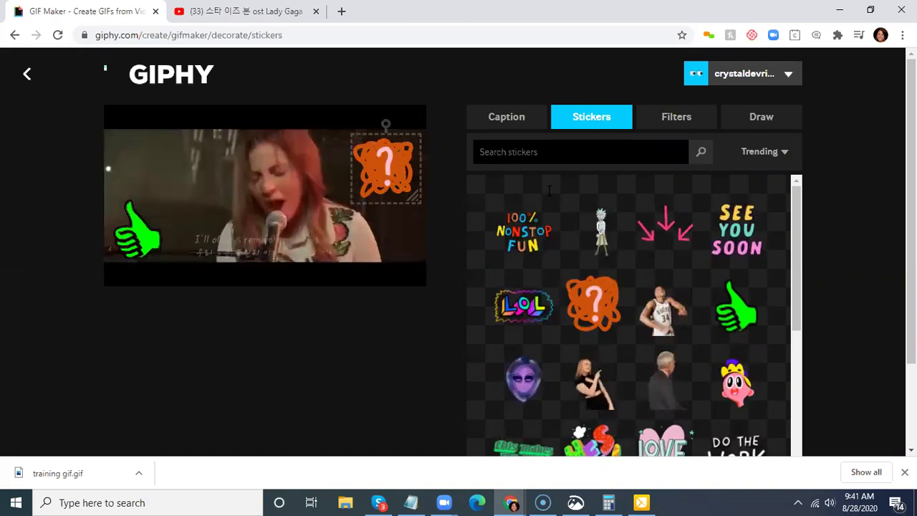
# - Search 'youtube' stickers and place the YouTube play-button sticker on the GIF
pyautogui.click(480, 152)
pyautogui.write('youtub')
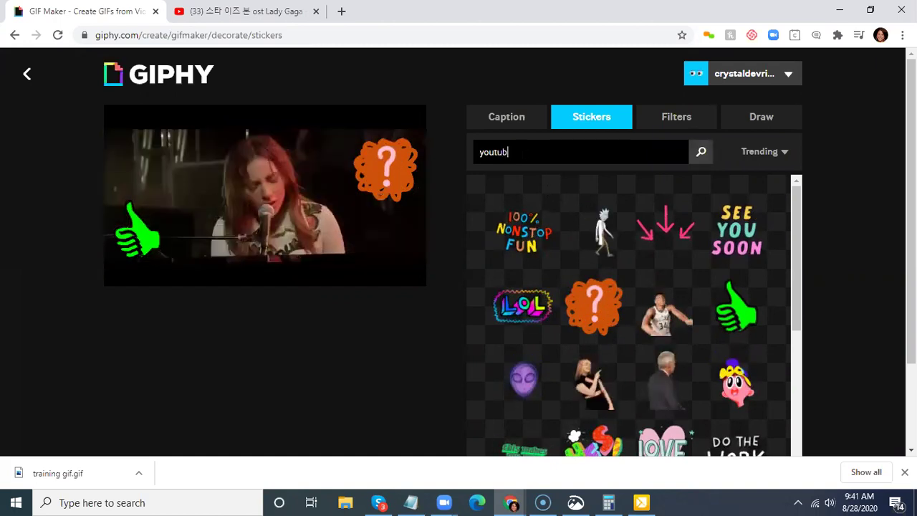
pyautogui.write('e')
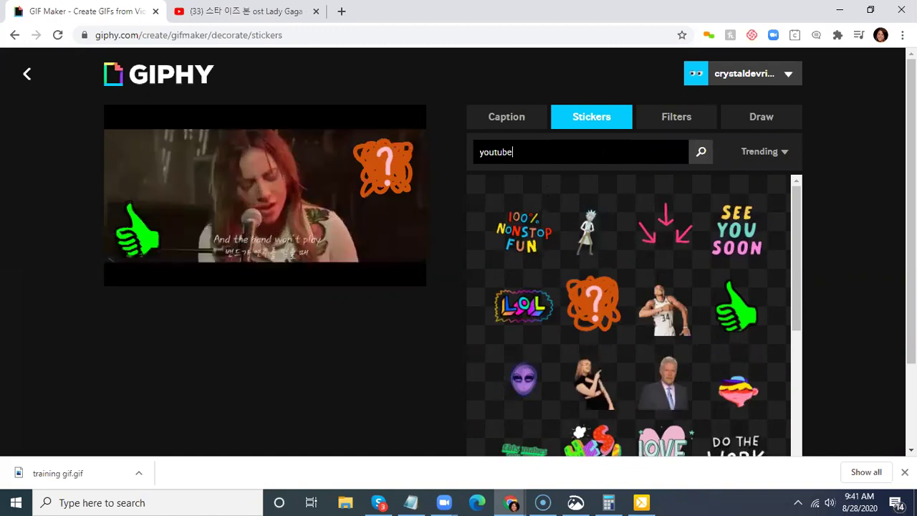
pyautogui.press('Return')
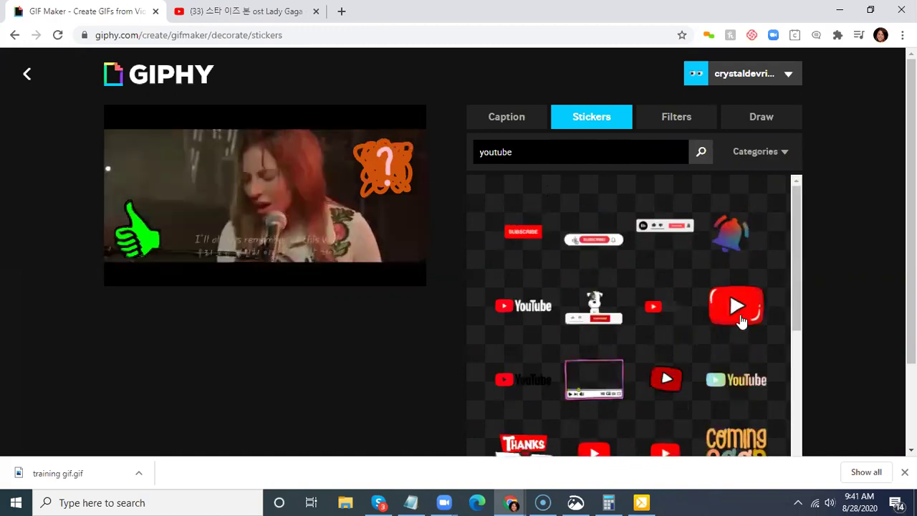
pyautogui.click(679, 387)
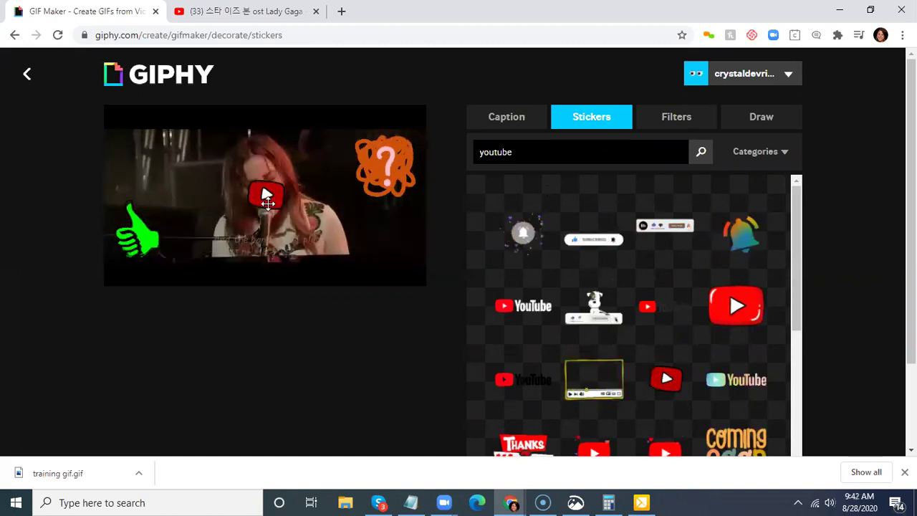
pyautogui.moveTo(258, 225); pyautogui.dragTo(253, 239)
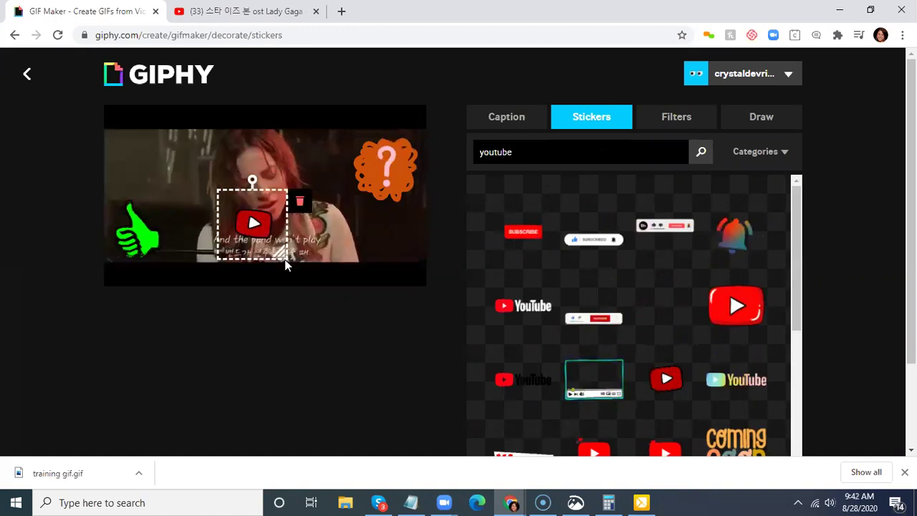
pyautogui.click(421, 337)
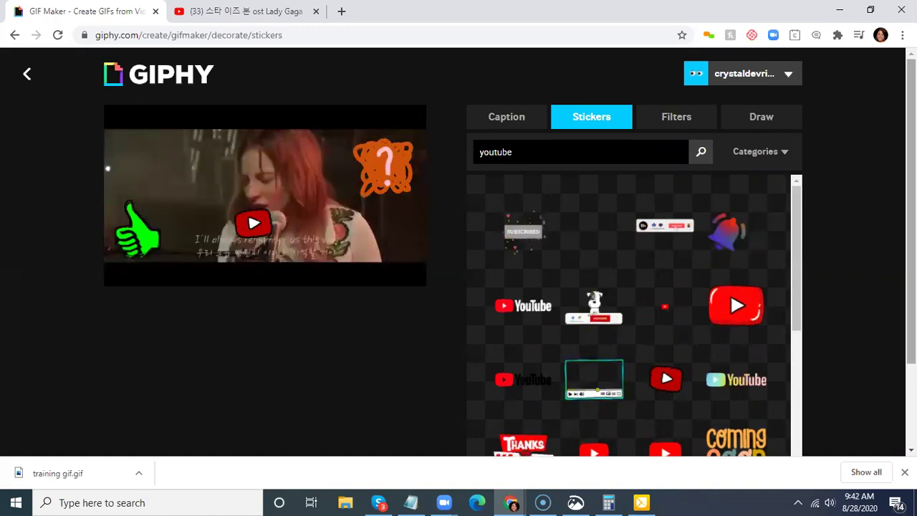
pyautogui.scroll(-2, 842, 228)
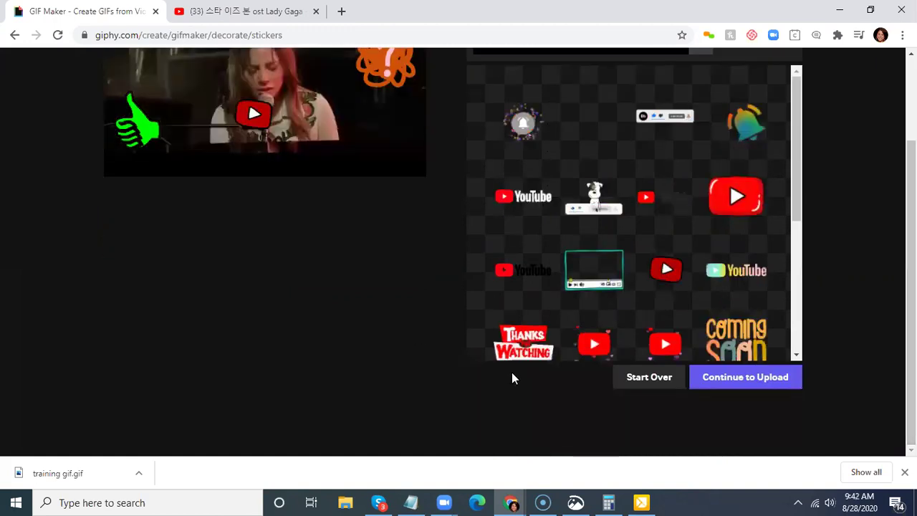
pyautogui.click(742, 377)
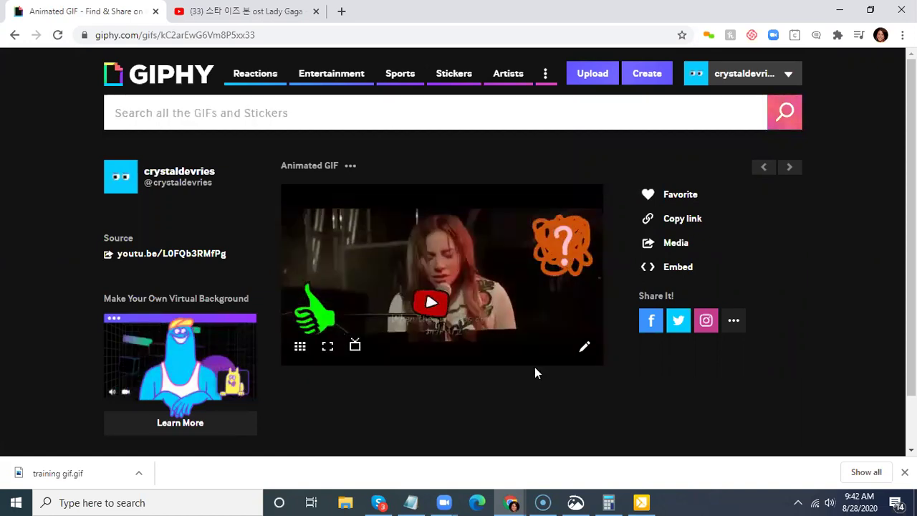
# - Bring up the context menu on the published GIF image
pyautogui.rightClick(480, 258)
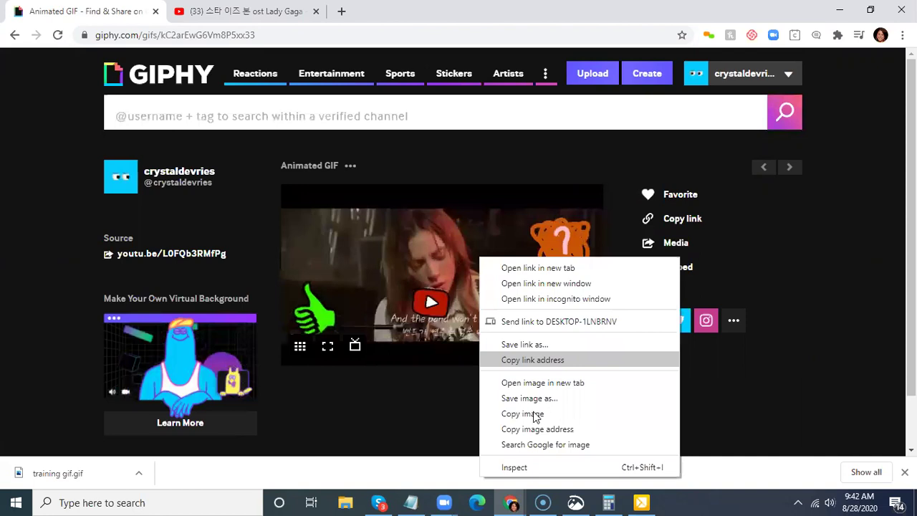
# - Save the stickered GIF as an image file named 'video gif'
pyautogui.click(537, 399)
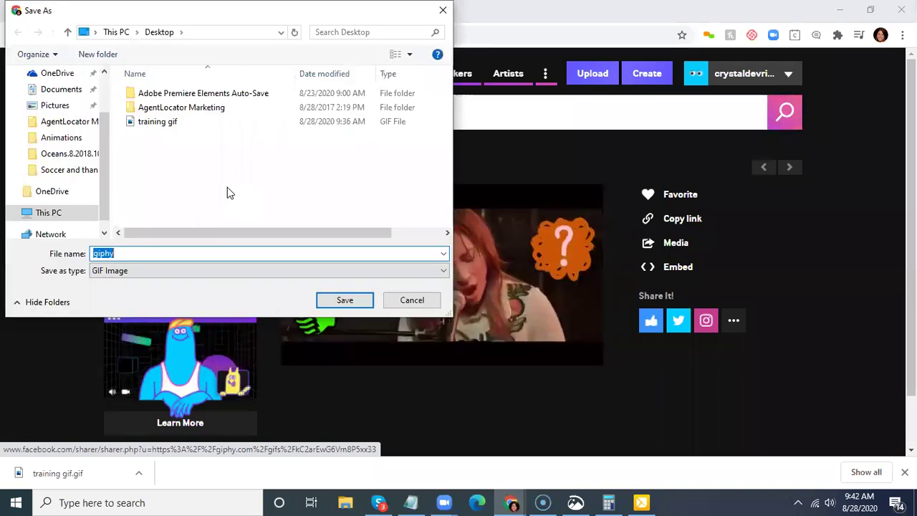
pyautogui.write('video')
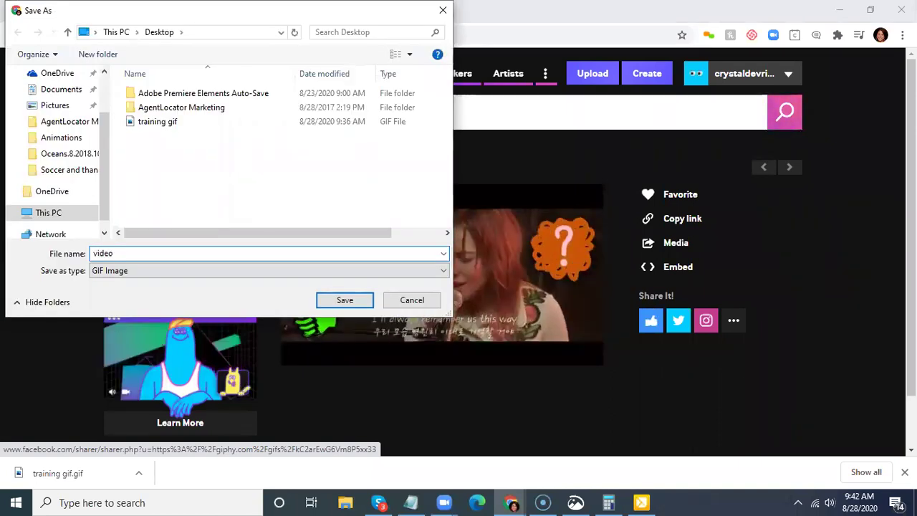
pyautogui.write(' gif')
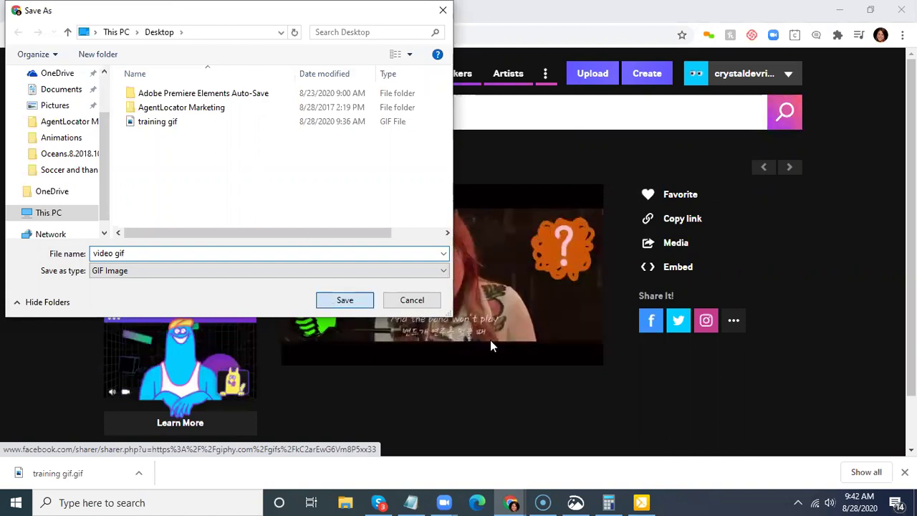
pyautogui.press('Return')
# - Insert the 'video gif' image into the CRM email template
pyautogui.moveTo(511, 503)
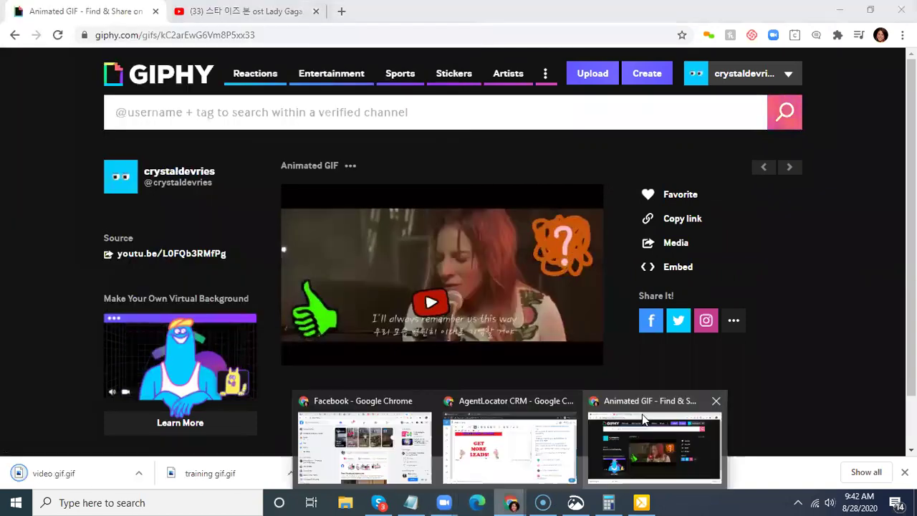
pyautogui.click(512, 437)
pyautogui.scroll(-2, 473, 293)
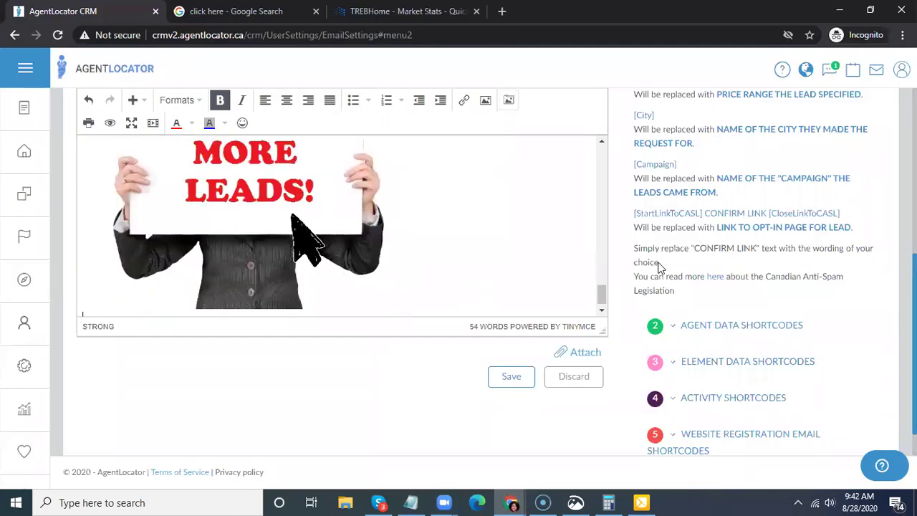
pyautogui.click(508, 102)
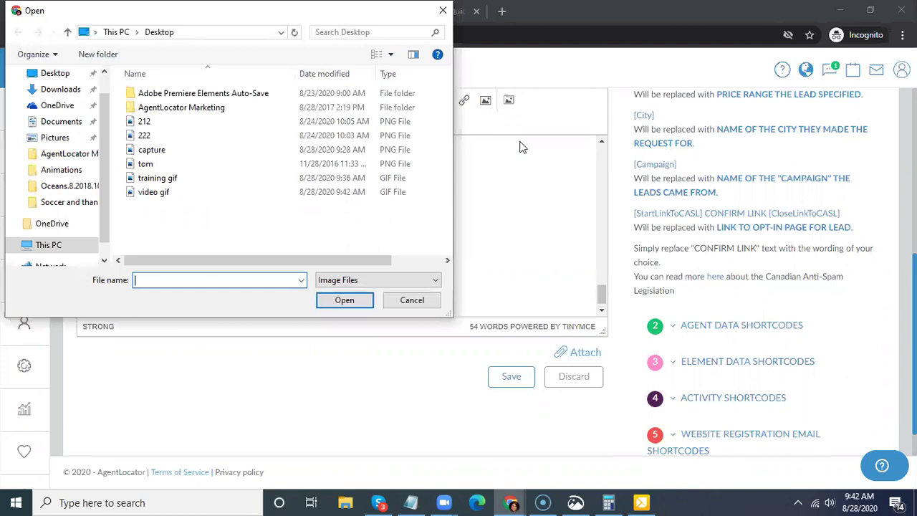
pyautogui.click(157, 192)
pyautogui.click(344, 300)
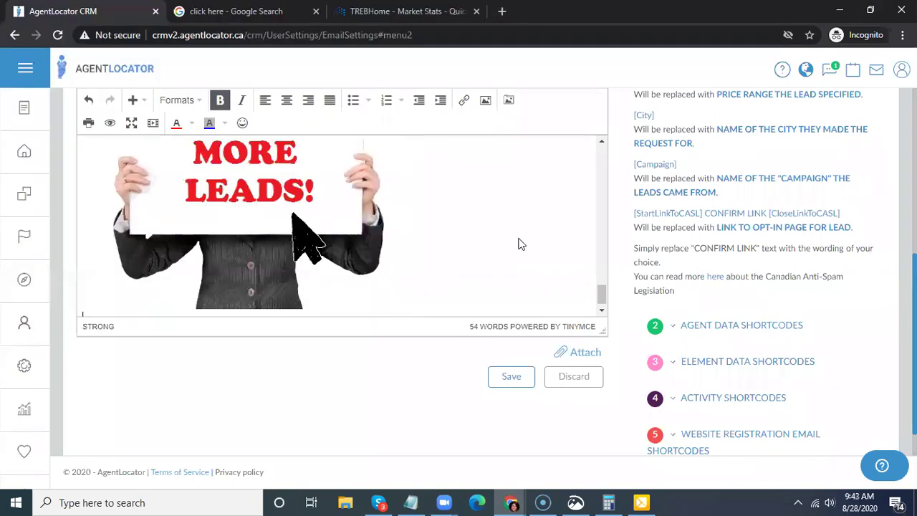
# - Drag the [Signature] shortcode from the agent data shortcodes into the email body
pyautogui.scroll(-1, 502, 233)
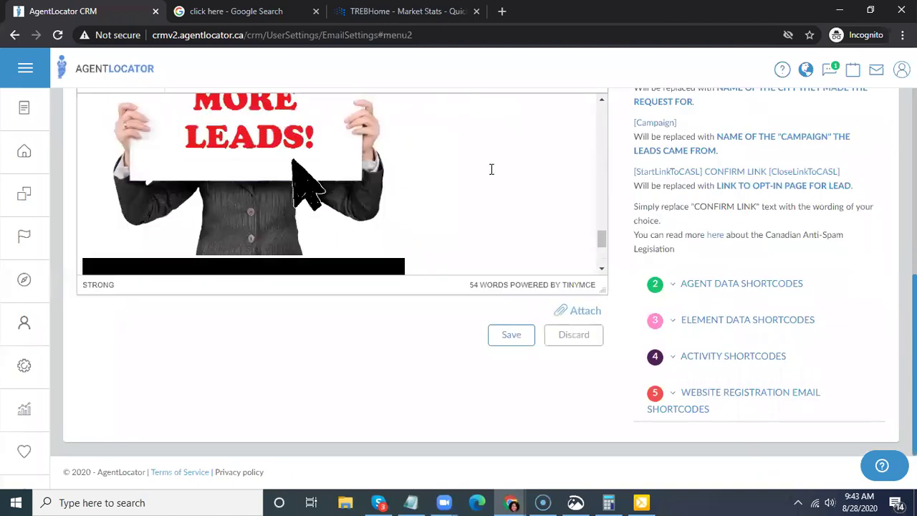
pyautogui.scroll(-2, 492, 169)
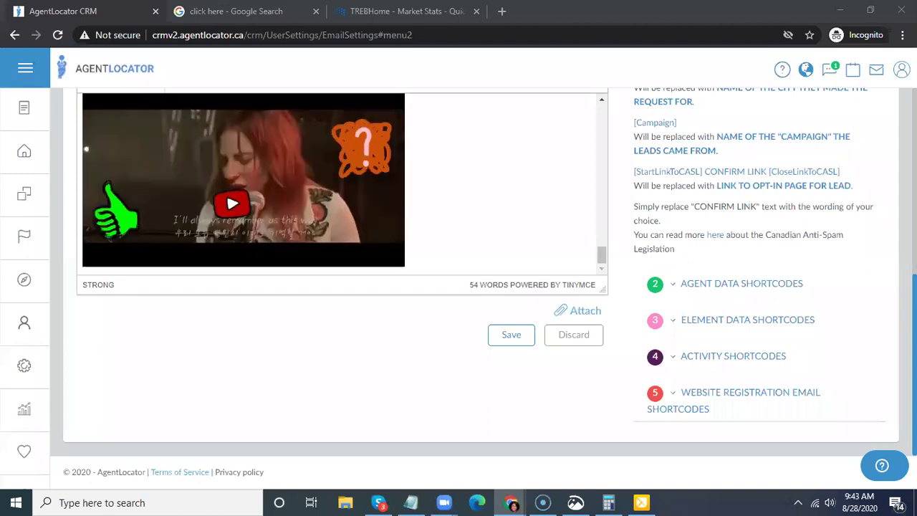
pyautogui.scroll(1, 492, 349)
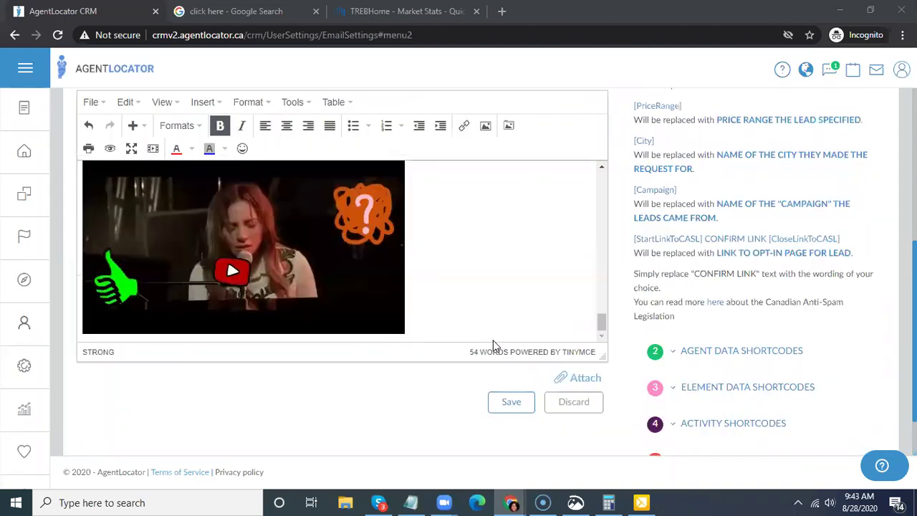
pyautogui.scroll(1, 423, 311)
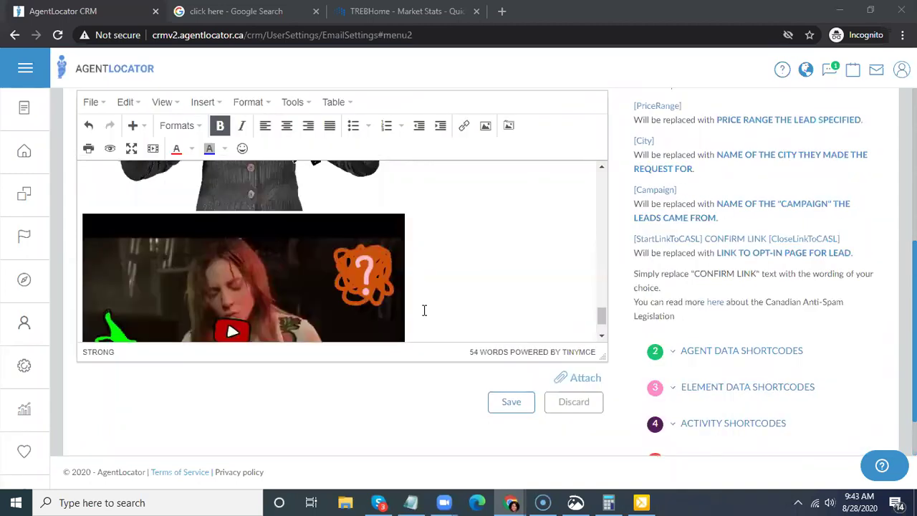
pyautogui.scroll(1, 438, 285)
pyautogui.scroll(-1, 438, 286)
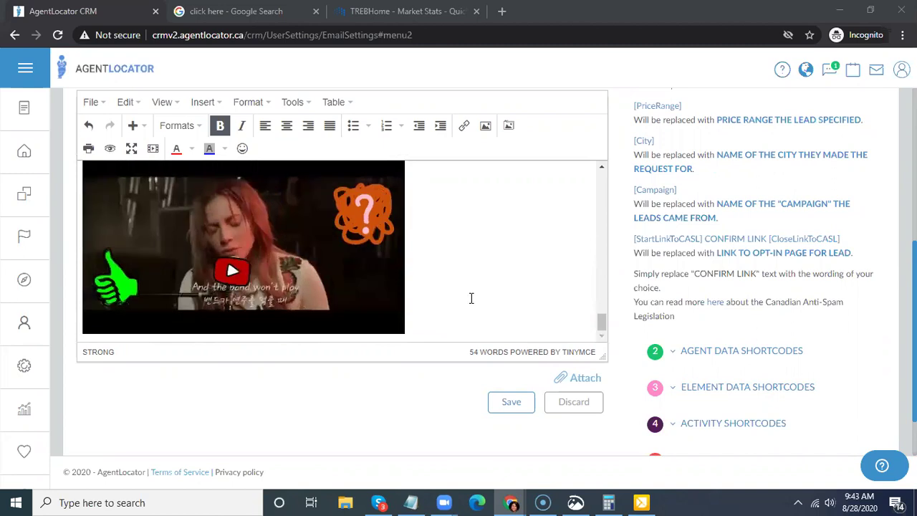
pyautogui.click(768, 350)
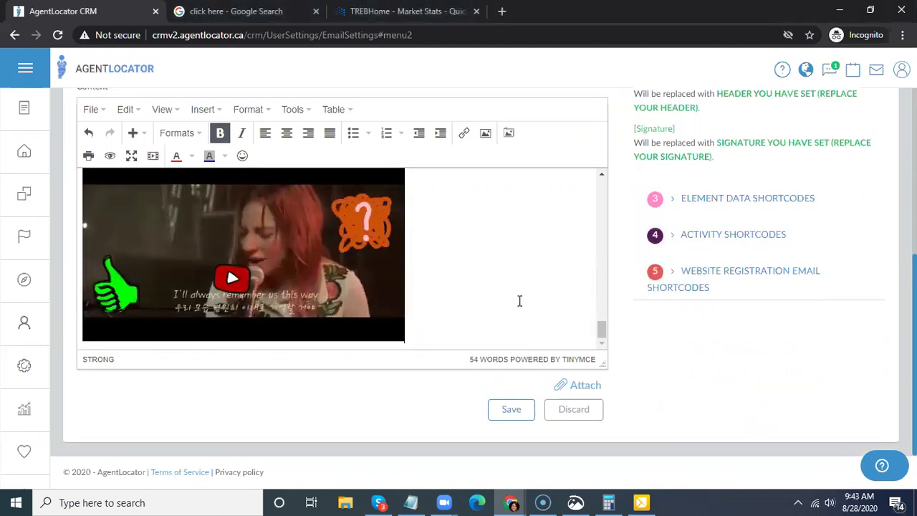
pyautogui.scroll(-1, 520, 301)
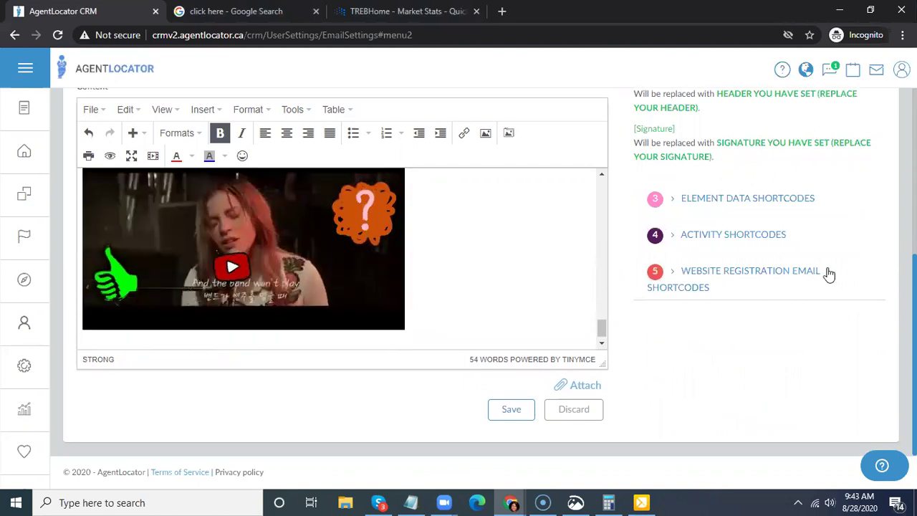
pyautogui.scroll(1, 706, 206)
pyautogui.moveTo(706, 209)
pyautogui.mouseDown()
pyautogui.moveTo(212, 406)
pyautogui.moveTo(143, 412)
pyautogui.moveTo(213, 430)
pyautogui.mouseUp()
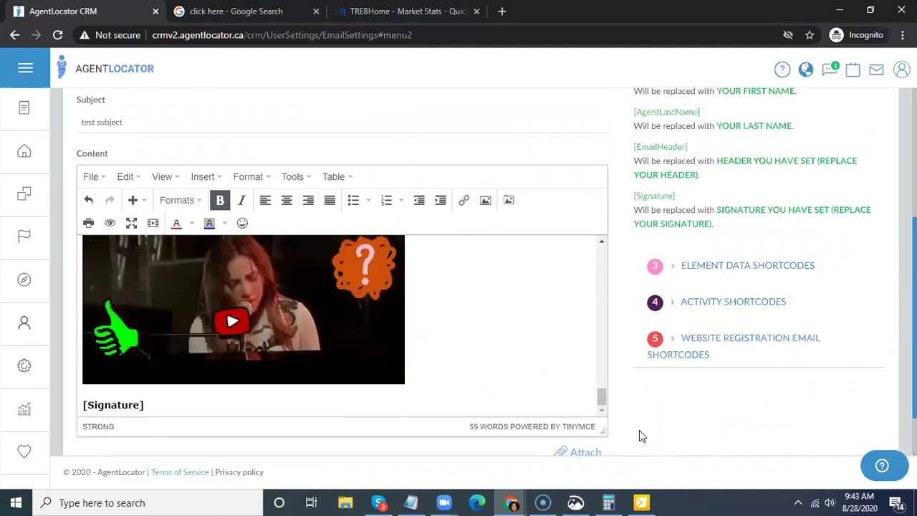
pyautogui.scroll(-1, 607, 359)
pyautogui.scroll(2, 514, 307)
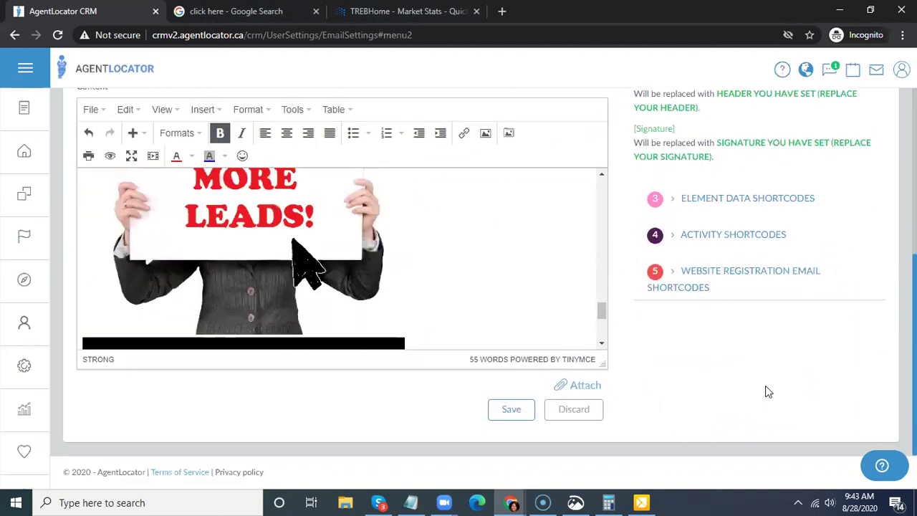
pyautogui.click(29, 157)
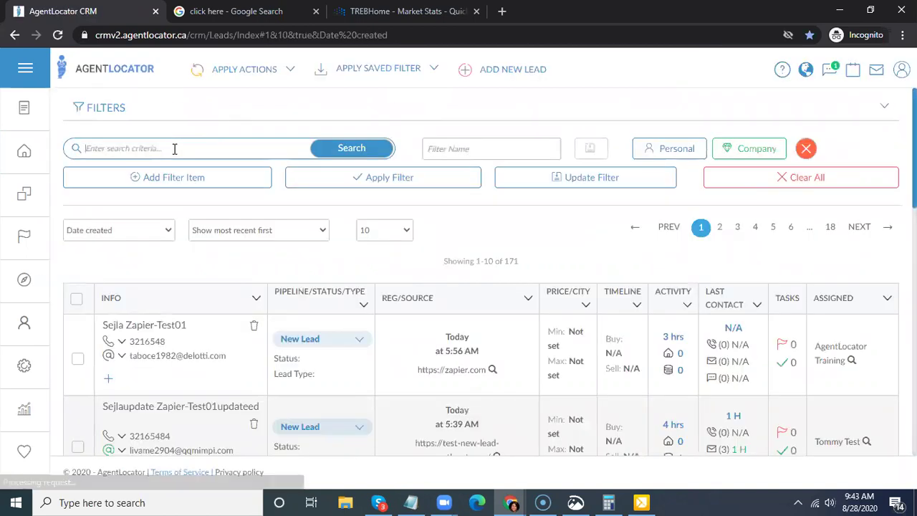
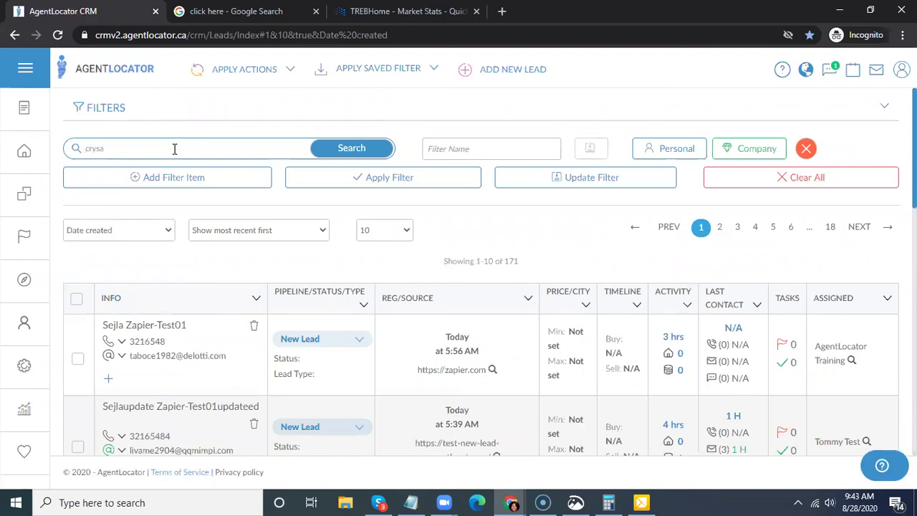
# - Search the leads for the test e-mail address
pyautogui.press('Return')
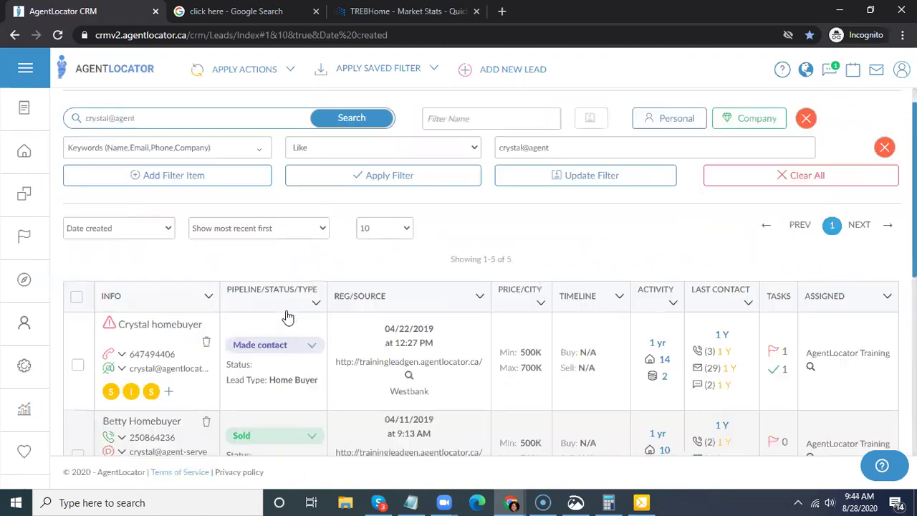
# - Open the lead marked Sold and start editing its e-mail address
pyautogui.scroll(-2, 441, 283)
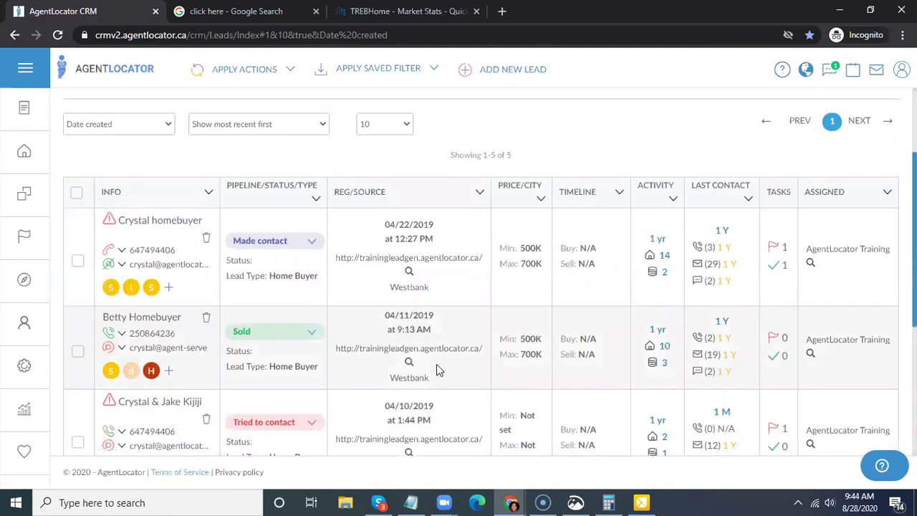
pyautogui.scroll(-1, 436, 369)
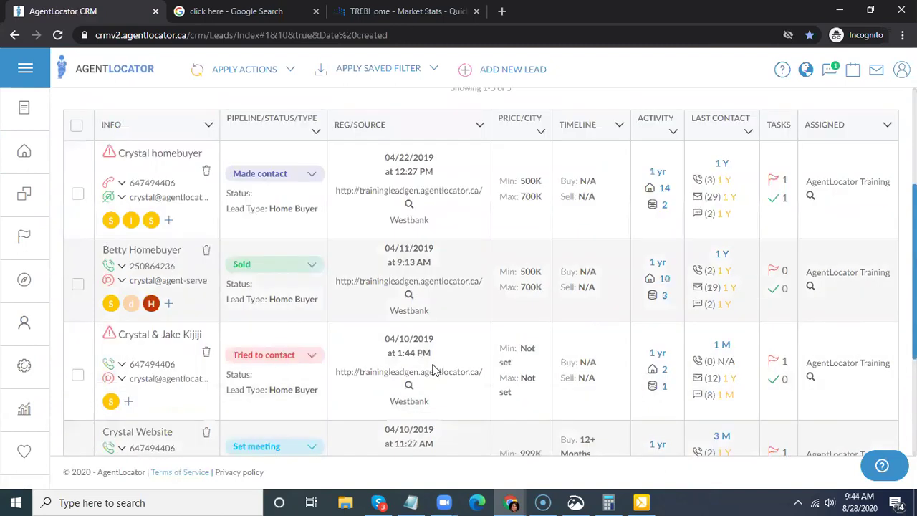
pyautogui.scroll(-3, 433, 369)
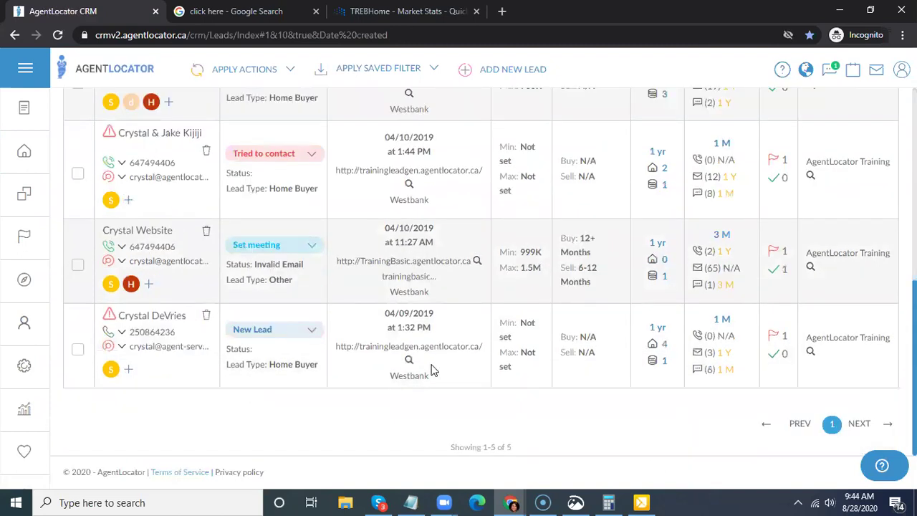
pyautogui.scroll(2, 433, 368)
pyautogui.scroll(1, 229, 334)
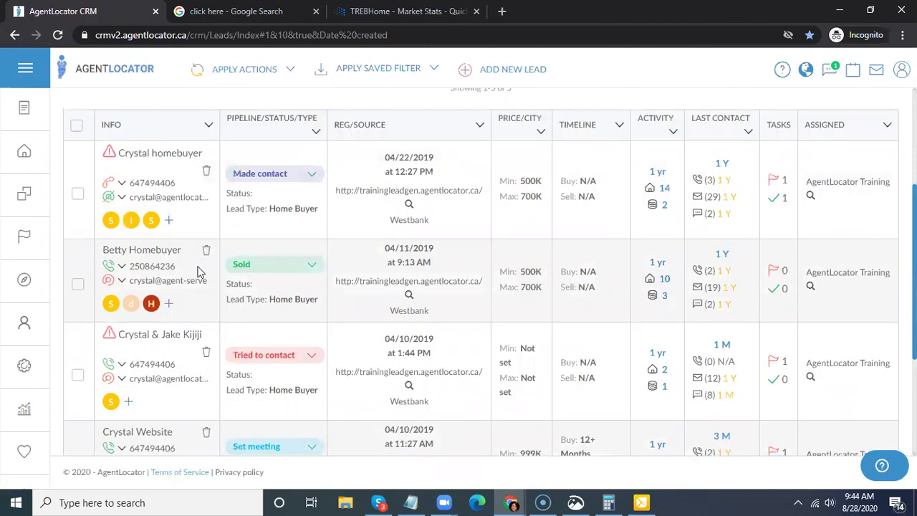
pyautogui.click(696, 288)
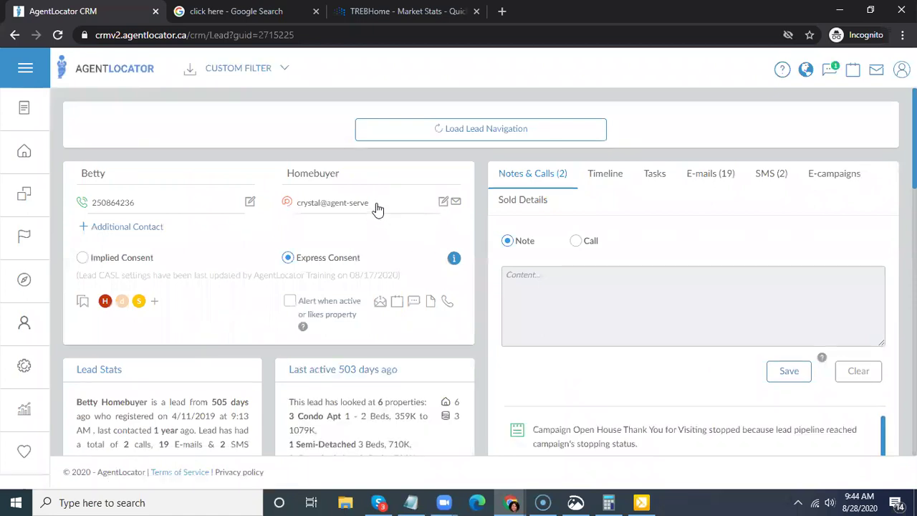
pyautogui.click(444, 204)
# - Add the missing '.com' ending to the lead's e-mail address and start an e-mail to that lead
pyautogui.click(383, 201)
pyautogui.write('r')
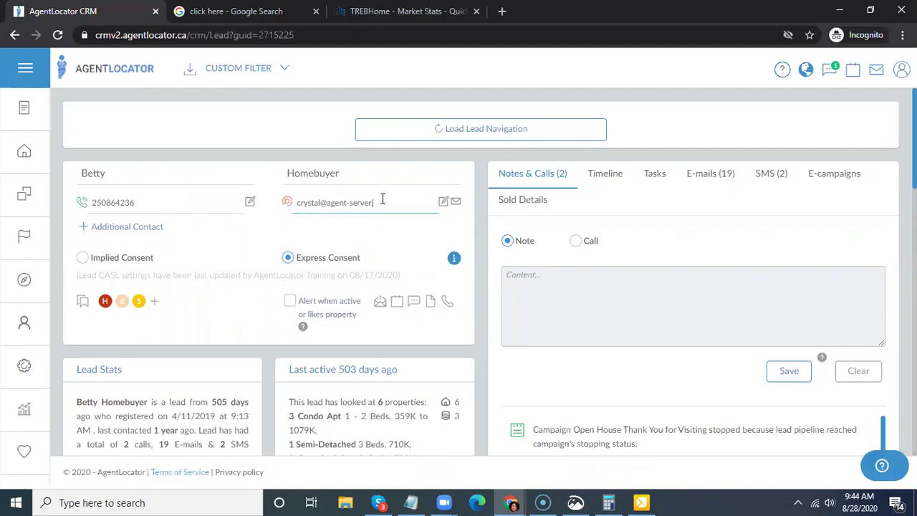
pyautogui.write('.com')
pyautogui.click(391, 249)
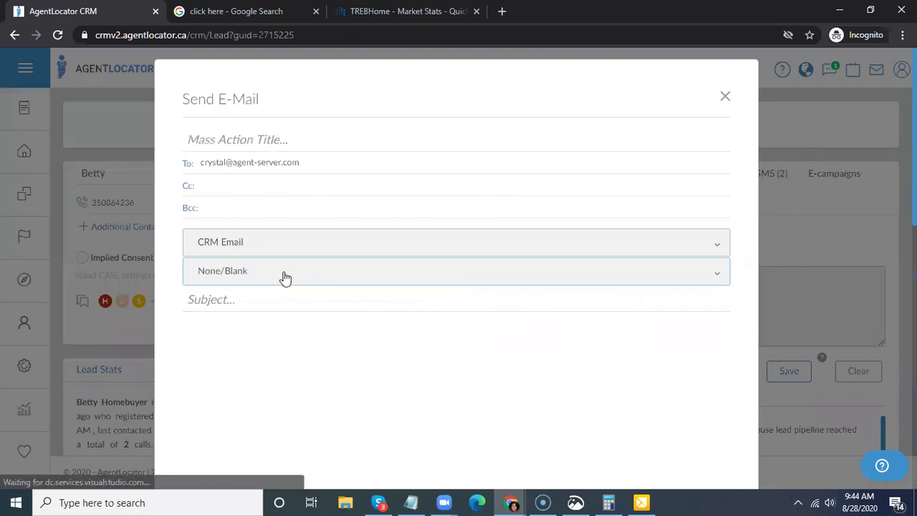
pyautogui.click(256, 262)
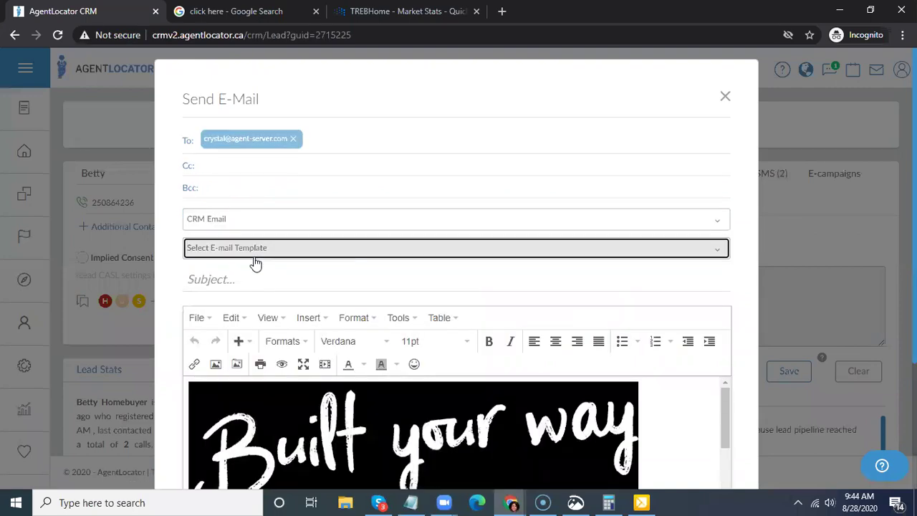
# - Send the lead an e-mail using the Test Newsletter-test subject template
pyautogui.write('news')
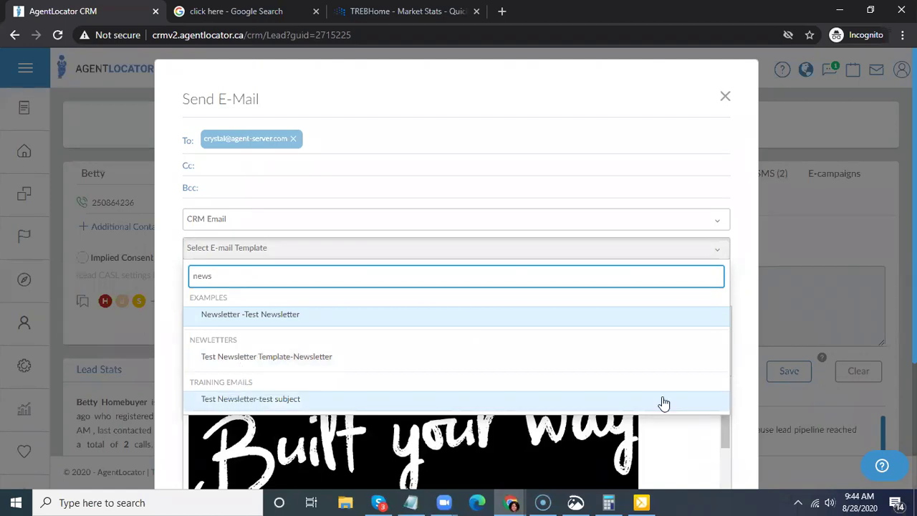
pyautogui.click(638, 394)
pyautogui.scroll(-1, 692, 360)
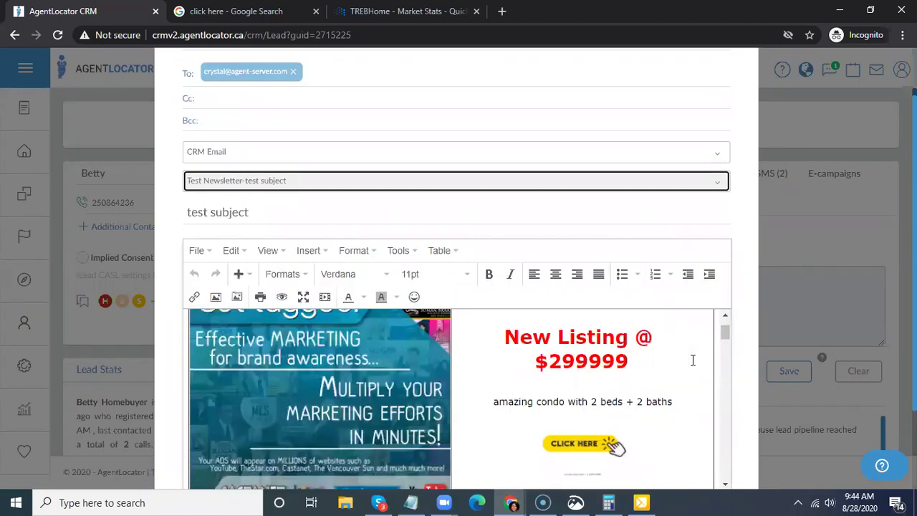
pyautogui.scroll(-2, 741, 252)
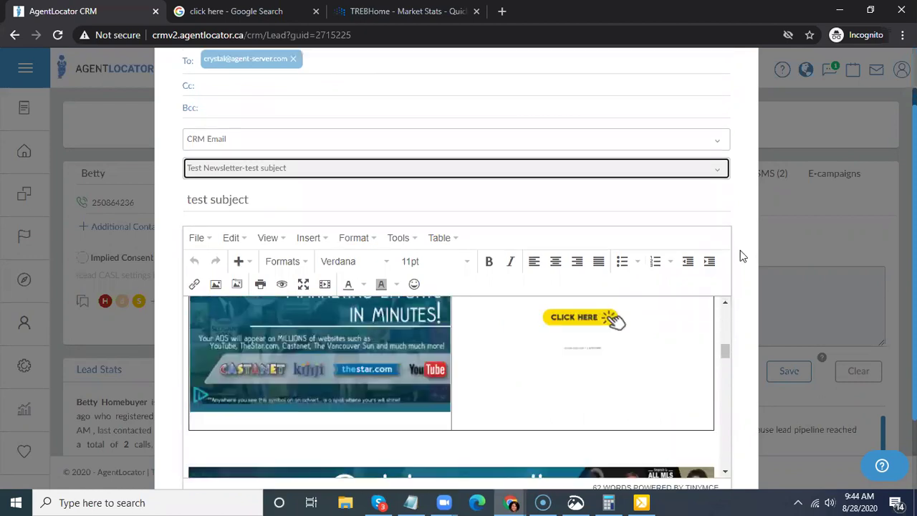
pyautogui.scroll(-1, 205, 454)
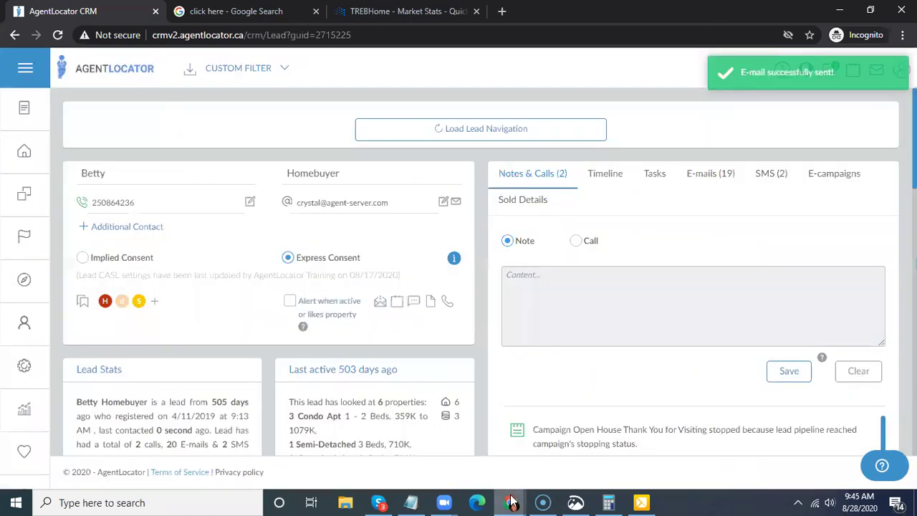
# - Switch to the browser window showing the Gmail inbox
pyautogui.click(512, 501)
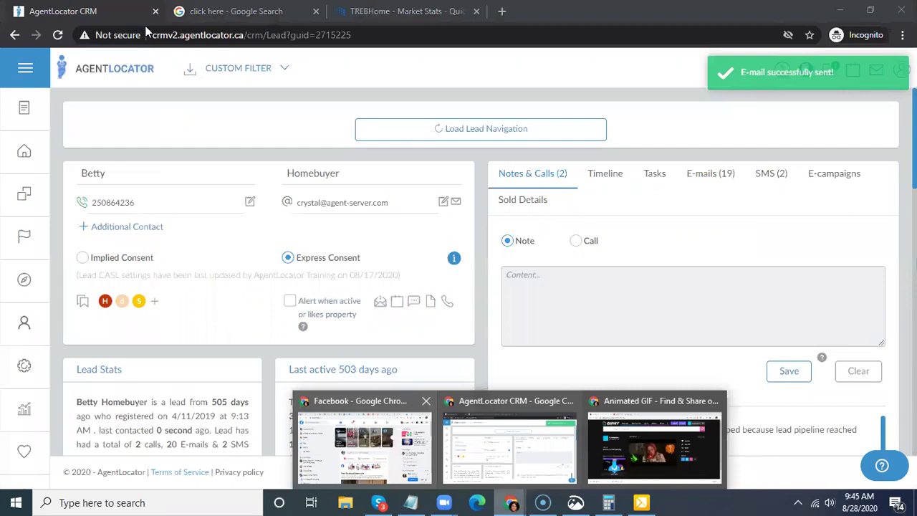
pyautogui.click(352, 429)
pyautogui.click(16, 11)
# - Refresh the Gmail inbox and open the 'test subject' e-mail to review the newsletter
pyautogui.hotkey('ctrl', 'Tab')
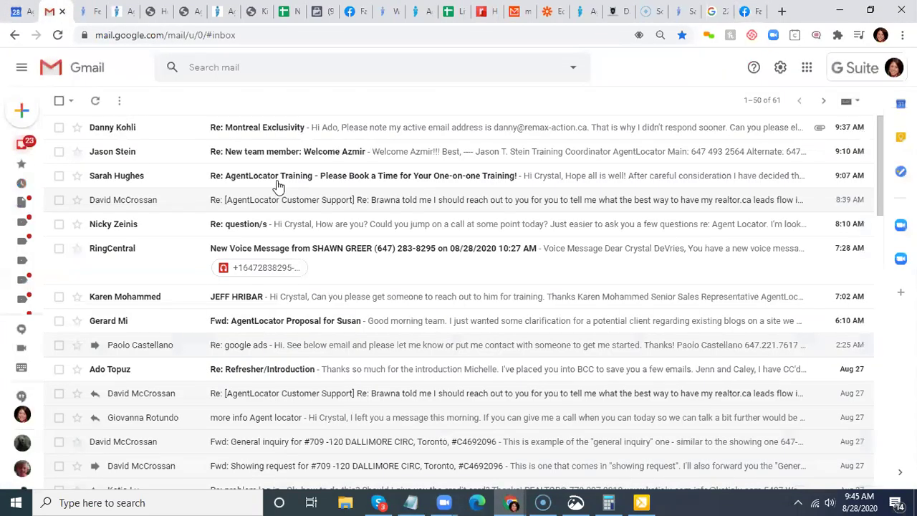
pyautogui.click(93, 102)
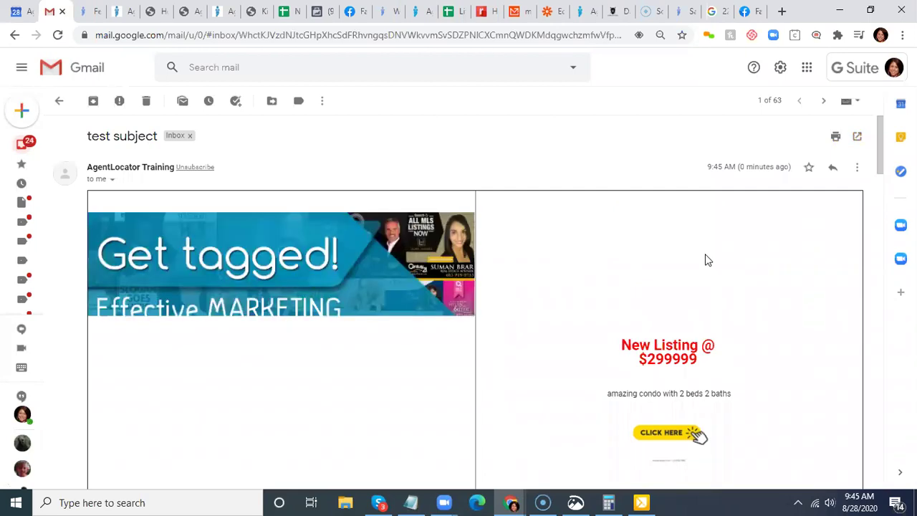
pyautogui.scroll(-3, 695, 236)
pyautogui.scroll(-2, 696, 232)
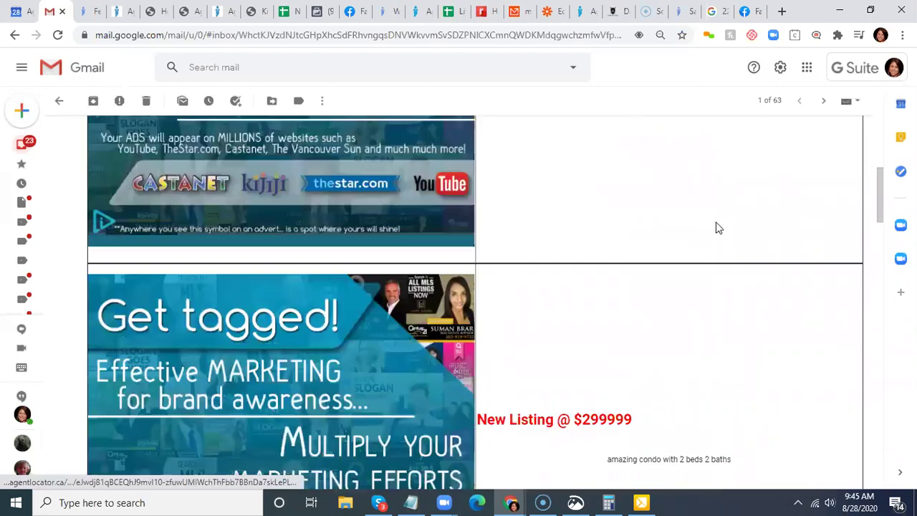
pyautogui.scroll(-1, 709, 228)
pyautogui.scroll(-3, 705, 293)
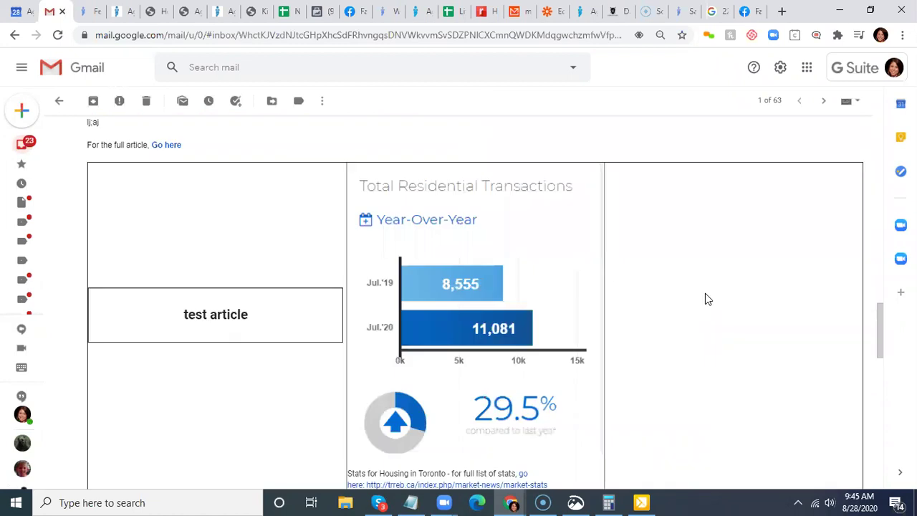
pyautogui.scroll(-2, 699, 293)
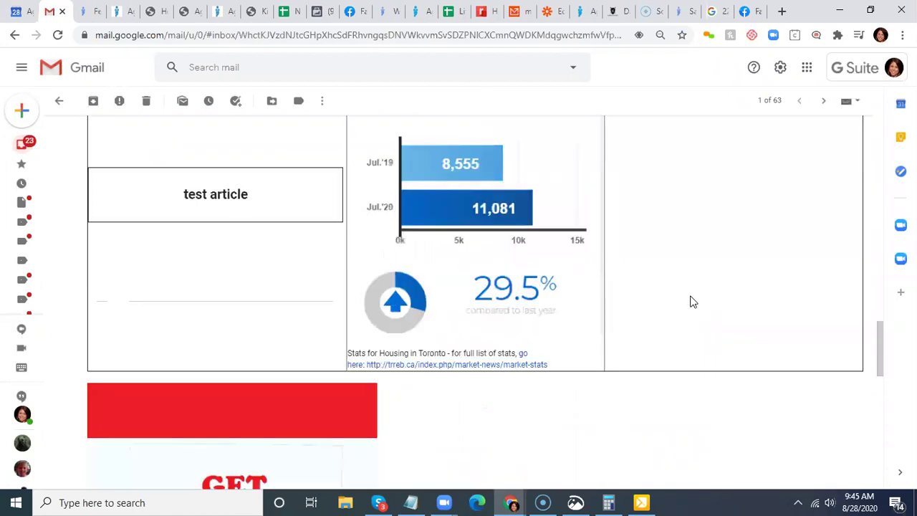
pyautogui.scroll(-5, 685, 294)
pyautogui.scroll(1, 465, 372)
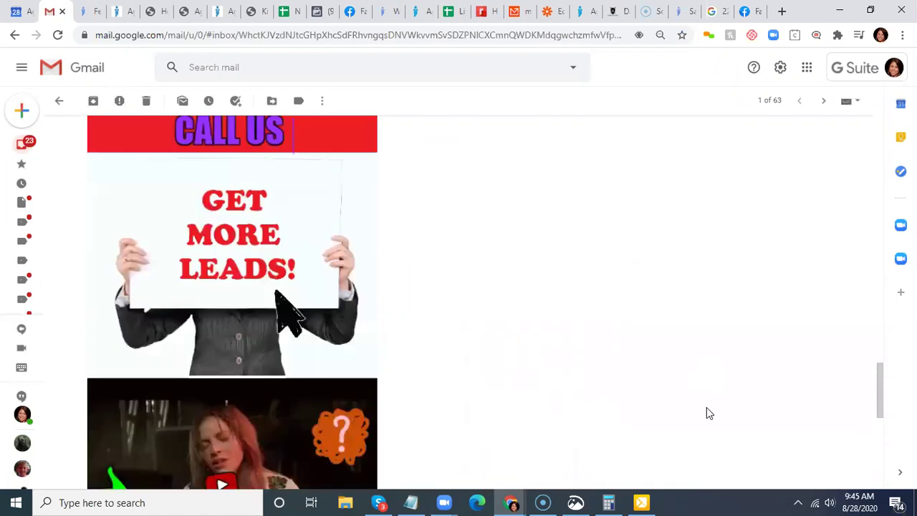
pyautogui.scroll(-2, 688, 411)
# - Finish reviewing the newsletter content and return to the AgentLocator CRM window
pyautogui.scroll(2, 226, 206)
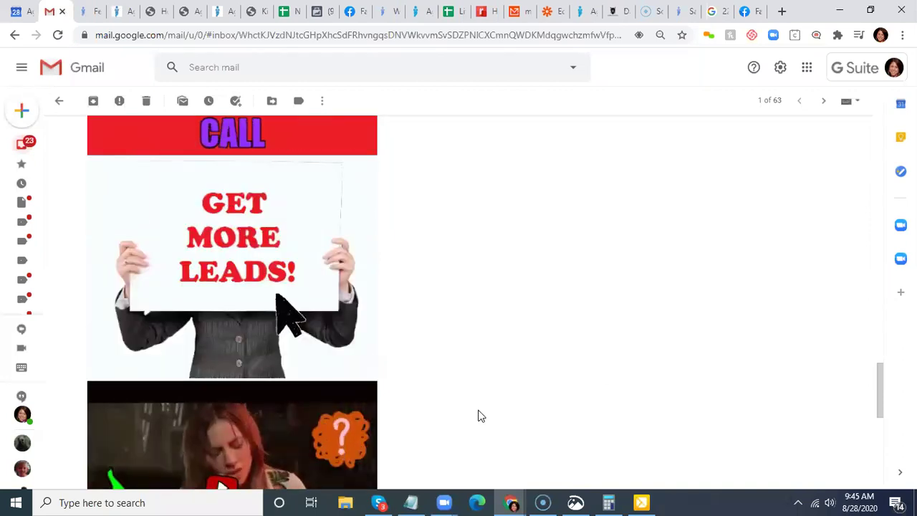
pyautogui.scroll(-5, 486, 367)
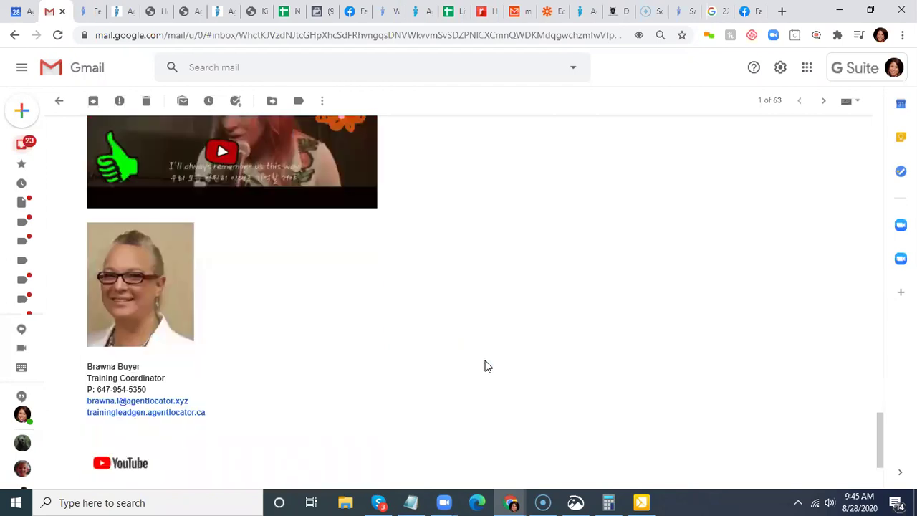
pyautogui.scroll(2, 190, 291)
pyautogui.scroll(-2, 200, 309)
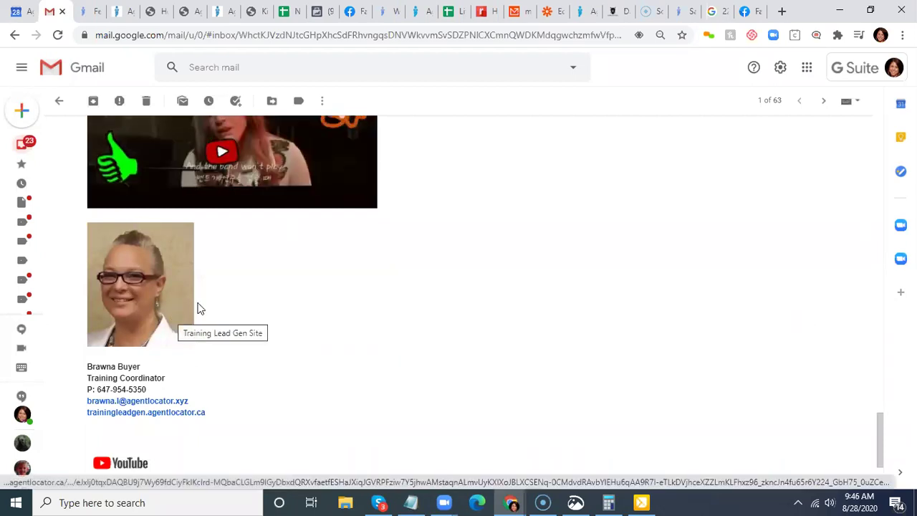
pyautogui.scroll(2, 277, 332)
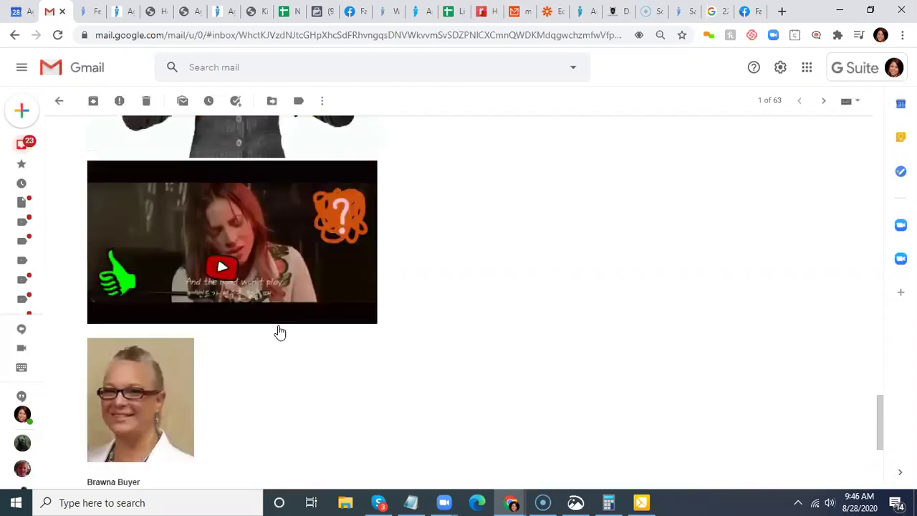
pyautogui.scroll(10, 279, 334)
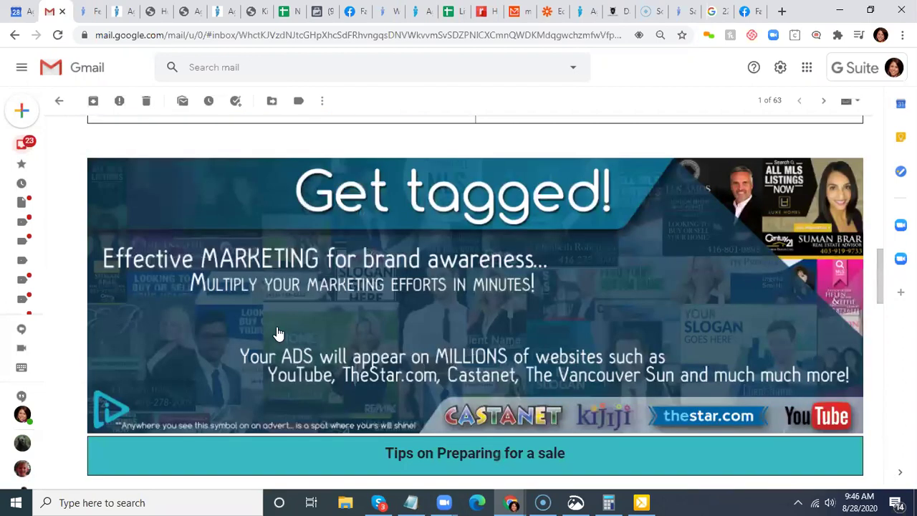
pyautogui.scroll(5, 279, 334)
pyautogui.scroll(3, 277, 327)
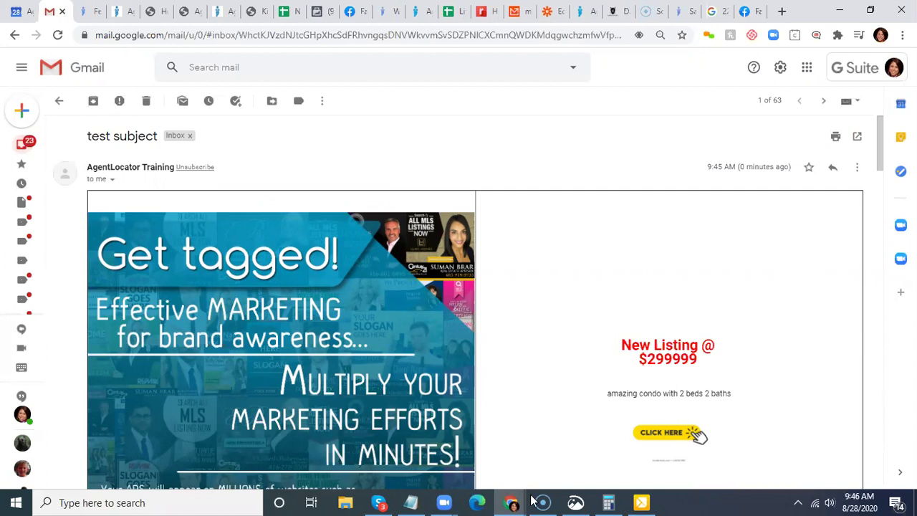
pyautogui.moveTo(511, 502)
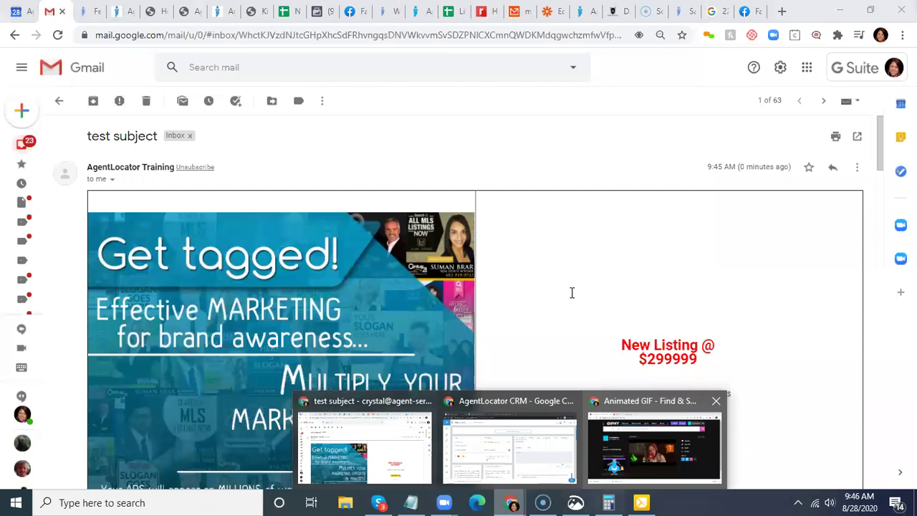
pyautogui.click(510, 444)
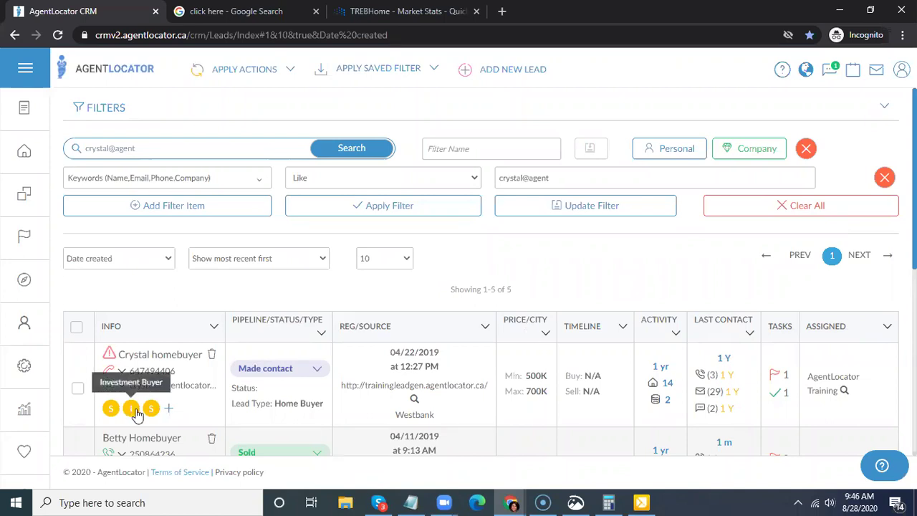
# - Change the leads filter field from Keywords to Tag with the Any match condition
pyautogui.click(344, 203)
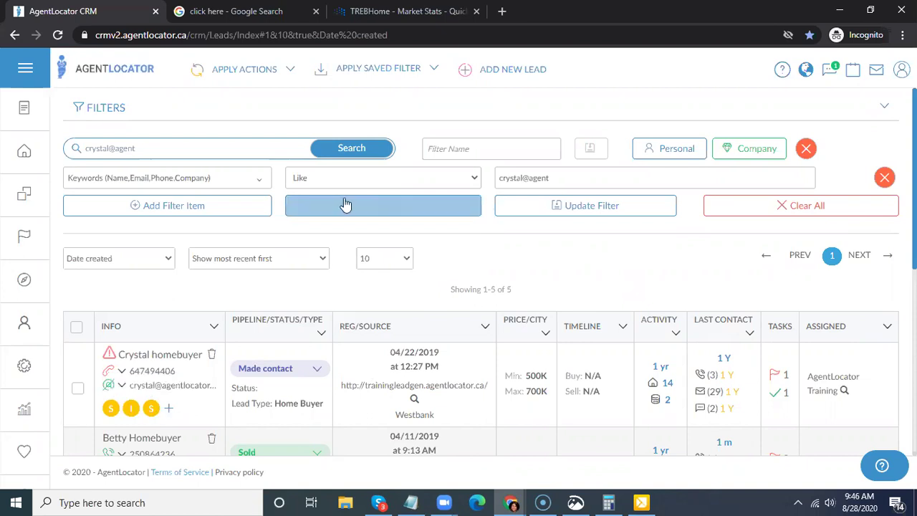
pyautogui.click(232, 188)
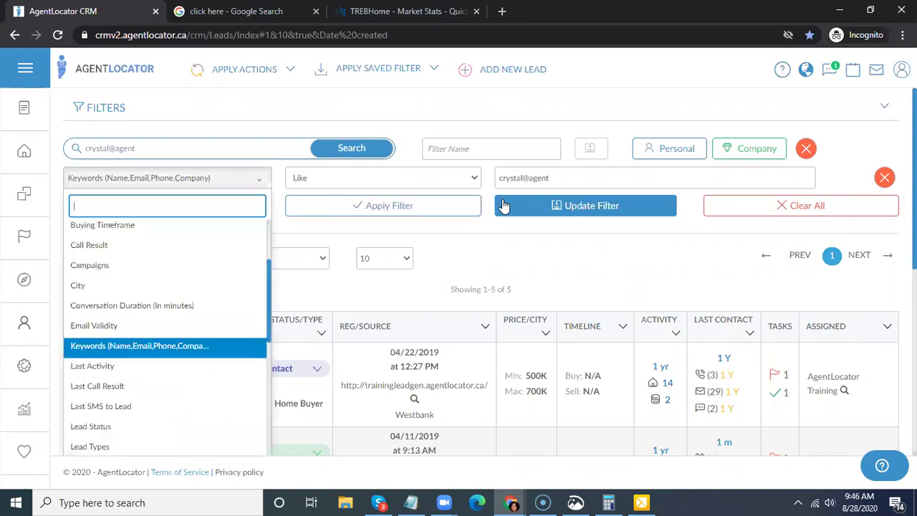
pyautogui.write('tag')
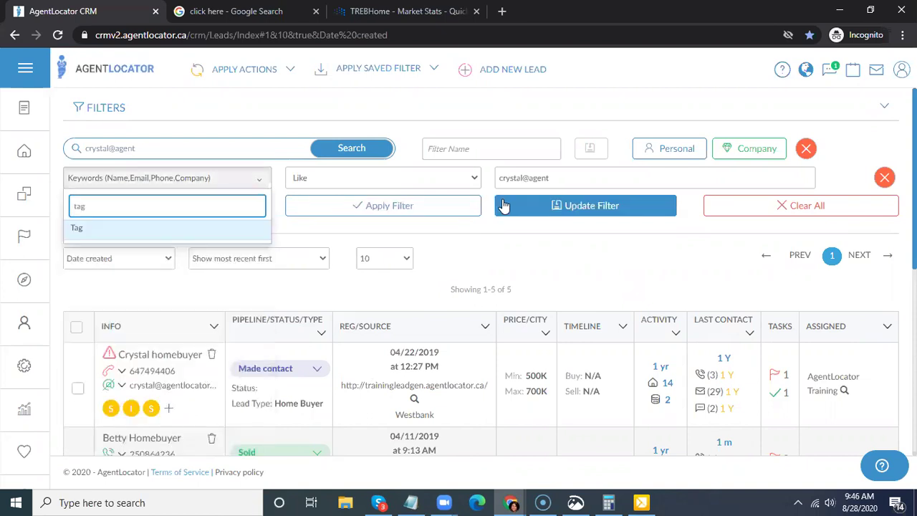
pyautogui.press('Return')
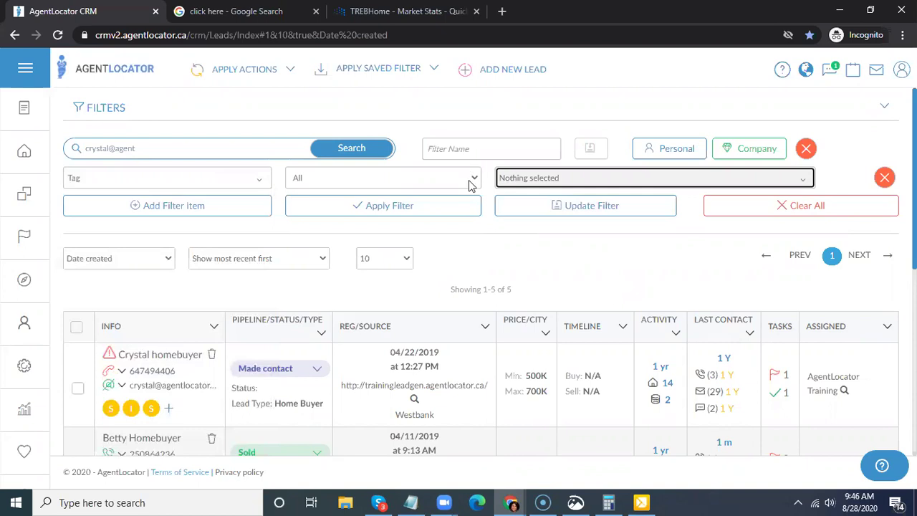
pyautogui.click(366, 178)
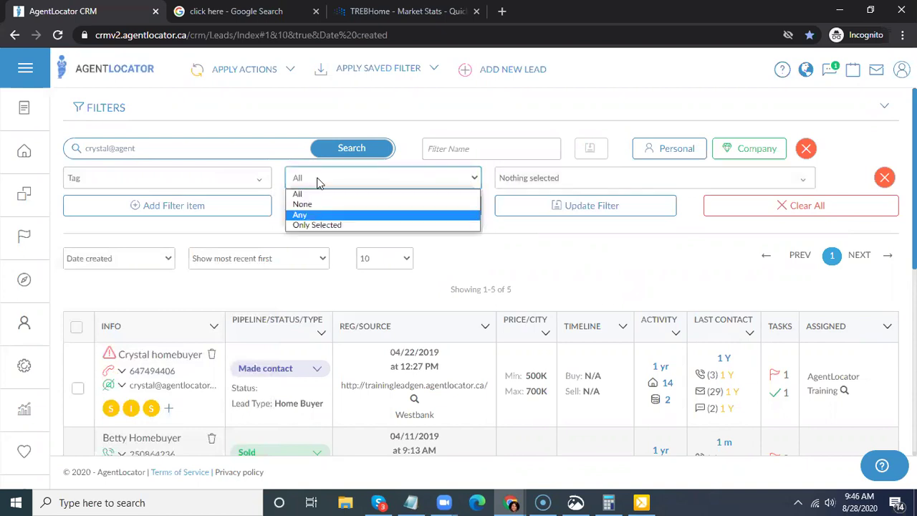
pyautogui.click(316, 215)
pyautogui.click(326, 180)
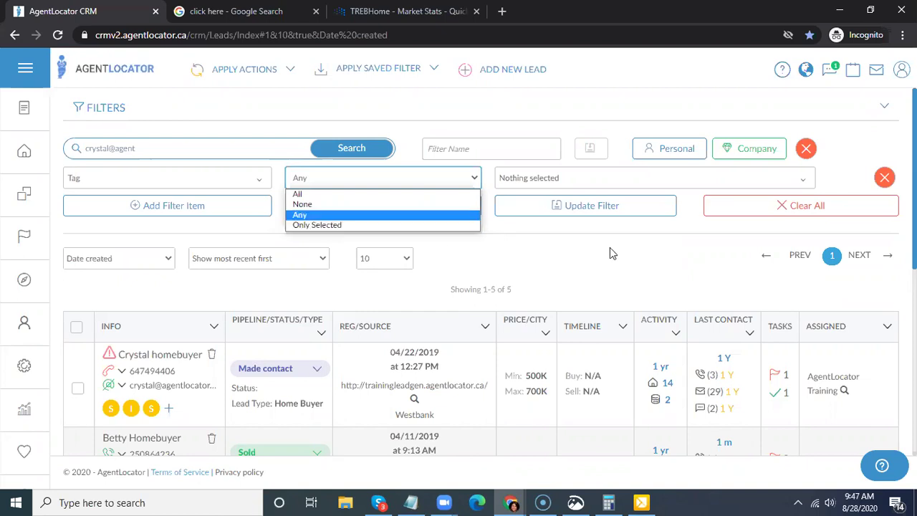
# - Filter leads by Any of the four first-time-buyer tags found by searching 'fir'
pyautogui.click(533, 179)
pyautogui.click(533, 179)
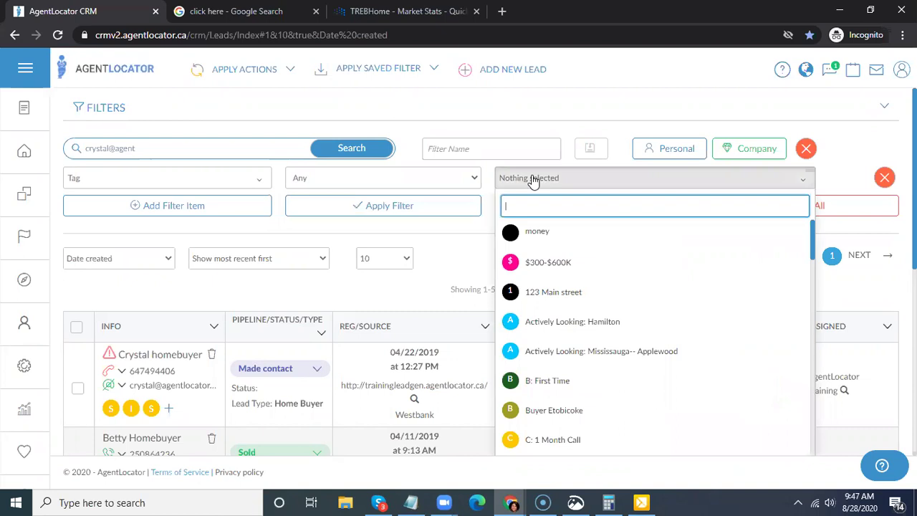
pyautogui.write('fir')
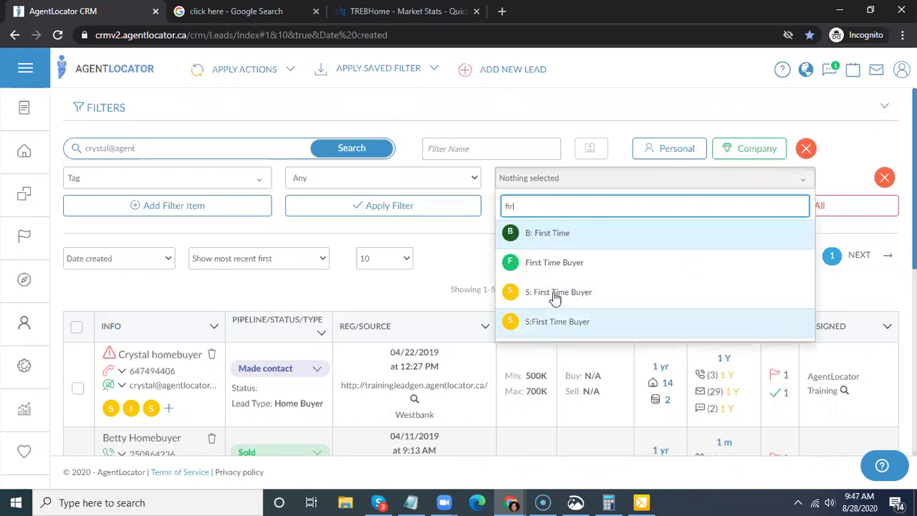
pyautogui.click(677, 330)
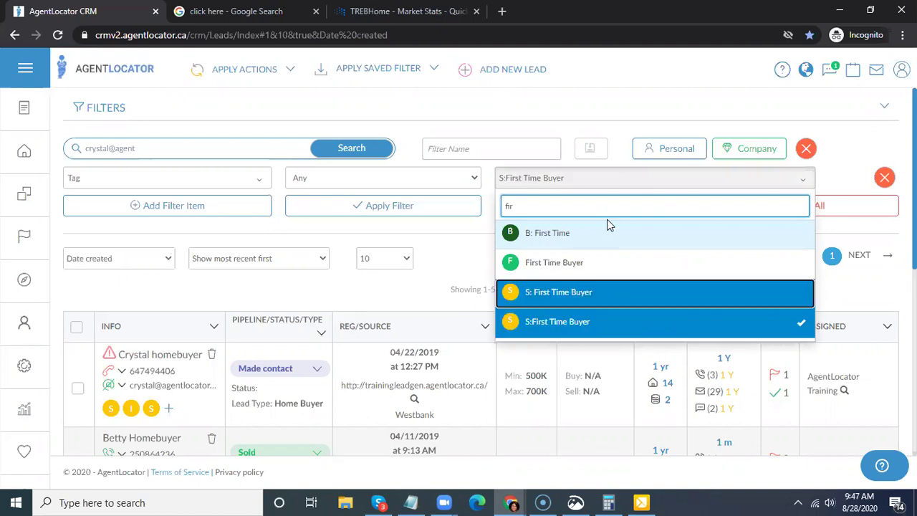
pyautogui.click(654, 291)
pyautogui.click(554, 263)
pyautogui.click(548, 233)
pyautogui.click(341, 205)
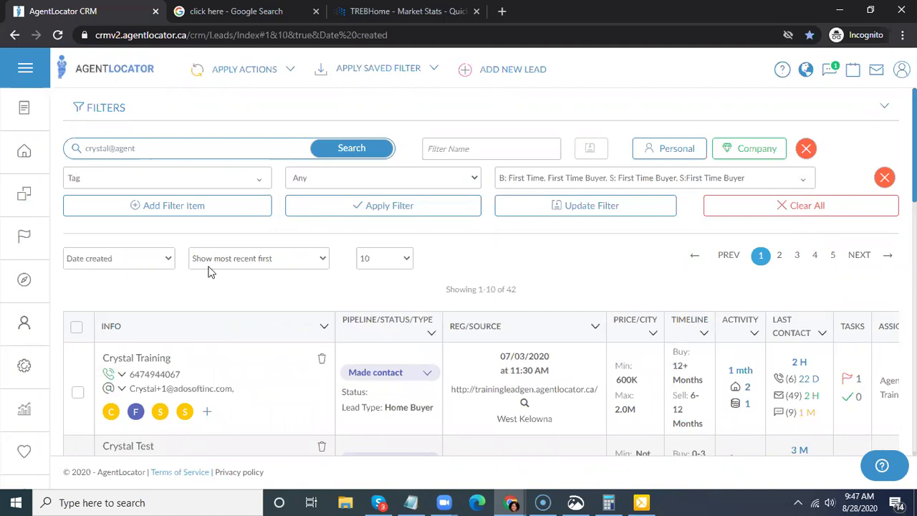
# - Select all 42 filtered first-time-buyer leads
pyautogui.scroll(-2, 246, 313)
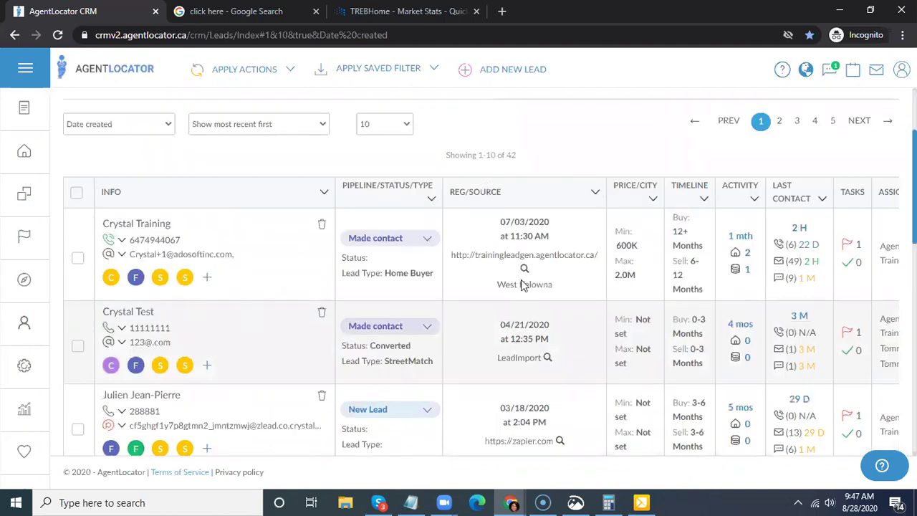
pyautogui.scroll(2, 111, 355)
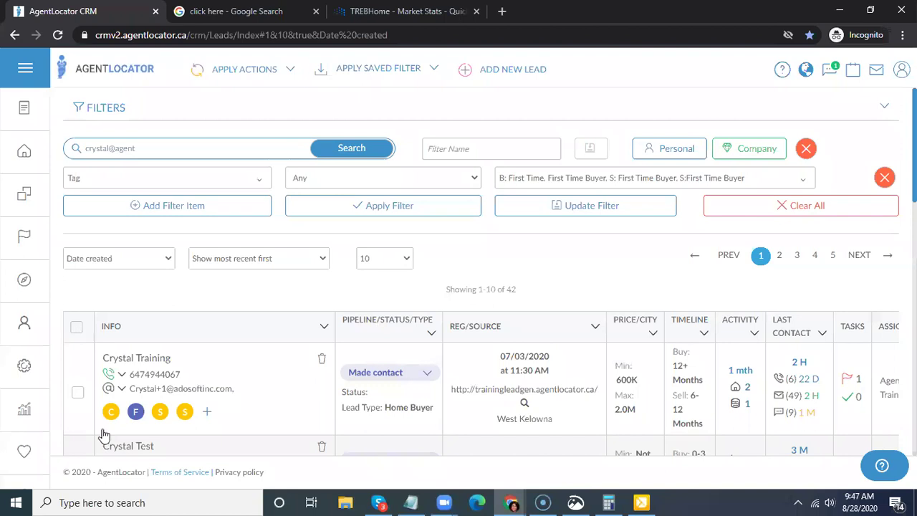
pyautogui.click(76, 327)
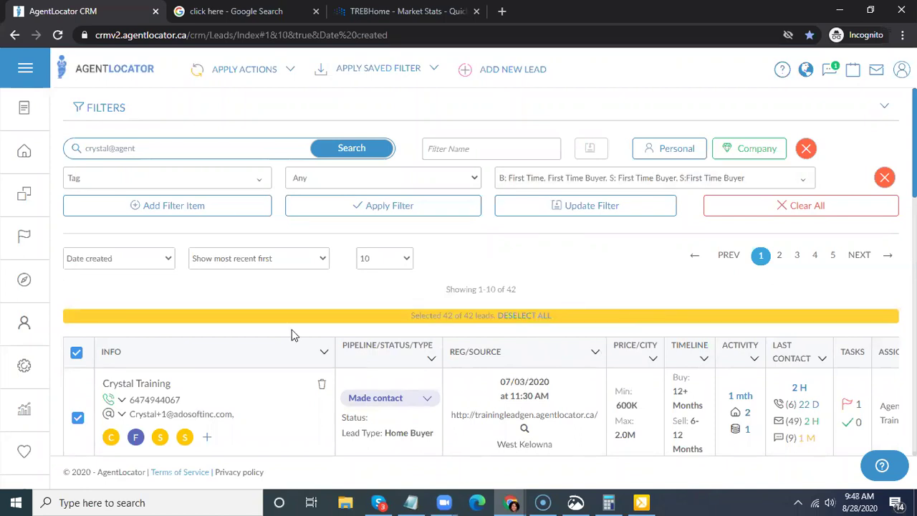
pyautogui.scroll(-1, 291, 335)
pyautogui.scroll(1, 292, 334)
pyautogui.scroll(-1, 185, 355)
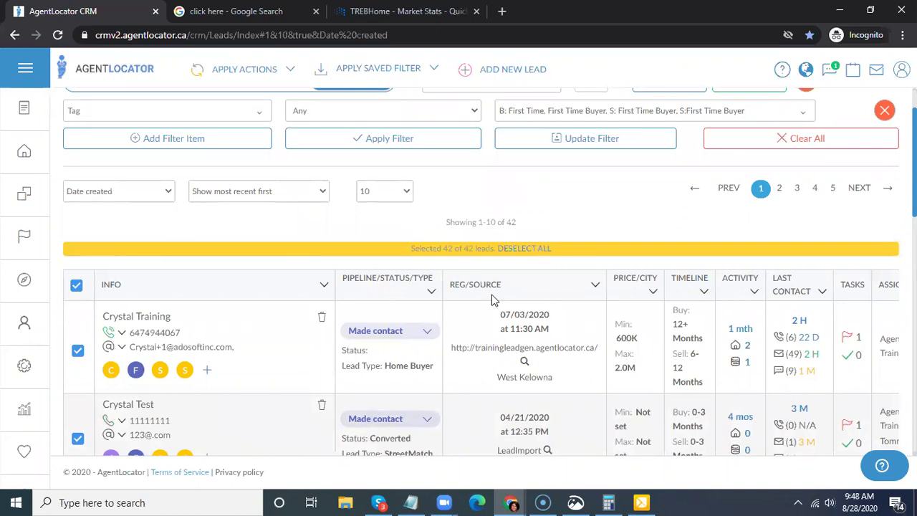
pyautogui.scroll(1, 84, 242)
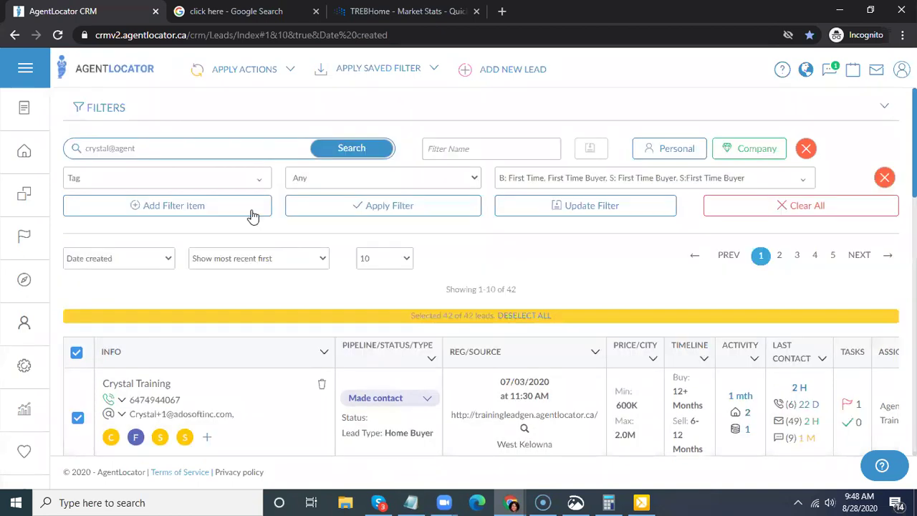
# - Add an Email Validity Is filter for Valid and Unknown
pyautogui.click(184, 208)
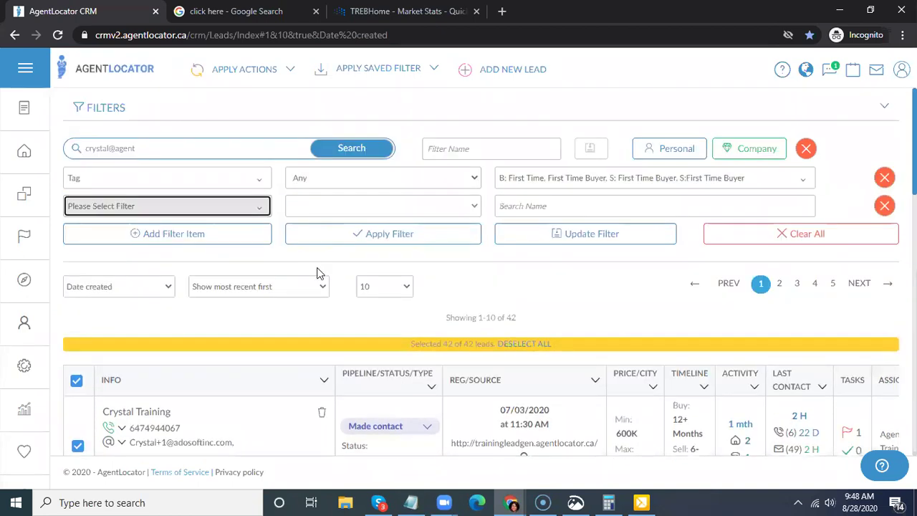
pyautogui.write('emai')
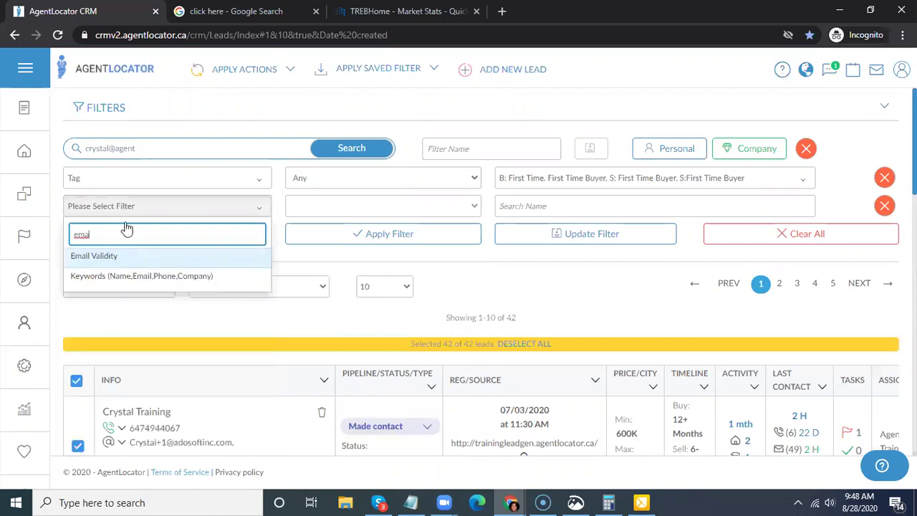
pyautogui.press('Return')
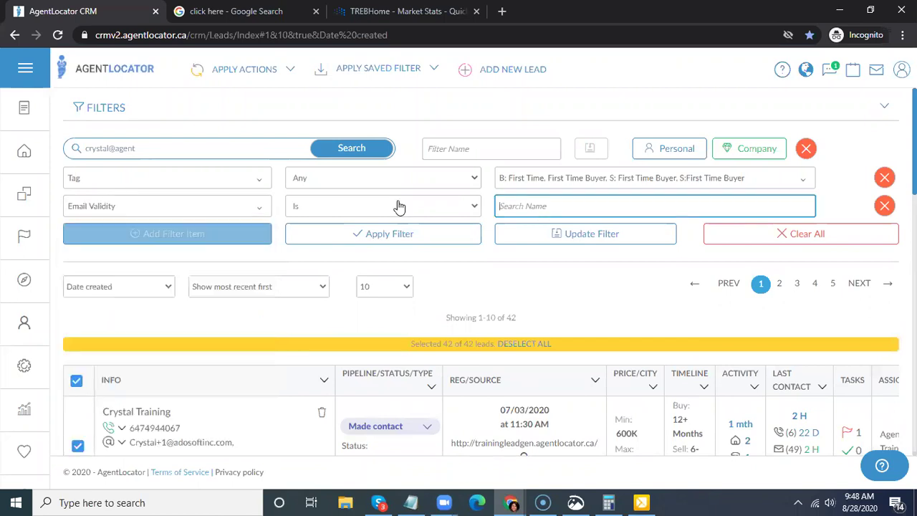
pyautogui.click(537, 211)
pyautogui.click(521, 285)
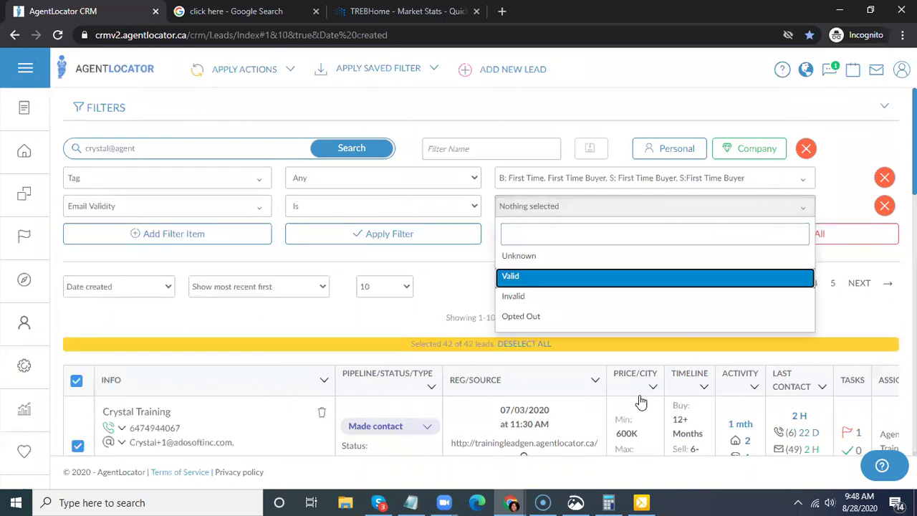
pyautogui.press('Up')
pyautogui.press('Return')
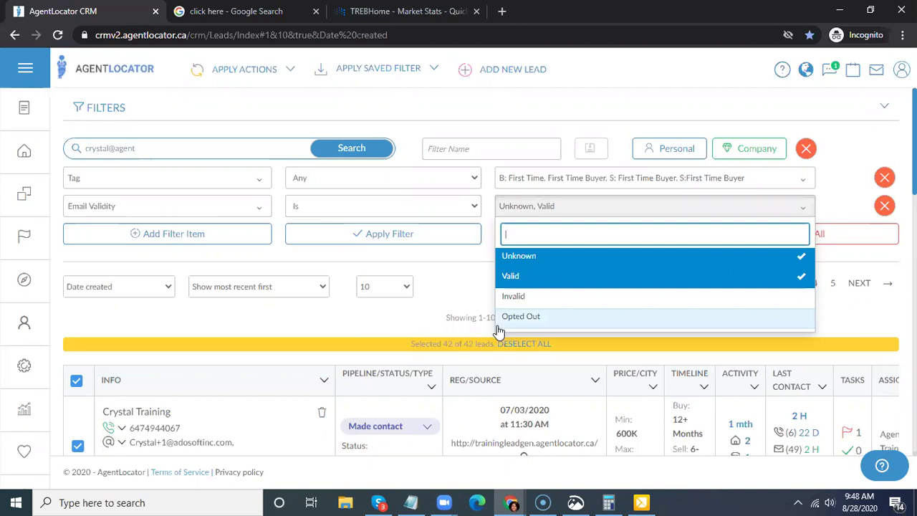
# - Apply the tag and email validity filters and select all 7 matching leads
pyautogui.click(436, 240)
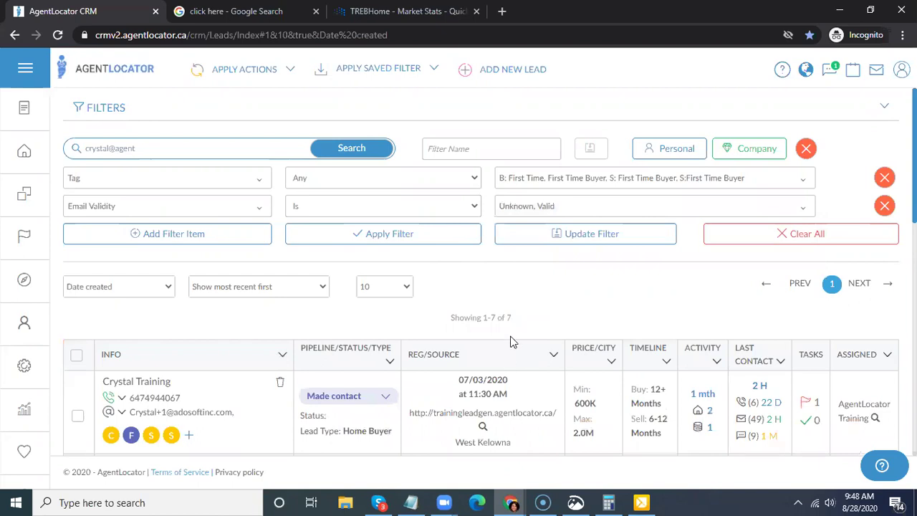
pyautogui.scroll(-2, 104, 247)
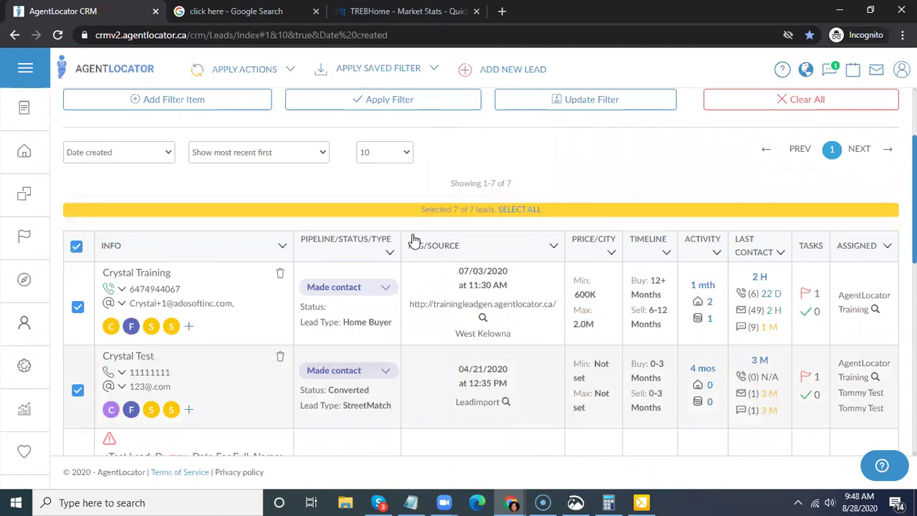
pyautogui.click(520, 208)
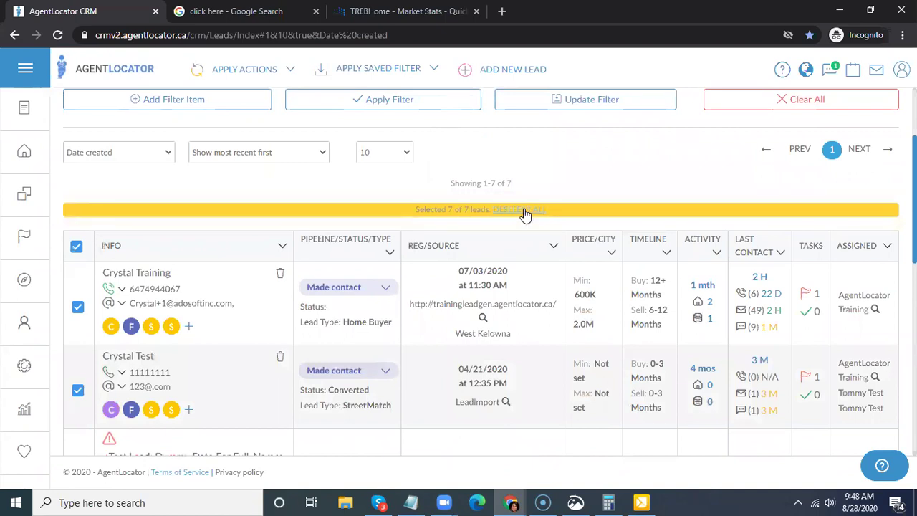
pyautogui.click(245, 69)
pyautogui.click(261, 74)
pyautogui.click(200, 99)
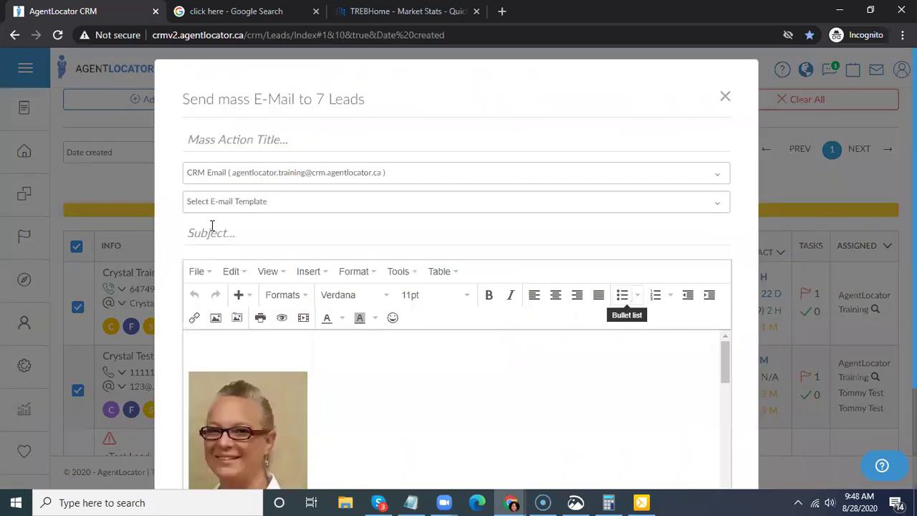
pyautogui.click(264, 204)
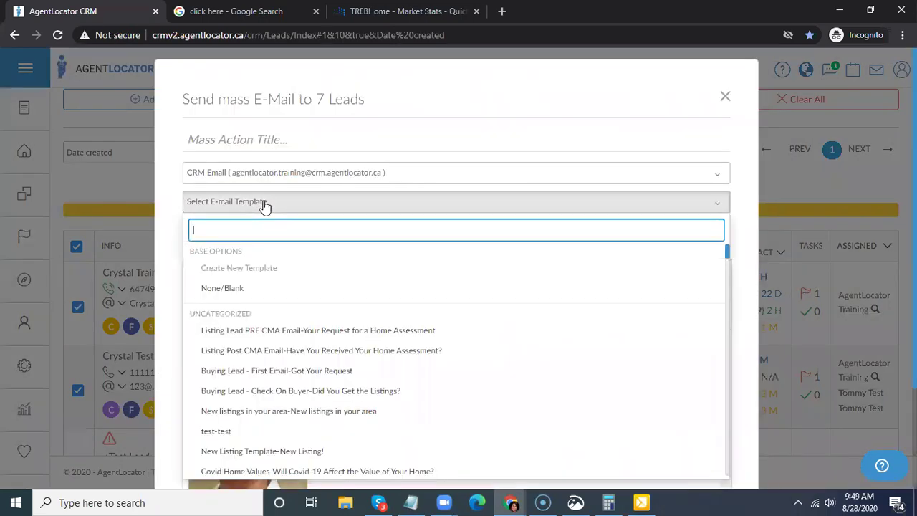
pyautogui.write('ne')
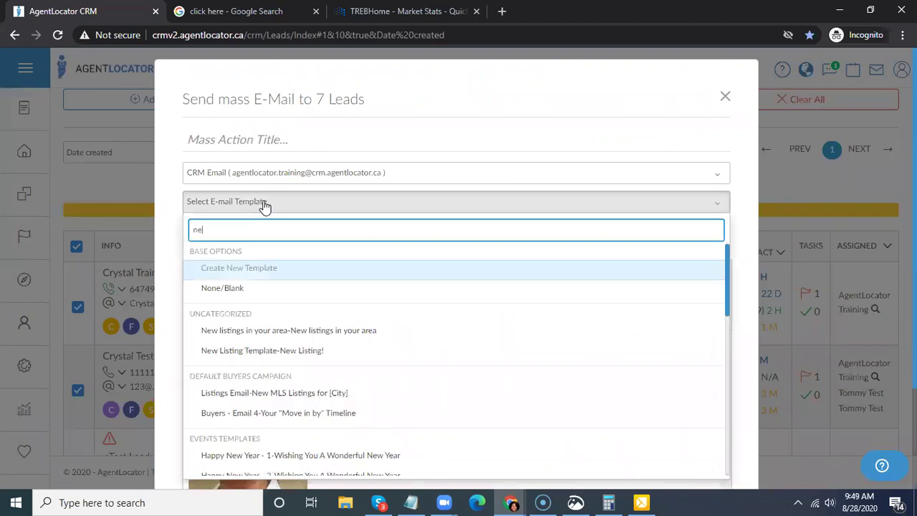
pyautogui.write('wsle')
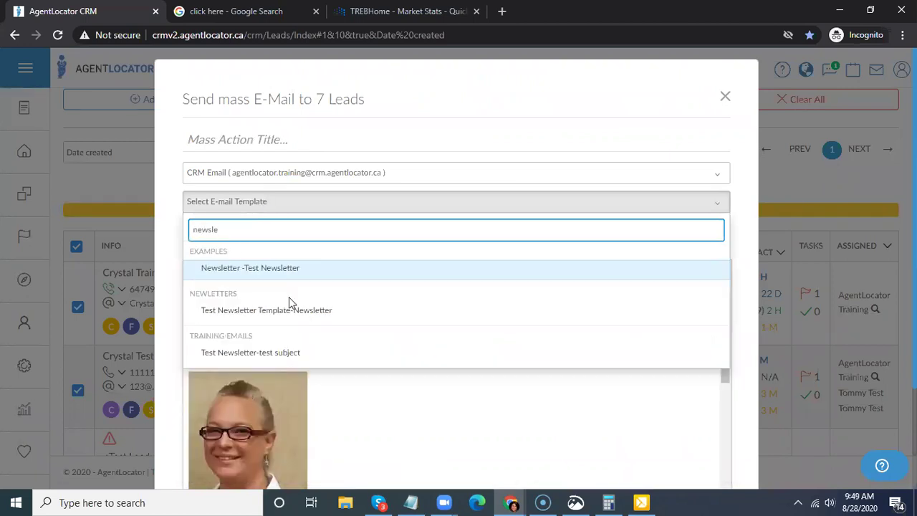
pyautogui.click(643, 350)
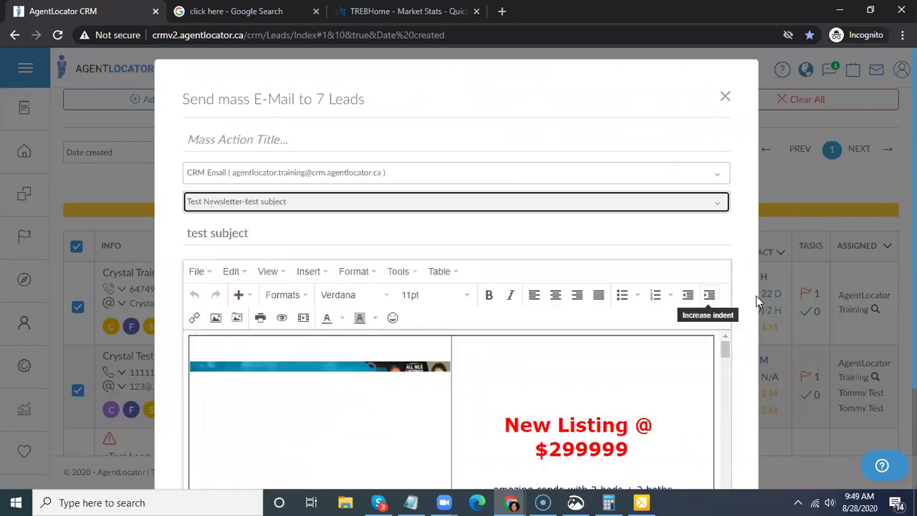
pyautogui.scroll(-1, 757, 295)
pyautogui.scroll(-1, 570, 295)
pyautogui.scroll(-3, 557, 304)
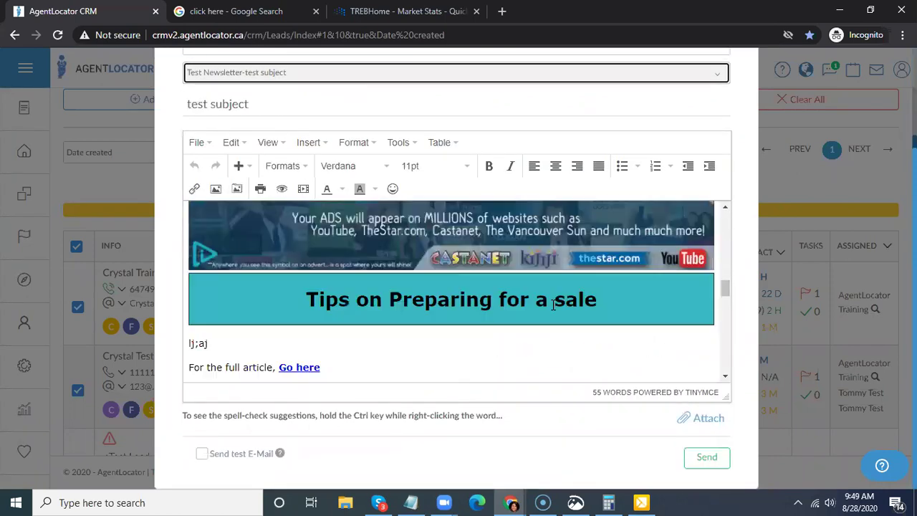
pyautogui.scroll(-3, 557, 304)
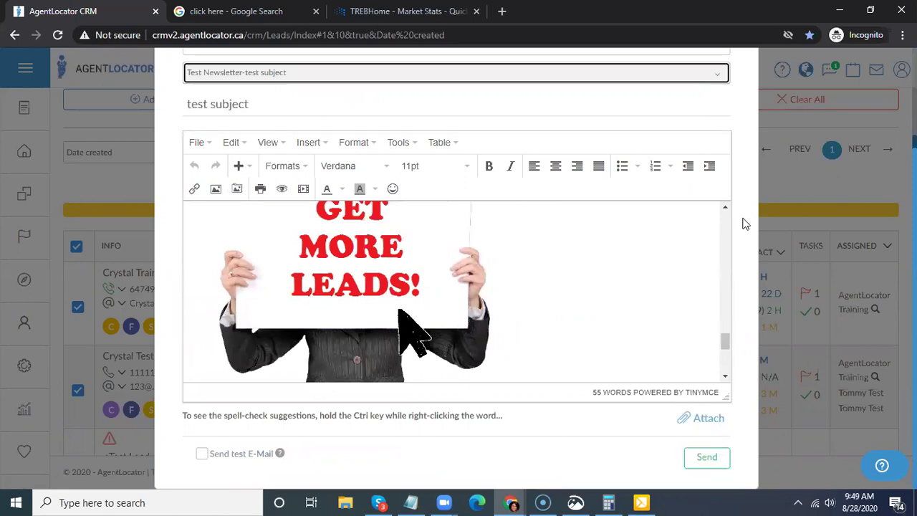
pyautogui.scroll(2, 745, 224)
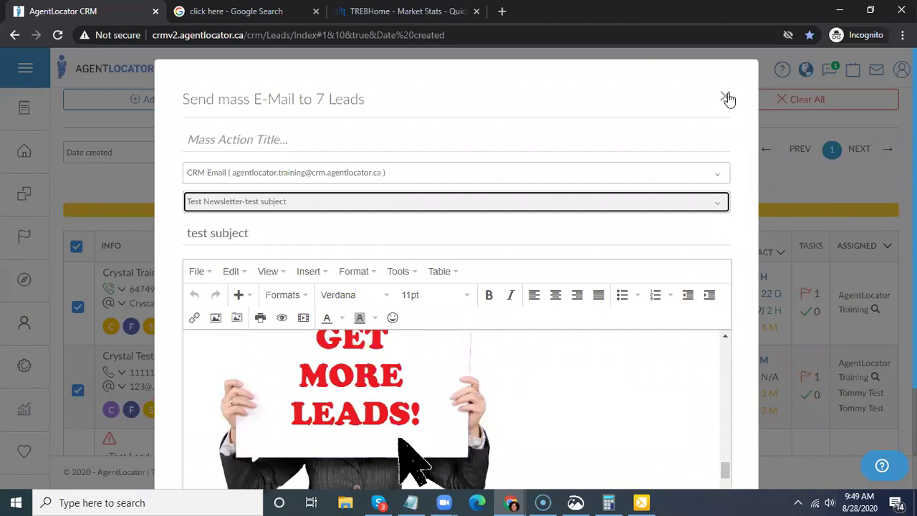
pyautogui.click(726, 98)
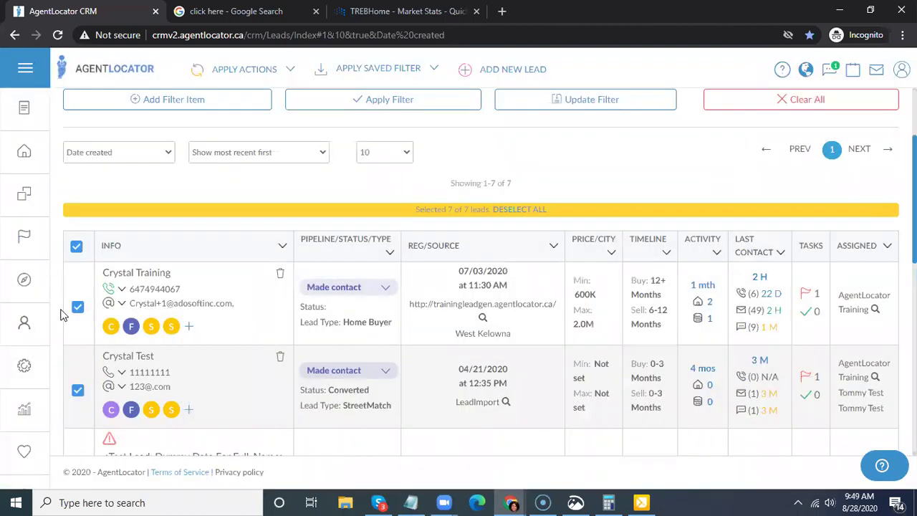
# - List the mass emails sent over All Time
pyautogui.moveTo(25, 239)
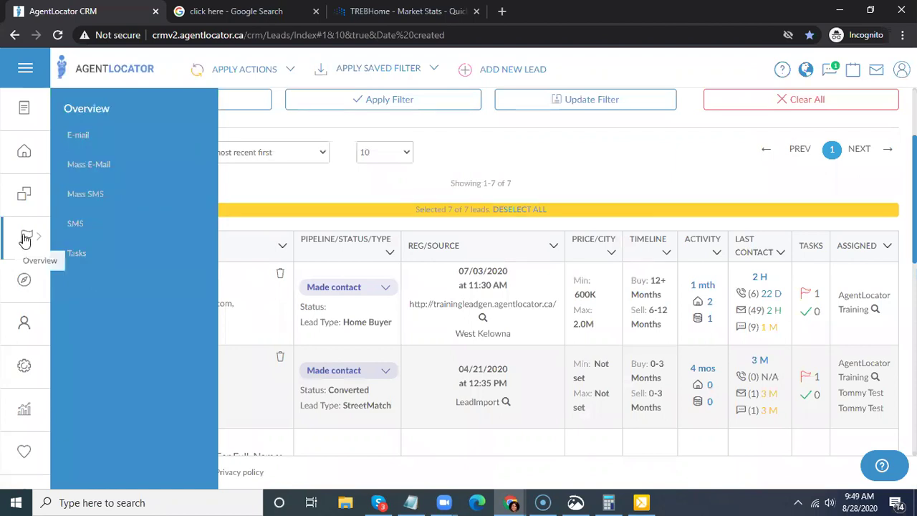
pyautogui.click(105, 176)
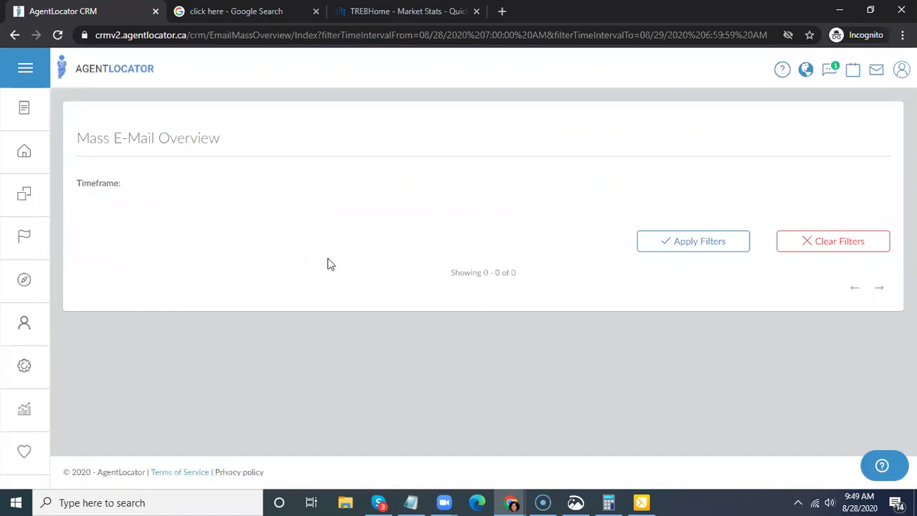
pyautogui.click(188, 204)
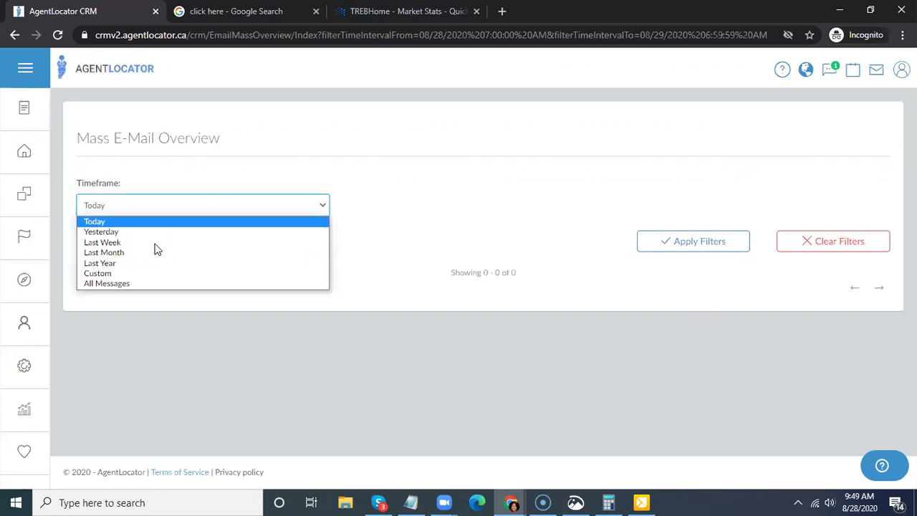
pyautogui.click(136, 284)
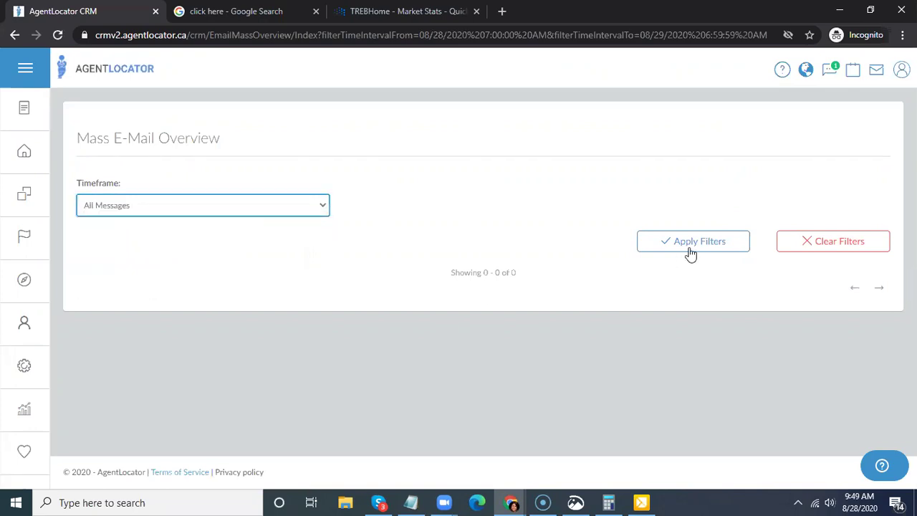
pyautogui.click(746, 242)
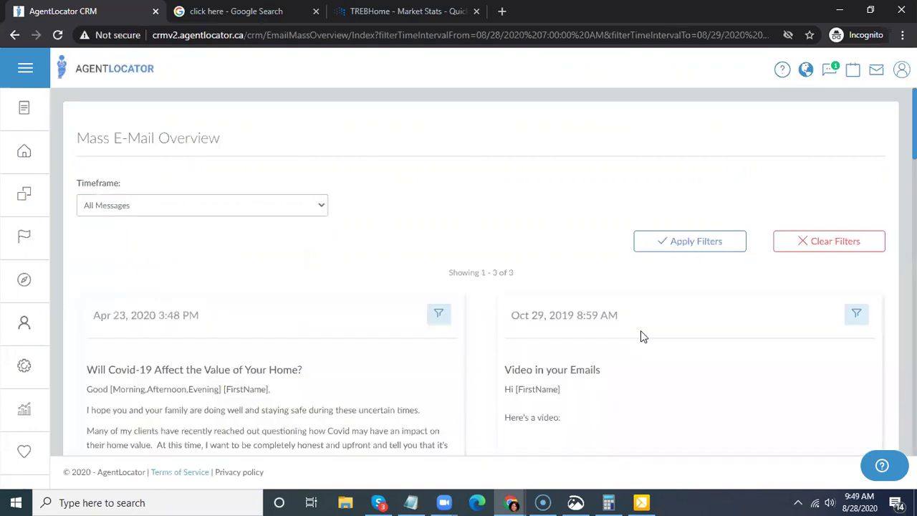
# - Expand the summaries of the Thanksgiving and Apr 23 COVID emails
pyautogui.scroll(-3, 625, 330)
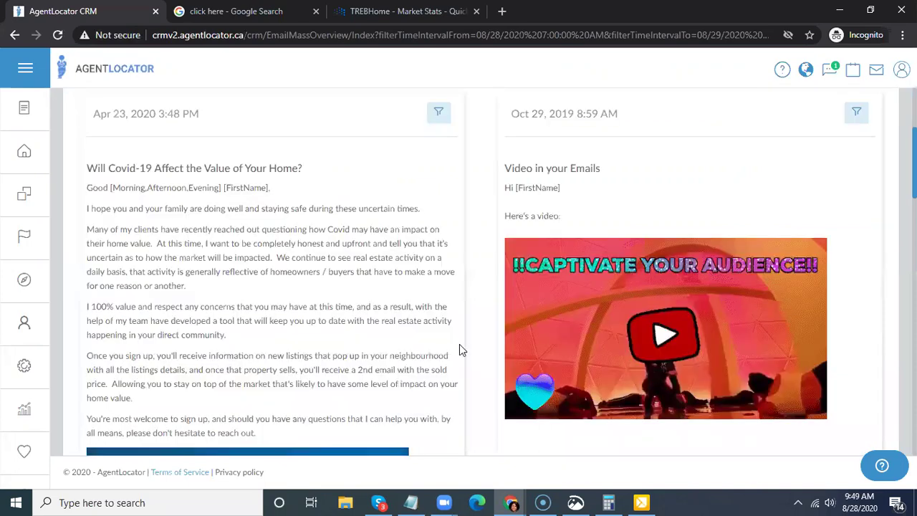
pyautogui.scroll(-2, 467, 328)
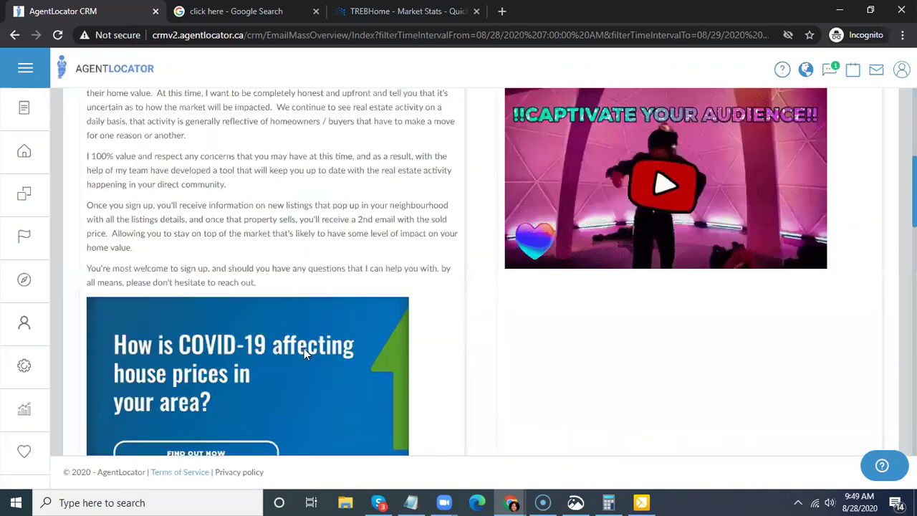
pyautogui.scroll(2, 323, 348)
pyautogui.scroll(-7, 150, 271)
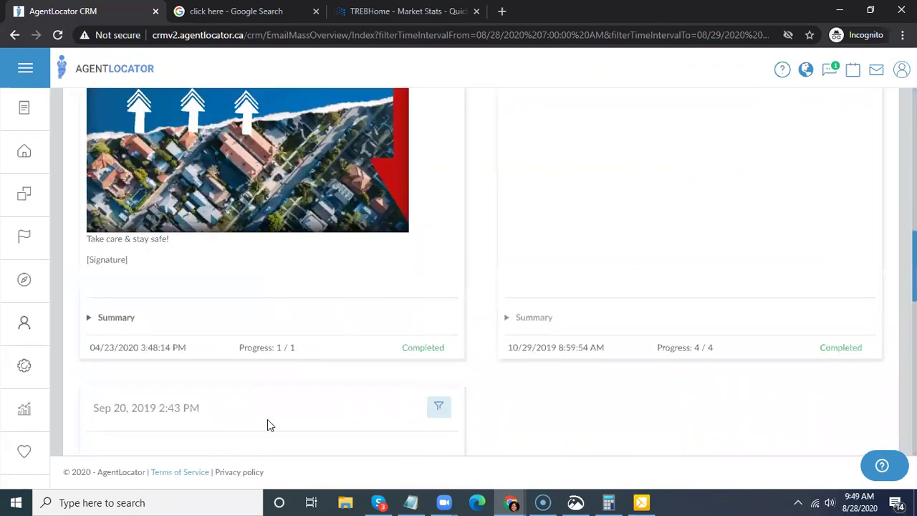
pyautogui.scroll(-3, 581, 387)
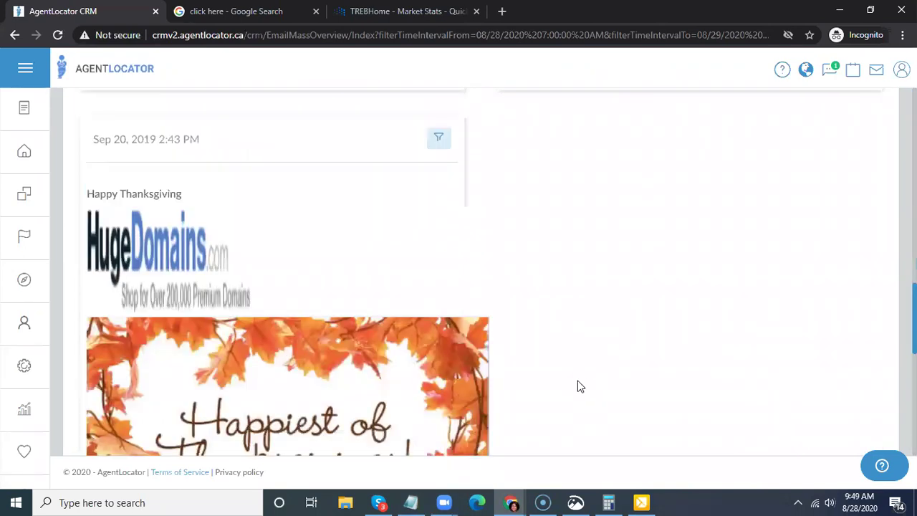
pyautogui.scroll(-2, 580, 379)
pyautogui.scroll(-3, 579, 378)
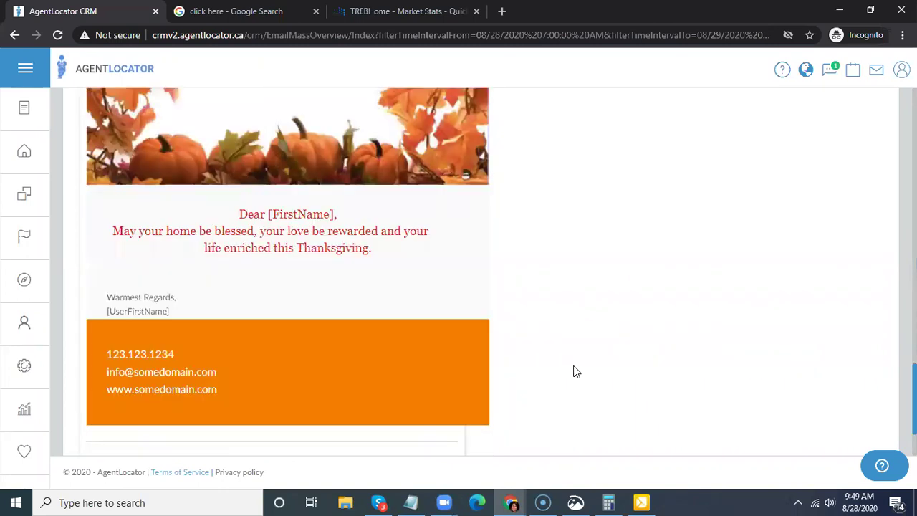
pyautogui.scroll(-2, 299, 387)
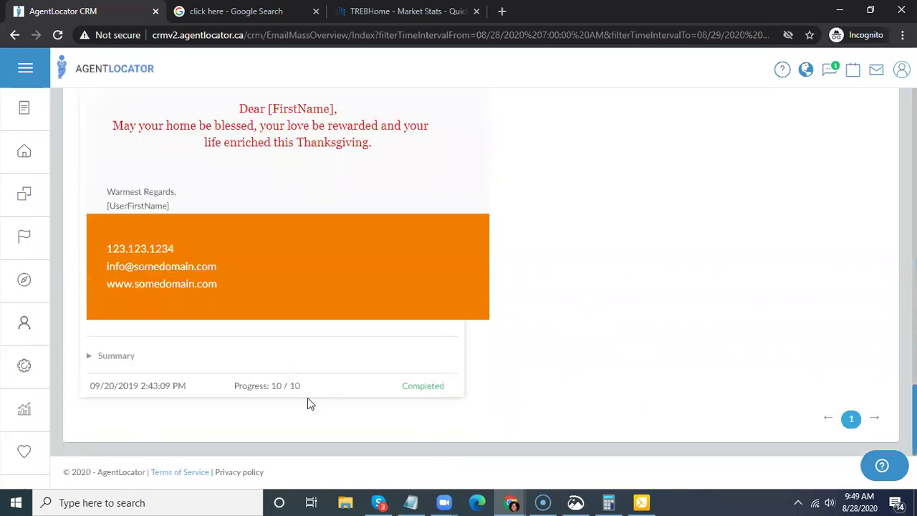
pyautogui.click(118, 366)
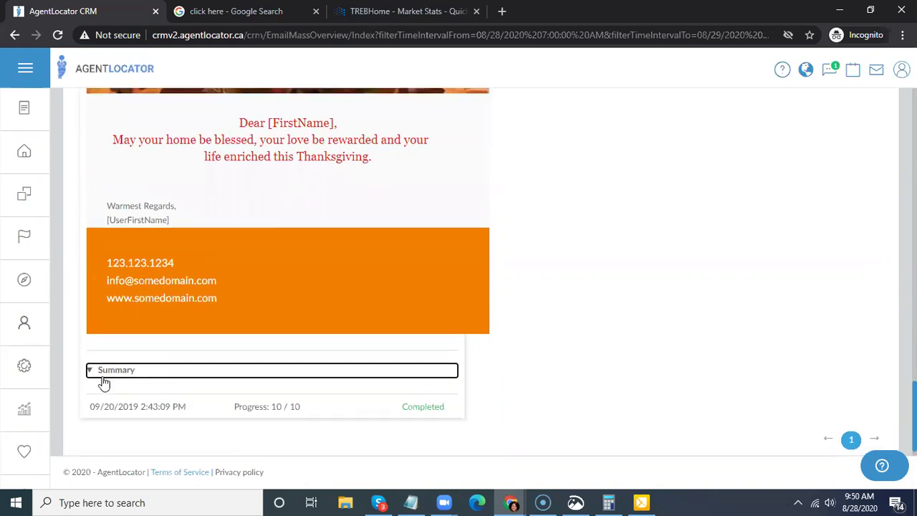
pyautogui.scroll(1, 566, 256)
pyautogui.scroll(8, 579, 321)
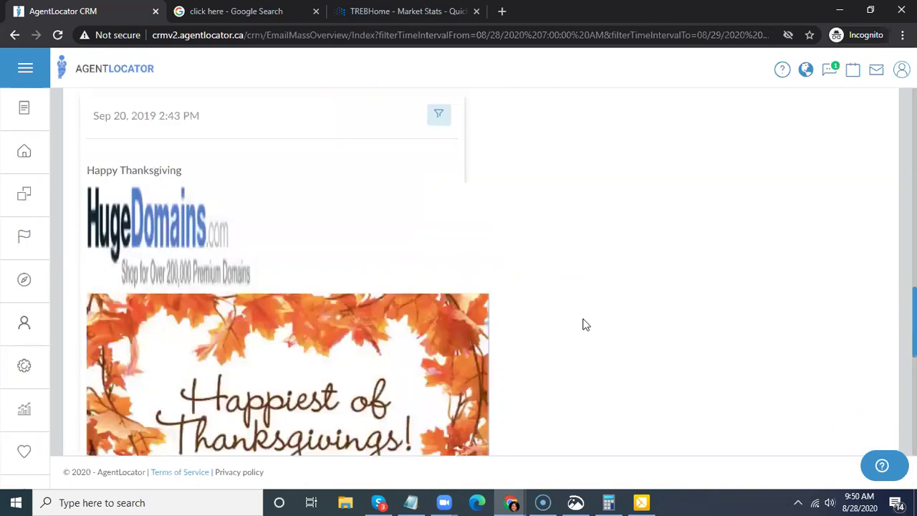
pyautogui.scroll(3, 151, 269)
pyautogui.click(113, 204)
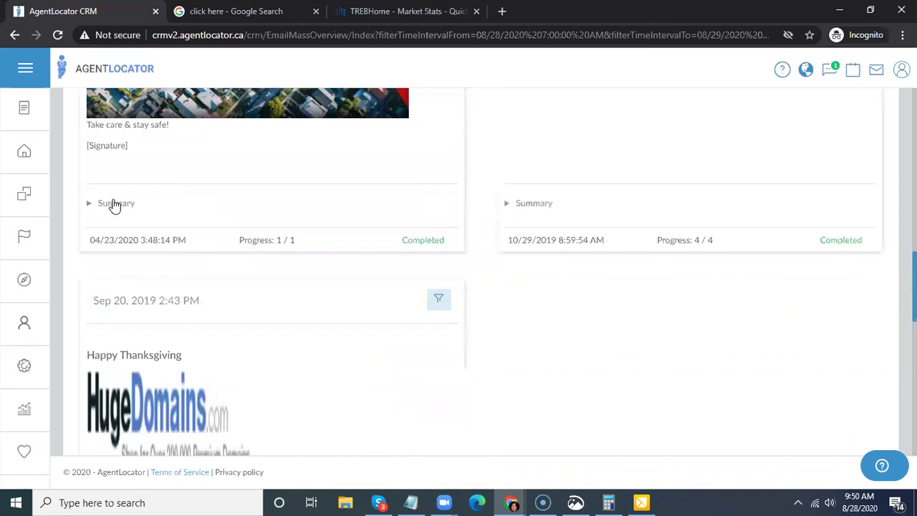
# - Open the leads list for the Oct 29 'Video in your Emails' message
pyautogui.scroll(1, 116, 225)
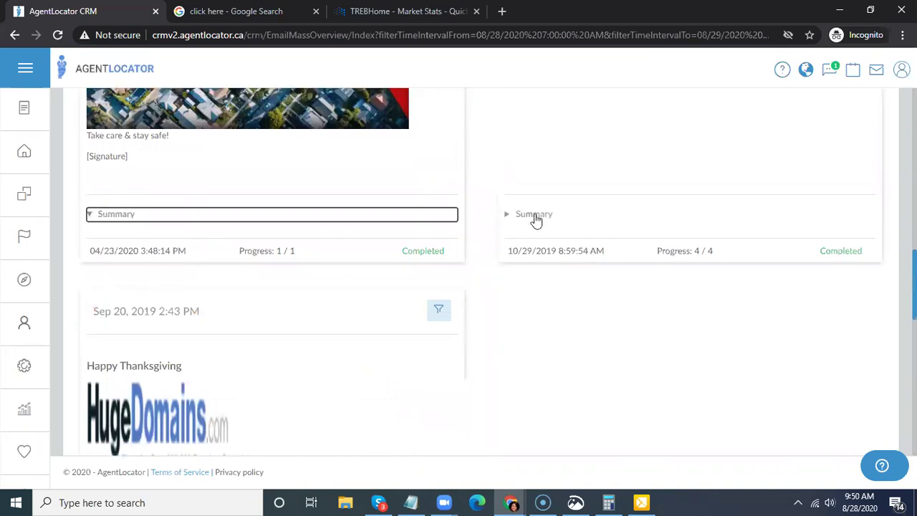
pyautogui.scroll(5, 635, 346)
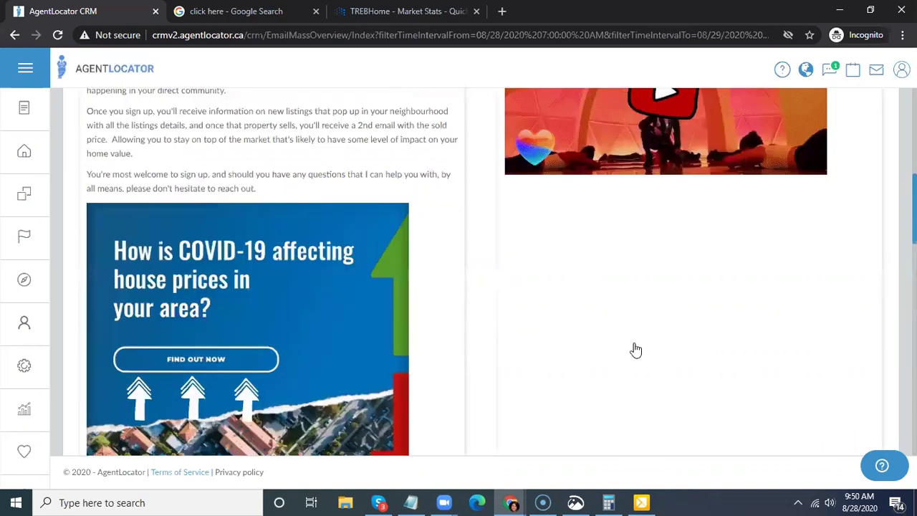
pyautogui.scroll(1, 635, 346)
pyautogui.scroll(4, 638, 329)
pyautogui.scroll(-7, 638, 331)
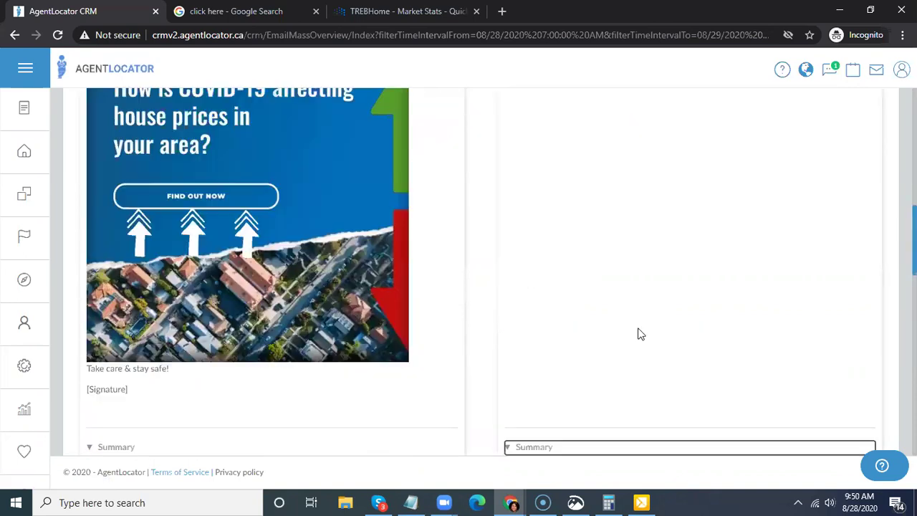
pyautogui.scroll(-4, 684, 278)
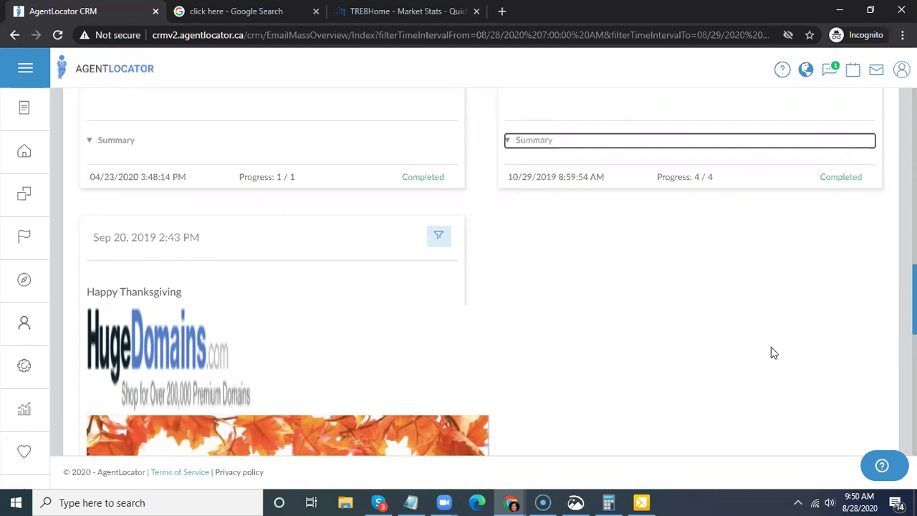
pyautogui.scroll(10, 772, 347)
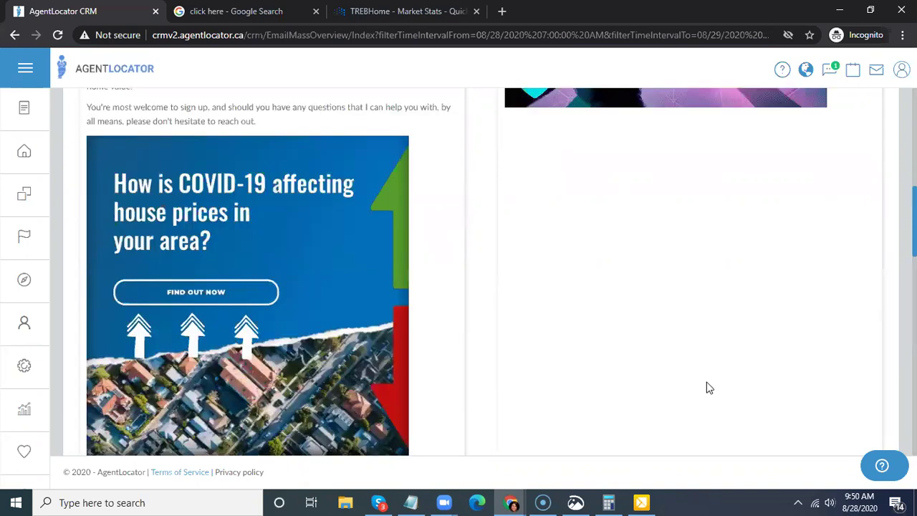
pyautogui.scroll(5, 475, 305)
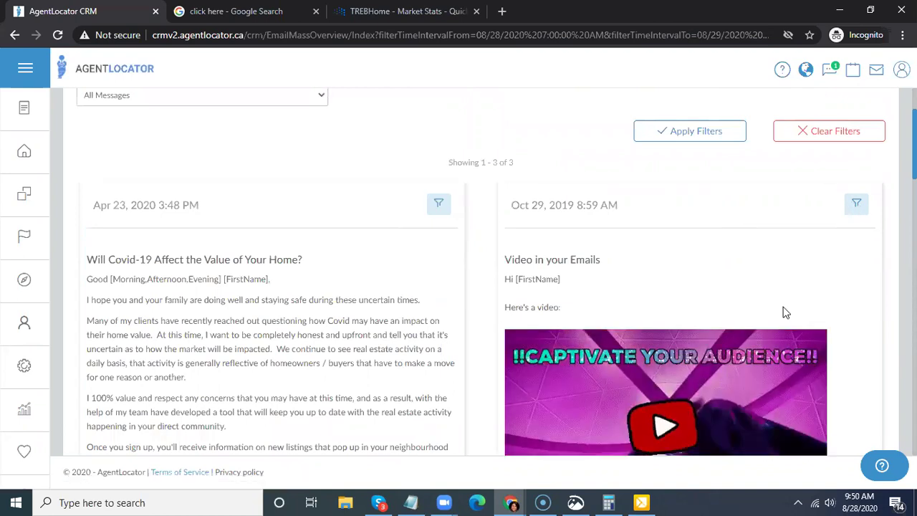
pyautogui.scroll(-8, 778, 287)
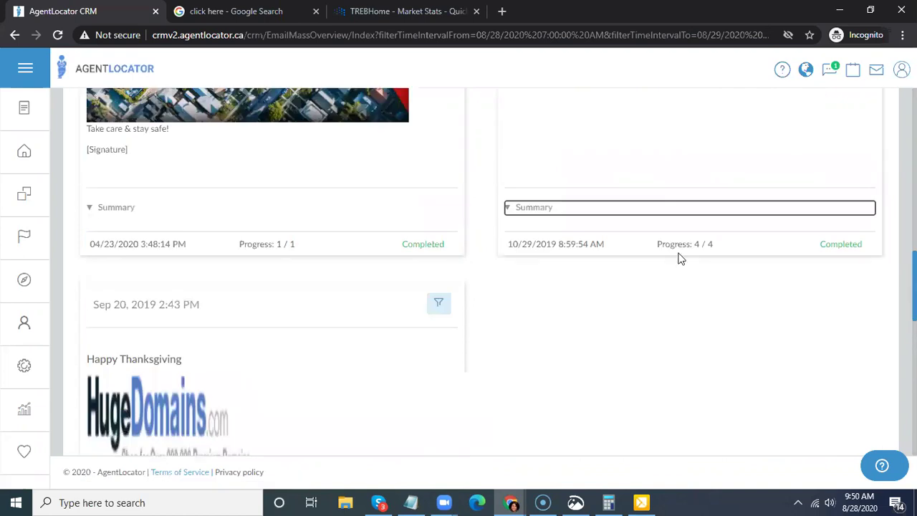
pyautogui.scroll(8, 782, 261)
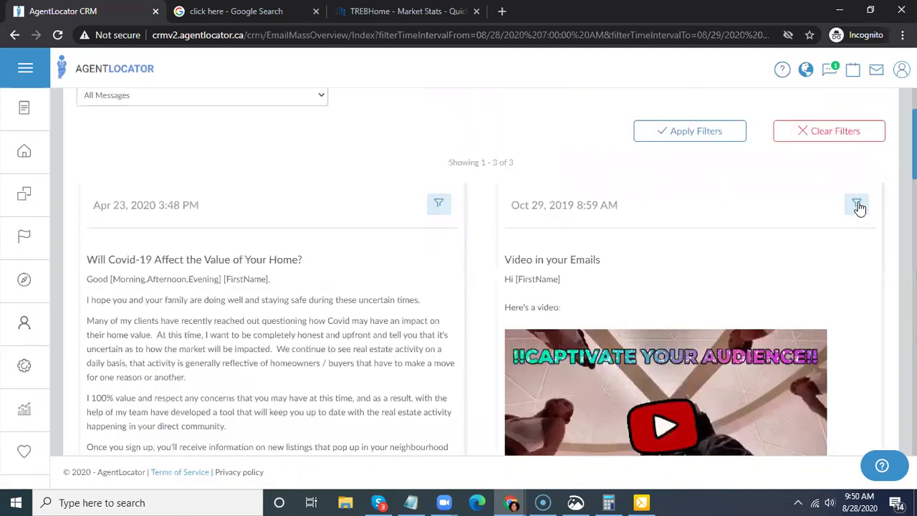
pyautogui.click(860, 207)
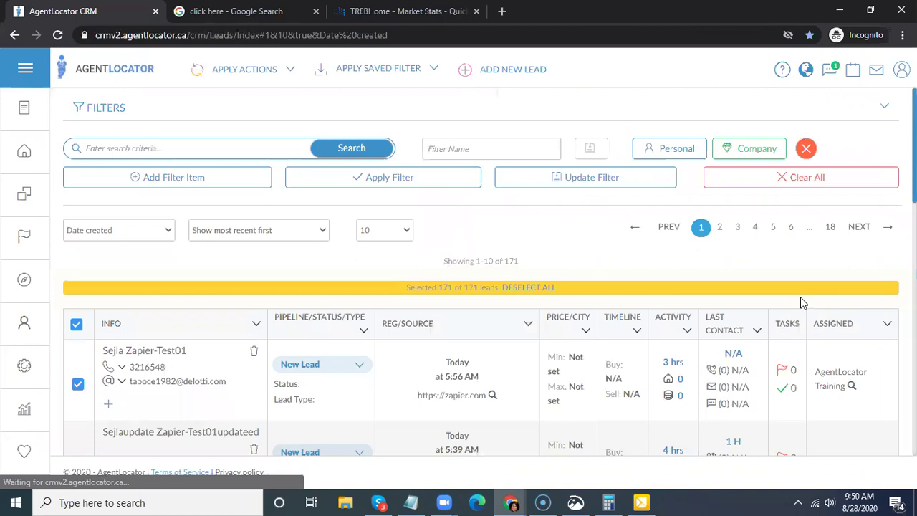
pyautogui.scroll(-2, 547, 271)
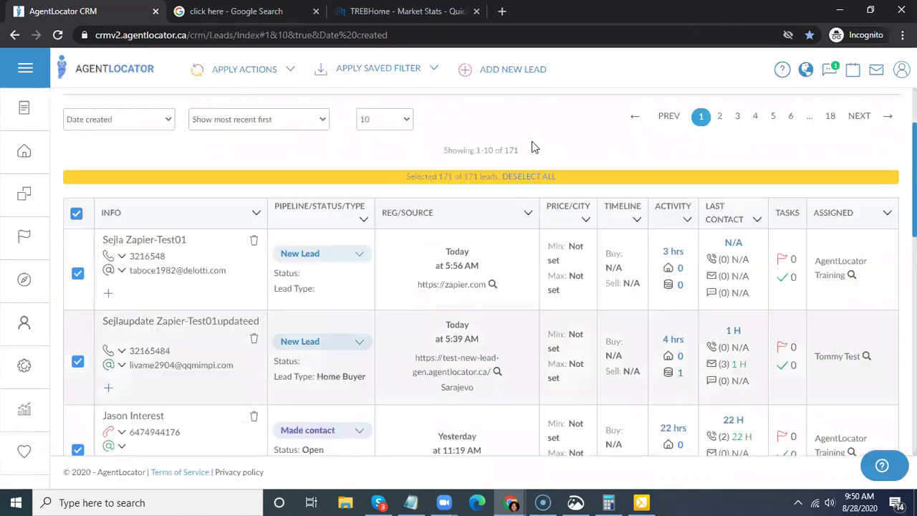
pyautogui.scroll(-1, 404, 267)
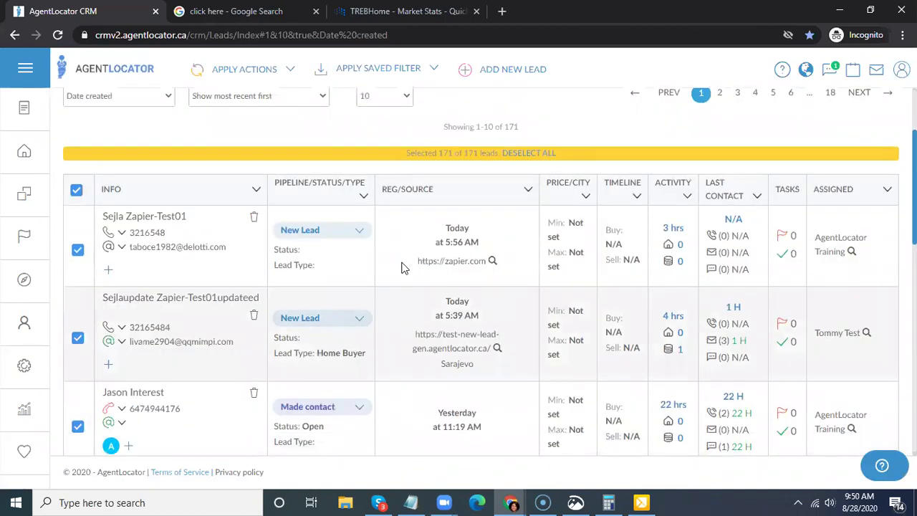
pyautogui.scroll(2, 411, 210)
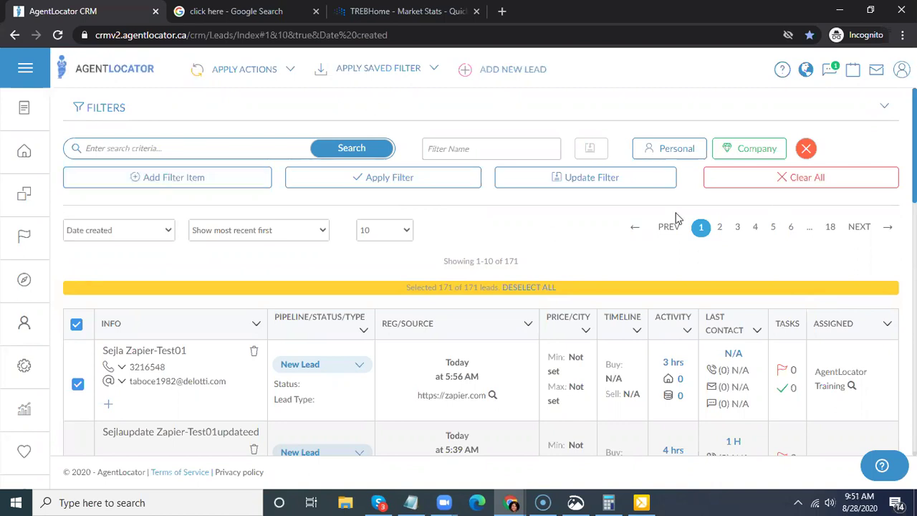
pyautogui.click(141, 176)
pyautogui.click(650, 150)
pyautogui.click(746, 154)
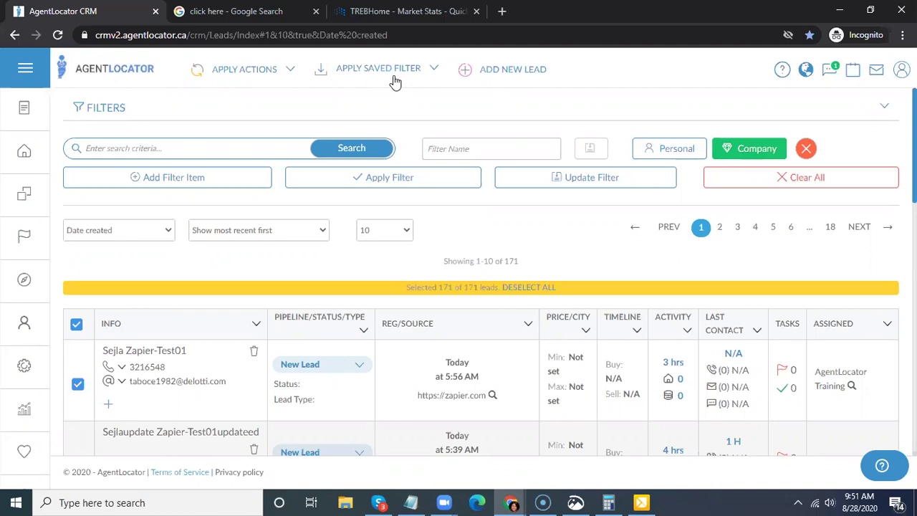
pyautogui.click(652, 162)
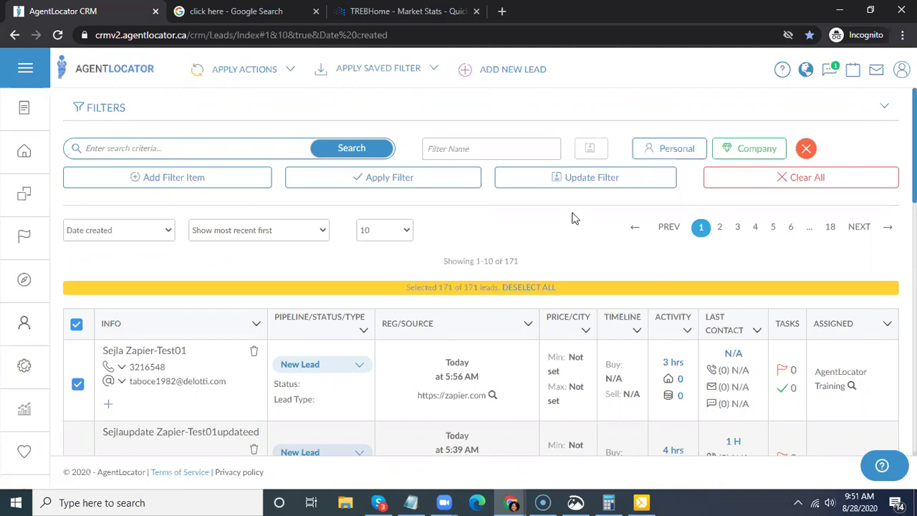
# - Apply the saved Company filter '#3 Made Contact - Recently Active'
pyautogui.click(386, 77)
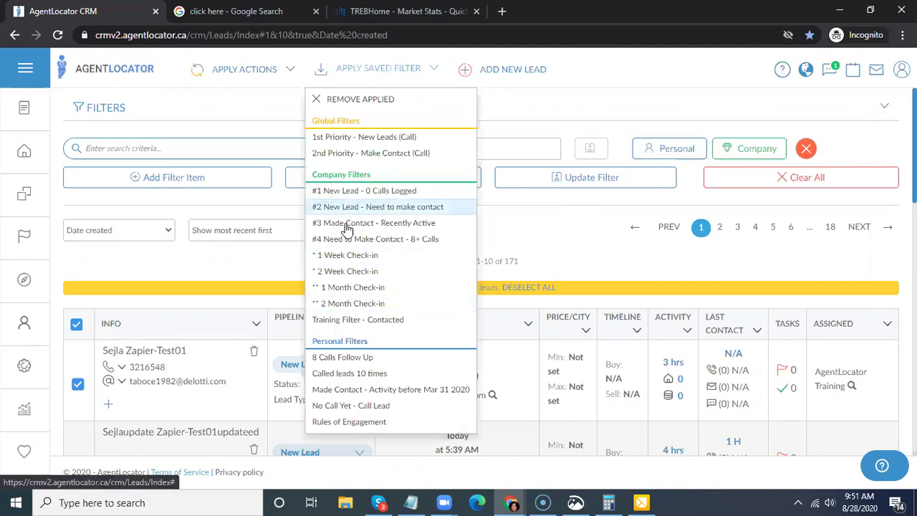
pyautogui.press('Return')
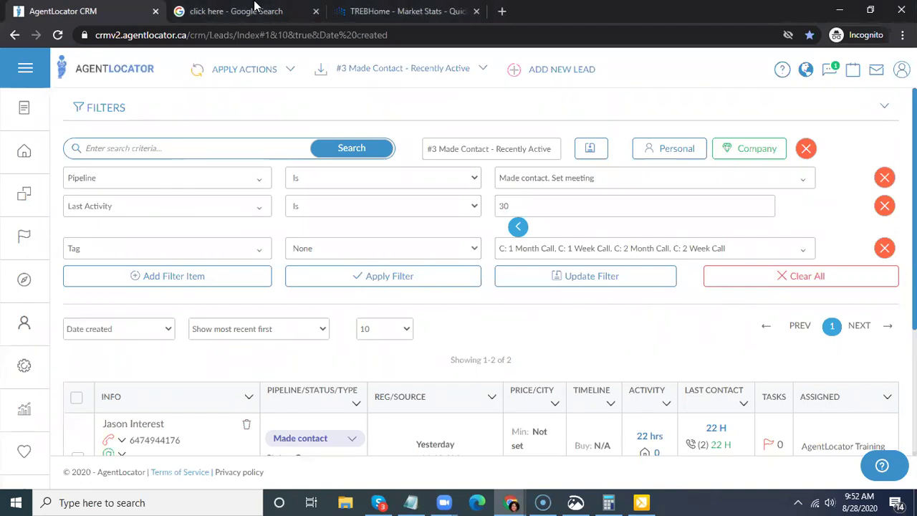
# - Limit the 'click here' Google Images results to Labeled for Reuse
pyautogui.hotkey('ctrl', 'Tab')
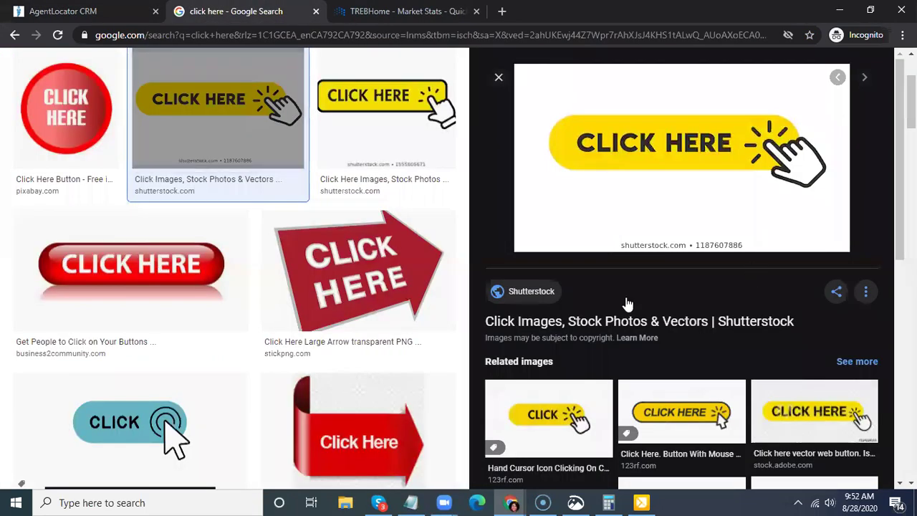
pyautogui.scroll(2, 532, 162)
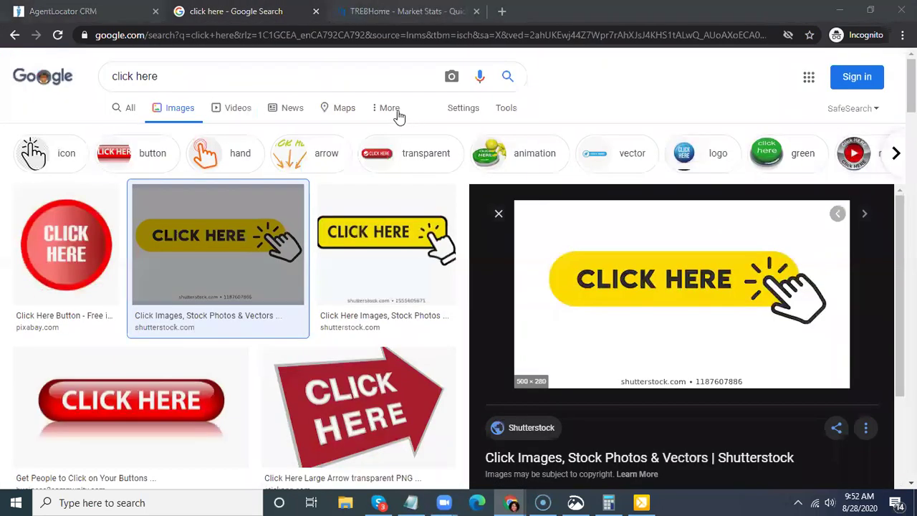
pyautogui.click(398, 114)
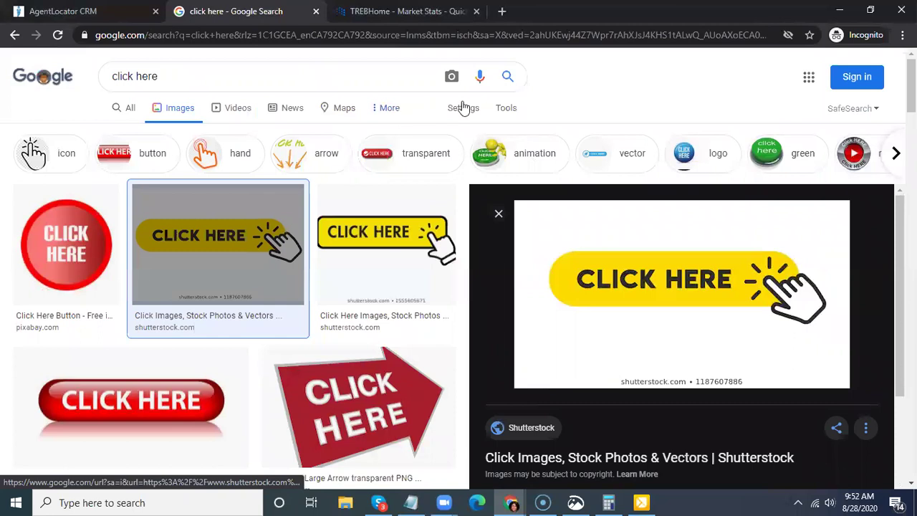
pyautogui.click(463, 108)
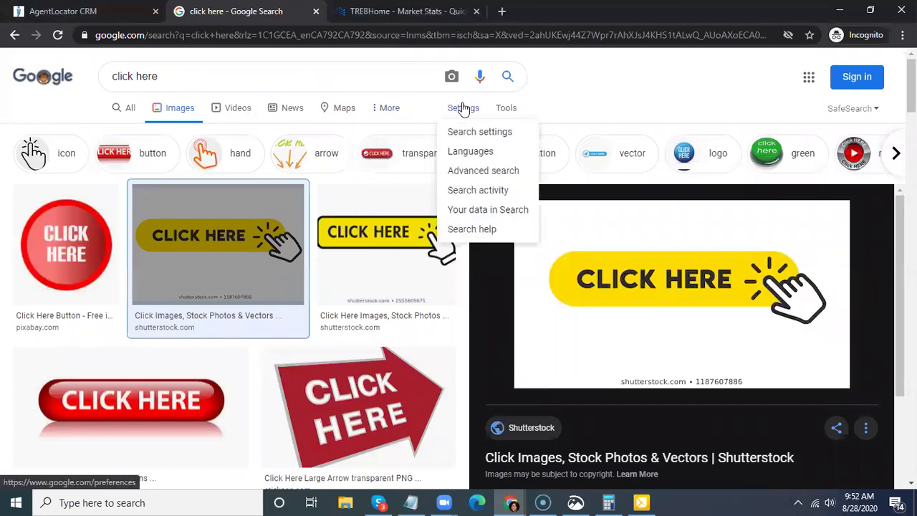
pyautogui.click(508, 108)
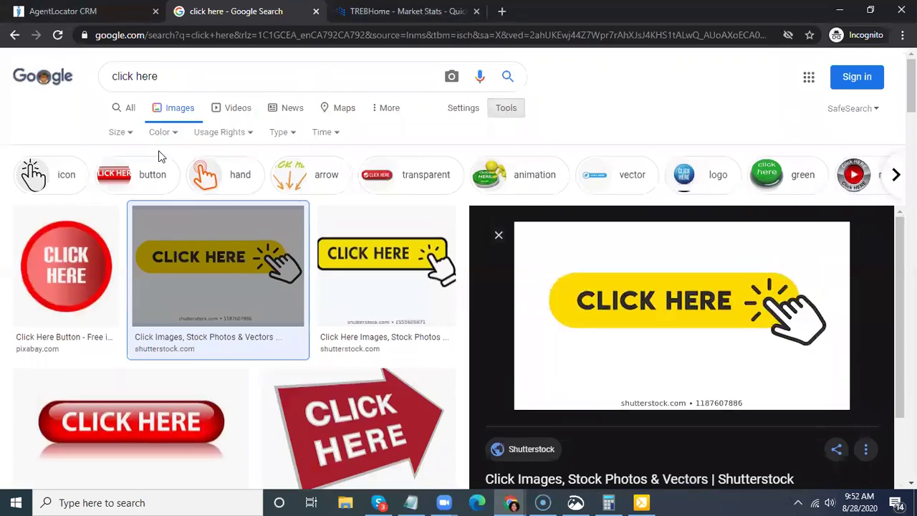
pyautogui.click(249, 137)
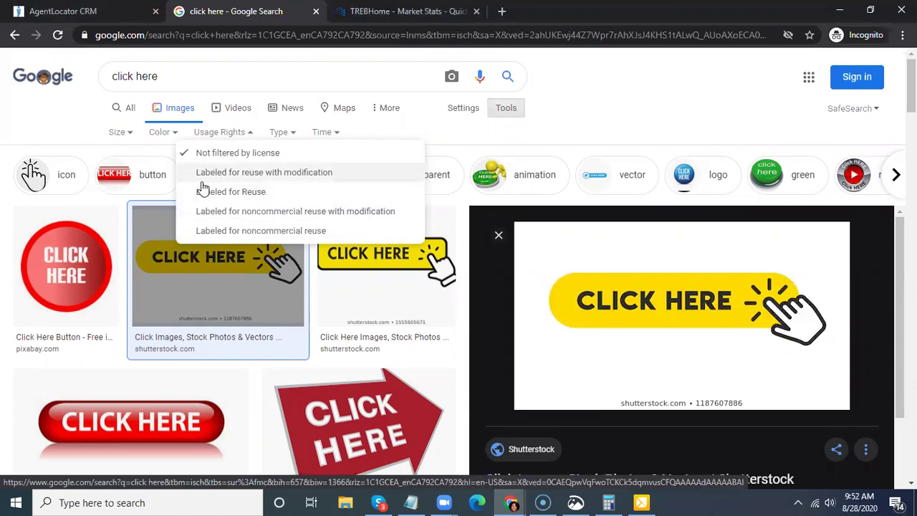
pyautogui.click(231, 191)
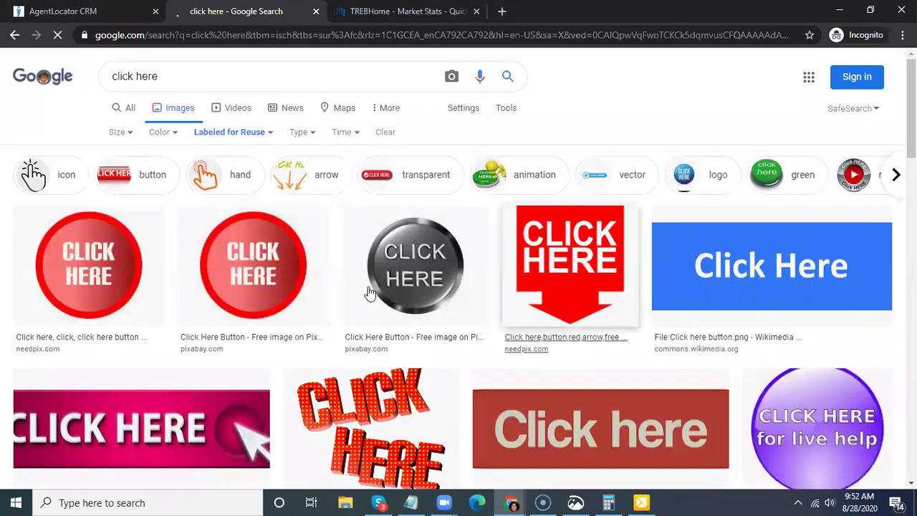
# - Review the reuse-labeled results, then switch to the TREB market stats tab
pyautogui.scroll(-5, 405, 300)
pyautogui.scroll(-5, 405, 300)
pyautogui.scroll(1, 452, 377)
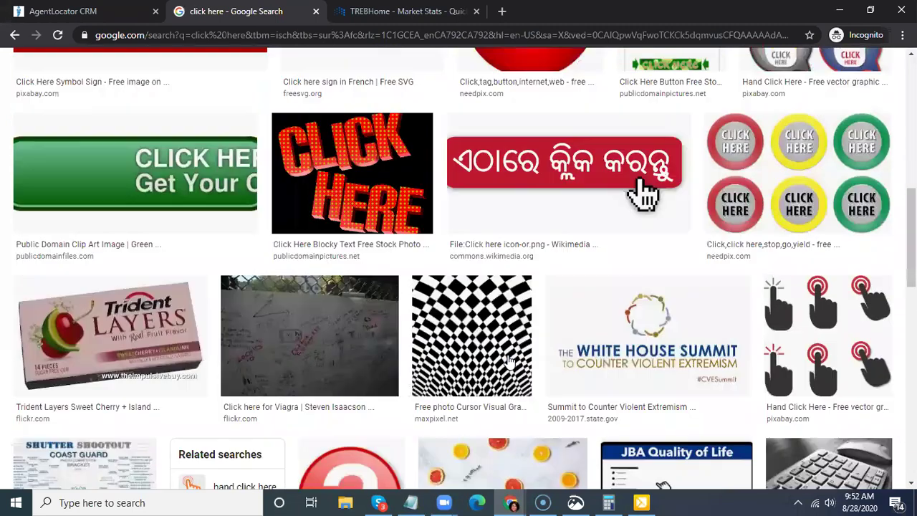
pyautogui.scroll(2, 451, 377)
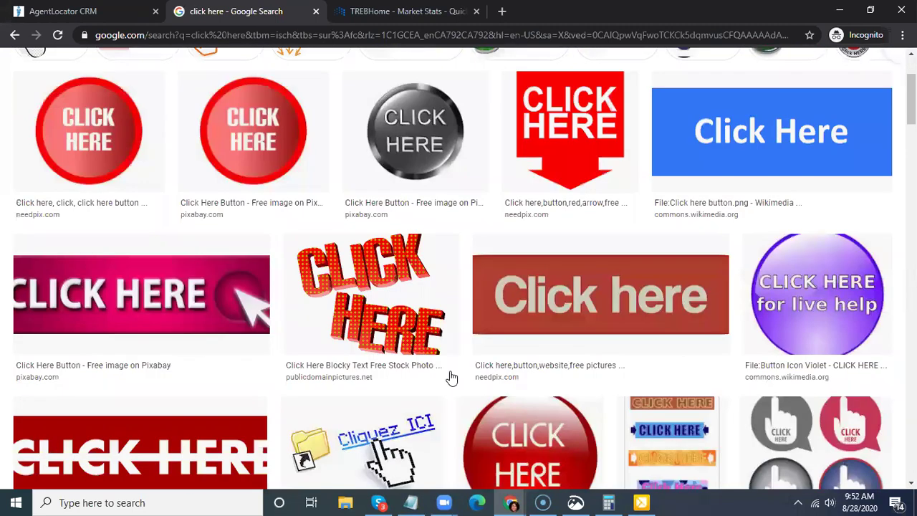
pyautogui.scroll(2, 452, 377)
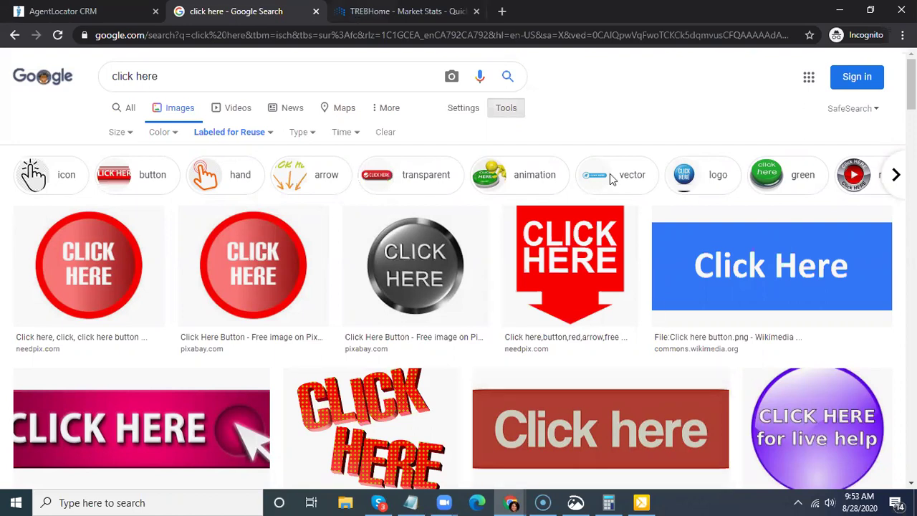
pyautogui.hotkey('ctrl', 'Tab')
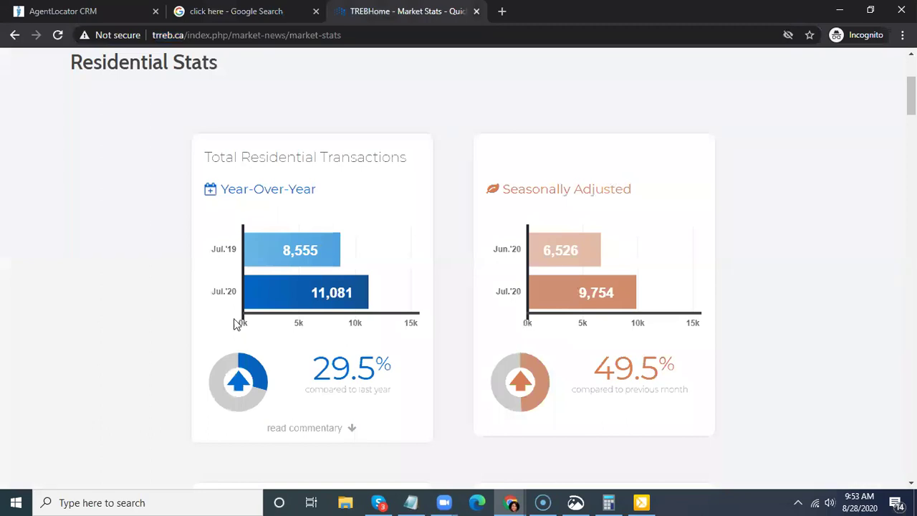
# - Load pixabay.com in place of the market stats page, then return to the Google tab
pyautogui.click(323, 41)
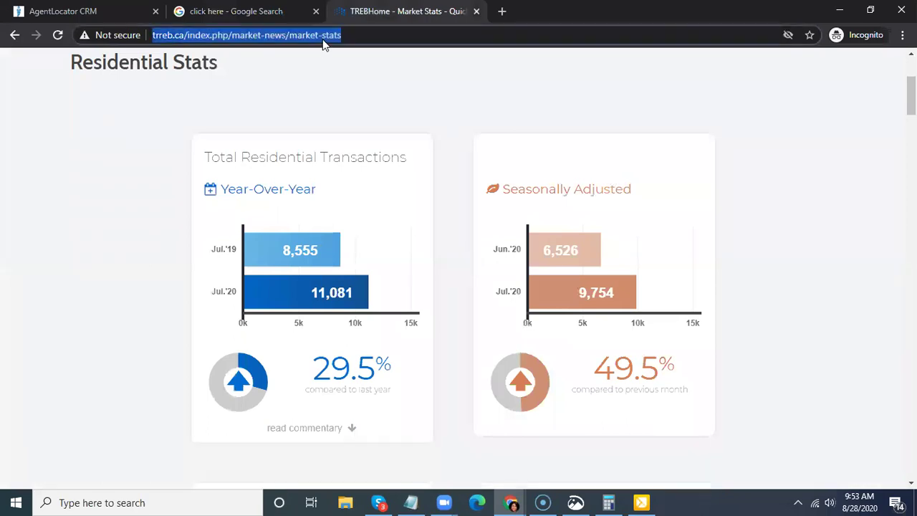
pyautogui.write('pixabay')
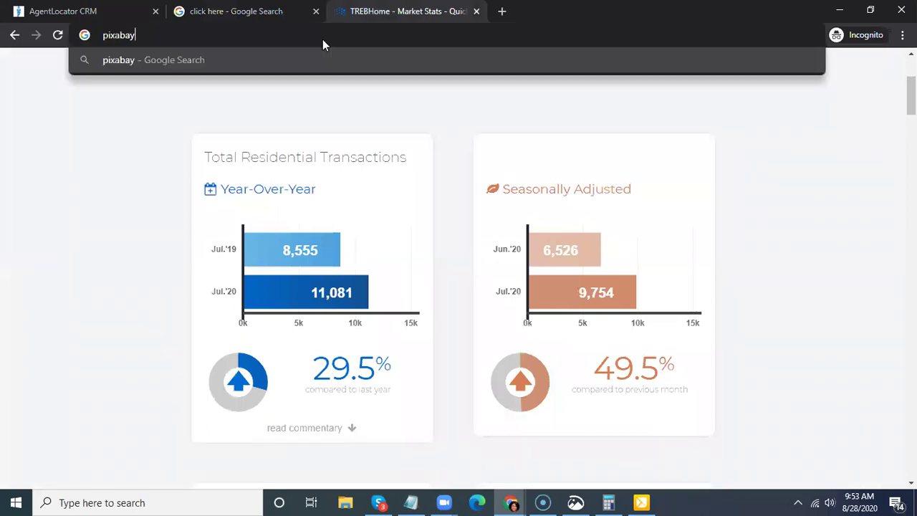
pyautogui.write('.com')
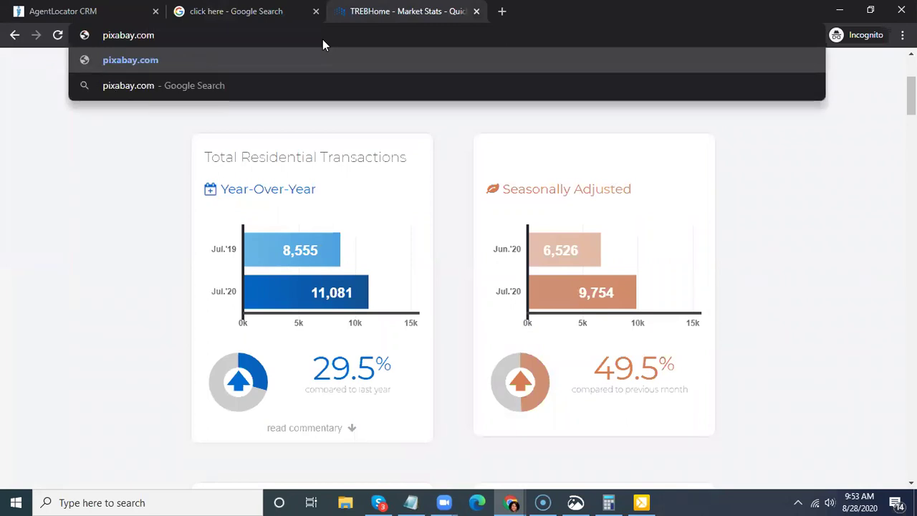
pyautogui.press('Return')
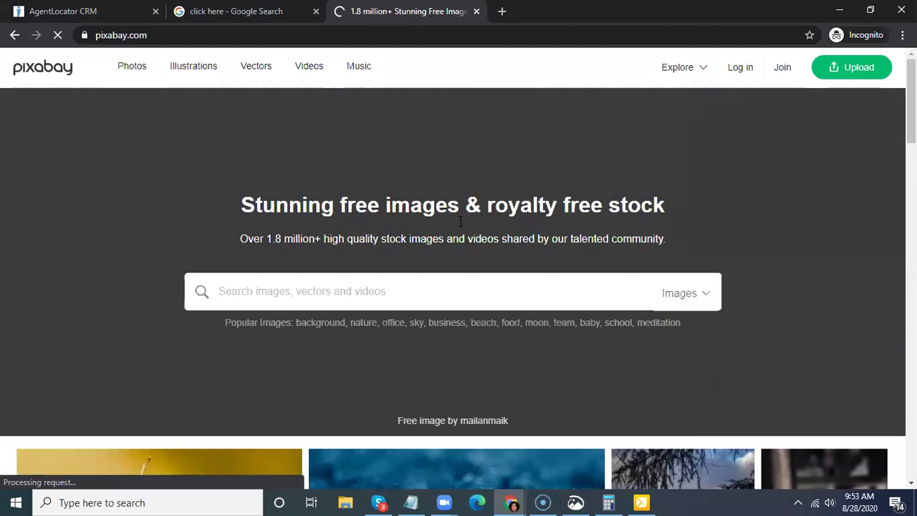
pyautogui.hotkey('ctrl', 'shift', 'Tab')
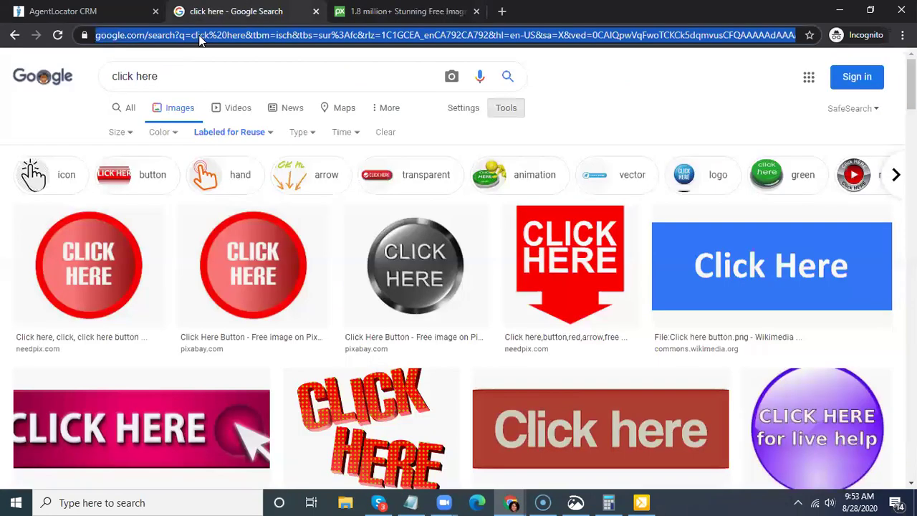
# - Replace the Google results with the pexels.com home page
pyautogui.write('pex')
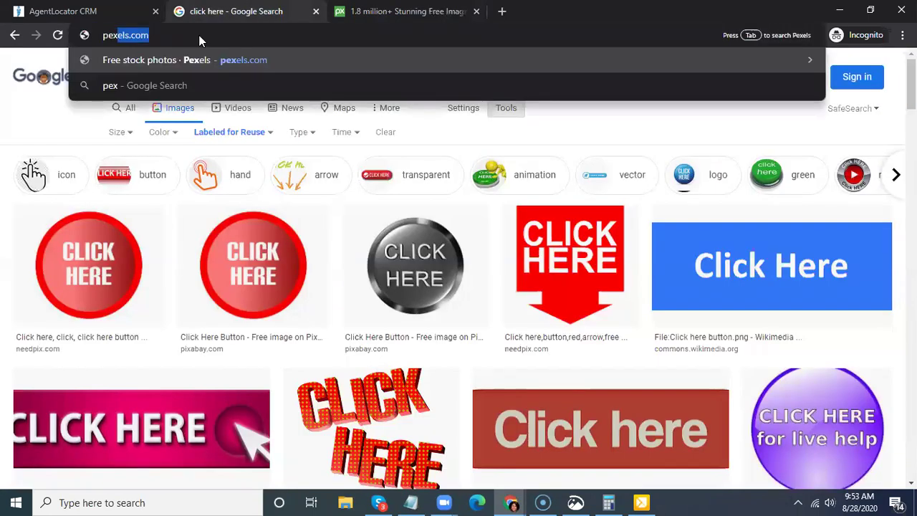
pyautogui.write('l')
pyautogui.press('BackSpace')
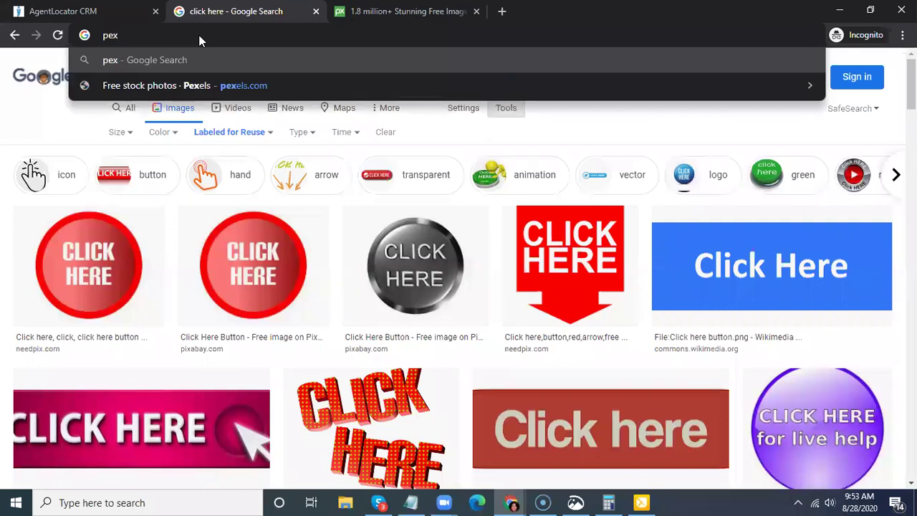
pyautogui.press('Down')
pyautogui.press('Return')
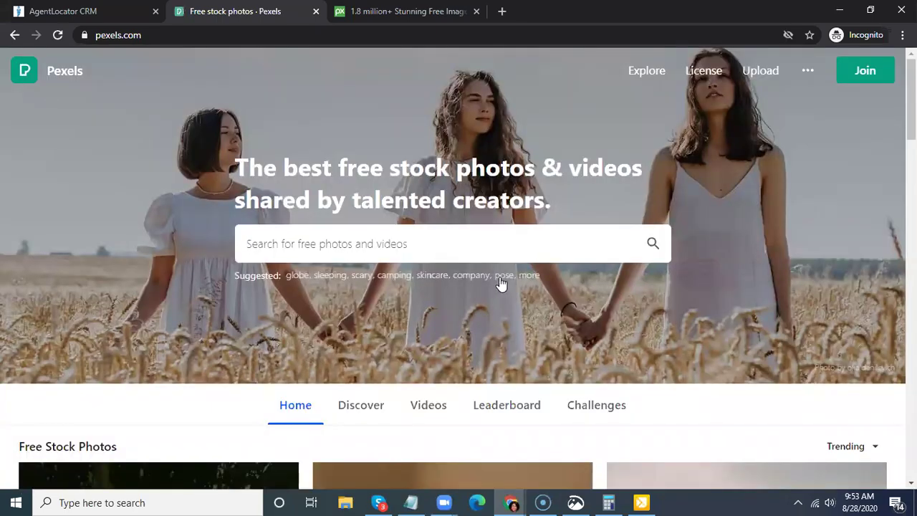
pyautogui.scroll(-3, 498, 283)
pyautogui.scroll(3, 380, 253)
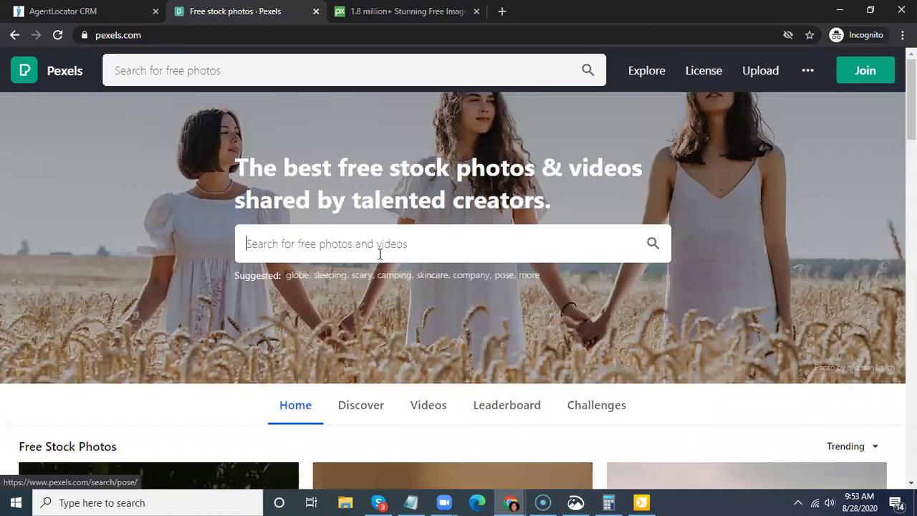
# - Search Pexels for 'click here' and browse the photo results
pyautogui.write('click her')
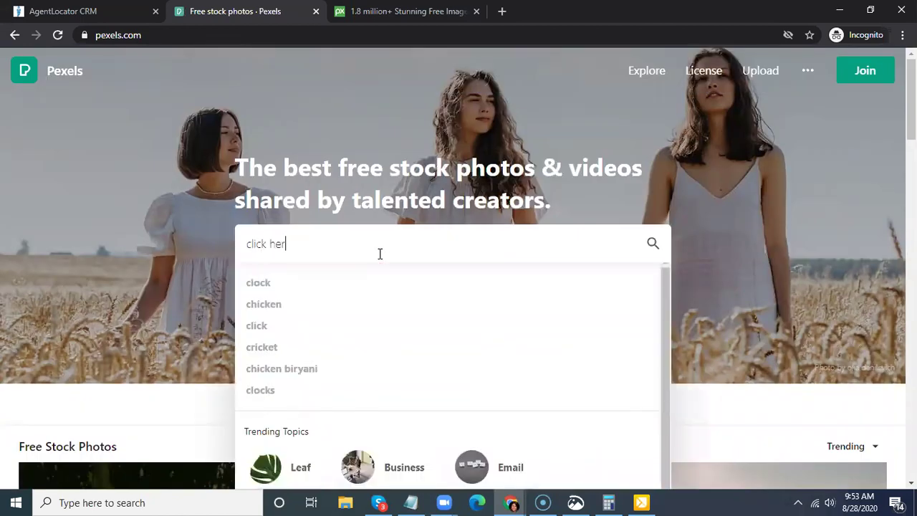
pyautogui.write('e')
pyautogui.press('Return')
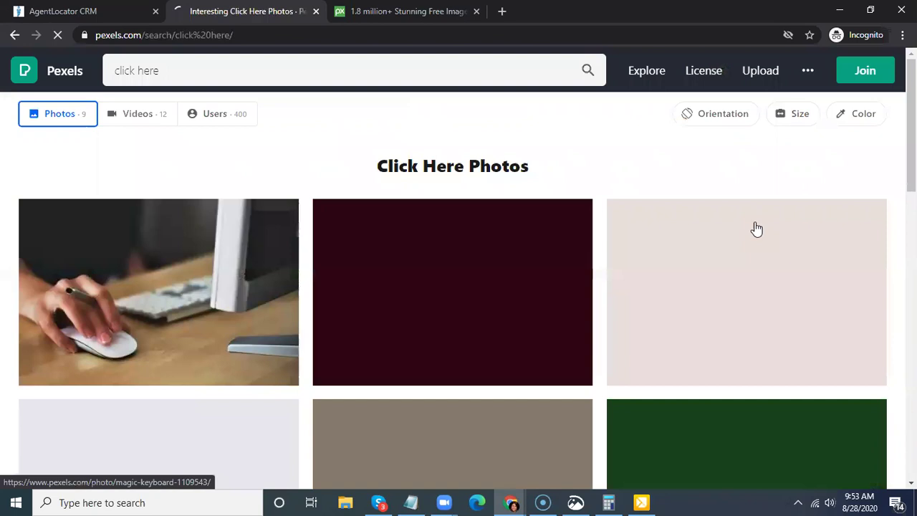
pyautogui.scroll(-1, 667, 255)
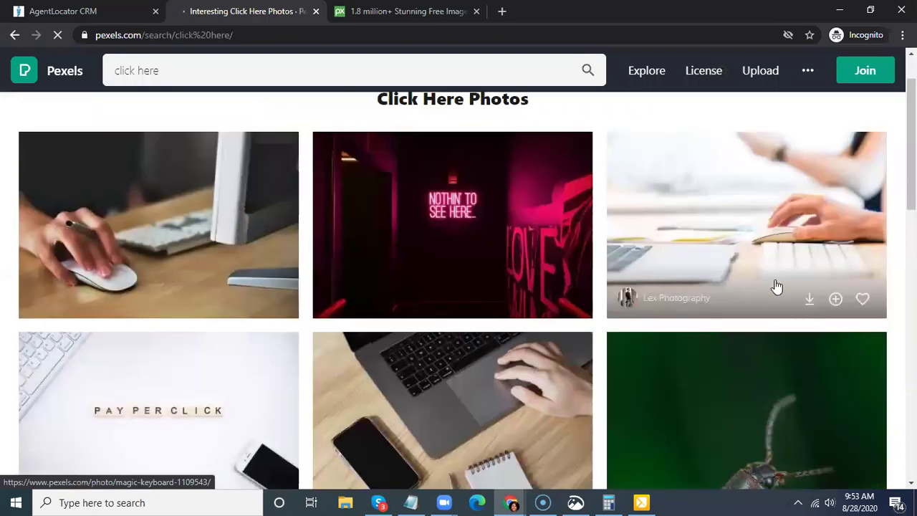
pyautogui.scroll(1, 774, 286)
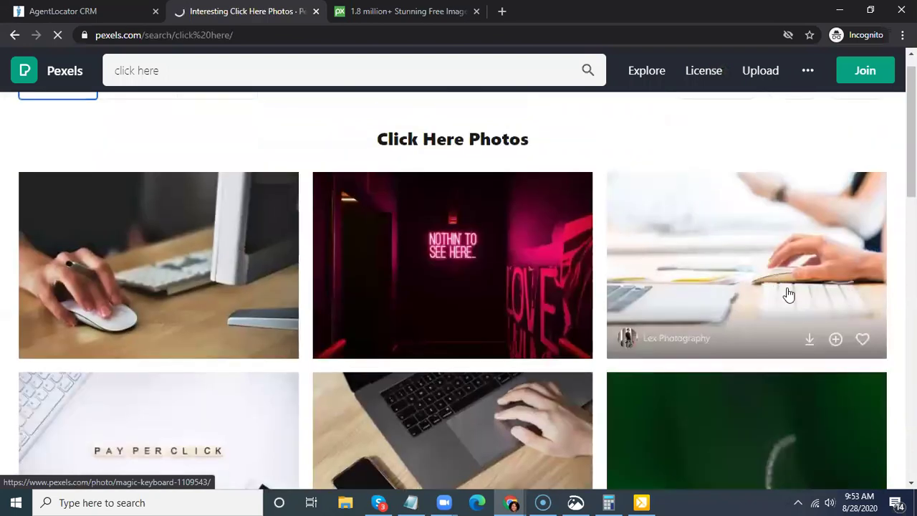
pyautogui.scroll(-5, 789, 294)
pyautogui.scroll(-5, 772, 232)
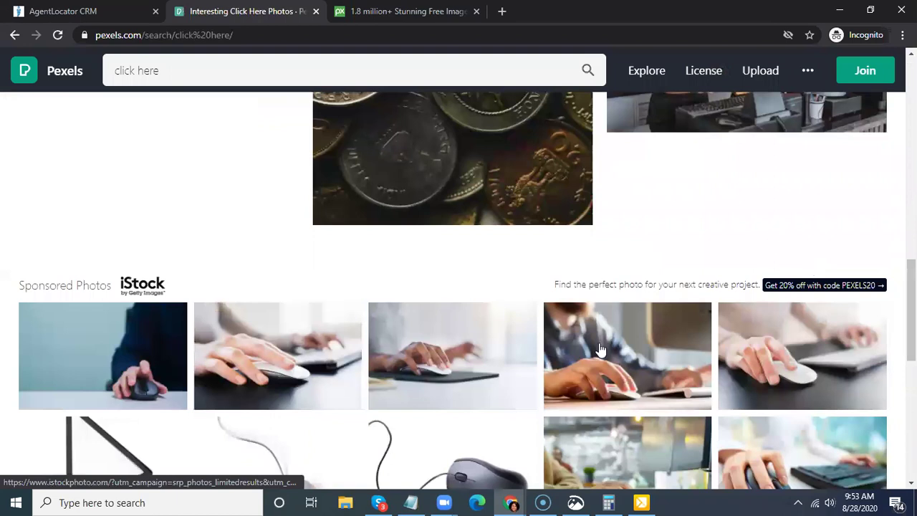
pyautogui.scroll(-3, 602, 351)
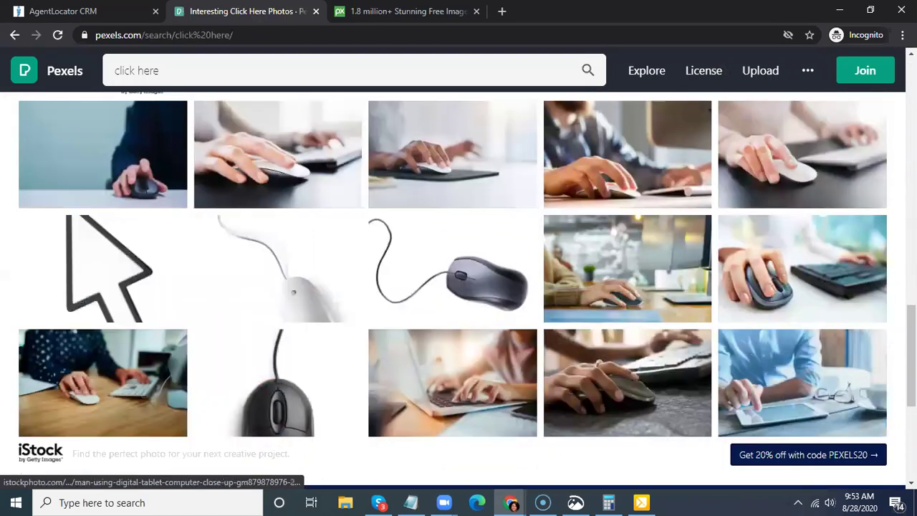
pyautogui.scroll(5, 453, 264)
pyautogui.scroll(4, 453, 287)
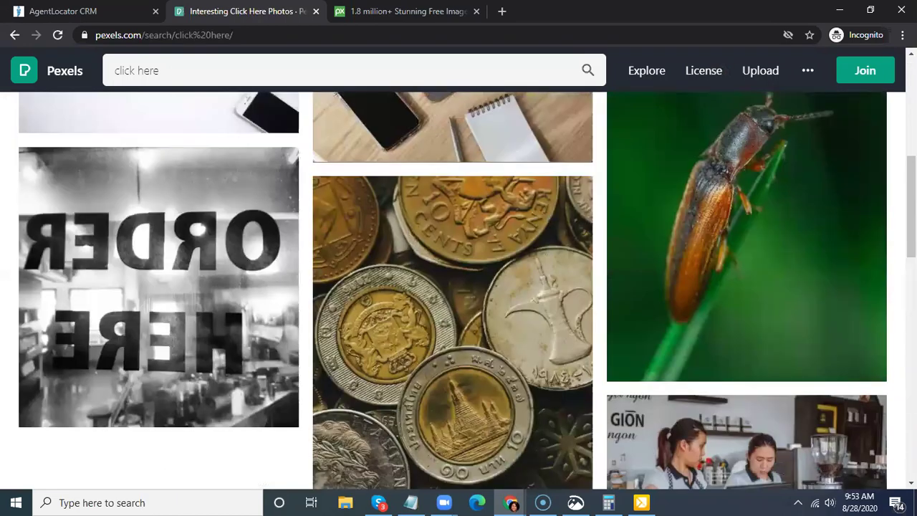
pyautogui.scroll(5, 384, 237)
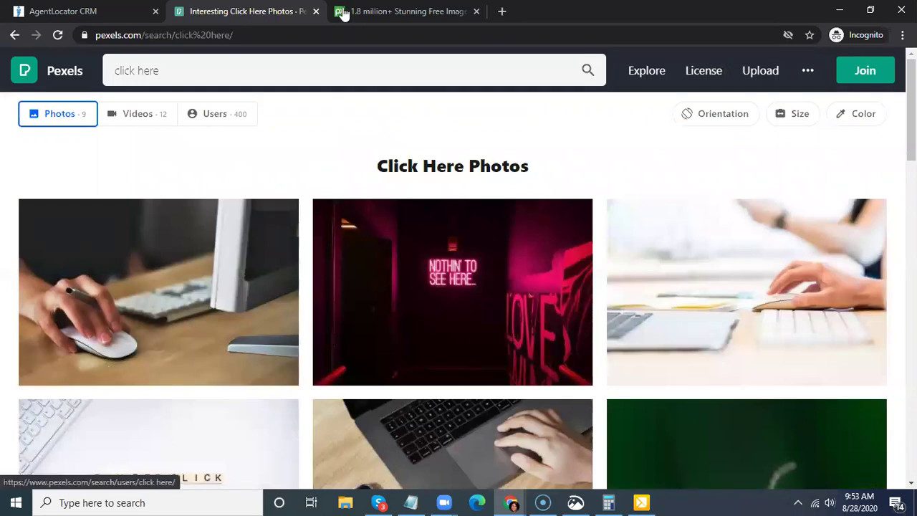
# - Search Pixabay for 'click here' images
pyautogui.hotkey('ctrl', 'Tab')
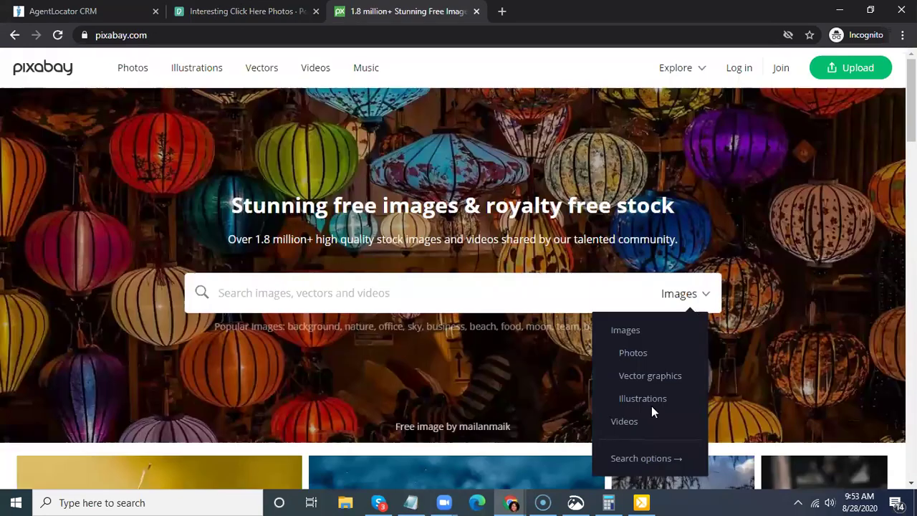
pyautogui.click(362, 275)
pyautogui.write('click here')
pyautogui.press('Return')
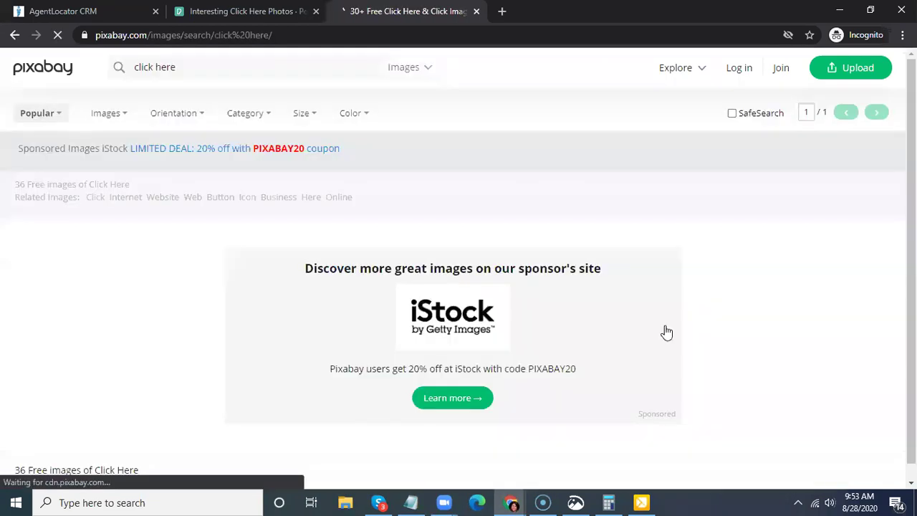
# - Open the pink CLICK HERE button illustration's download sizes, then return to the CRM tab
pyautogui.scroll(-3, 746, 323)
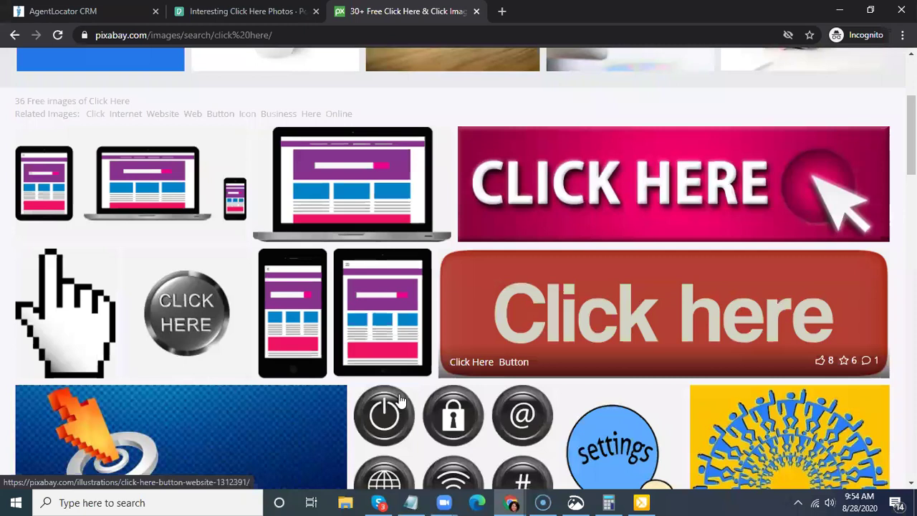
pyautogui.scroll(-5, 400, 394)
pyautogui.scroll(-3, 448, 404)
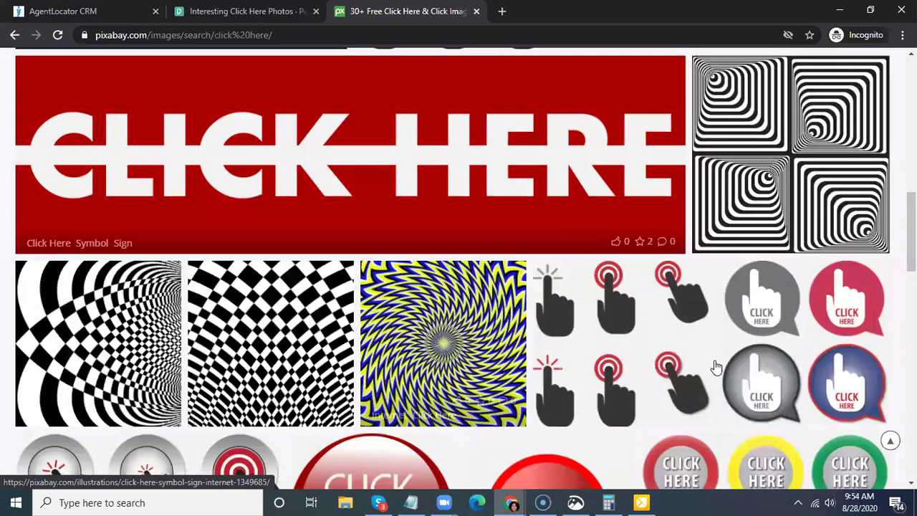
pyautogui.scroll(10, 719, 358)
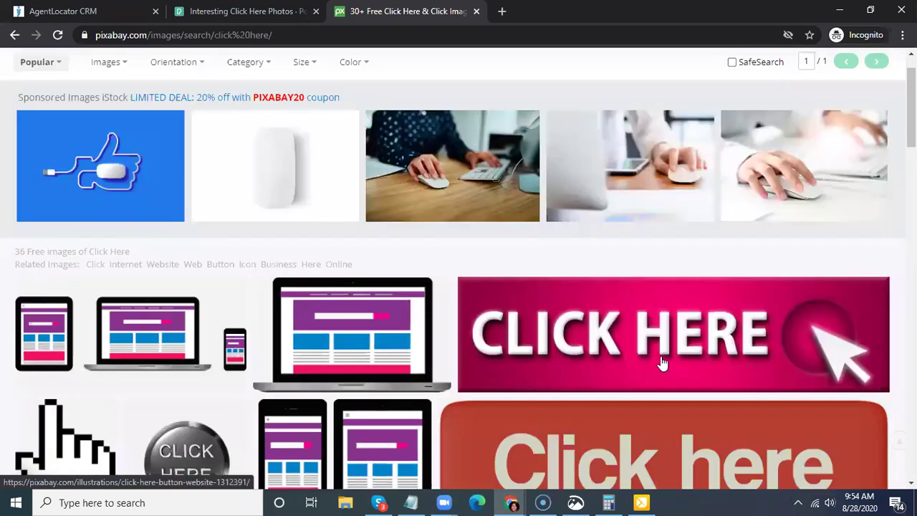
pyautogui.scroll(1, 663, 364)
pyautogui.click(673, 386)
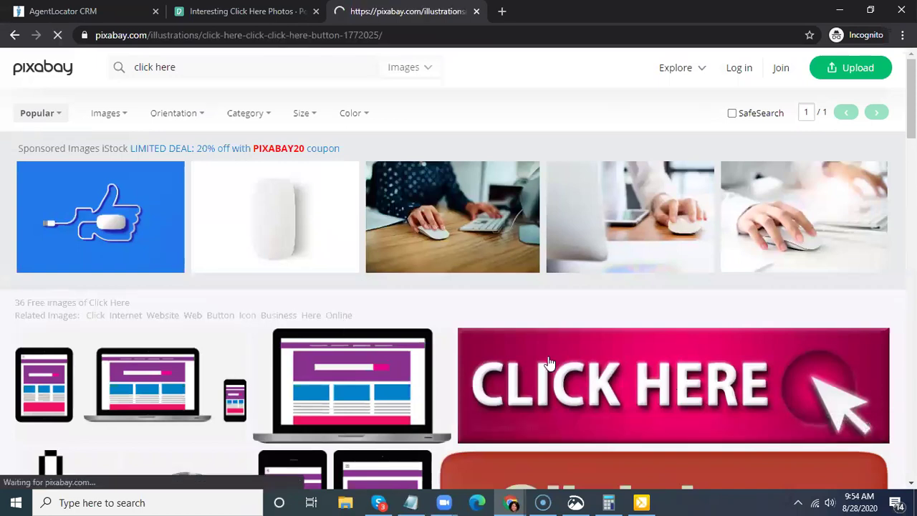
pyautogui.click(865, 349)
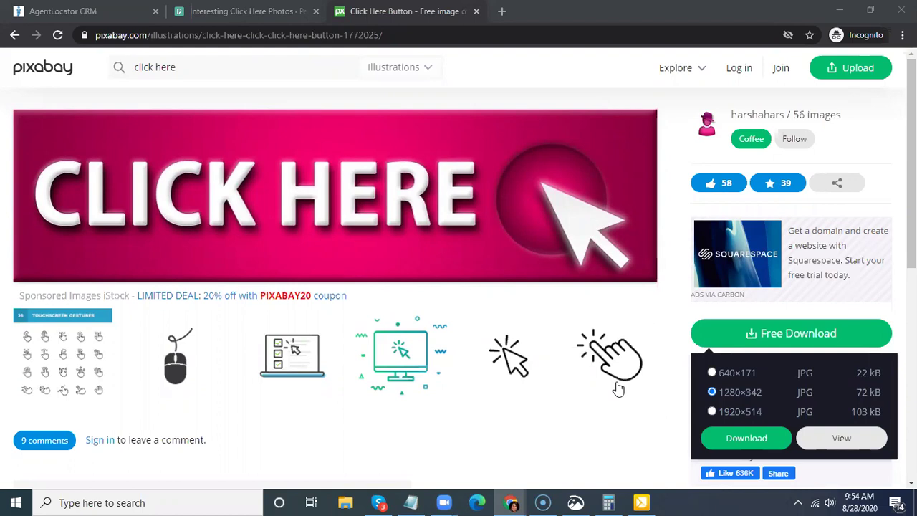
pyautogui.click(84, 6)
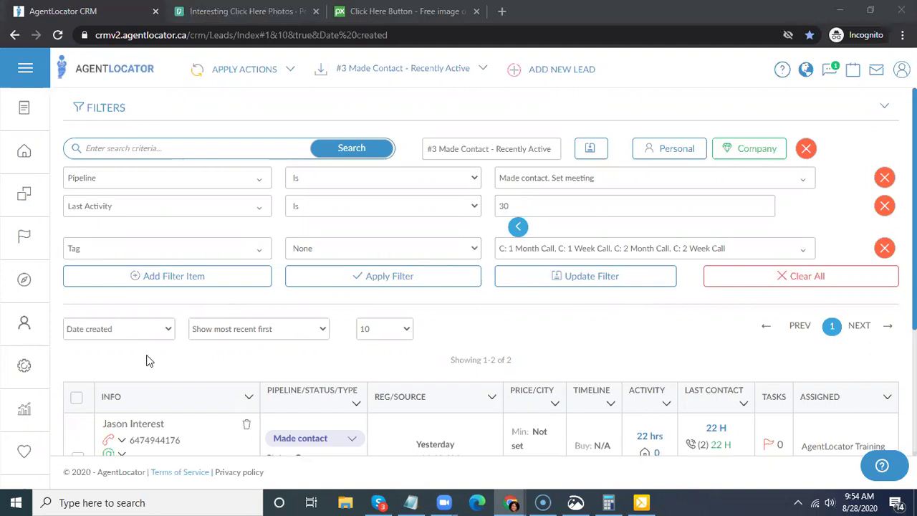
# - Reach the account Billing page through the sidebar's Account options
pyautogui.click(25, 281)
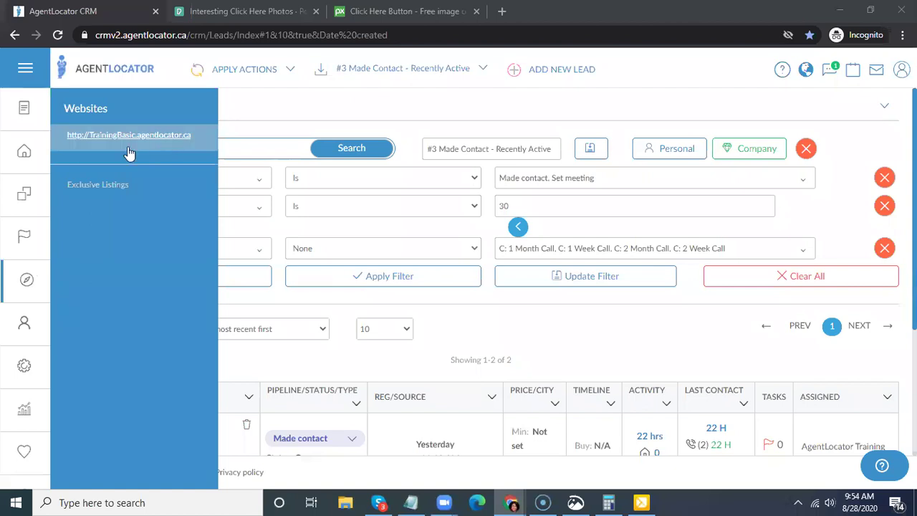
pyautogui.click(17, 331)
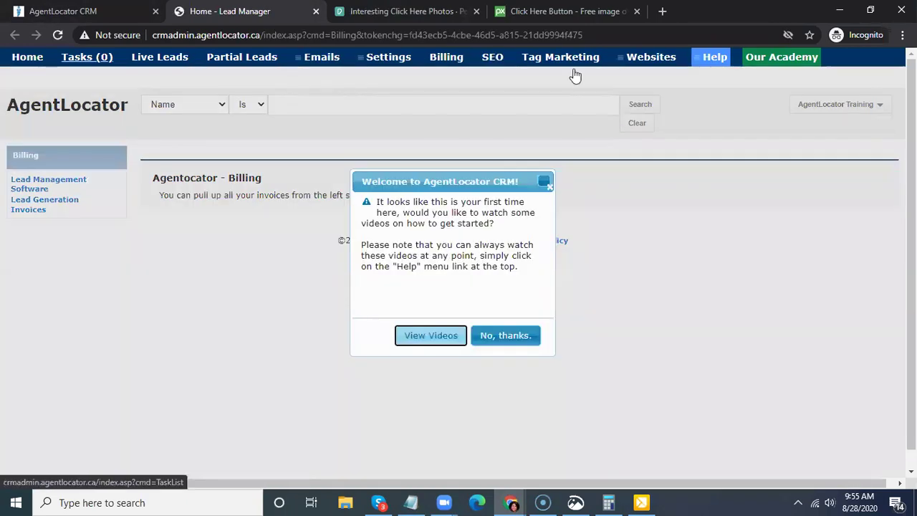
# - Dismiss the welcome prompt and open Settings > Websites Image Gallery
pyautogui.click(548, 186)
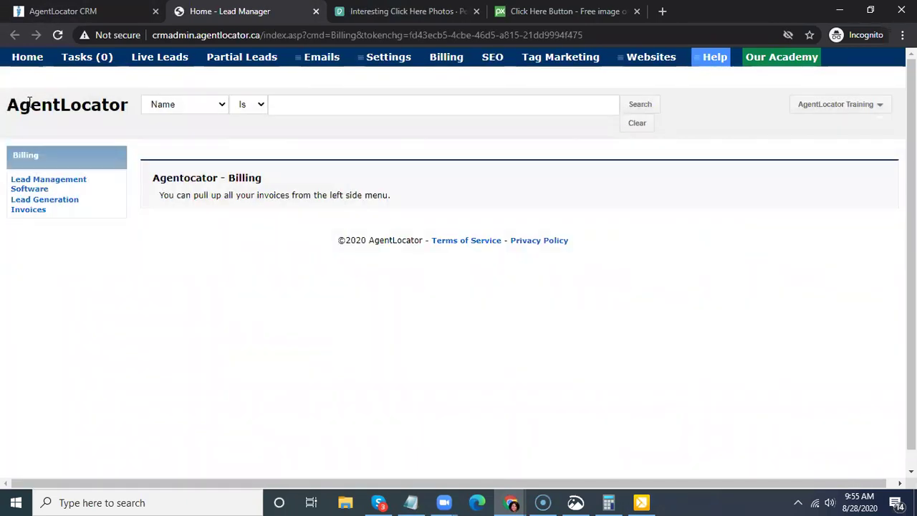
pyautogui.click(389, 60)
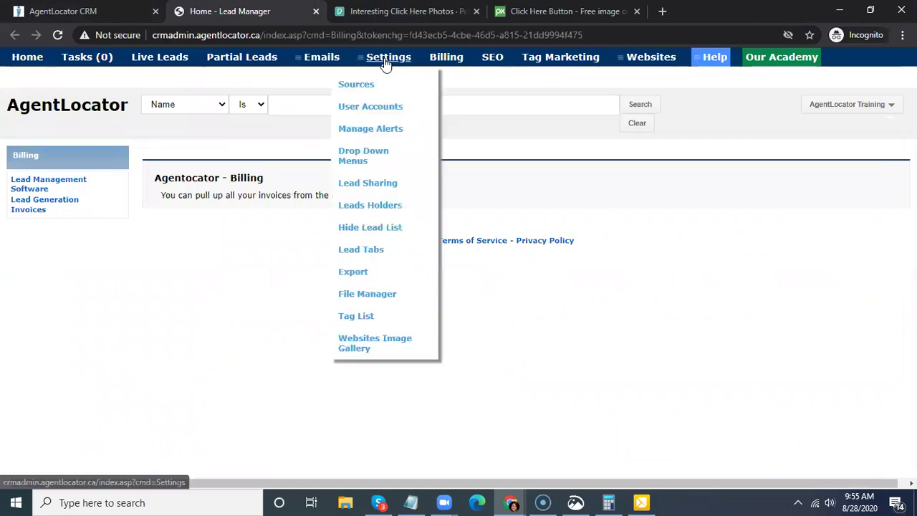
pyautogui.click(347, 349)
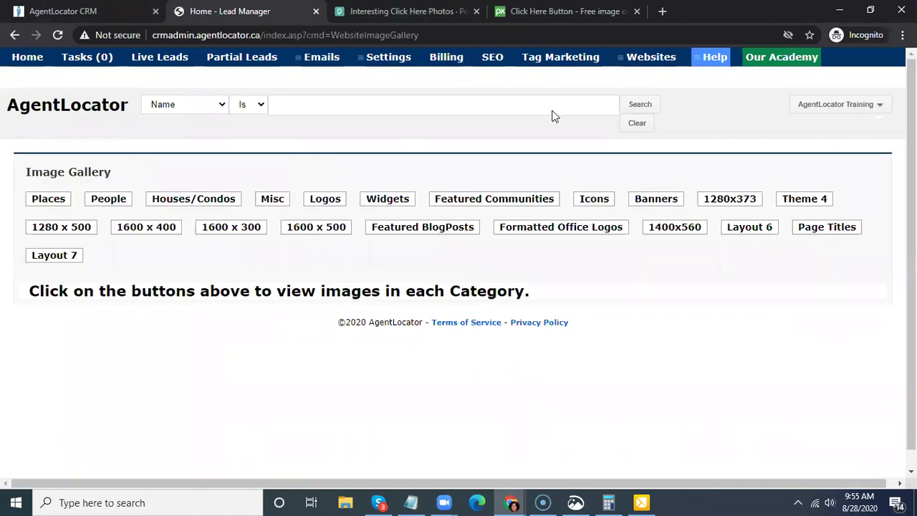
# - View the Featured BlogPosts and 1600 x 300 gallery categories, then open the live website
pyautogui.scroll(-1, 338, 303)
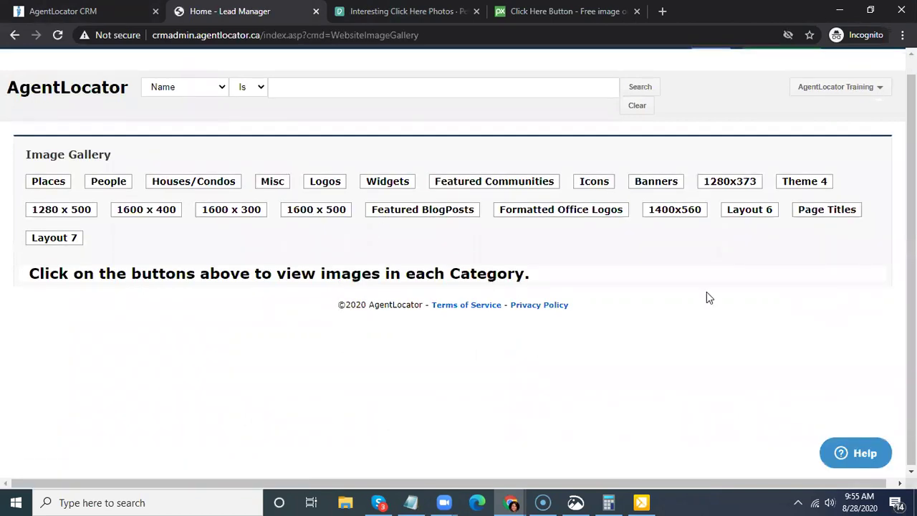
pyautogui.click(423, 209)
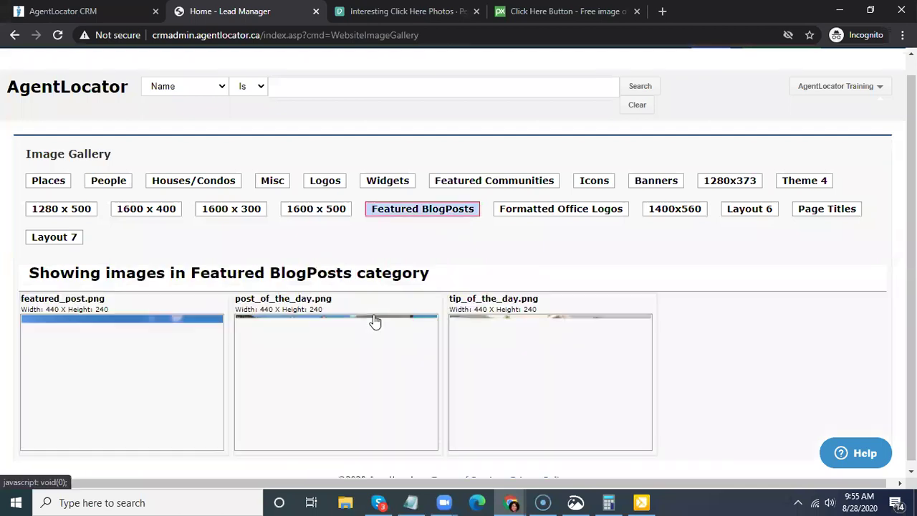
pyautogui.scroll(-1, 260, 344)
pyautogui.click(821, 207)
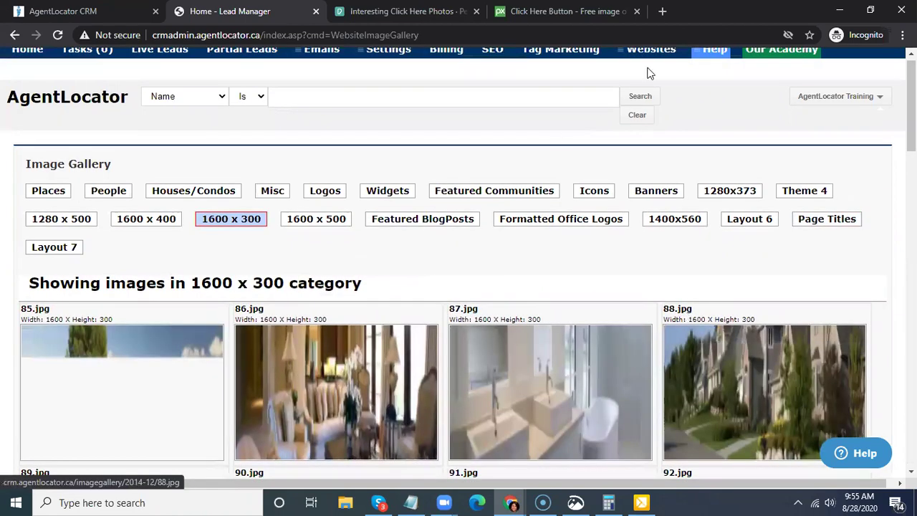
pyautogui.scroll(-1, 647, 76)
pyautogui.scroll(1, 643, 66)
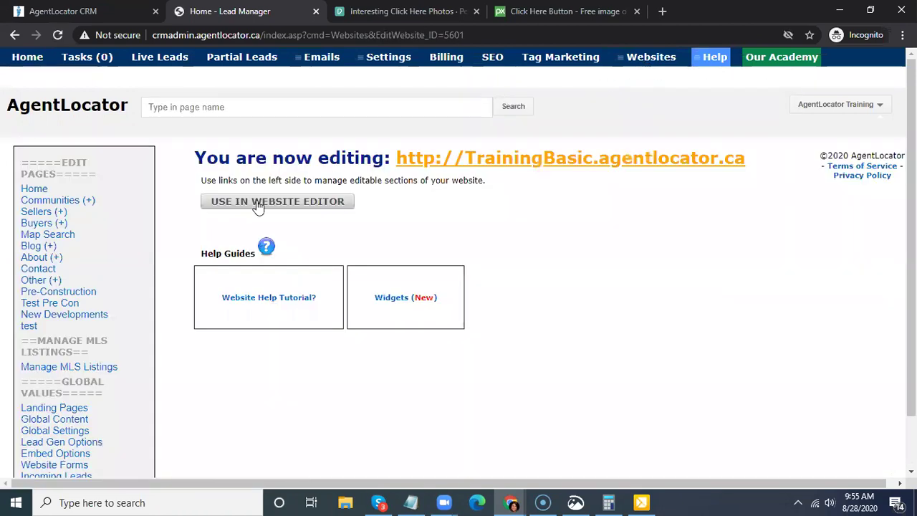
pyautogui.click(258, 204)
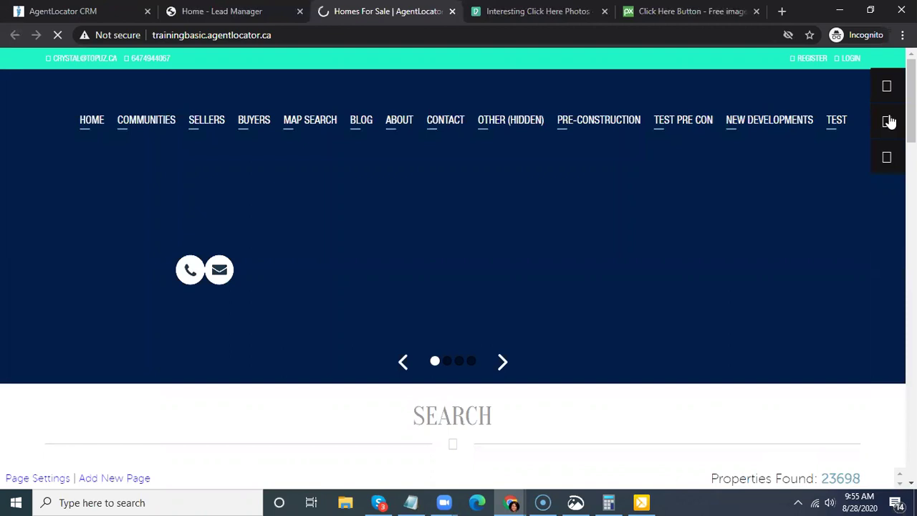
# - Edit the website's hero content region and open the server image gallery from Image Properties
pyautogui.click(889, 122)
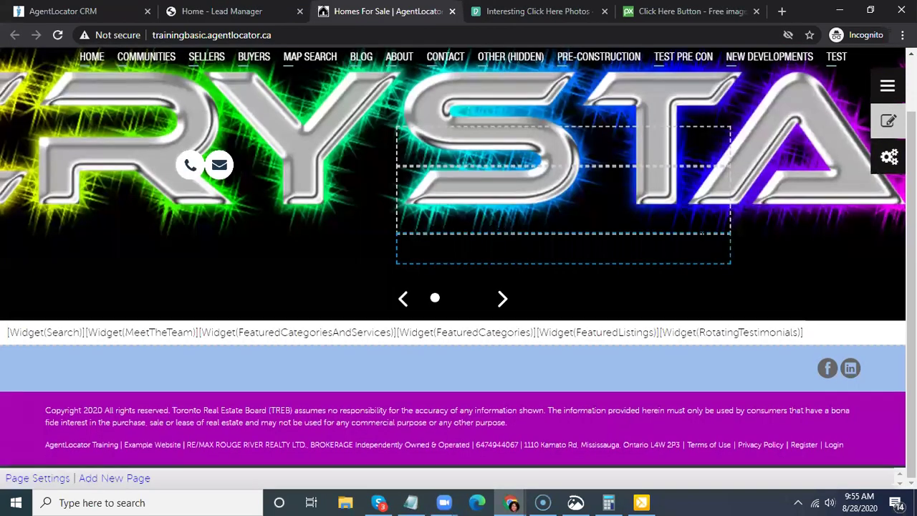
pyautogui.click(449, 150)
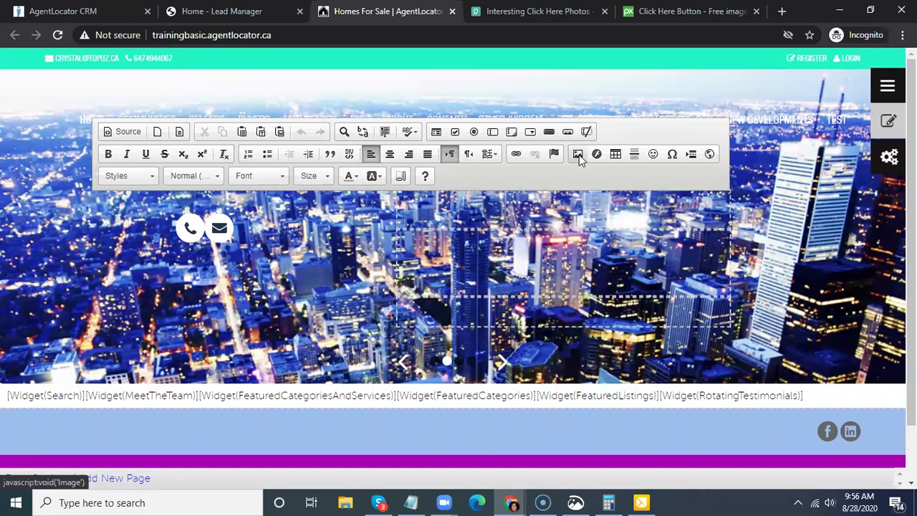
pyautogui.click(579, 155)
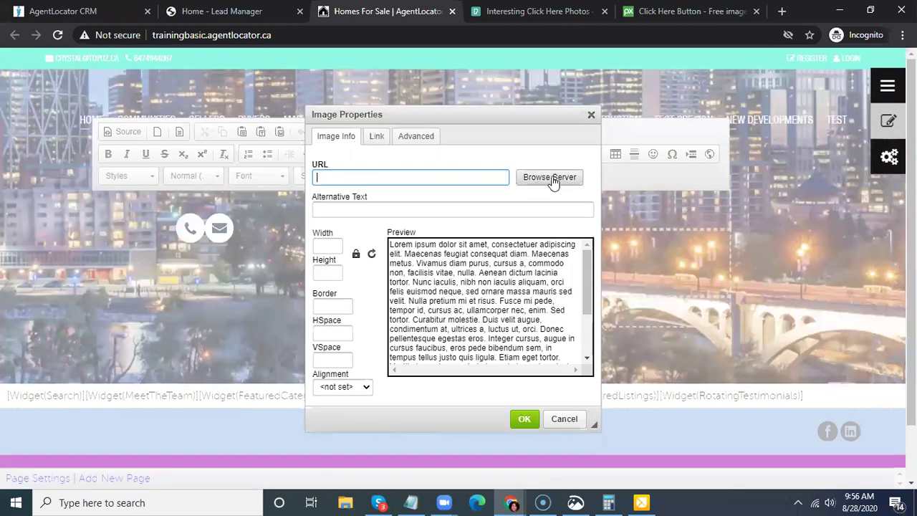
pyautogui.click(553, 182)
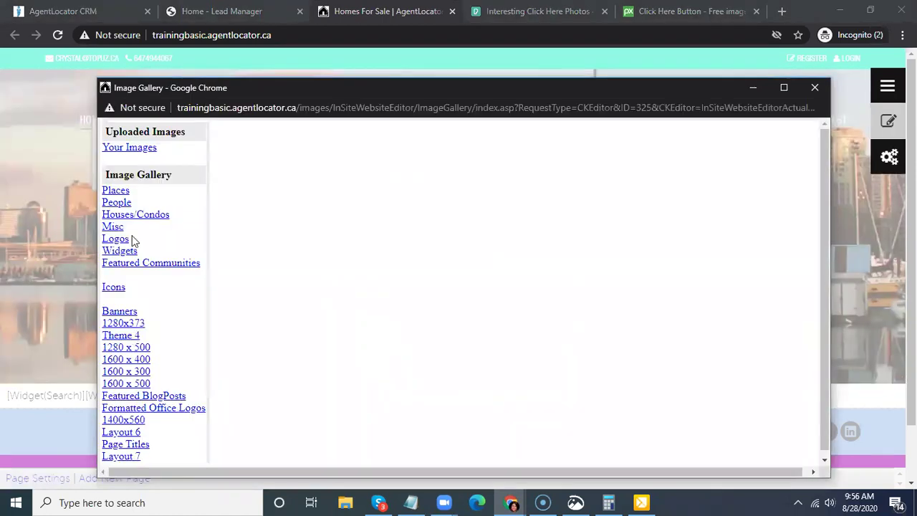
# - Show the gallery's People category and view People4.png (600×600) full size in its own tab
pyautogui.scroll(-1, 127, 215)
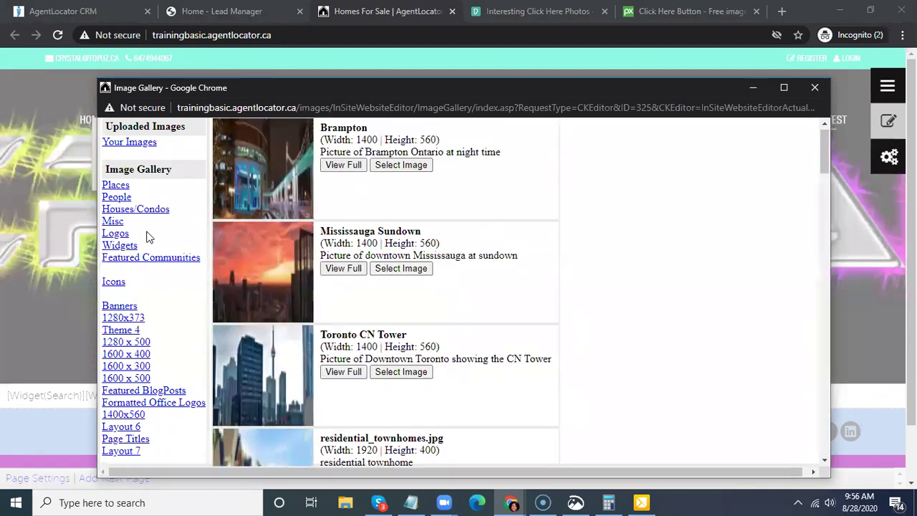
pyautogui.click(116, 197)
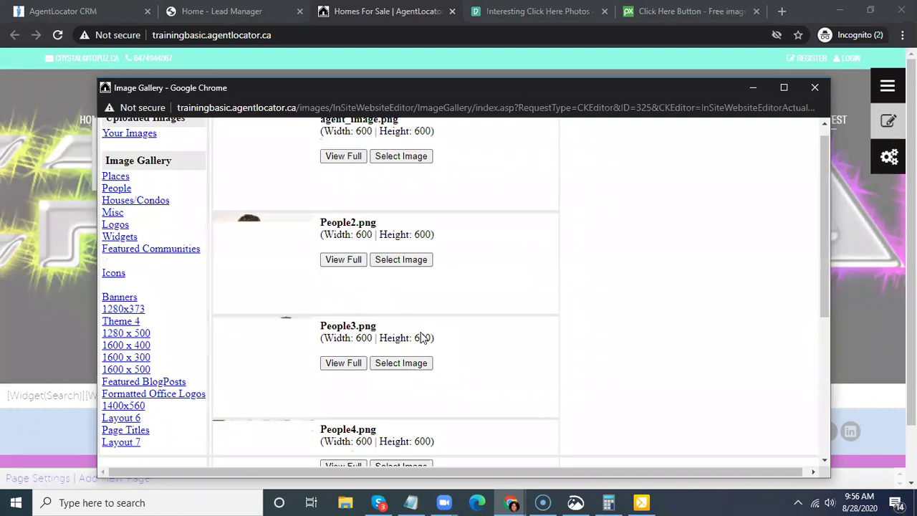
pyautogui.scroll(-2, 407, 344)
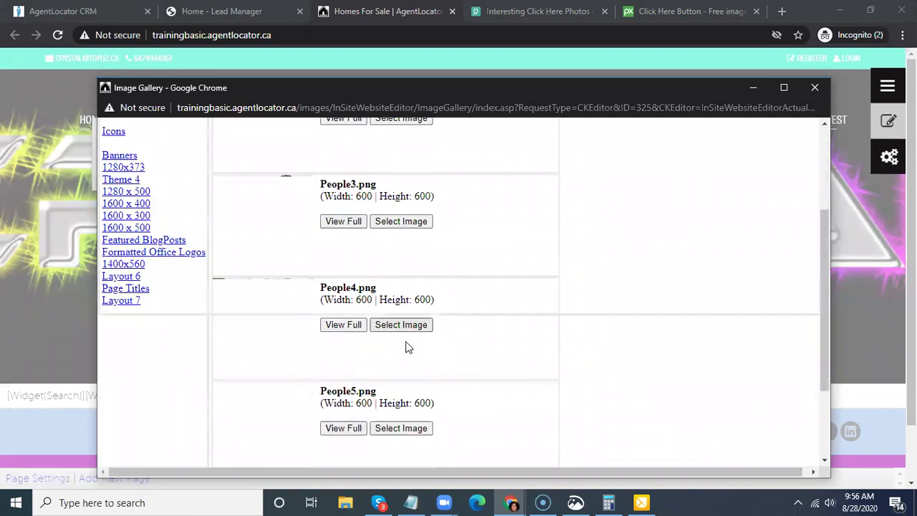
pyautogui.scroll(-1, 372, 266)
pyautogui.scroll(2, 354, 414)
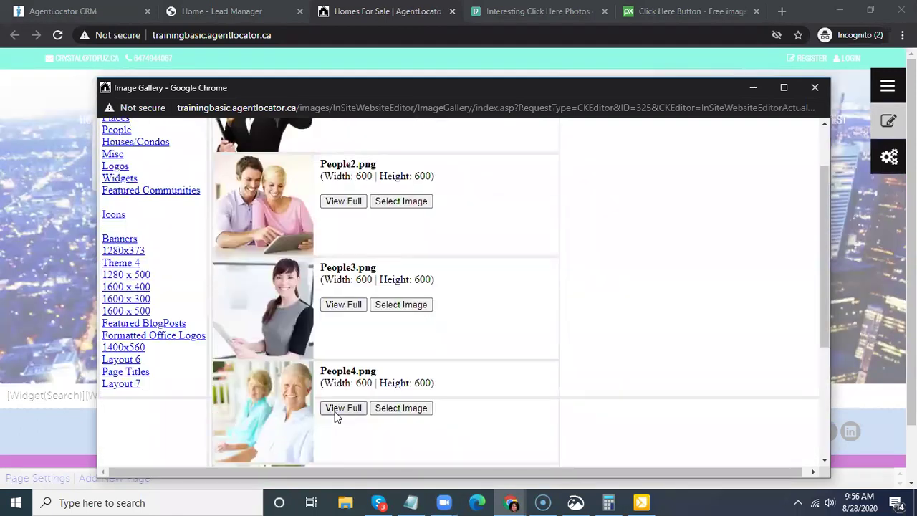
pyautogui.click(343, 410)
pyautogui.rightClick(492, 203)
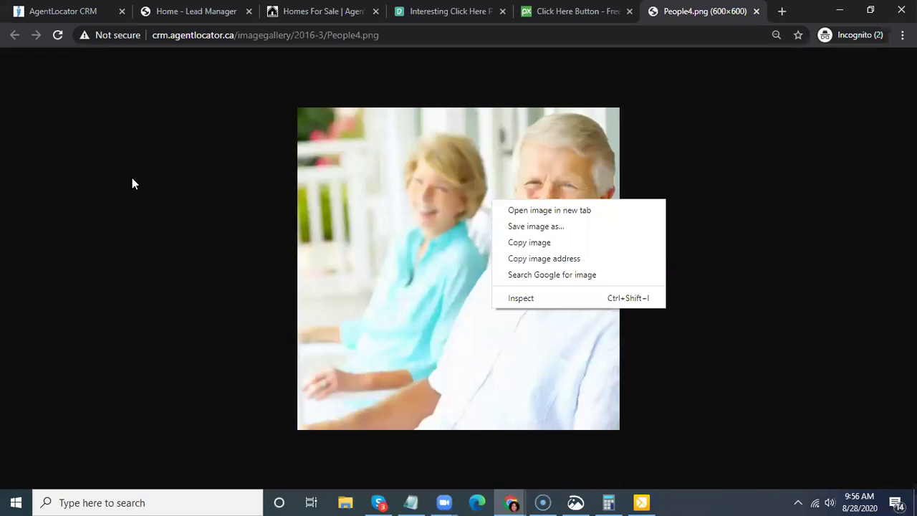
pyautogui.click(826, 282)
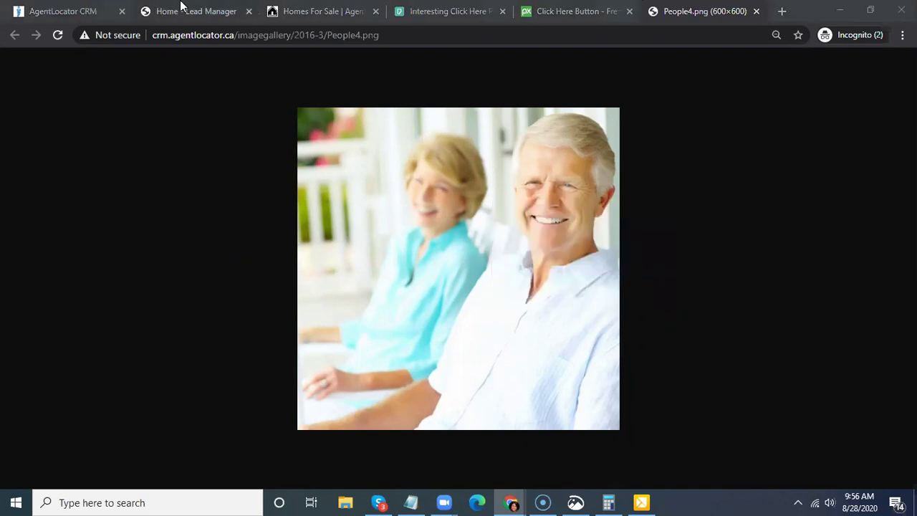
# - Switch from the image tab back to the Home - Lead Manager tab and the CRM tab
pyautogui.click(213, 6)
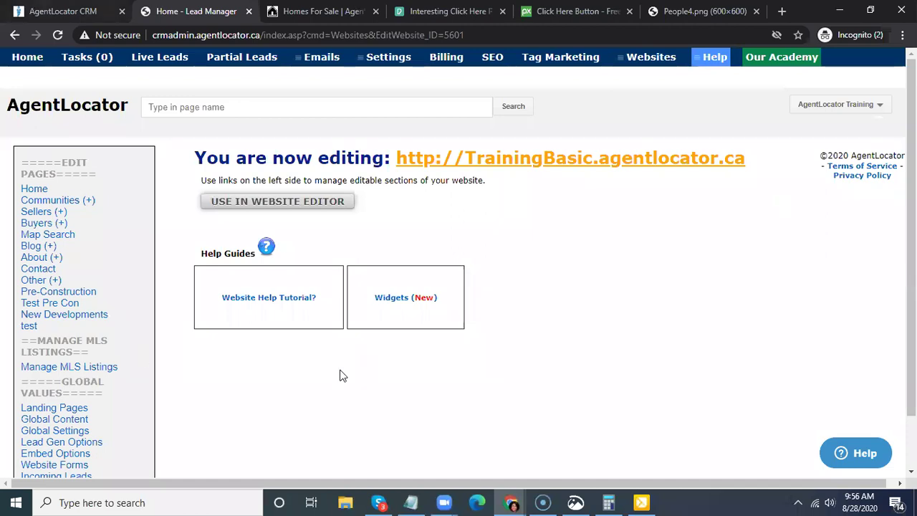
pyautogui.hotkey('ctrl', '1')
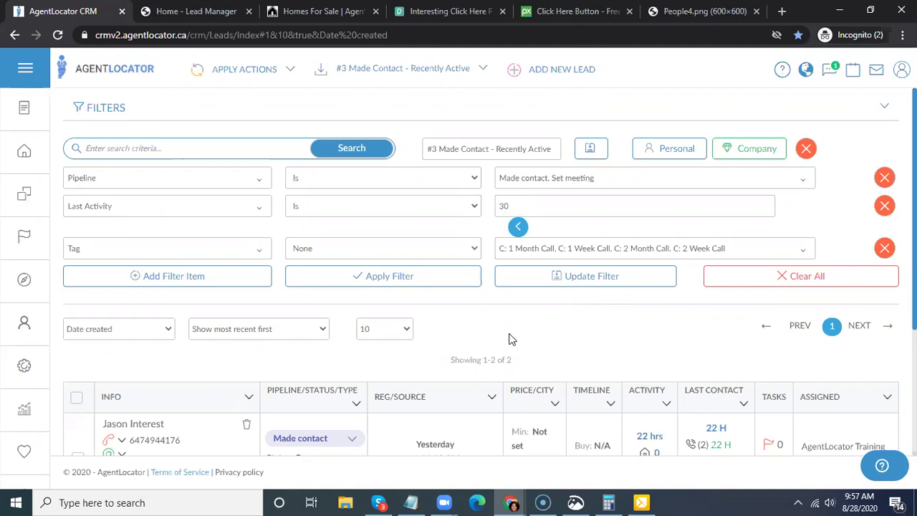
# - Scroll the '#3 Made Contact - Recently Active' leads list and open Settings from the sidebar gear
pyautogui.scroll(-2, 489, 332)
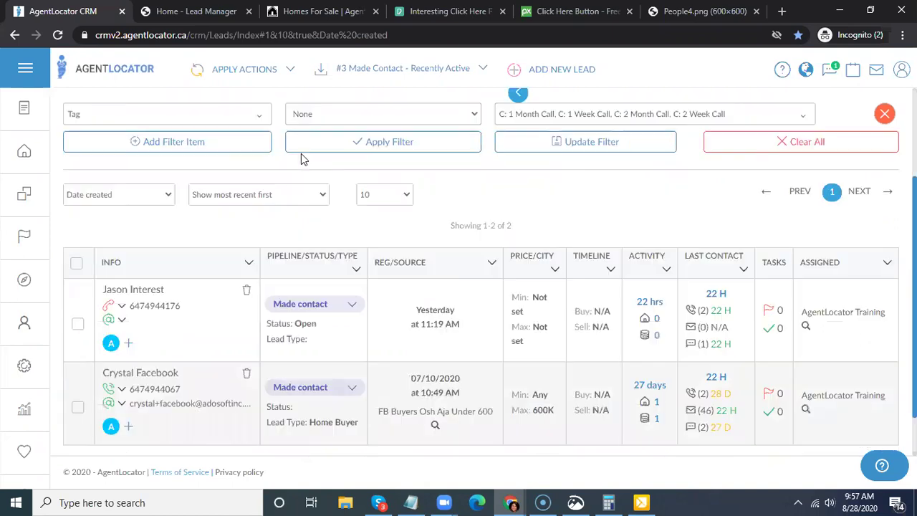
pyautogui.click(25, 366)
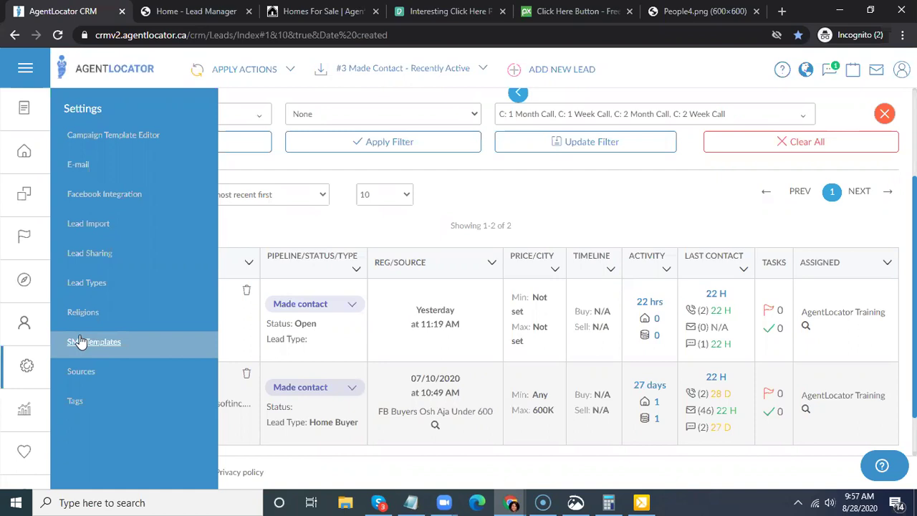
# - Open the Campaign Template Editor and create a new empty 'New Workflow' campaign
pyautogui.click(113, 134)
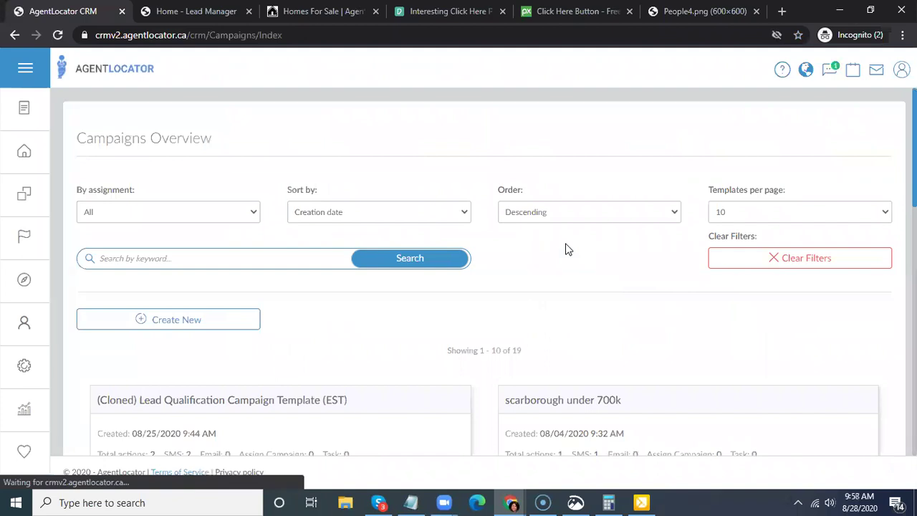
pyautogui.scroll(-3, 388, 208)
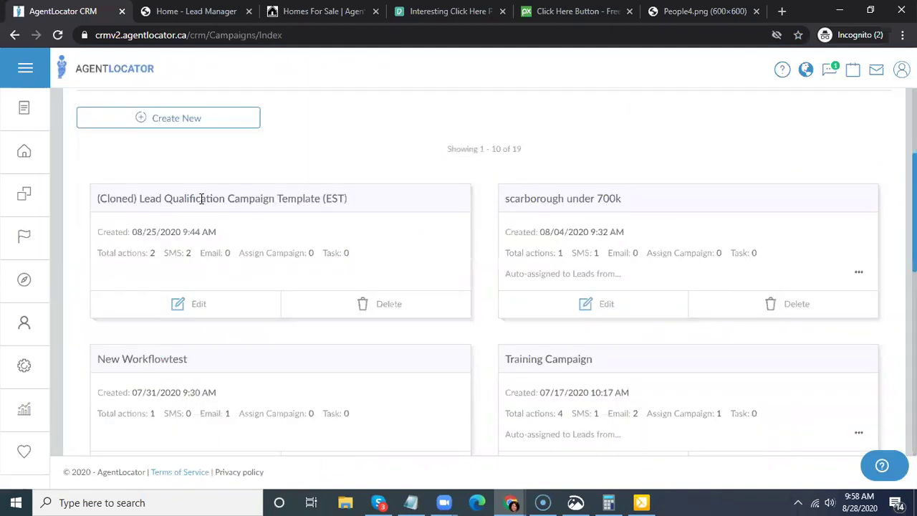
pyautogui.click(195, 120)
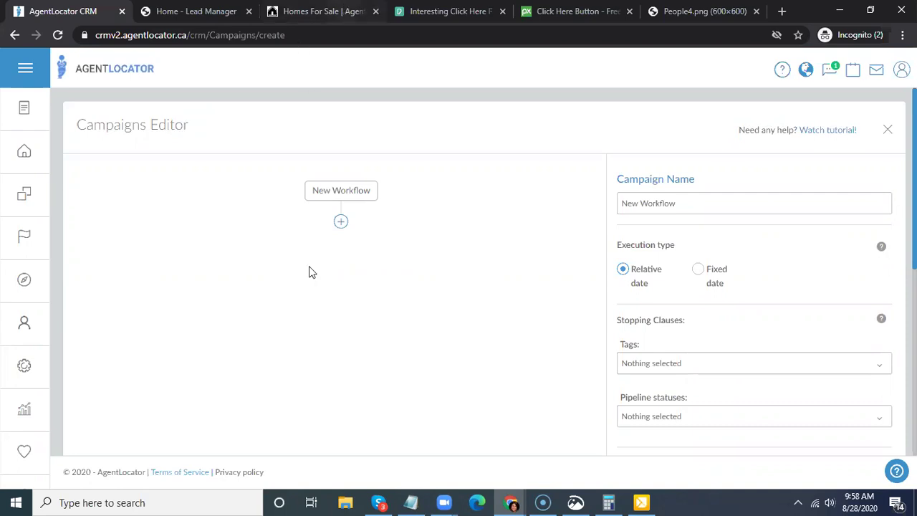
pyautogui.click(636, 205)
# - Browse the Clone Campaign template list, backing out of the PST Lead Qualification template
pyautogui.scroll(-5, 885, 259)
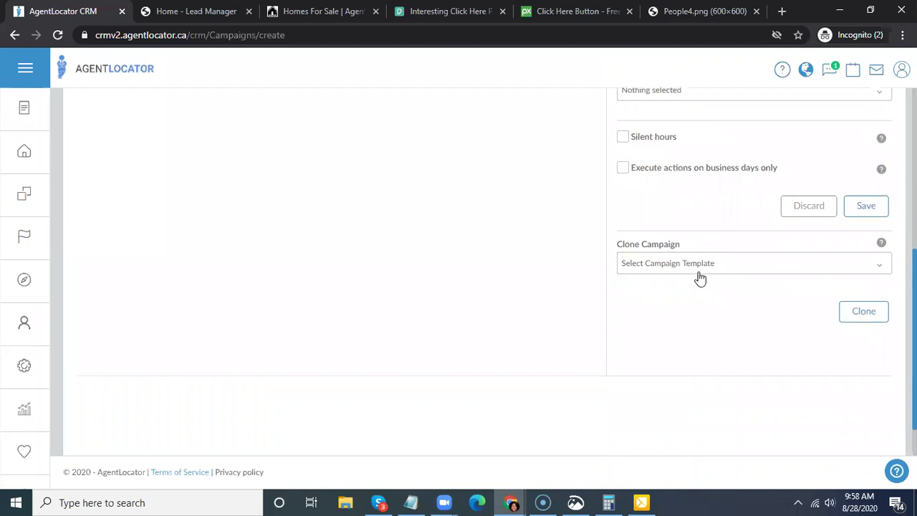
pyautogui.click(701, 277)
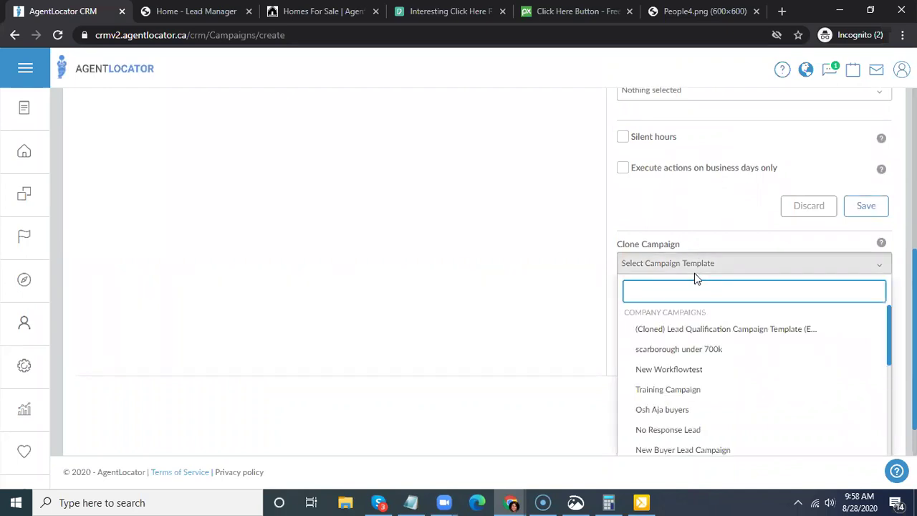
pyautogui.scroll(-5, 691, 273)
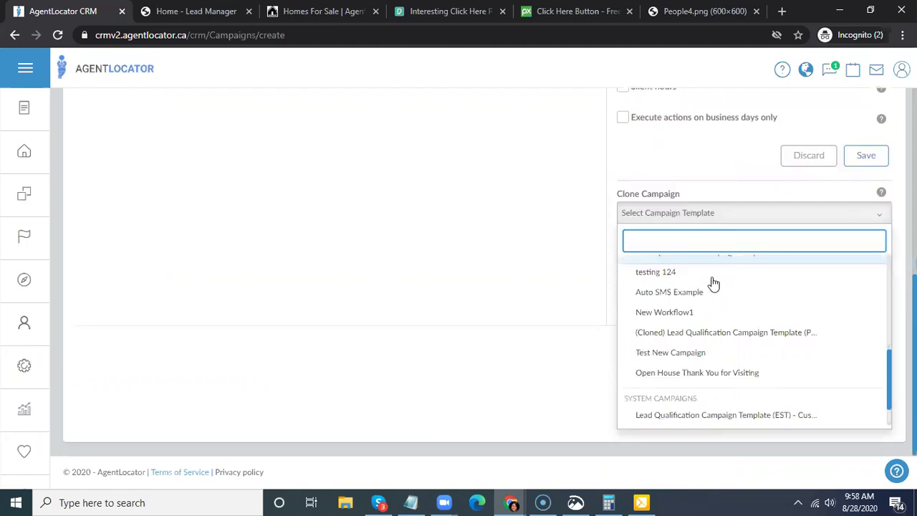
pyautogui.scroll(-1, 688, 293)
pyautogui.scroll(-1, 666, 356)
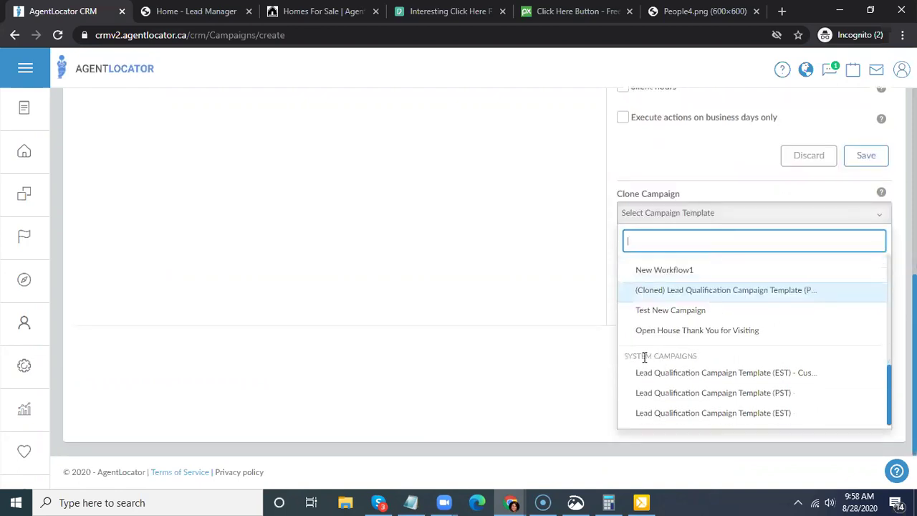
pyautogui.click(731, 402)
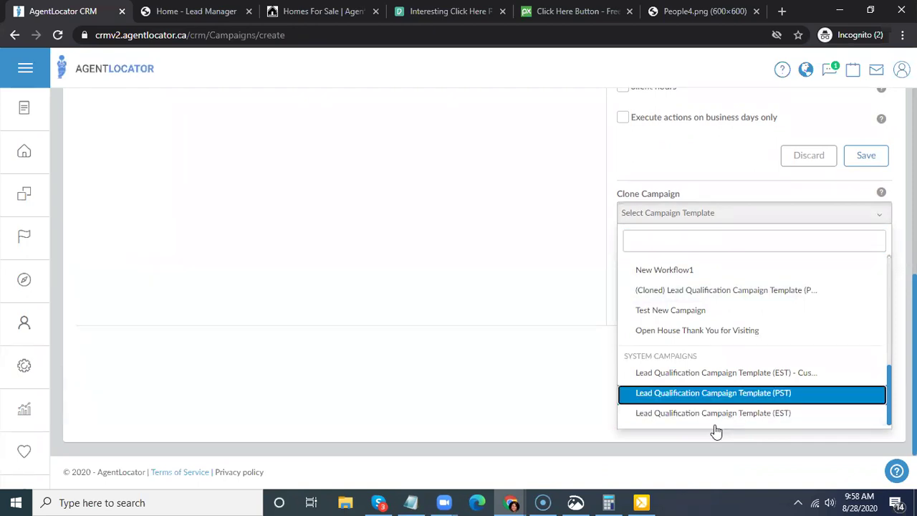
pyautogui.click(521, 398)
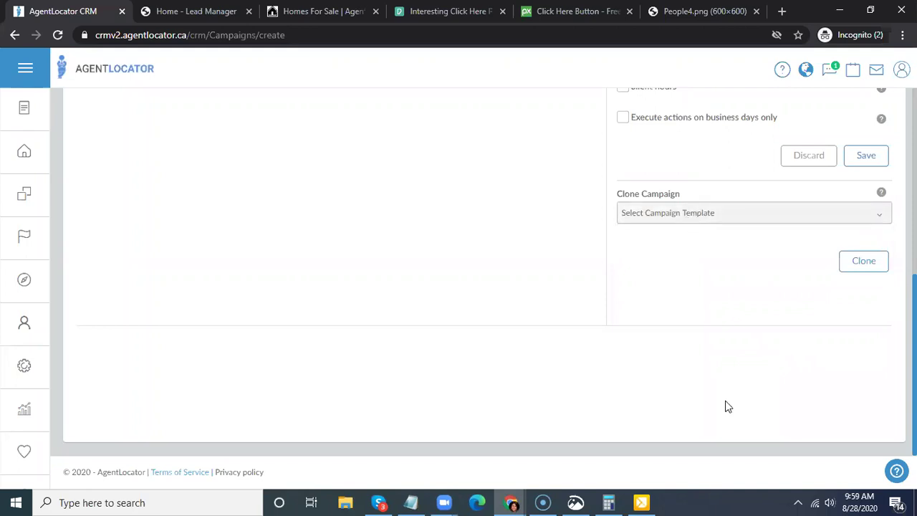
# - Choose 'Lead Qualification Campaign Template (EST)' in Clone Campaign and clone it
pyautogui.click(631, 213)
pyautogui.click(624, 238)
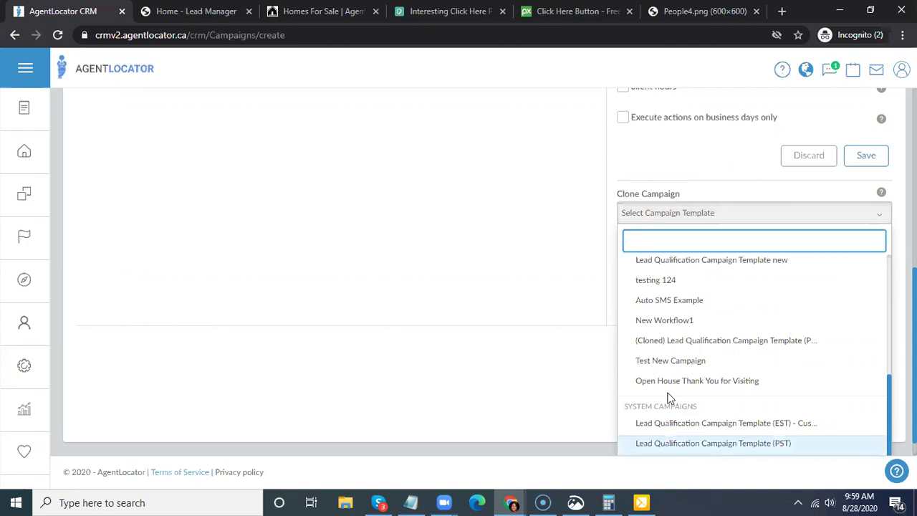
pyautogui.scroll(-1, 670, 381)
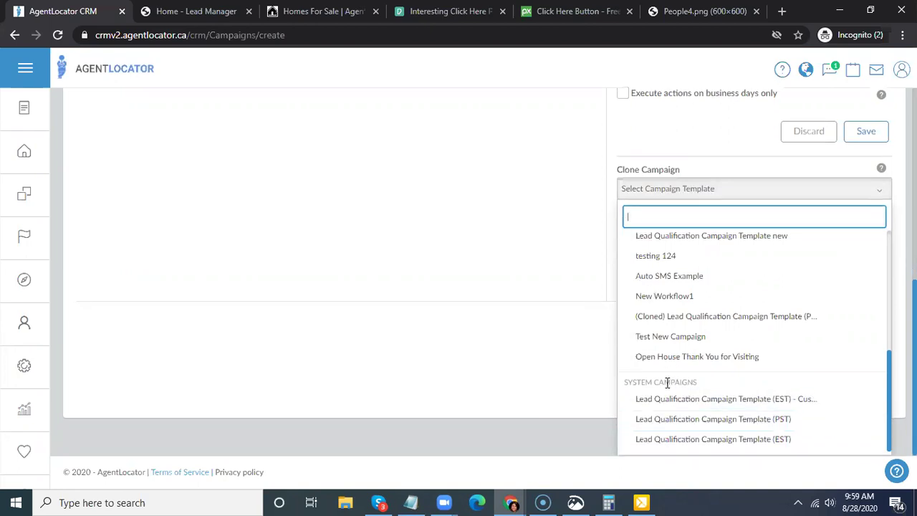
pyautogui.click(685, 440)
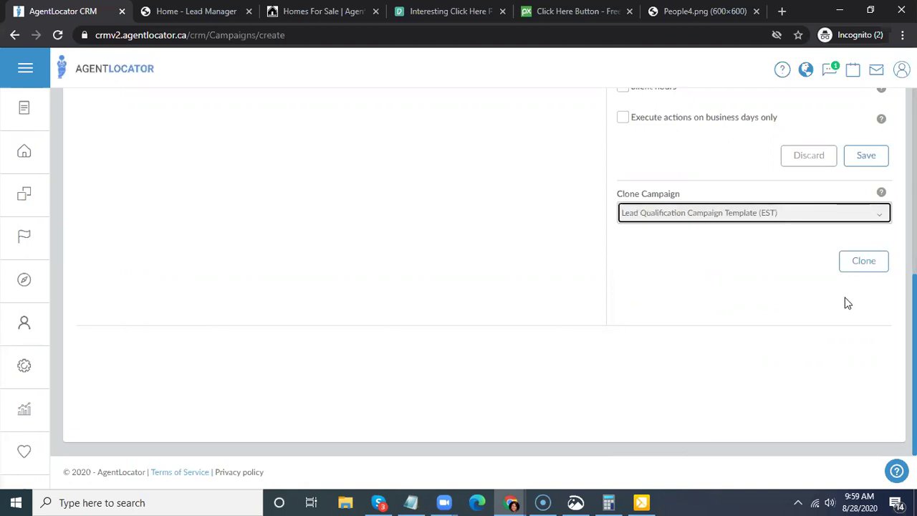
pyautogui.scroll(2, 716, 205)
pyautogui.scroll(-3, 767, 280)
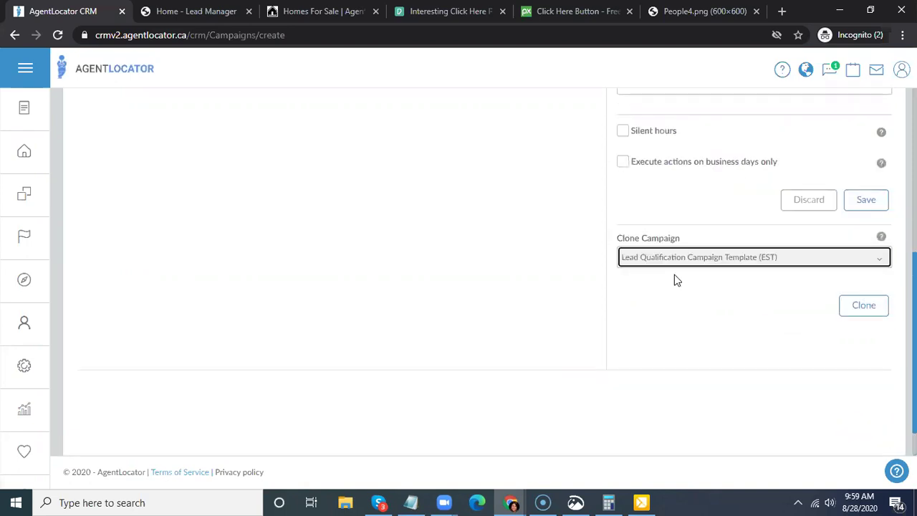
pyautogui.click(863, 262)
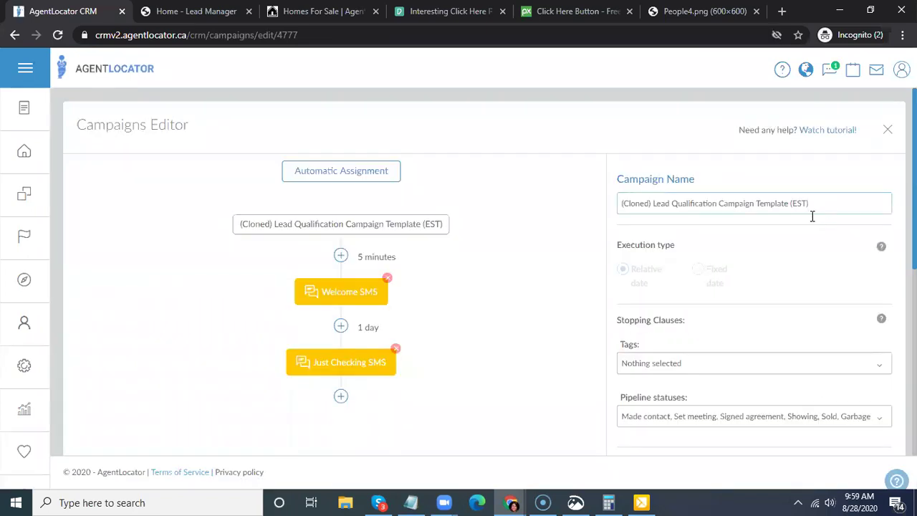
# - Show the Stopping Clauses pipeline statuses: Made contact, Set meeting, Signed agreement, Showing, Sold, Garbage
pyautogui.scroll(-2, 585, 177)
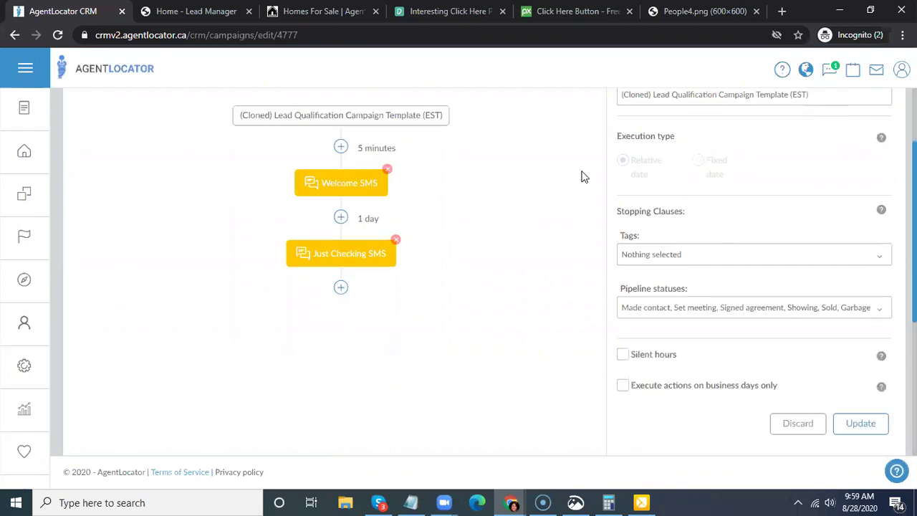
pyautogui.scroll(-1, 520, 274)
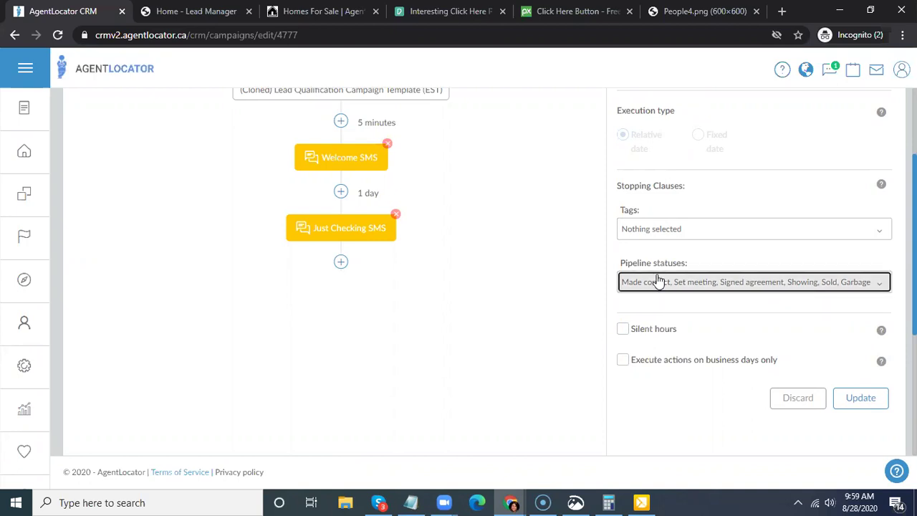
pyautogui.click(655, 282)
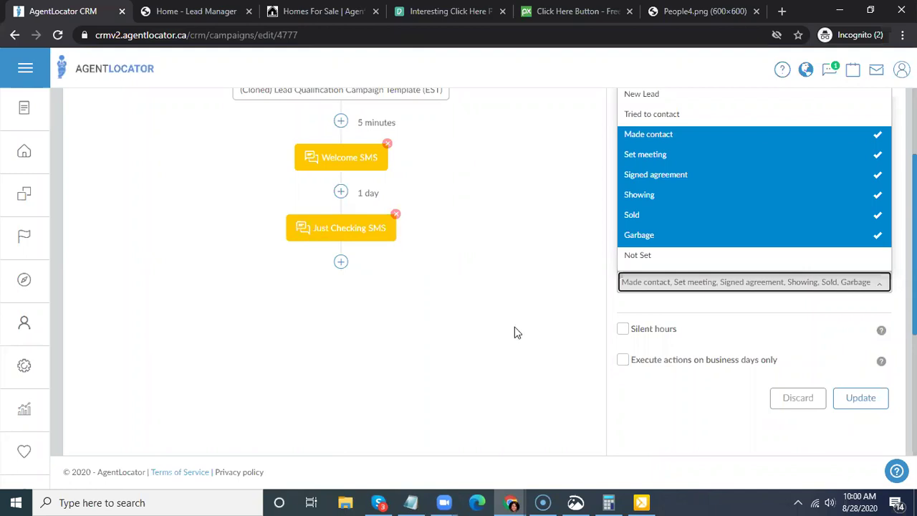
# - Close the pipeline statuses list, leaving the six stopping statuses unchanged
pyautogui.click(685, 293)
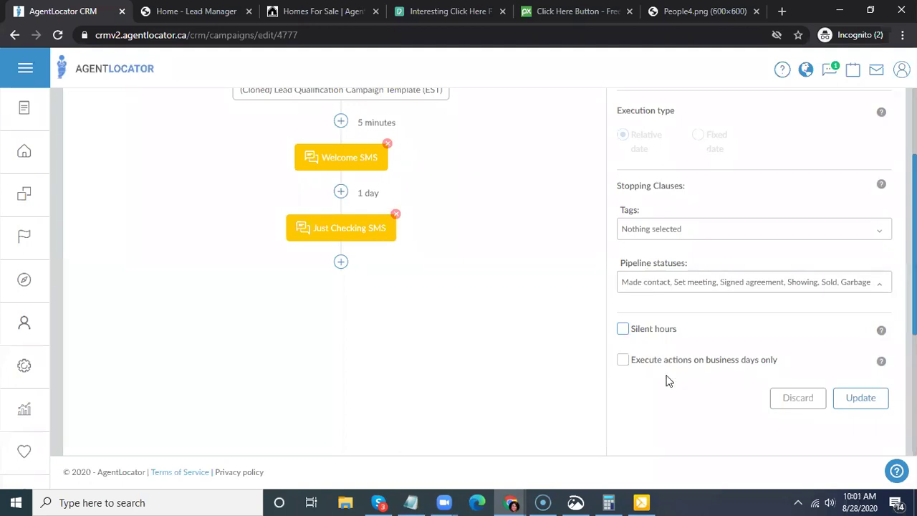
pyautogui.click(624, 329)
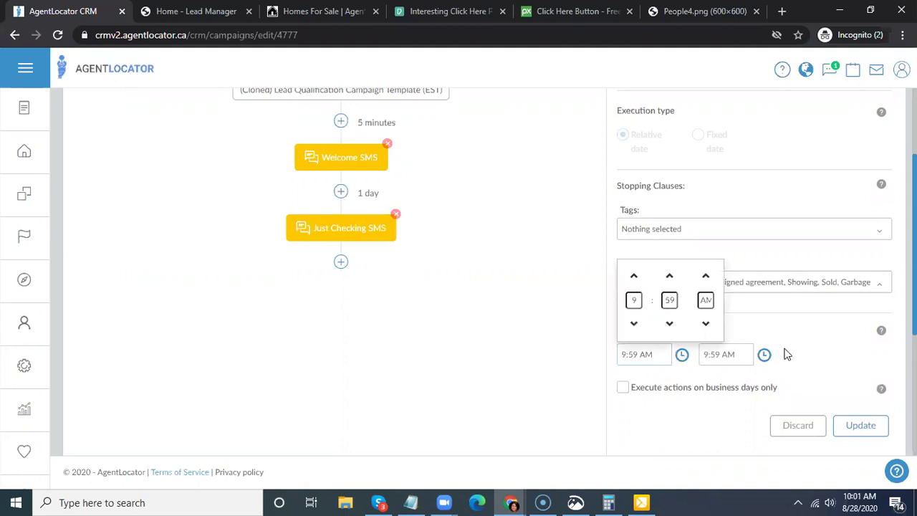
pyautogui.click(745, 330)
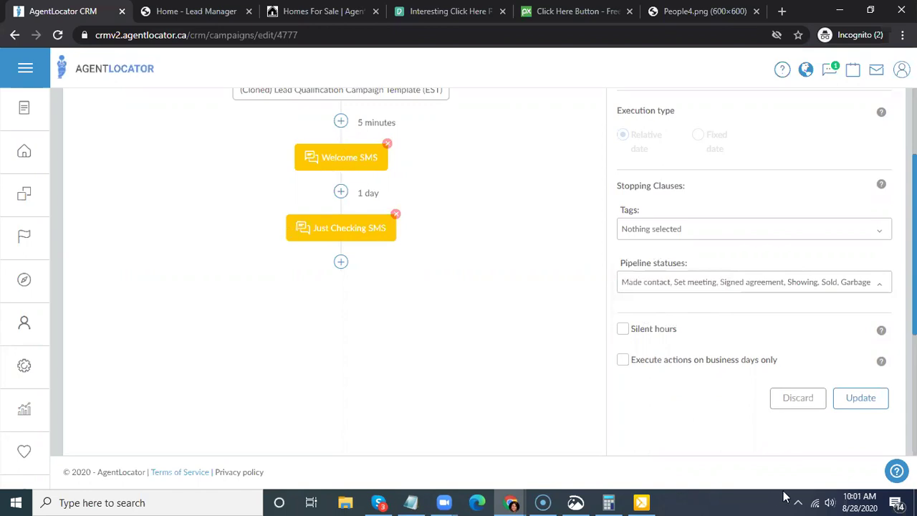
pyautogui.scroll(2, 547, 215)
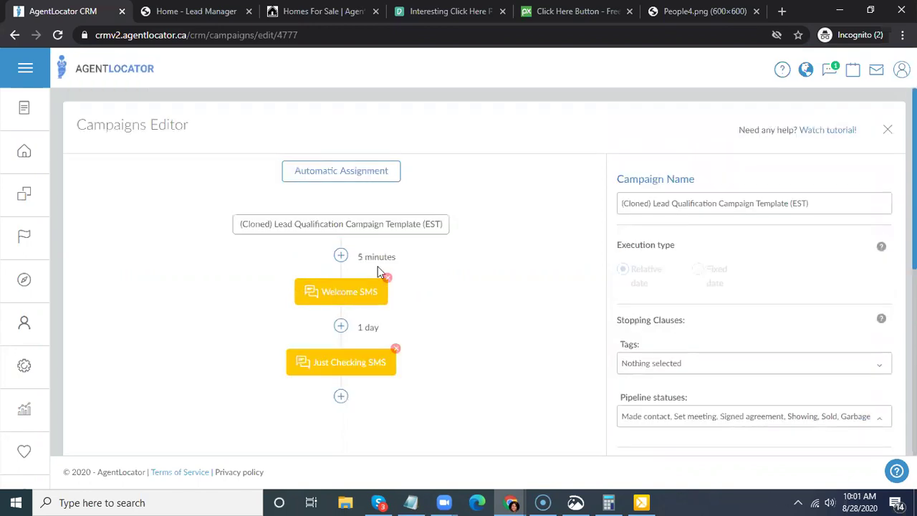
pyautogui.click(339, 292)
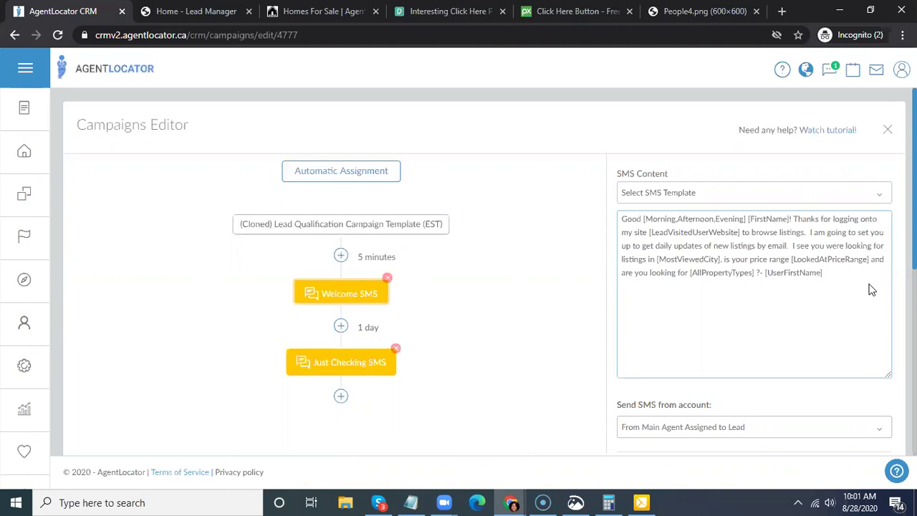
# - Review the Welcome SMS message, 5-minute delay and 8:00 PM–5:00 AM silent hours
pyautogui.scroll(-3, 767, 309)
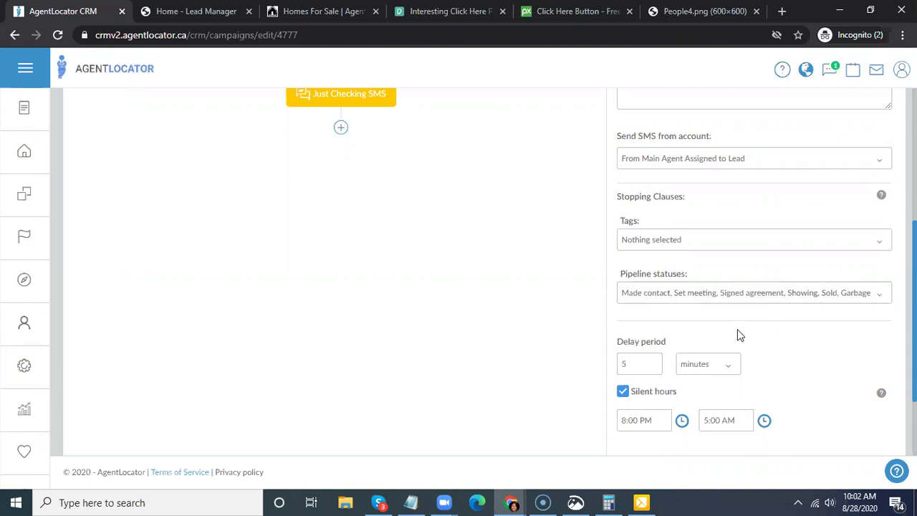
pyautogui.hotkey('ctrl', 'a')
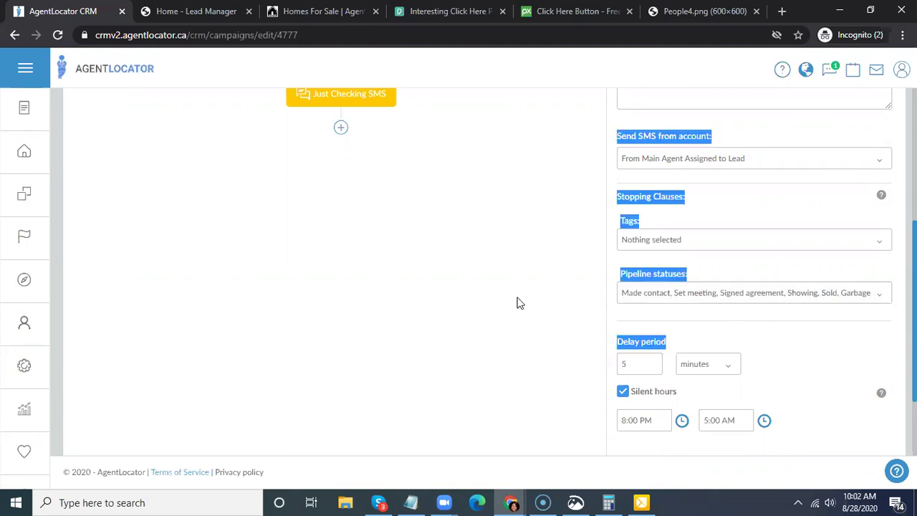
pyautogui.scroll(3, 430, 251)
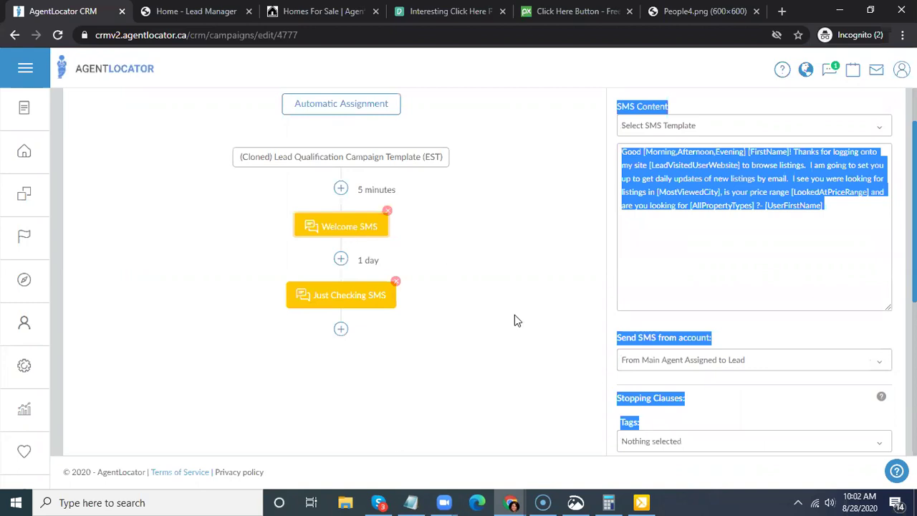
pyautogui.scroll(-1, 719, 409)
pyautogui.scroll(-2, 726, 390)
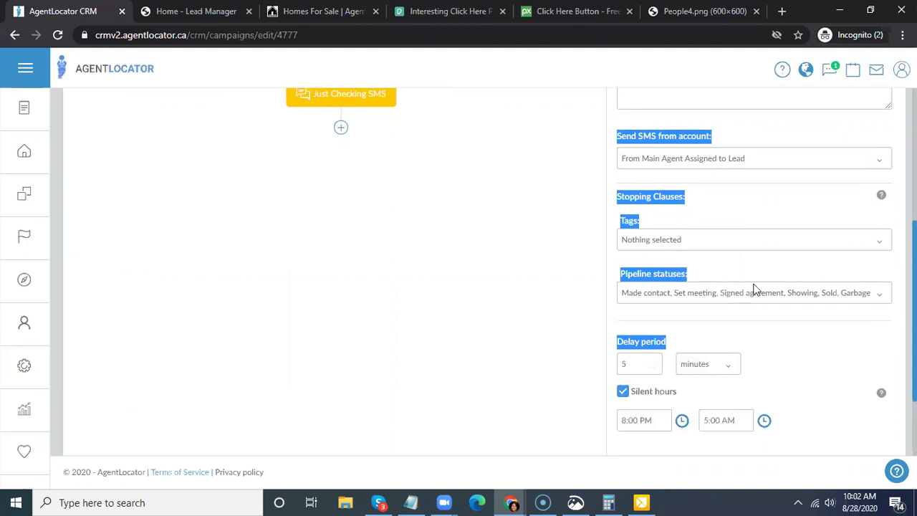
pyautogui.scroll(-1, 749, 281)
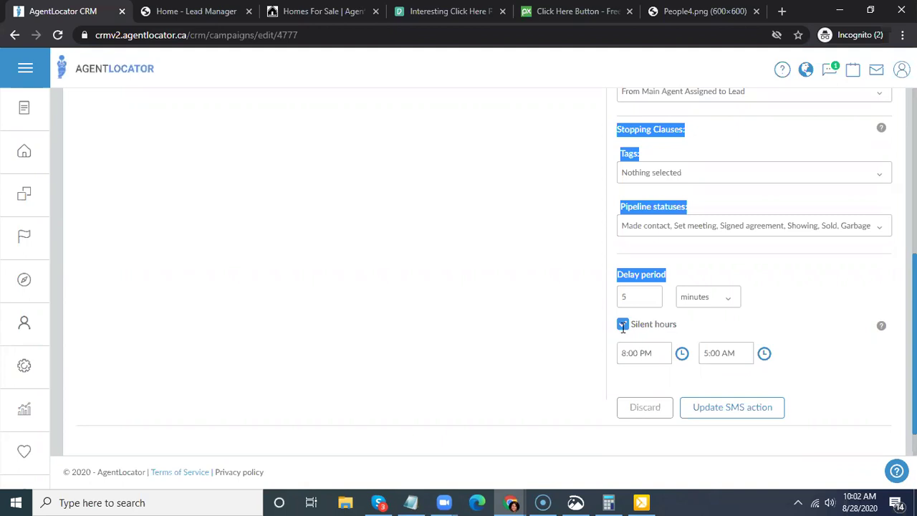
pyautogui.scroll(4, 466, 330)
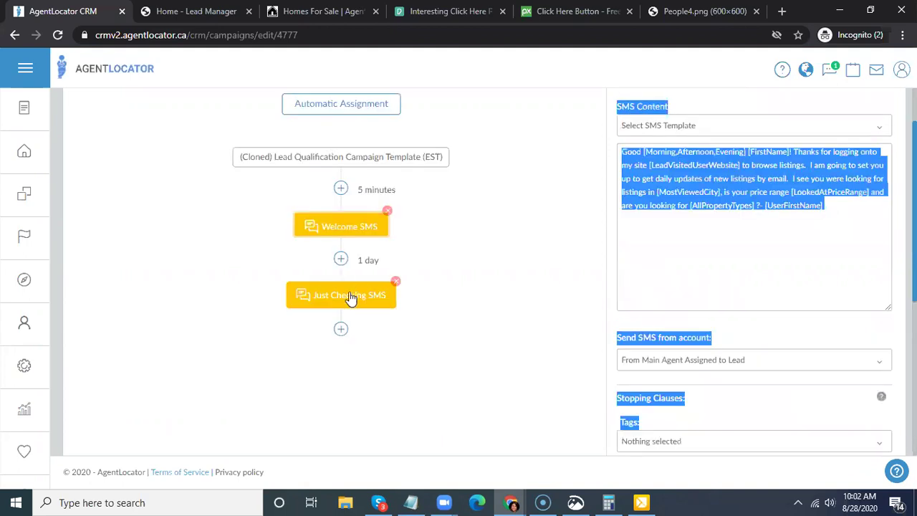
pyautogui.click(440, 322)
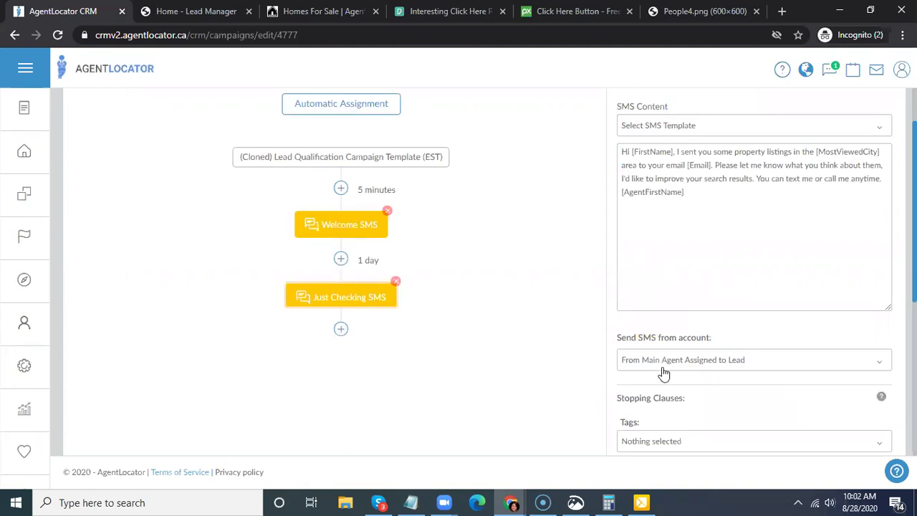
# - Review the Just Checking SMS follow-up message, 1-day delay and six stopping pipeline statuses
pyautogui.scroll(-1, 745, 434)
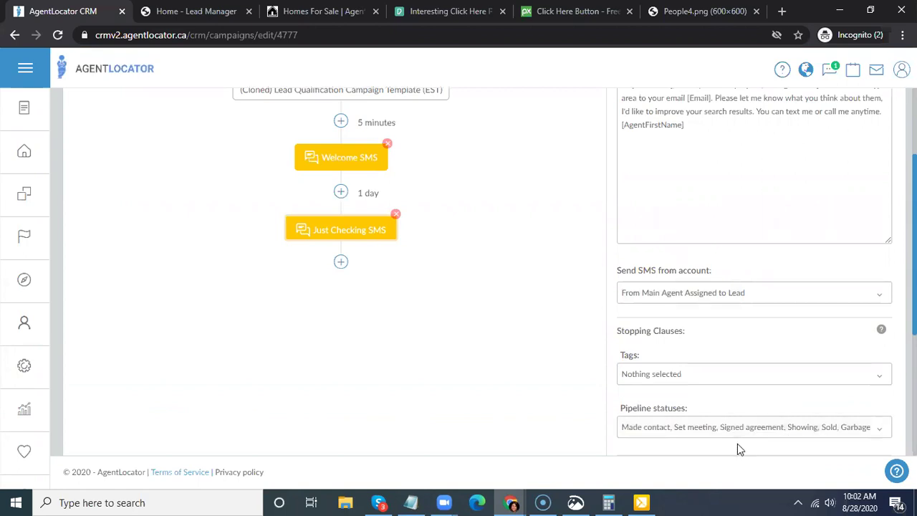
pyautogui.scroll(2, 669, 195)
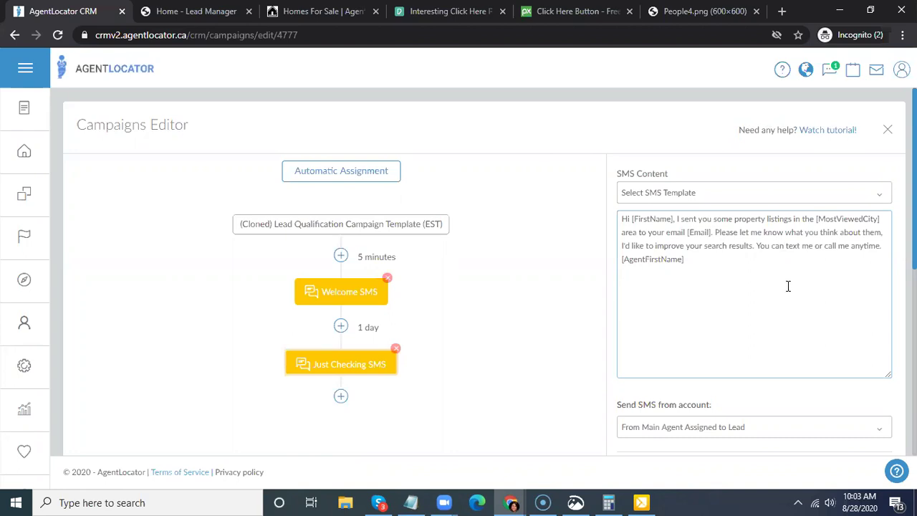
pyautogui.scroll(-1, 788, 286)
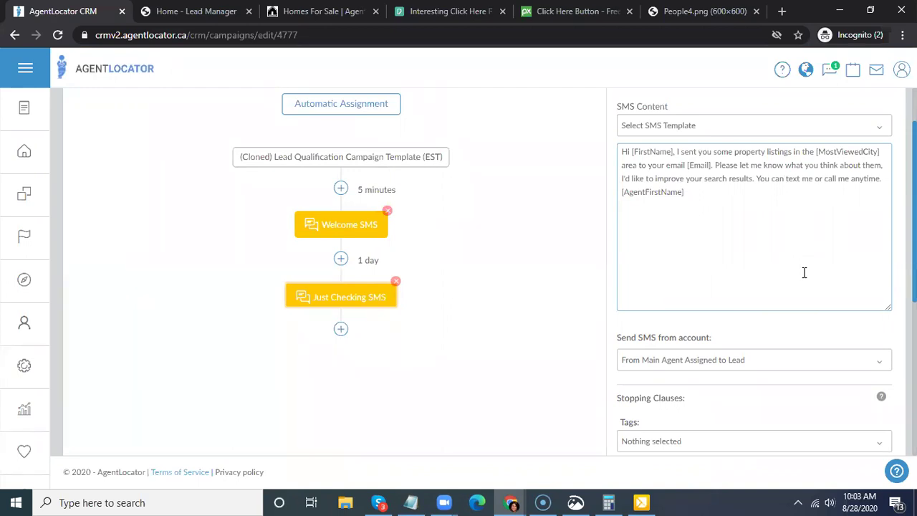
pyautogui.scroll(-1, 392, 169)
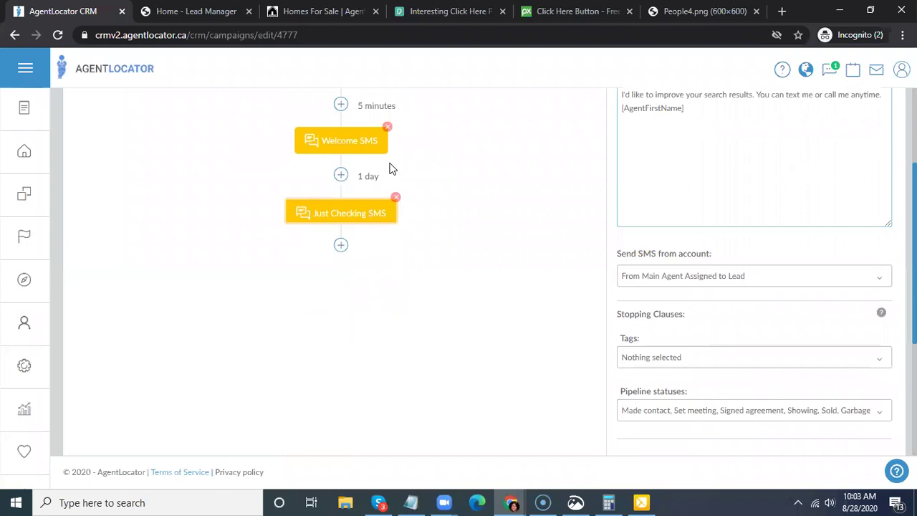
pyautogui.scroll(-1, 392, 168)
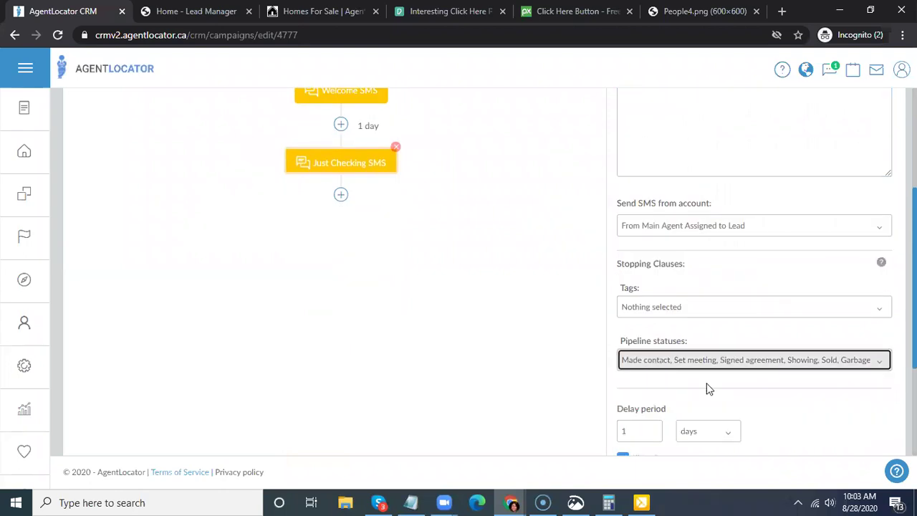
# - Limit the Just Checking SMS stopping statuses to Signed agreement, Showing, Sold and Garbage, removing Made contact and Set meeting
pyautogui.click(716, 360)
pyautogui.click(631, 212)
pyautogui.click(649, 233)
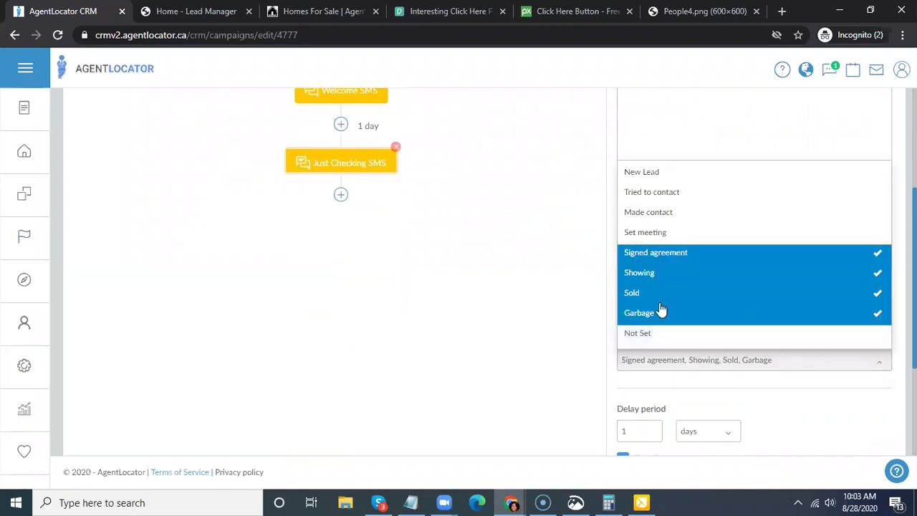
pyautogui.click(638, 280)
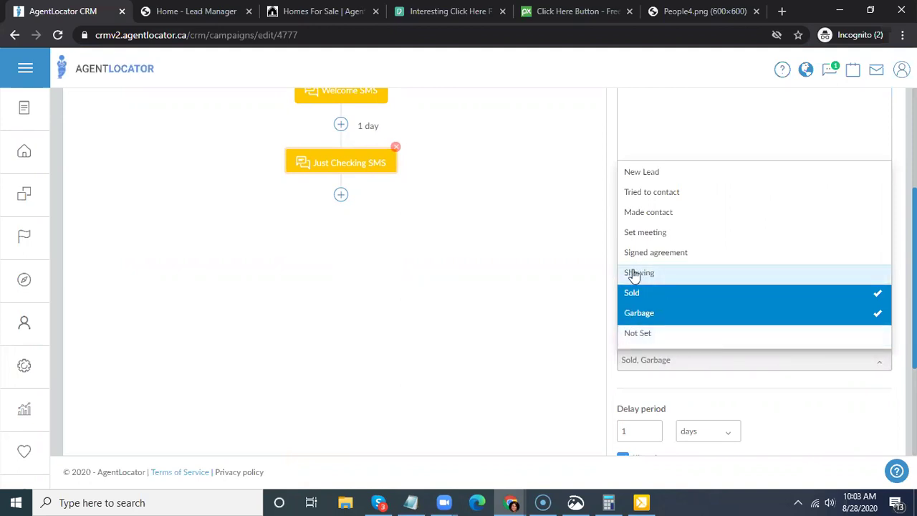
pyautogui.click(639, 273)
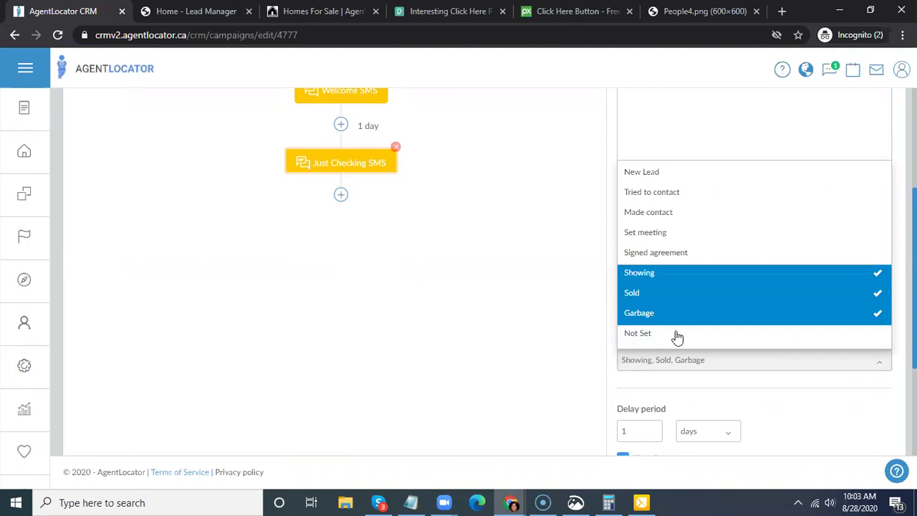
pyautogui.click(655, 252)
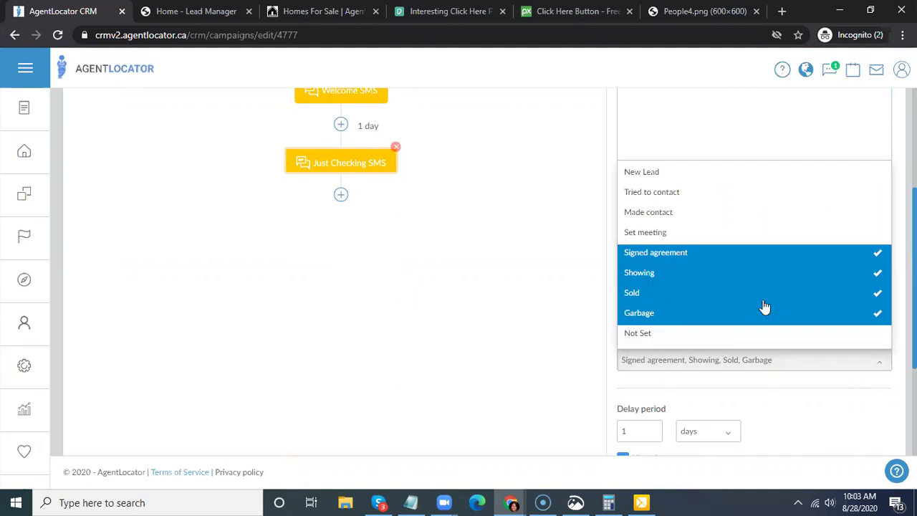
pyautogui.press('Escape')
pyautogui.scroll(-1, 771, 310)
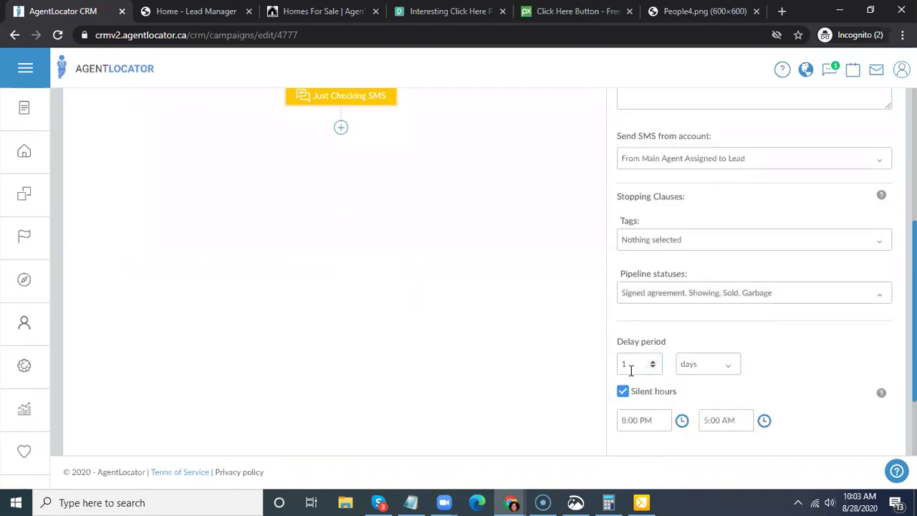
# - Check the Just Checking SMS pipeline-status stopping clauses and 1-day delay period, then update the SMS action
pyautogui.scroll(1, 375, 194)
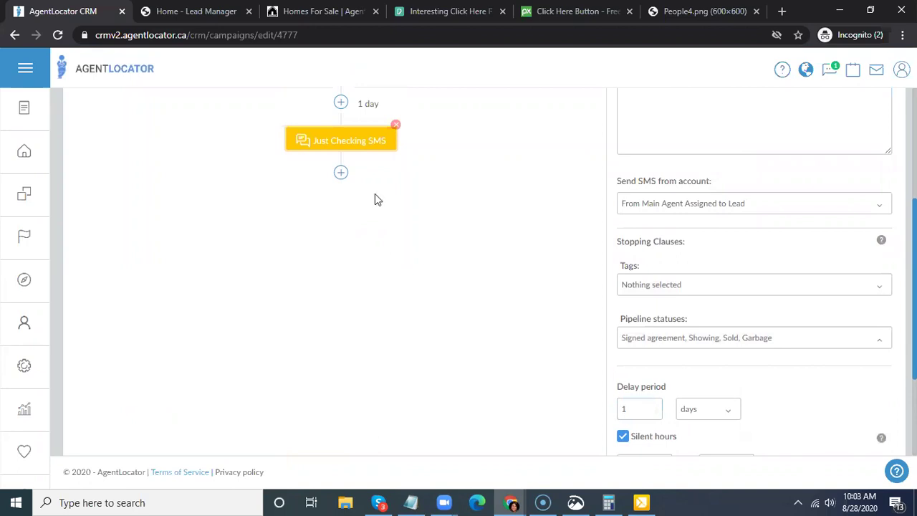
pyautogui.scroll(2, 375, 199)
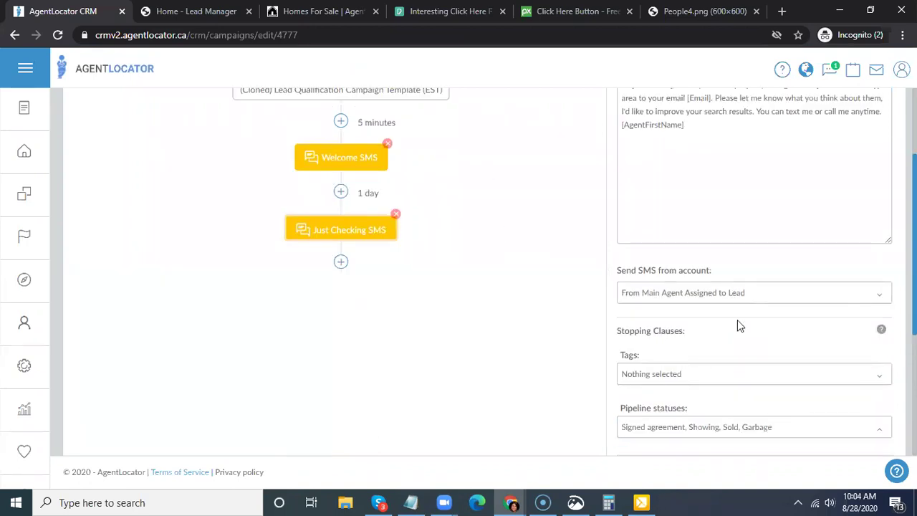
pyautogui.scroll(-5, 741, 324)
pyautogui.scroll(6, 277, 228)
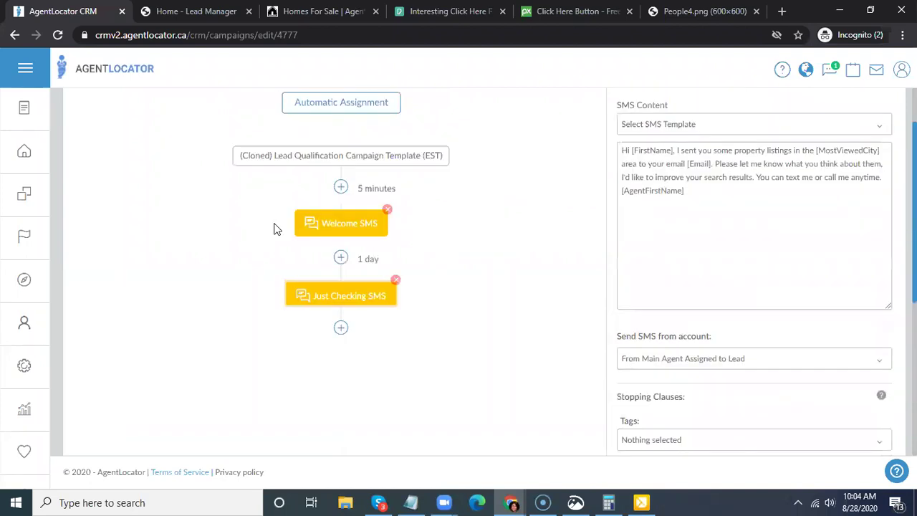
pyautogui.scroll(-4, 779, 270)
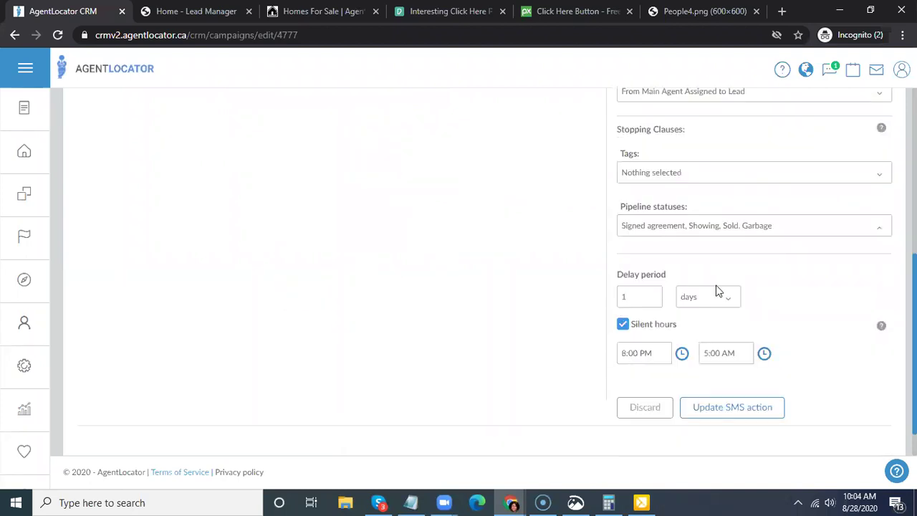
pyautogui.click(622, 298)
pyautogui.scroll(4, 477, 344)
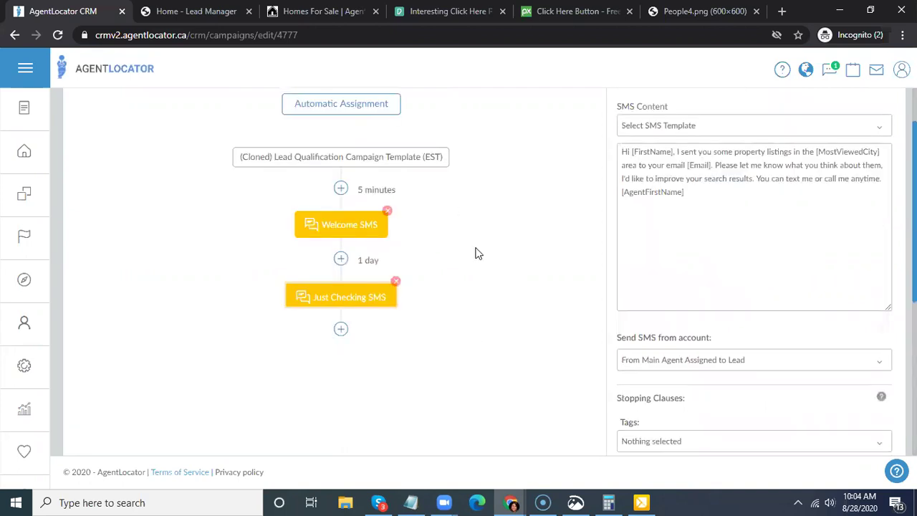
pyautogui.scroll(-1, 566, 308)
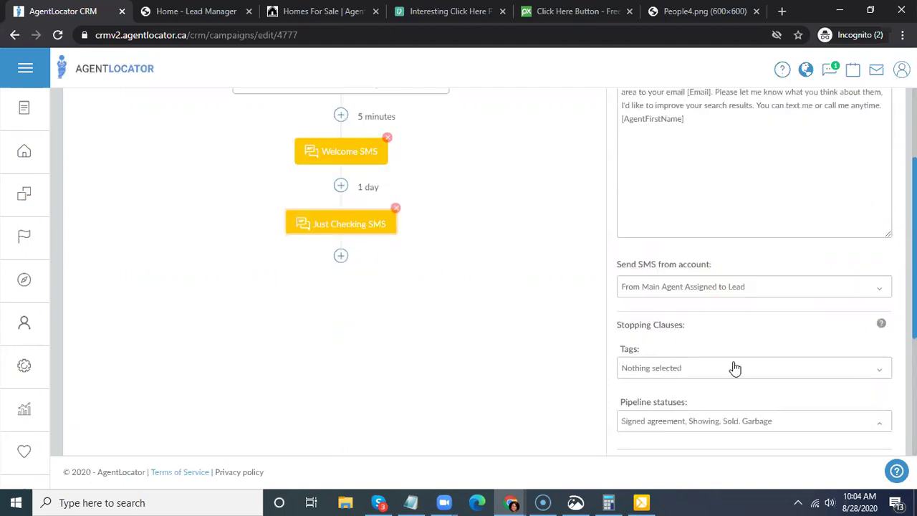
pyautogui.scroll(-3, 735, 368)
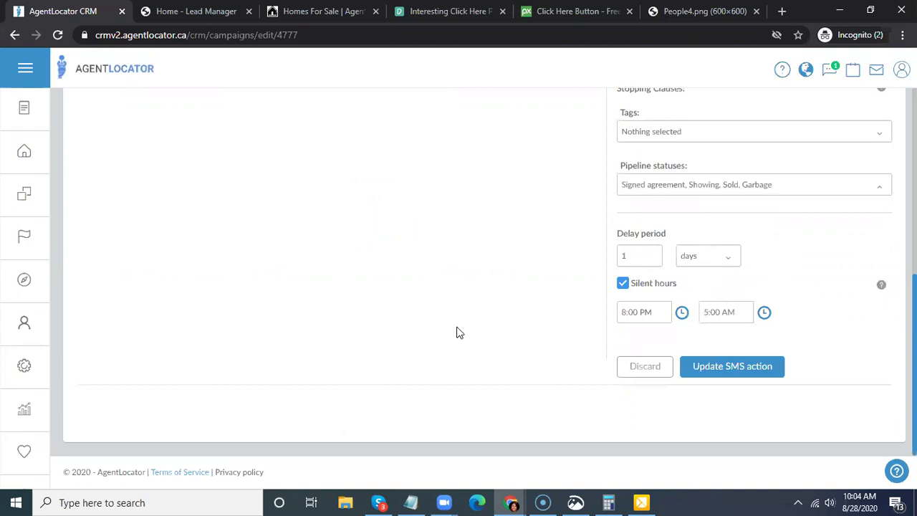
pyautogui.scroll(4, 356, 301)
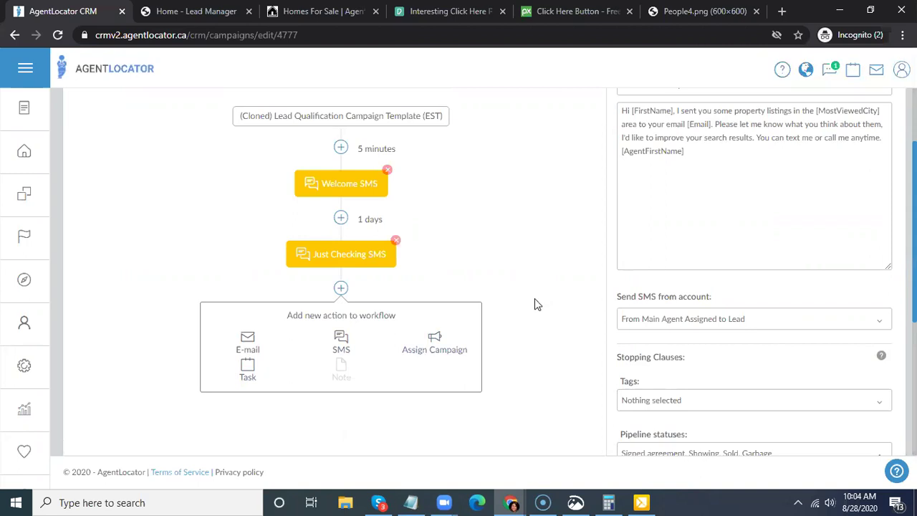
# - Dismiss the add-new-action chooser below the flow and return to the top of the campaign editor
pyautogui.click(535, 298)
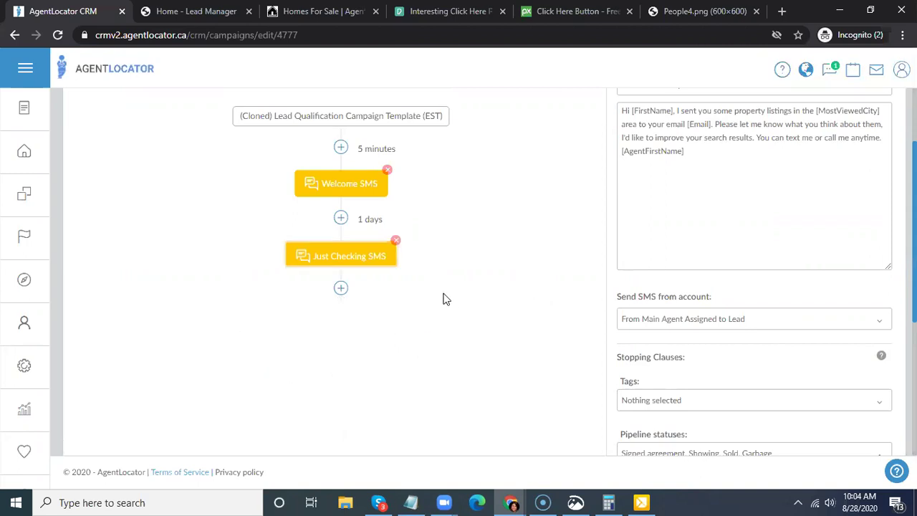
pyautogui.scroll(2, 439, 294)
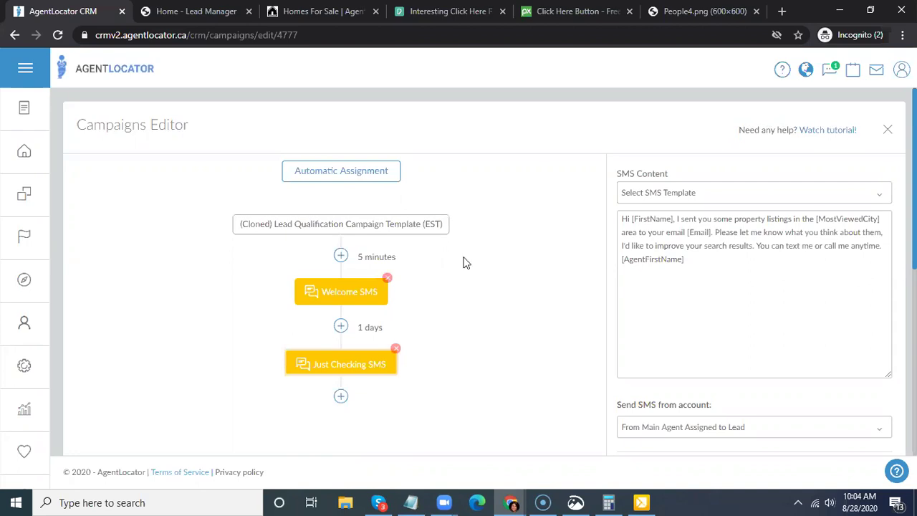
# - In Automatic Assignment, try the trainingleadgen and test lead-gen site sources, then clear both so Sources shows Nothing selected
pyautogui.click(329, 176)
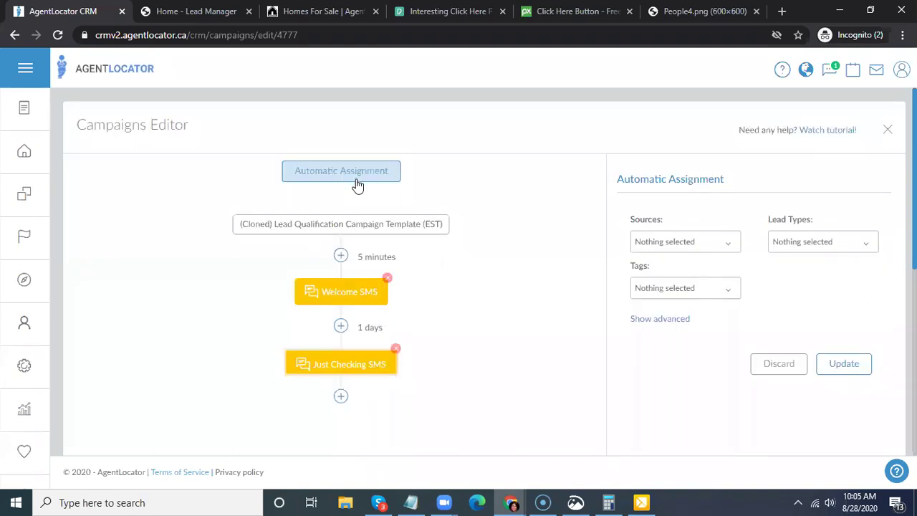
pyautogui.click(706, 245)
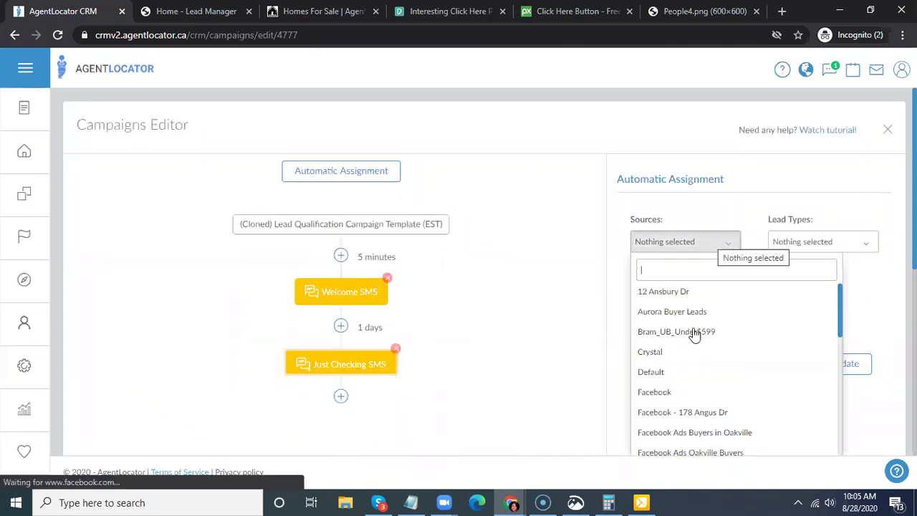
pyautogui.scroll(-5, 688, 344)
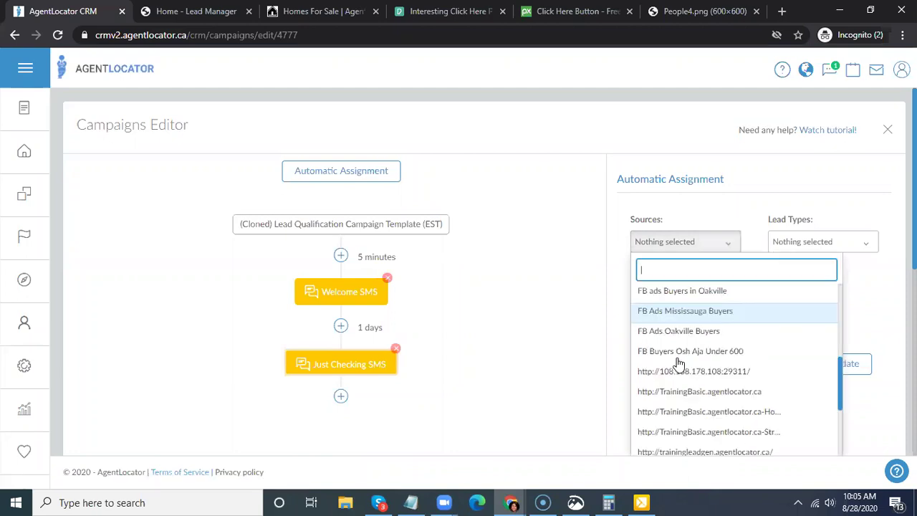
pyautogui.scroll(-2, 678, 364)
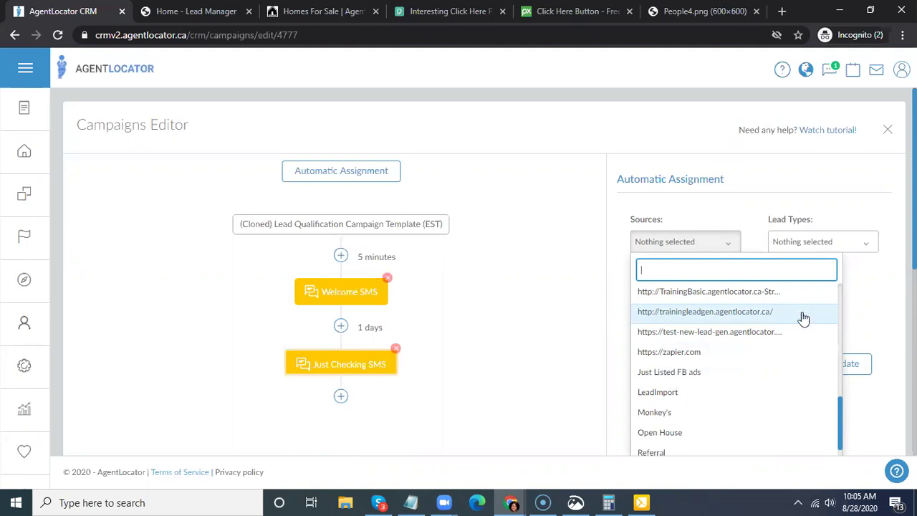
pyautogui.click(670, 315)
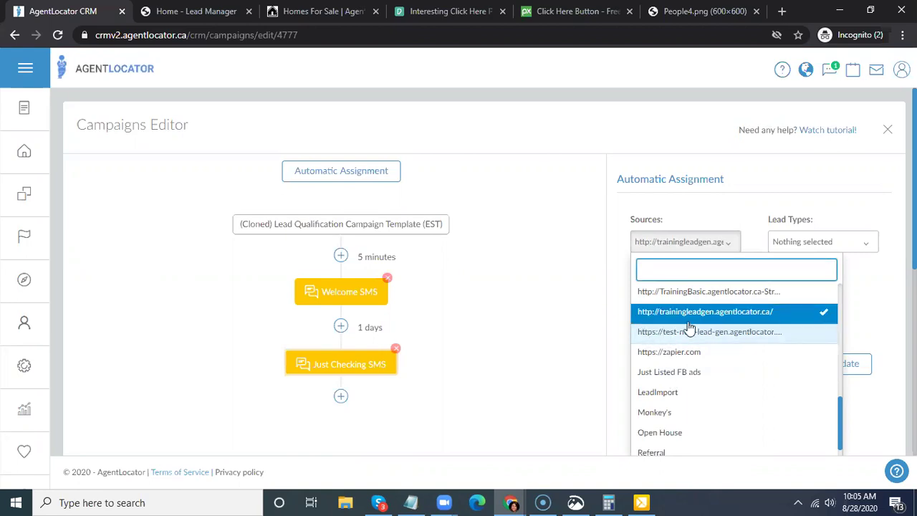
pyautogui.click(676, 329)
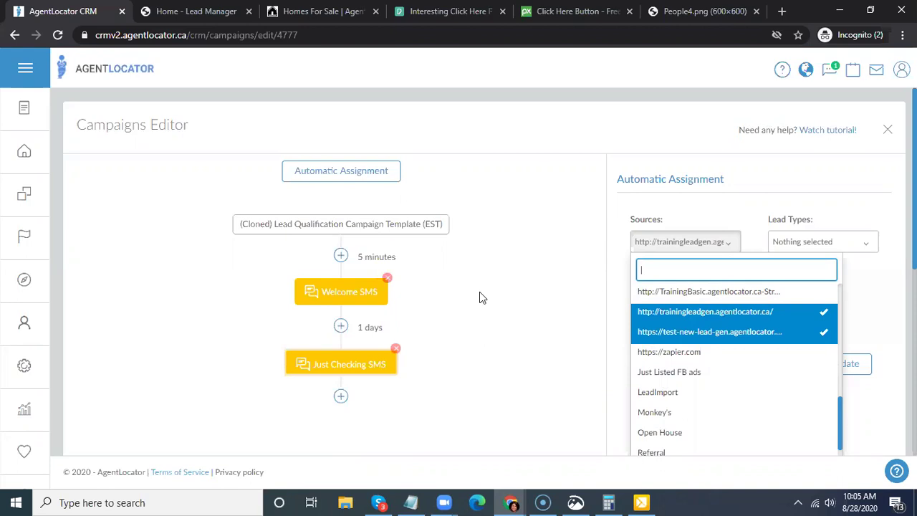
pyautogui.click(737, 342)
pyautogui.scroll(-1, 739, 346)
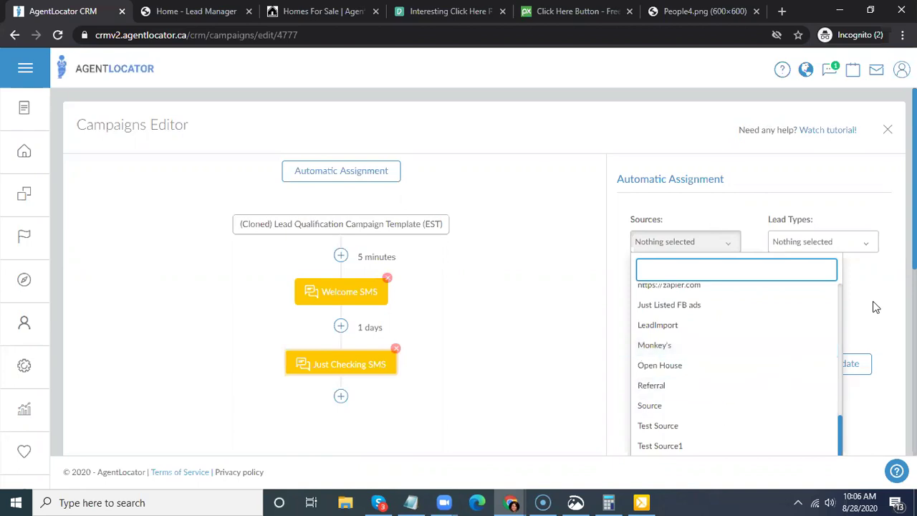
# - Leave Lead Types and Sources at Nothing selected and update the automatic assignment settings
pyautogui.click(867, 244)
pyautogui.press('Escape')
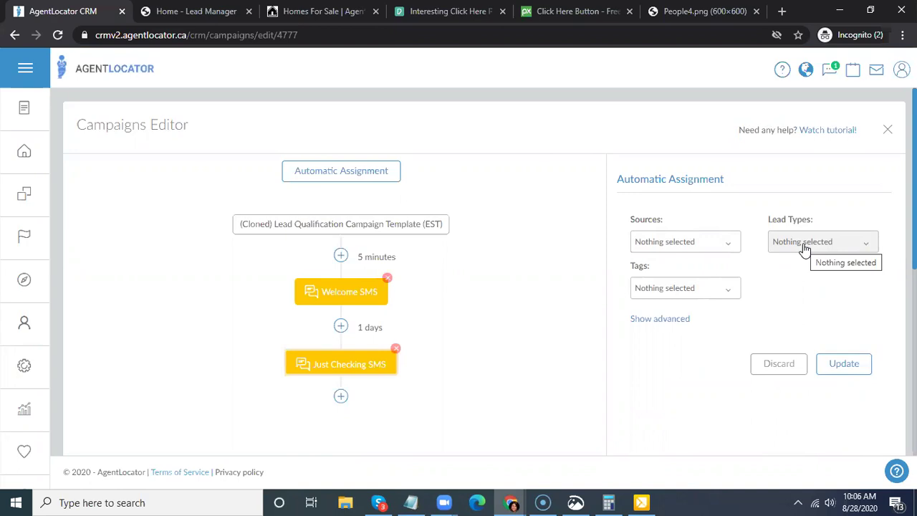
pyautogui.click(804, 247)
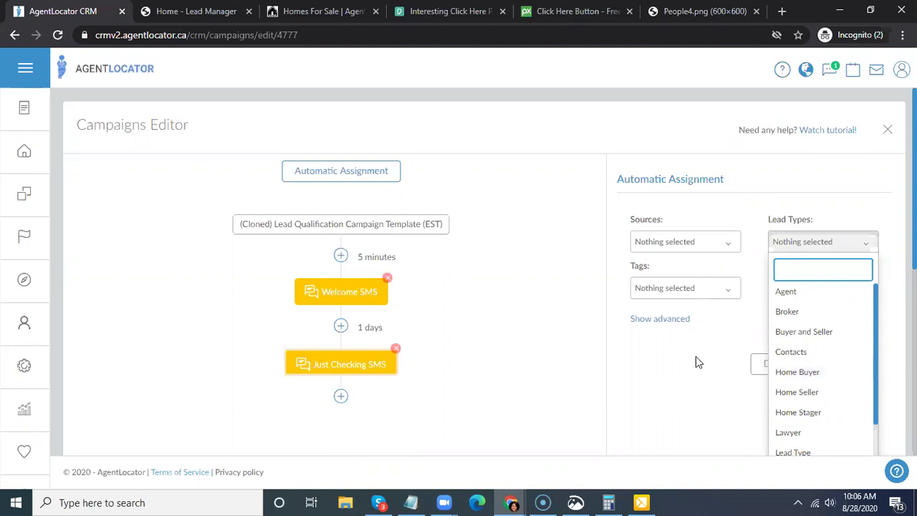
pyautogui.click(670, 244)
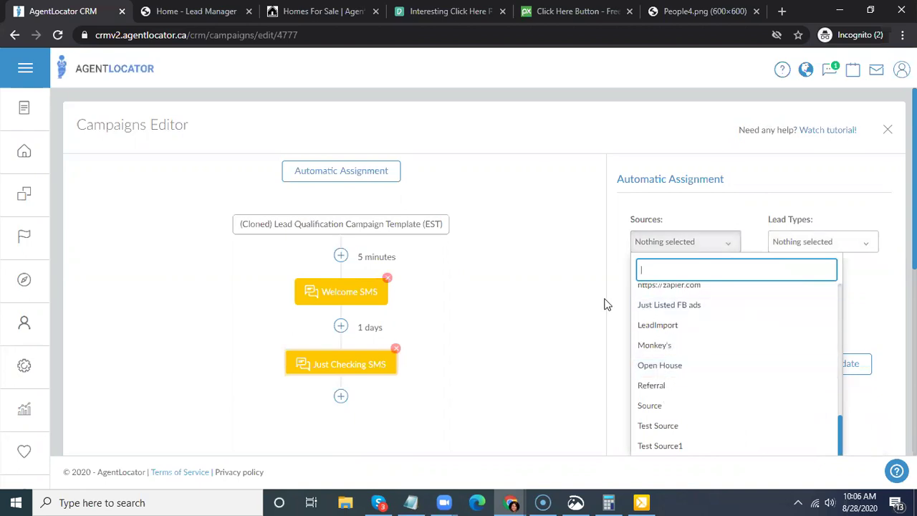
pyautogui.click(797, 240)
pyautogui.click(801, 242)
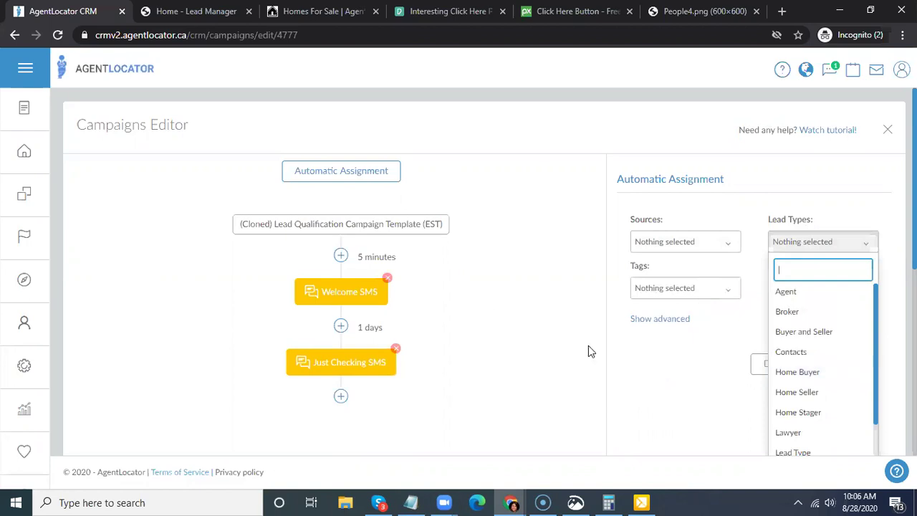
pyautogui.click(678, 383)
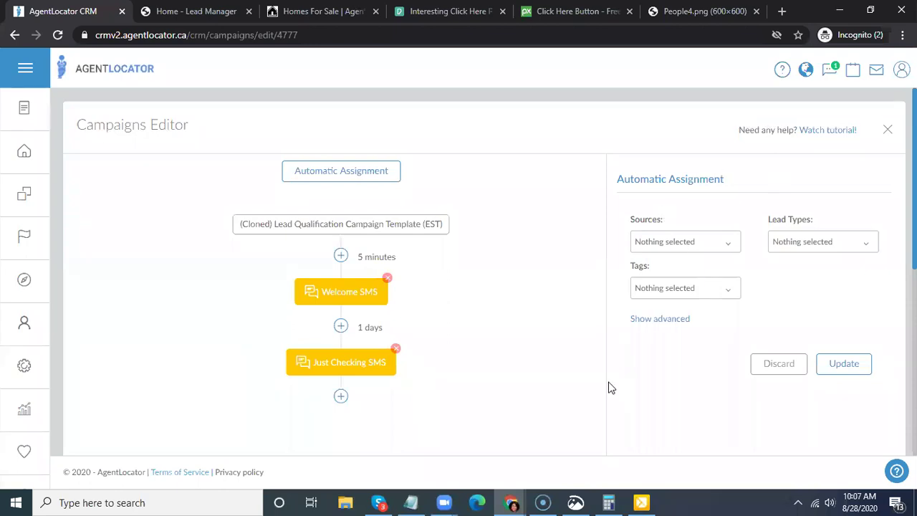
pyautogui.click(845, 372)
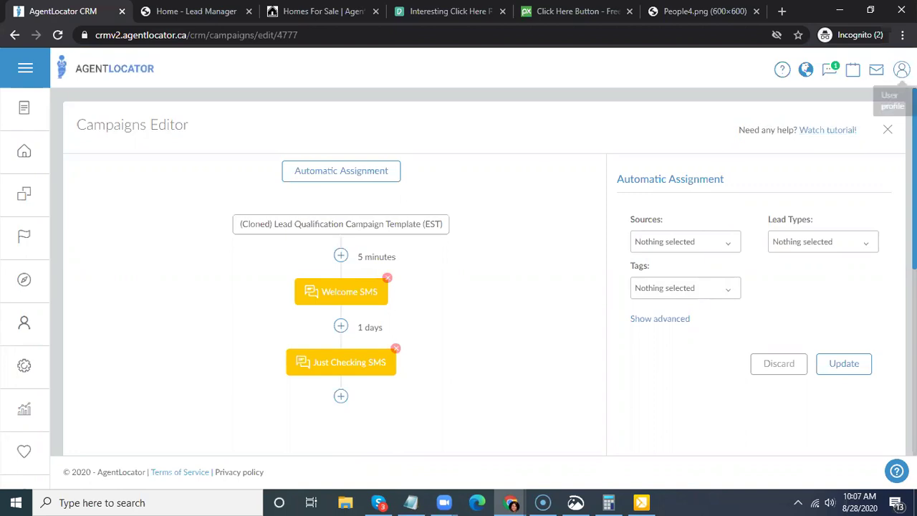
pyautogui.click(902, 69)
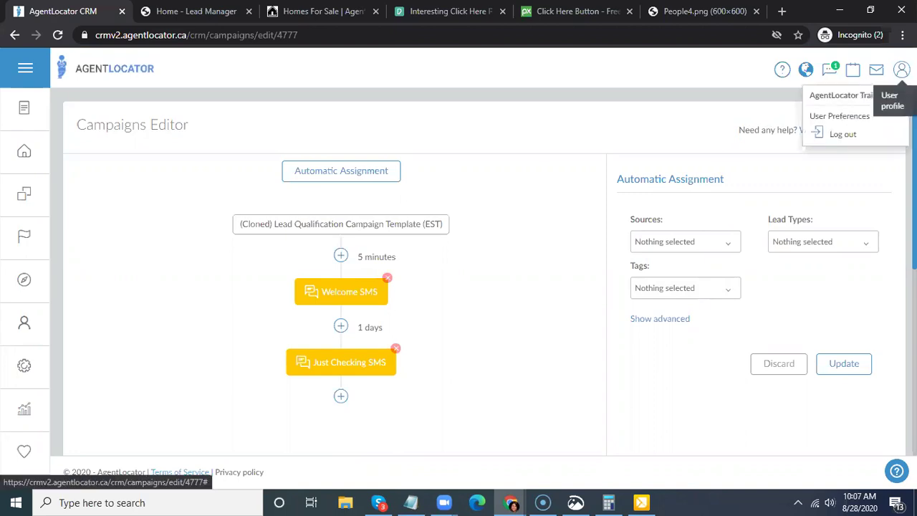
# - In User Preferences, keep the Lead Welcome Campaign template at Nothing selected and save
pyautogui.click(835, 121)
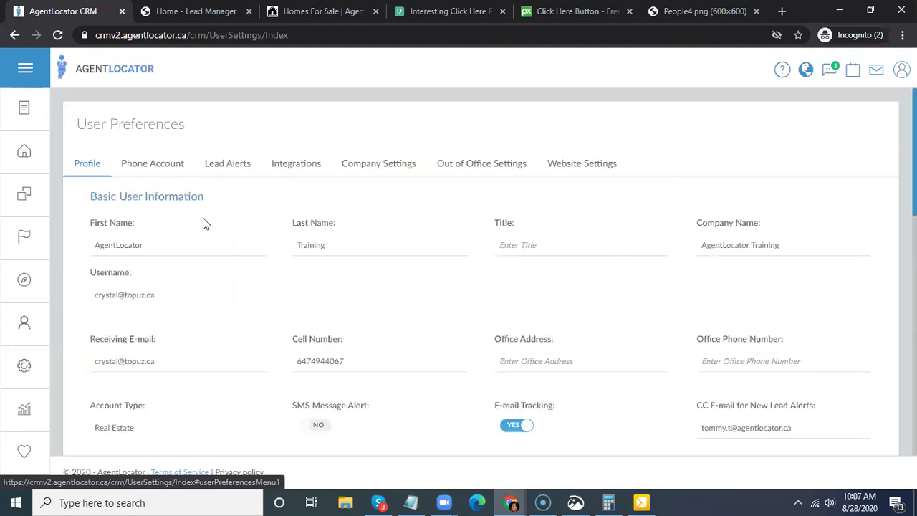
pyautogui.scroll(-8, 204, 227)
pyautogui.scroll(-1, 204, 226)
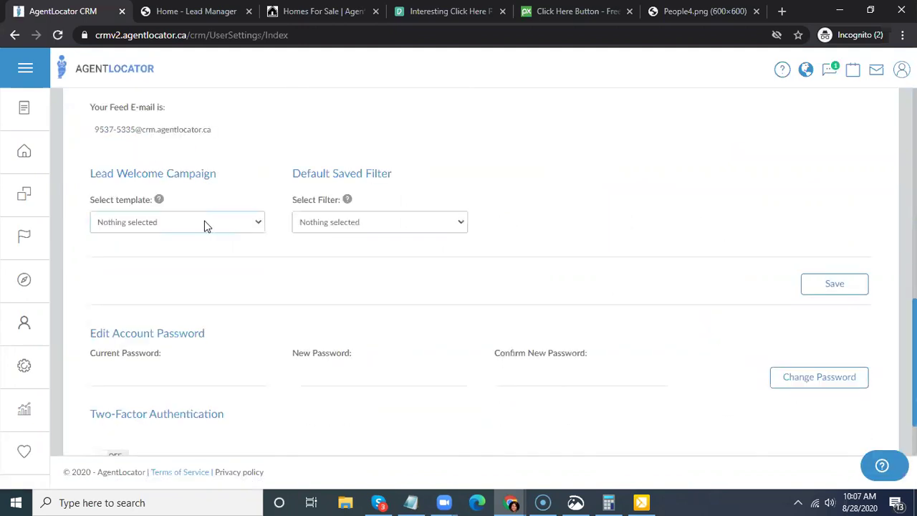
pyautogui.scroll(-1, 208, 215)
pyautogui.scroll(1, 213, 172)
pyautogui.tripleClick(82, 187)
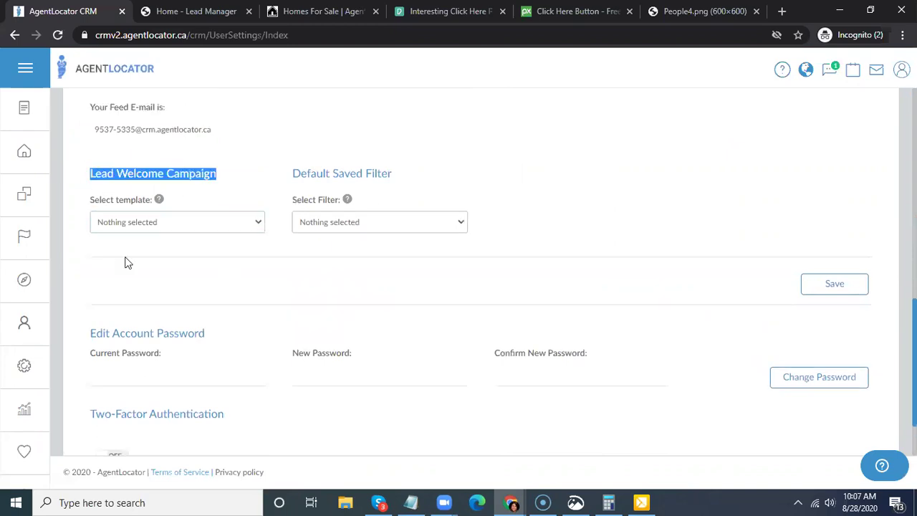
pyautogui.click(199, 228)
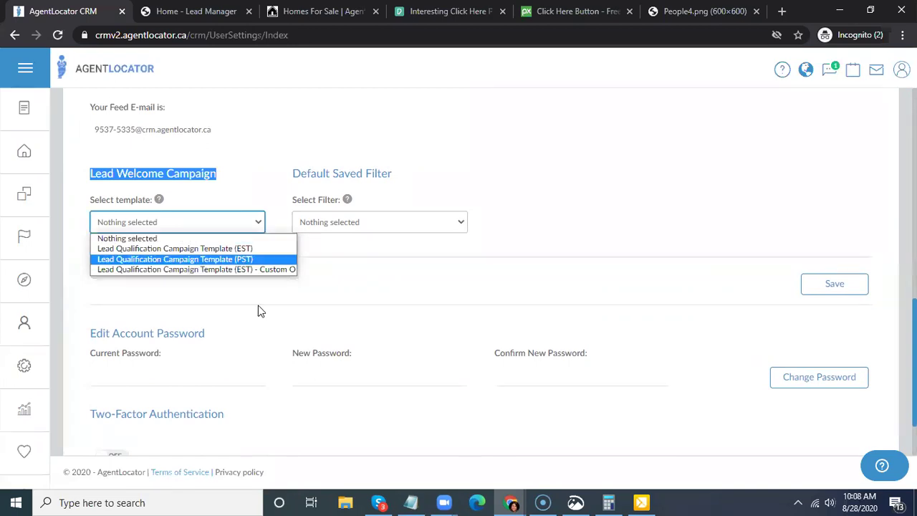
pyautogui.click(138, 229)
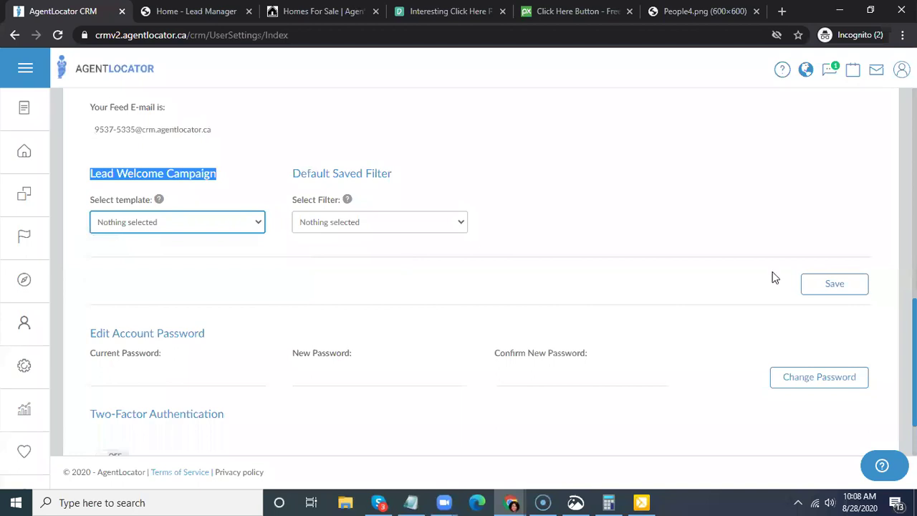
pyautogui.click(842, 289)
# - Go back to the leads list from the Home sidebar icon
pyautogui.scroll(-1, 602, 205)
pyautogui.scroll(5, 161, 182)
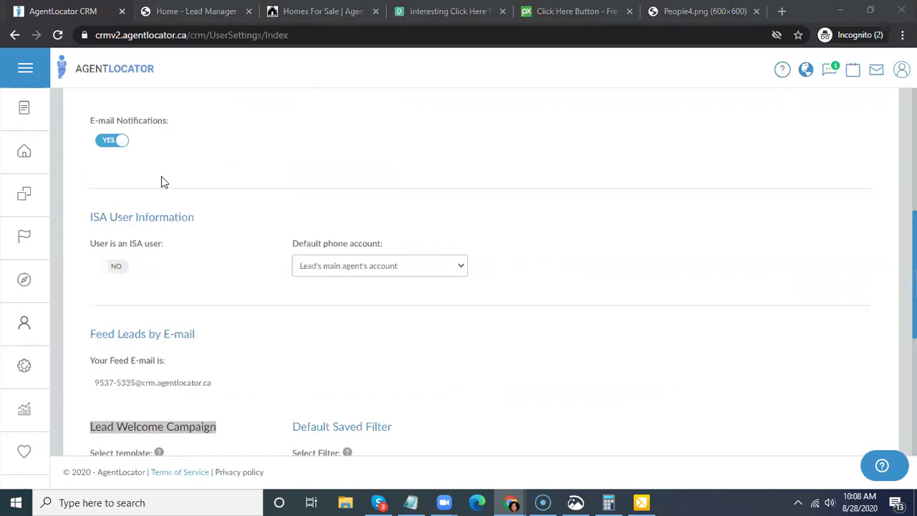
pyautogui.scroll(4, 55, 171)
pyautogui.click(39, 164)
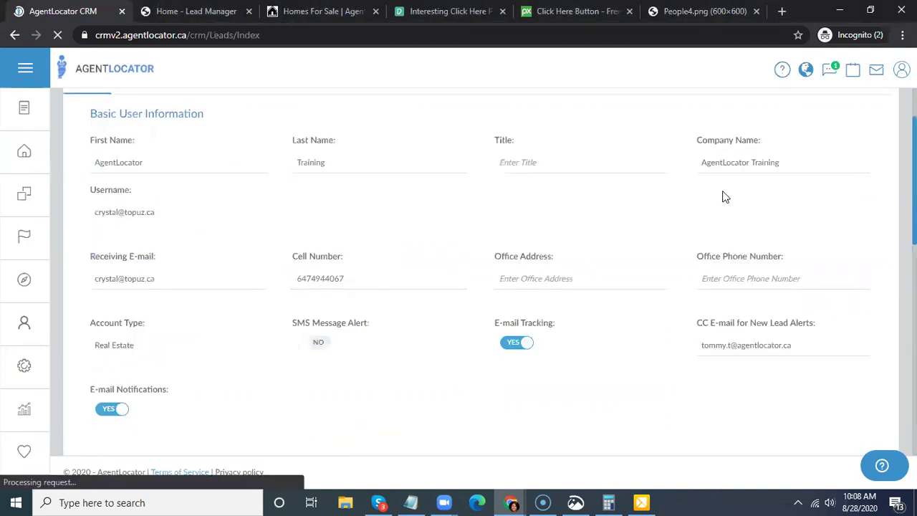